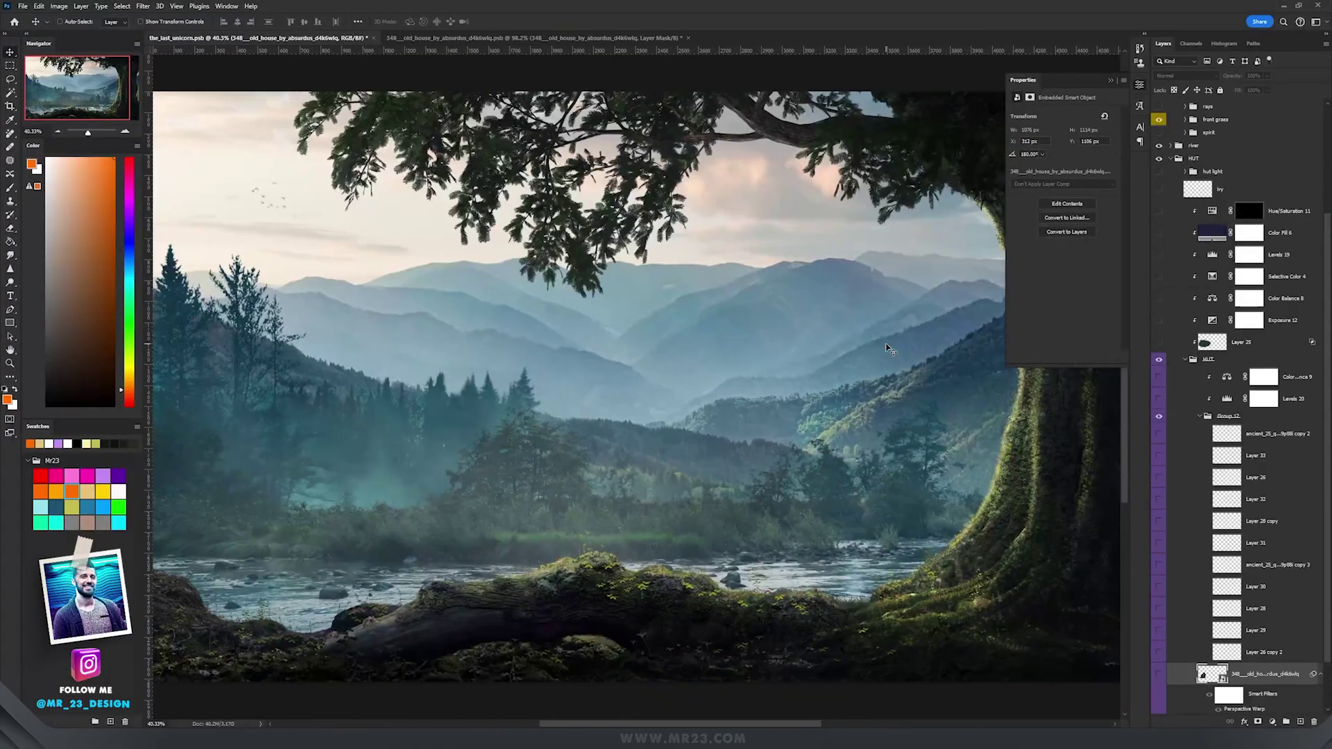
Step: Enable the layer mask on the old house layer in its smart object document and open its Gaussian Blur smart filter
{"action": "scroll", "coordinate": [291, 496], "scroll_direction": "up", "scroll_amount": 8}
{"action": "left_click_drag", "start_coordinate": [432, 378], "coordinate": [565, 386]}
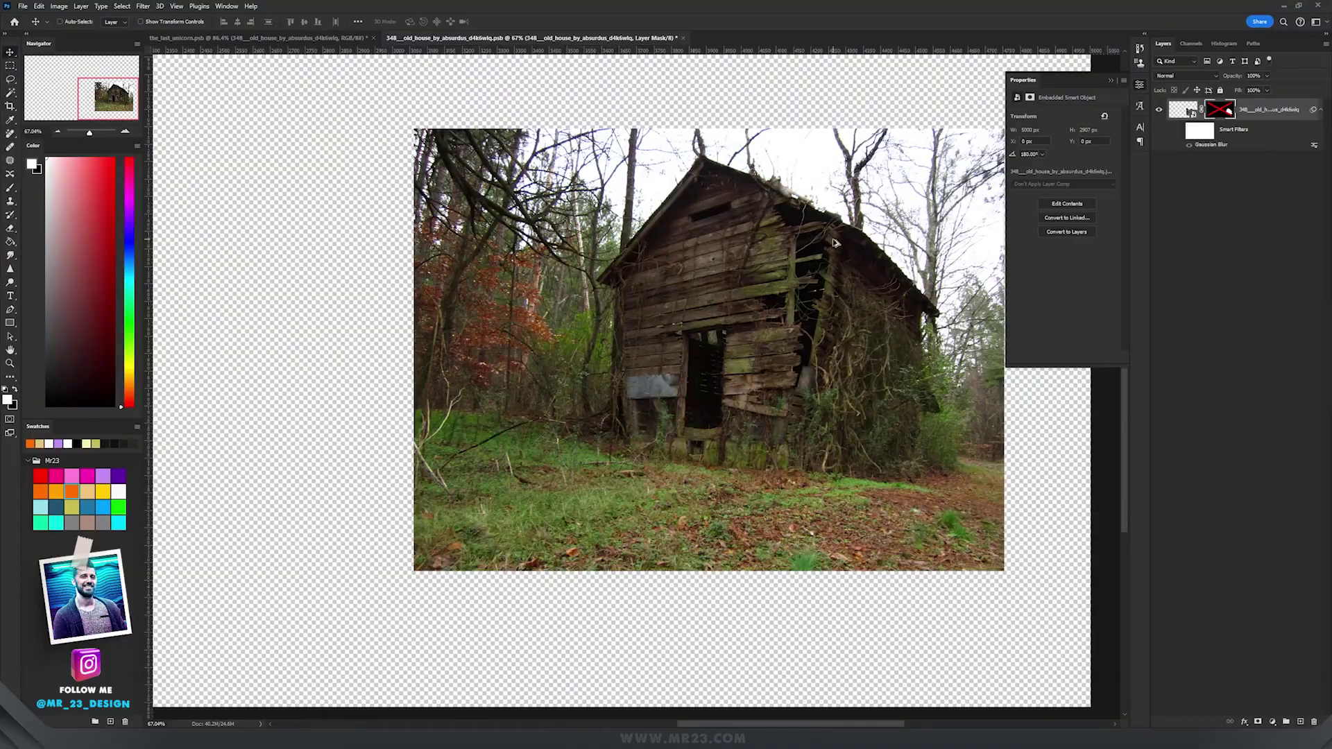
{"action": "scroll", "coordinate": [894, 239], "scroll_direction": "up", "scroll_amount": 5}
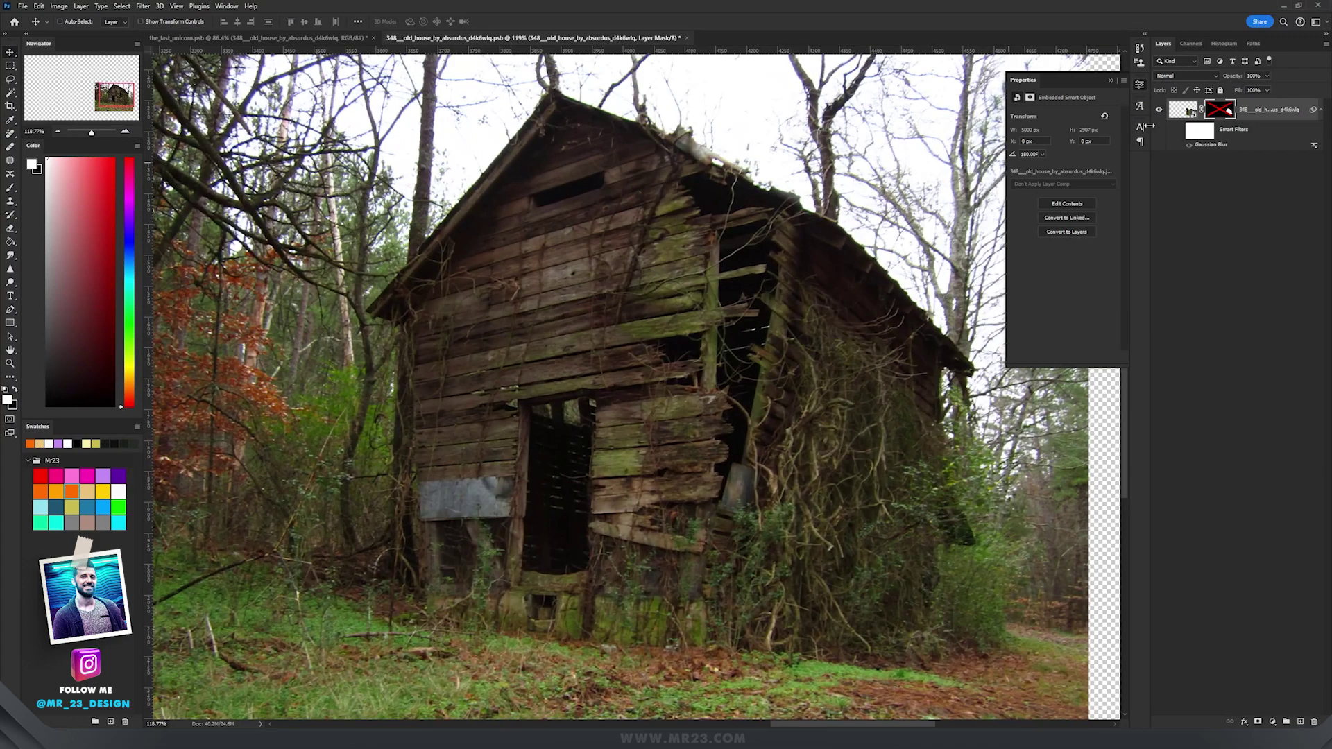
{"action": "left_click", "coordinate": [1219, 115], "text": "shift"}
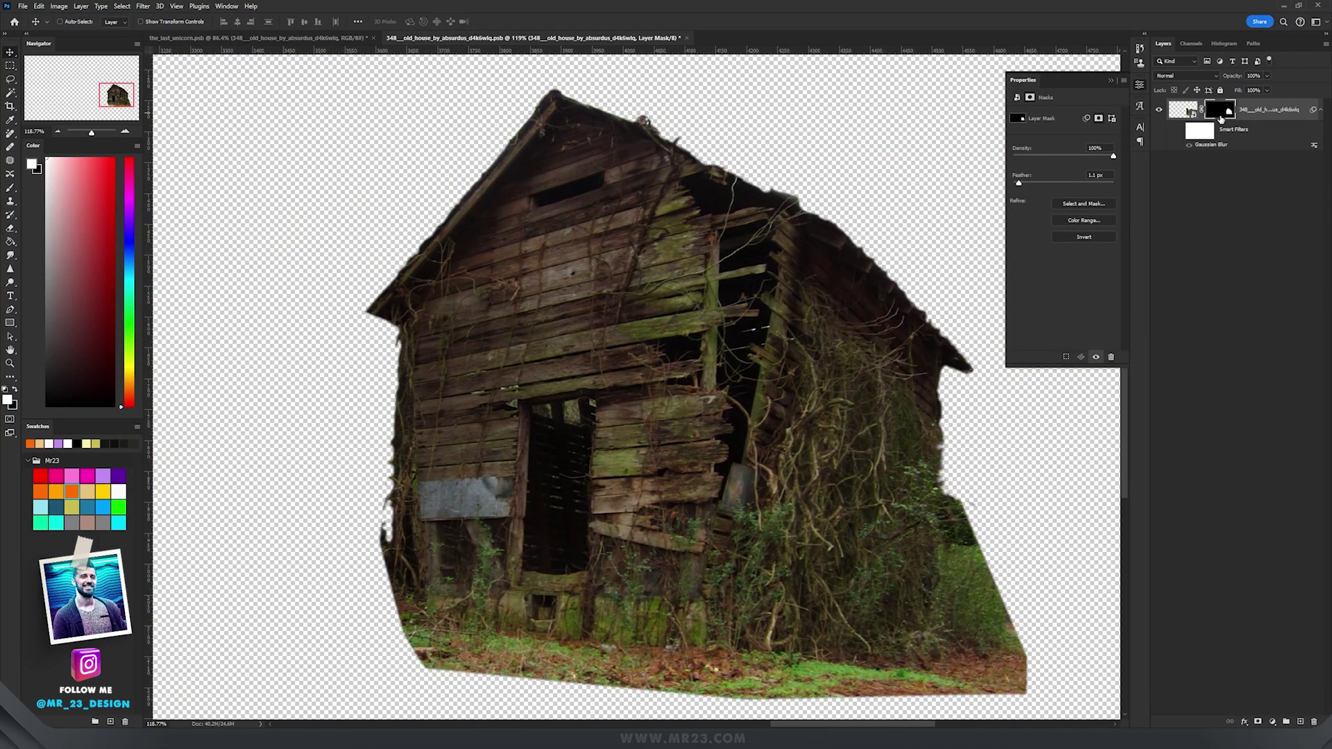
{"action": "left_click", "coordinate": [1181, 132]}
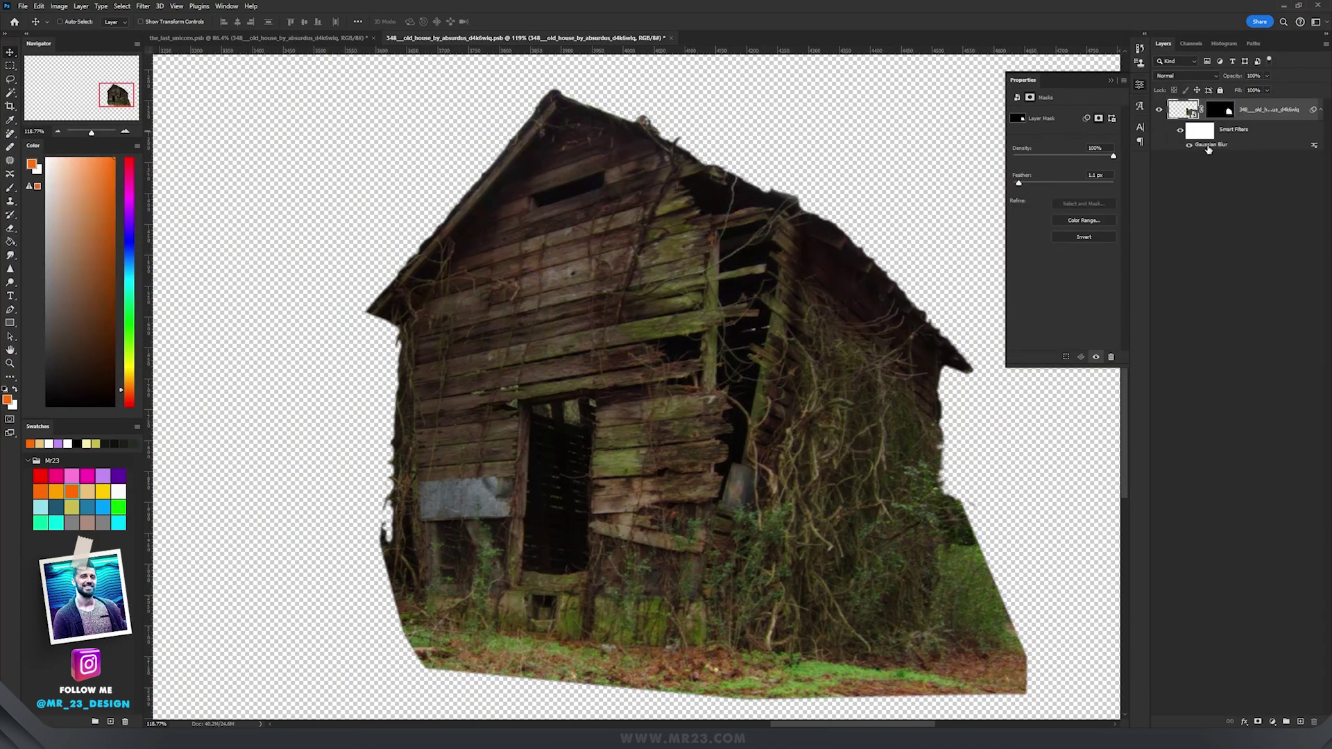
{"action": "double_click", "coordinate": [1208, 147]}
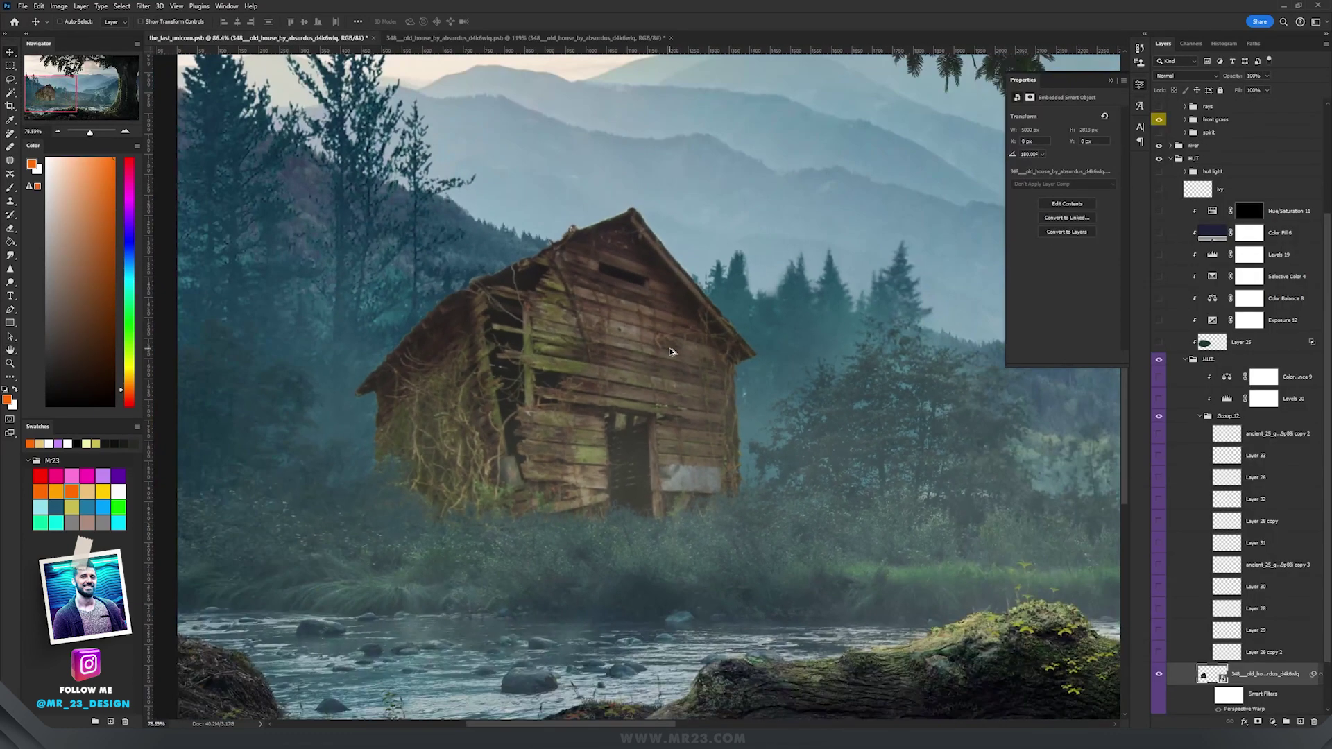
Step: Duplicate the old house smart object layer in the the_last_unicorn.psb scene
{"action": "scroll", "coordinate": [669, 355], "scroll_direction": "down", "scroll_amount": 3}
{"action": "scroll", "coordinate": [667, 347], "scroll_direction": "up", "scroll_amount": 2}
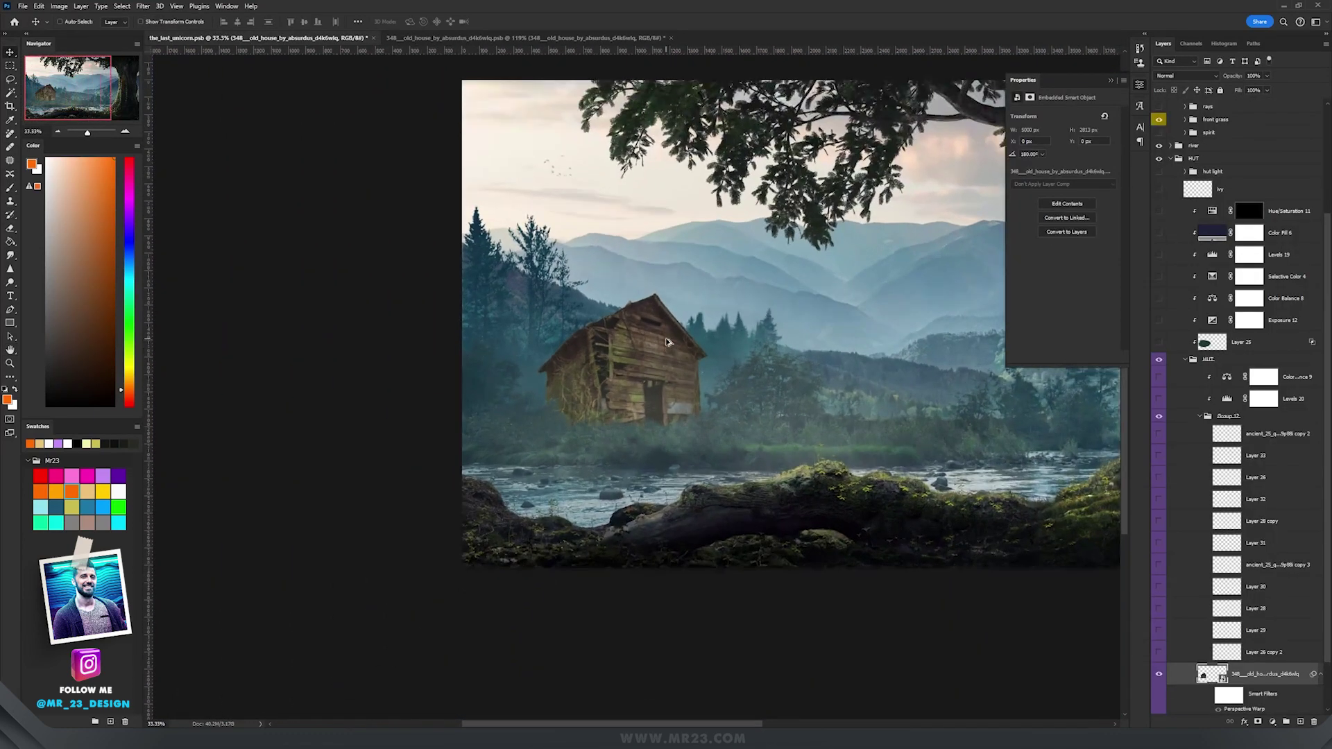
{"action": "scroll", "coordinate": [666, 342], "scroll_direction": "up", "scroll_amount": 2}
{"action": "scroll", "coordinate": [701, 338], "scroll_direction": "up", "scroll_amount": 3}
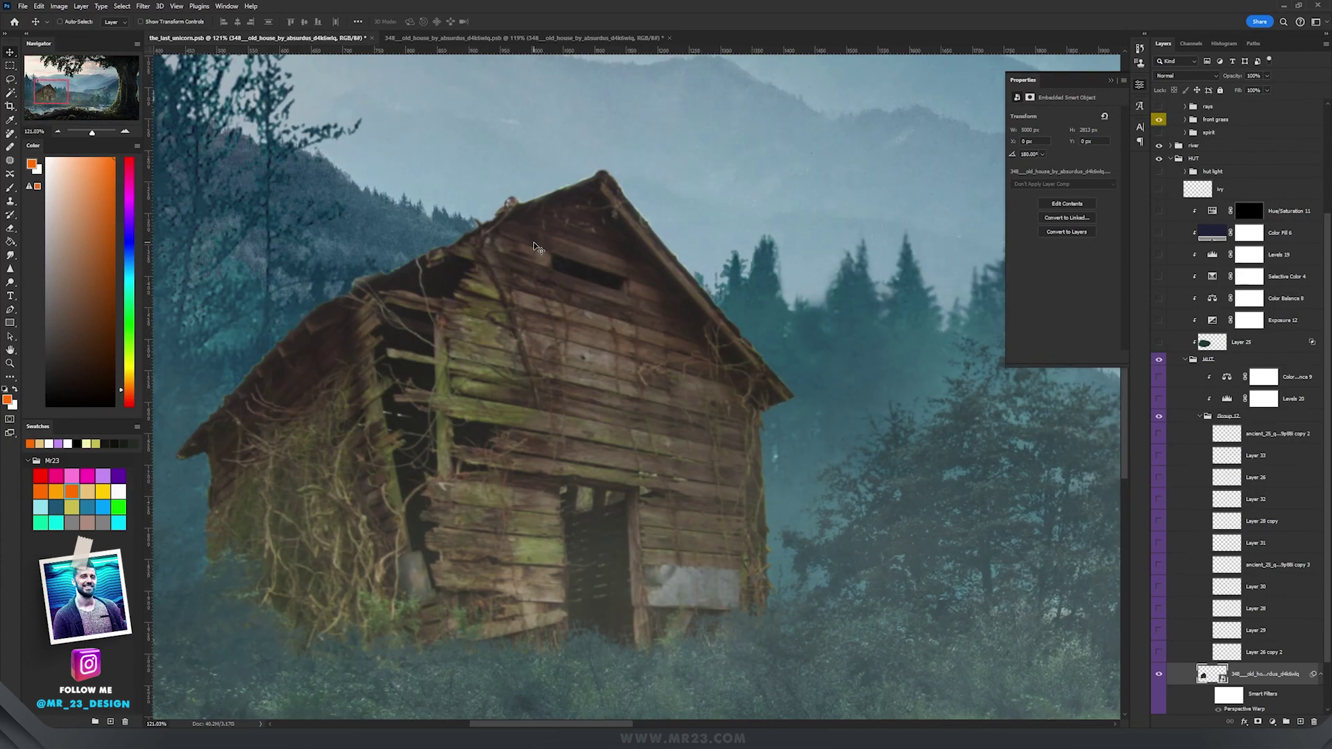
{"action": "scroll", "coordinate": [642, 281], "scroll_direction": "down", "scroll_amount": 2}
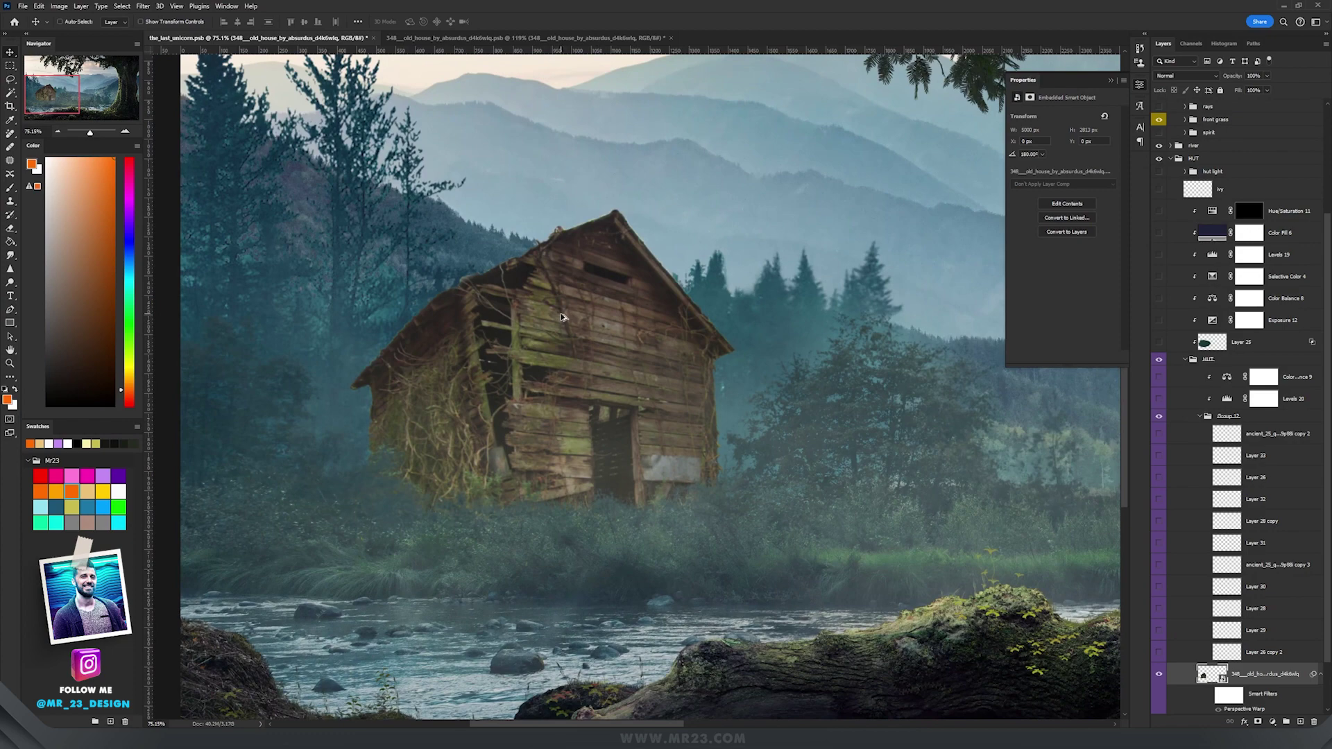
{"action": "key", "text": "ctrl+j"}
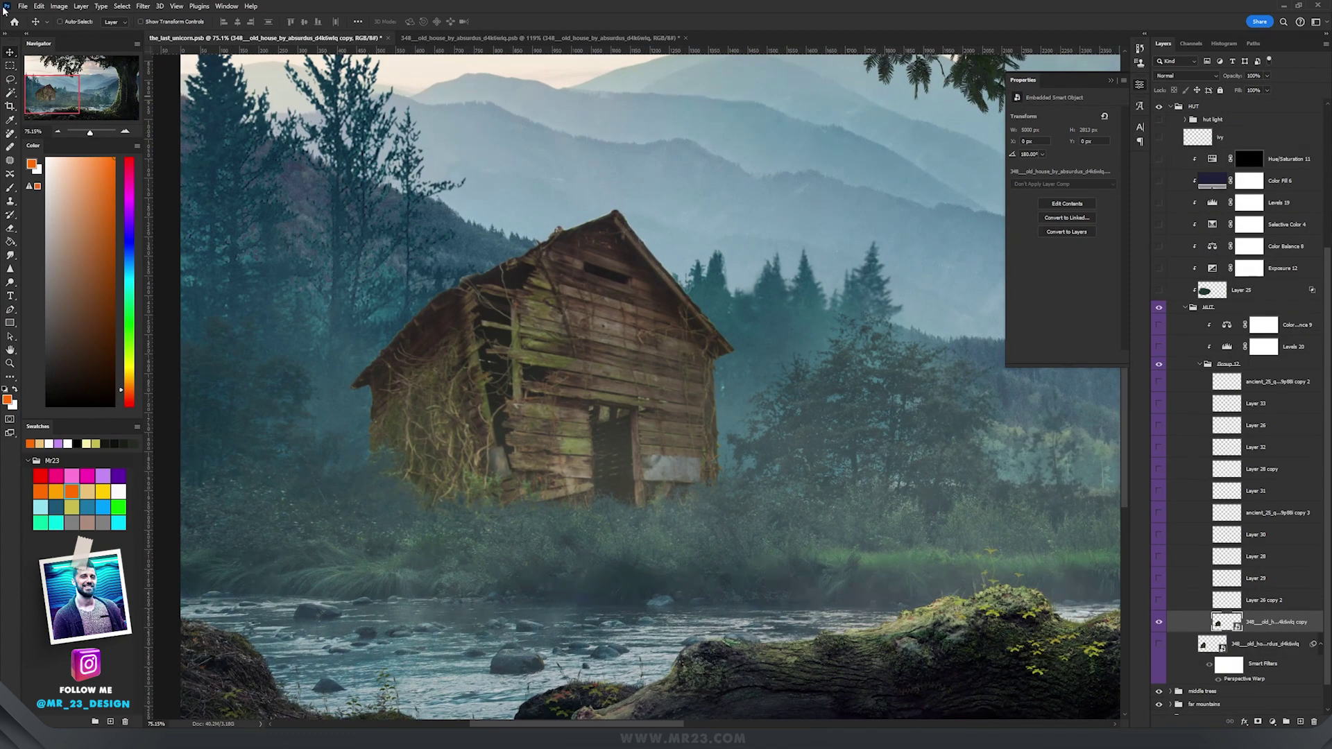
Step: Lay out two joined Perspective Warp planes on the duplicated house, one over the side wall and one over the front
{"action": "left_click", "coordinate": [39, 7]}
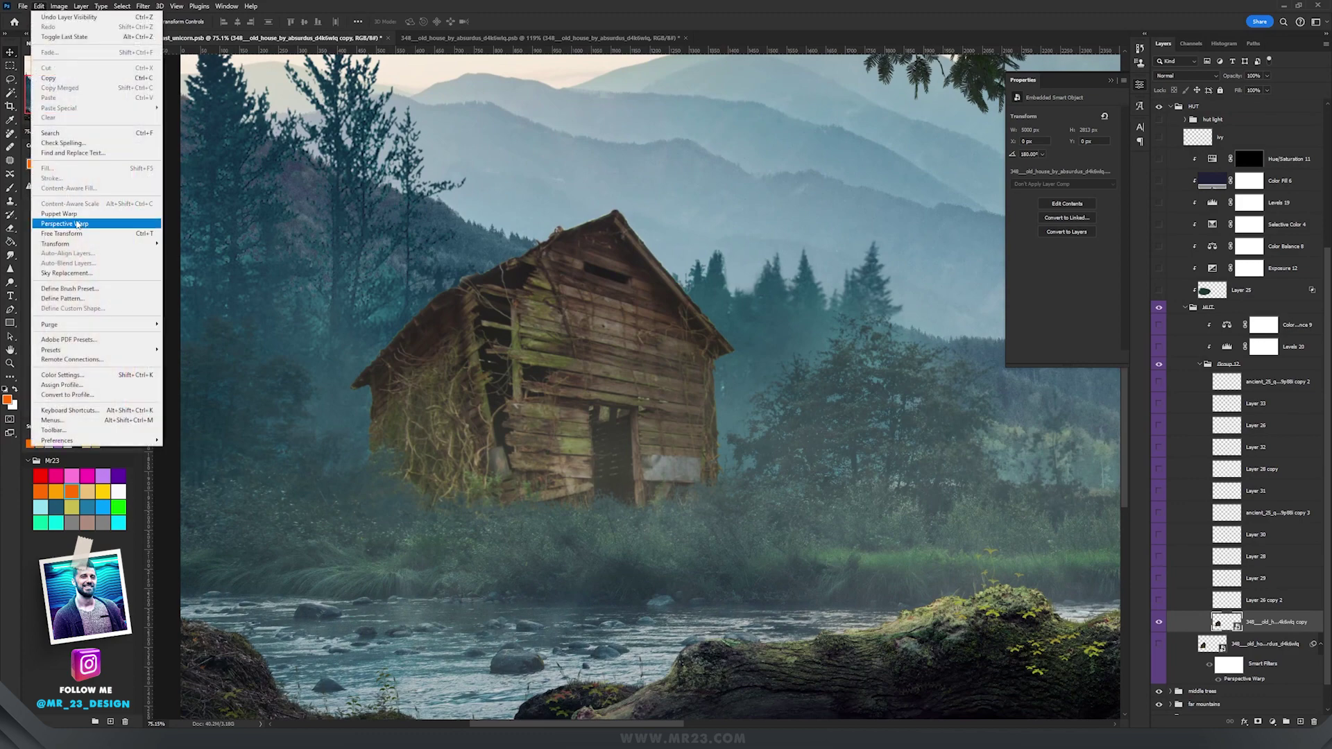
{"action": "left_click", "coordinate": [76, 224]}
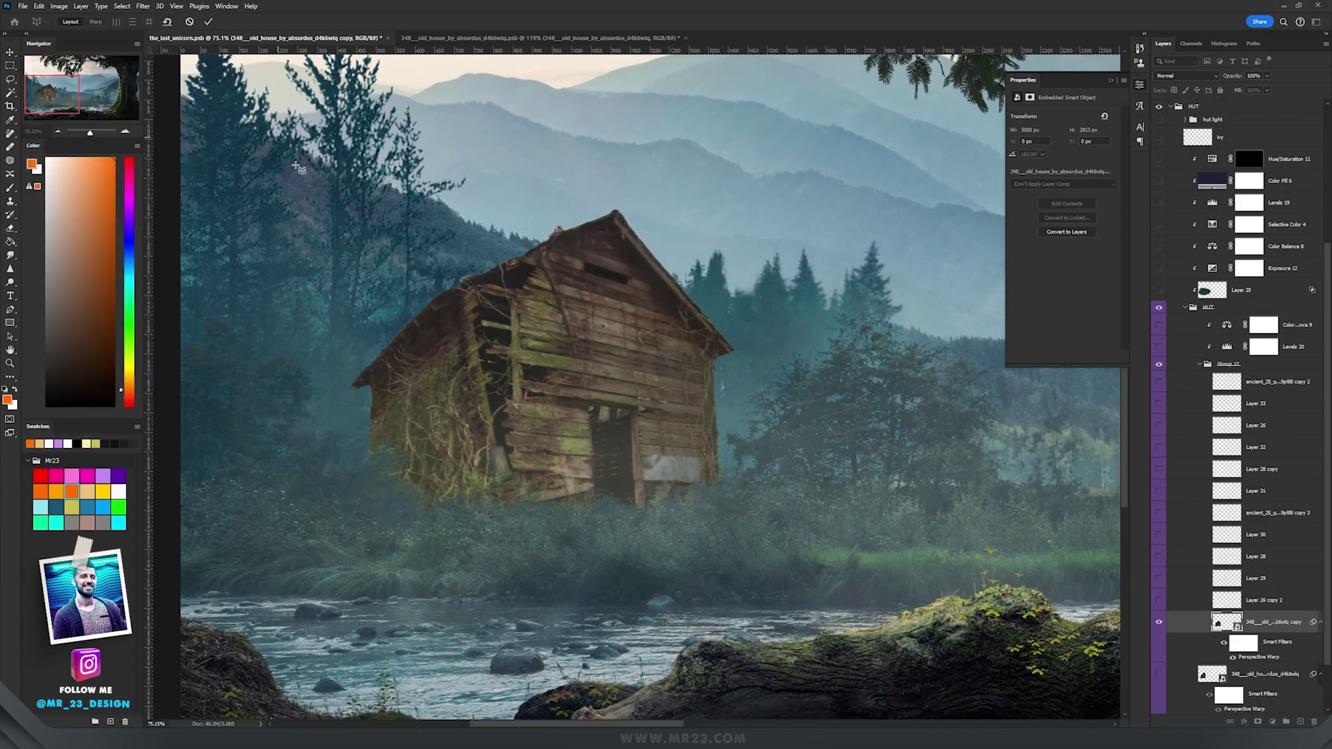
{"action": "left_click_drag", "start_coordinate": [278, 137], "coordinate": [481, 521]}
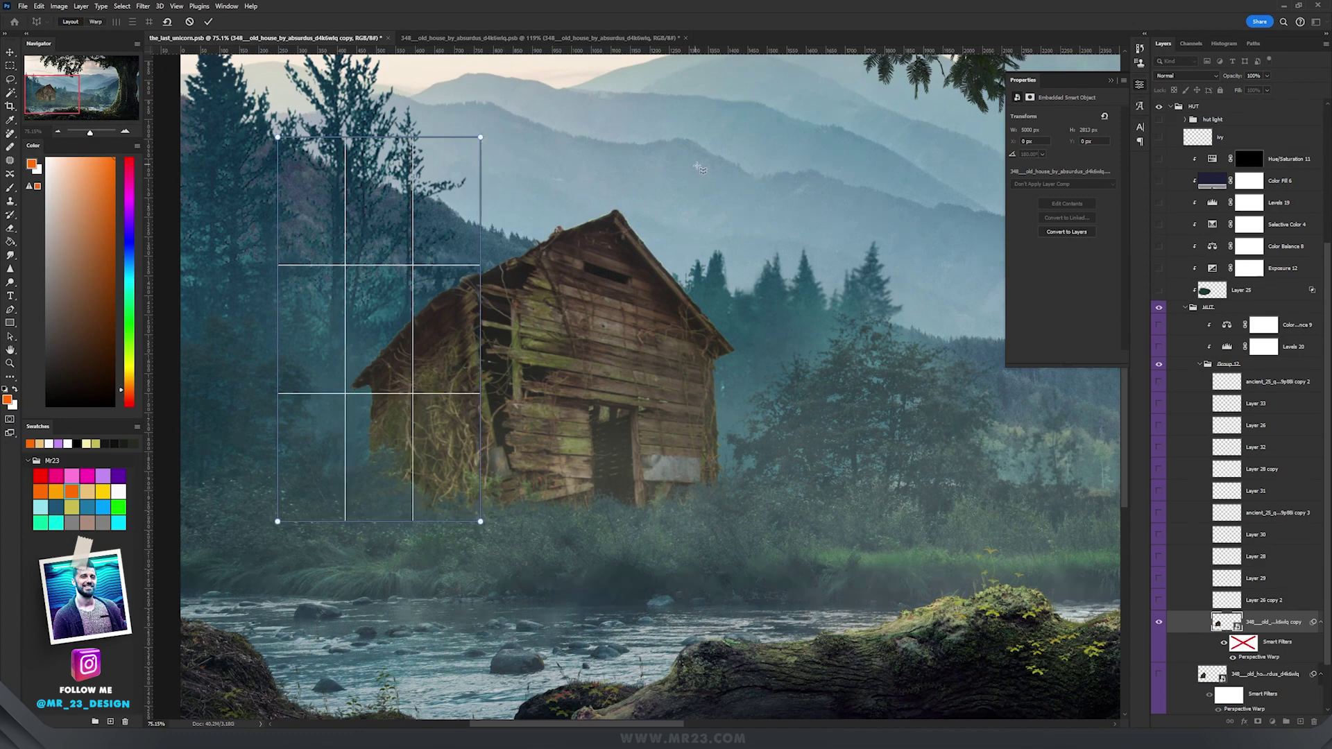
{"action": "left_click_drag", "start_coordinate": [733, 138], "coordinate": [480, 521]}
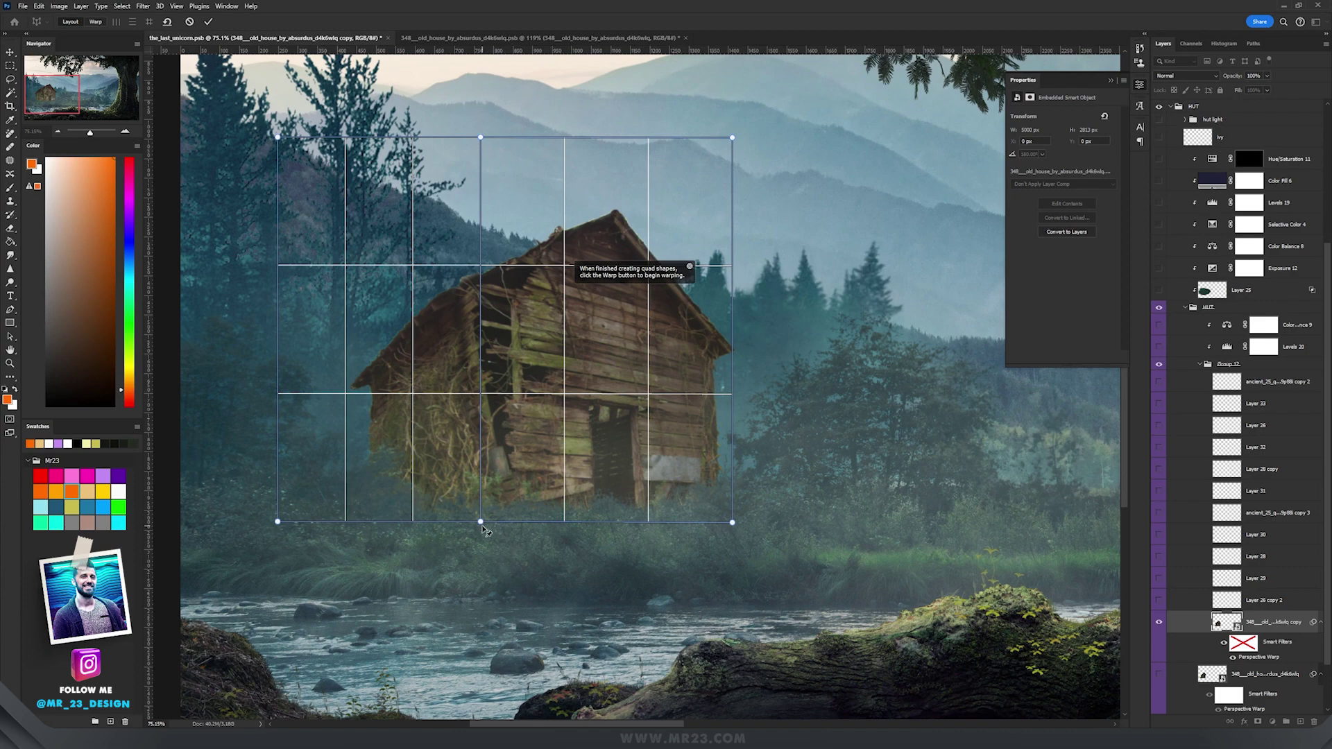
Step: Adjust the planes' pins so the shared edge follows the house corner and the outer plane slopes with the side wall
{"action": "left_click_drag", "start_coordinate": [481, 521], "coordinate": [510, 521]}
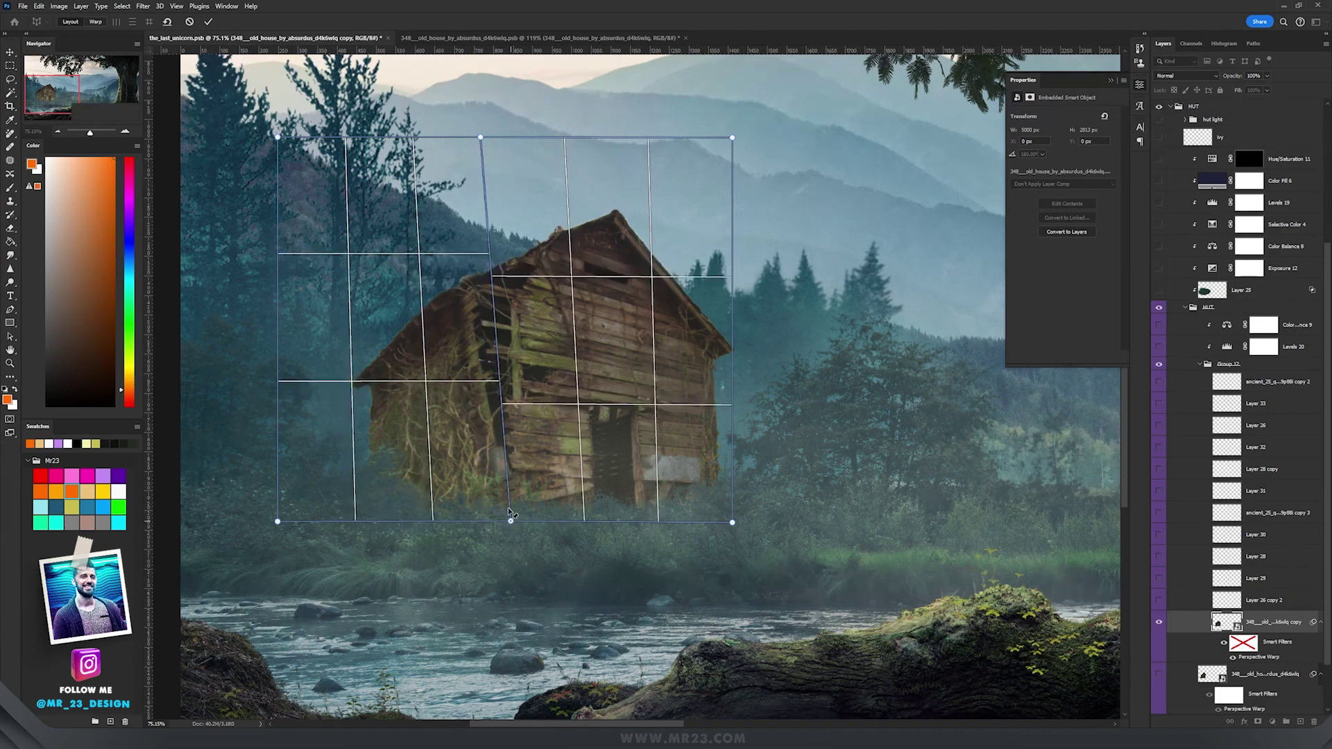
{"action": "left_click_drag", "start_coordinate": [484, 140], "coordinate": [438, 152]}
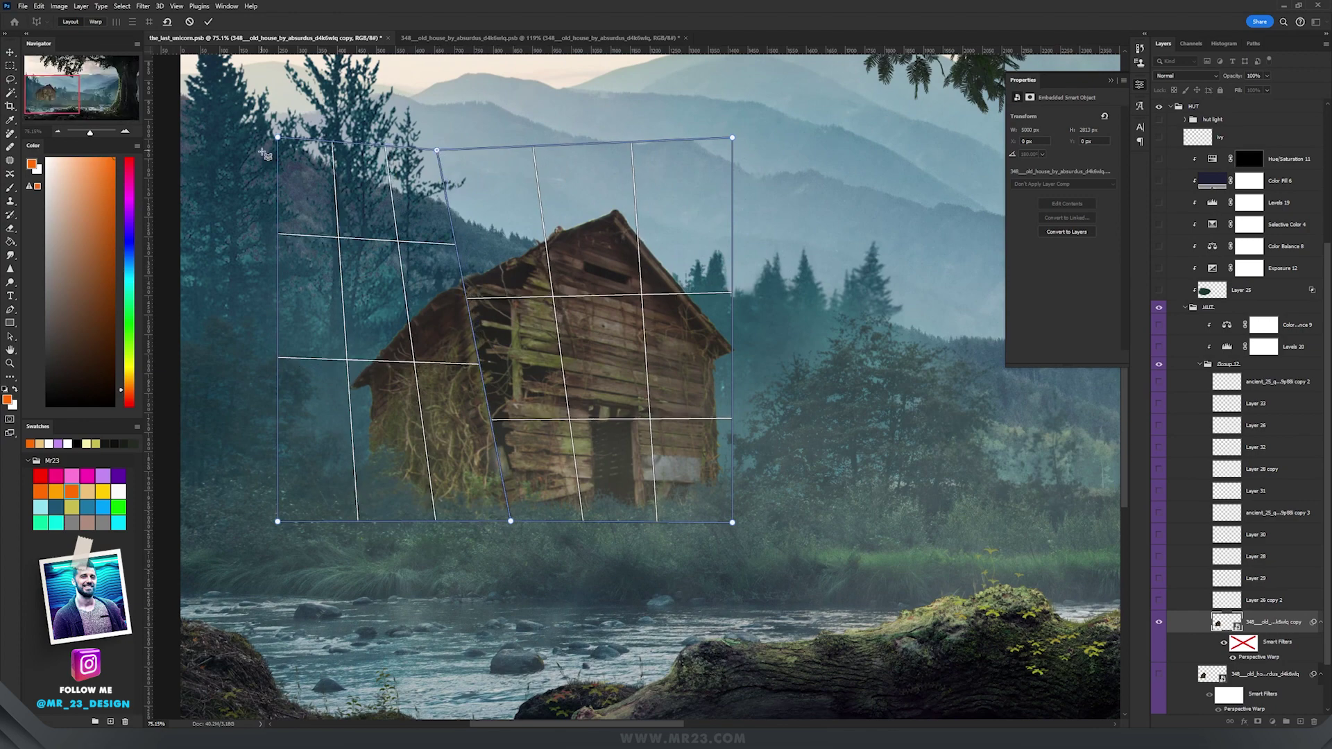
{"action": "left_click_drag", "start_coordinate": [303, 274], "coordinate": [306, 290]}
{"action": "left_click_drag", "start_coordinate": [294, 524], "coordinate": [301, 525]}
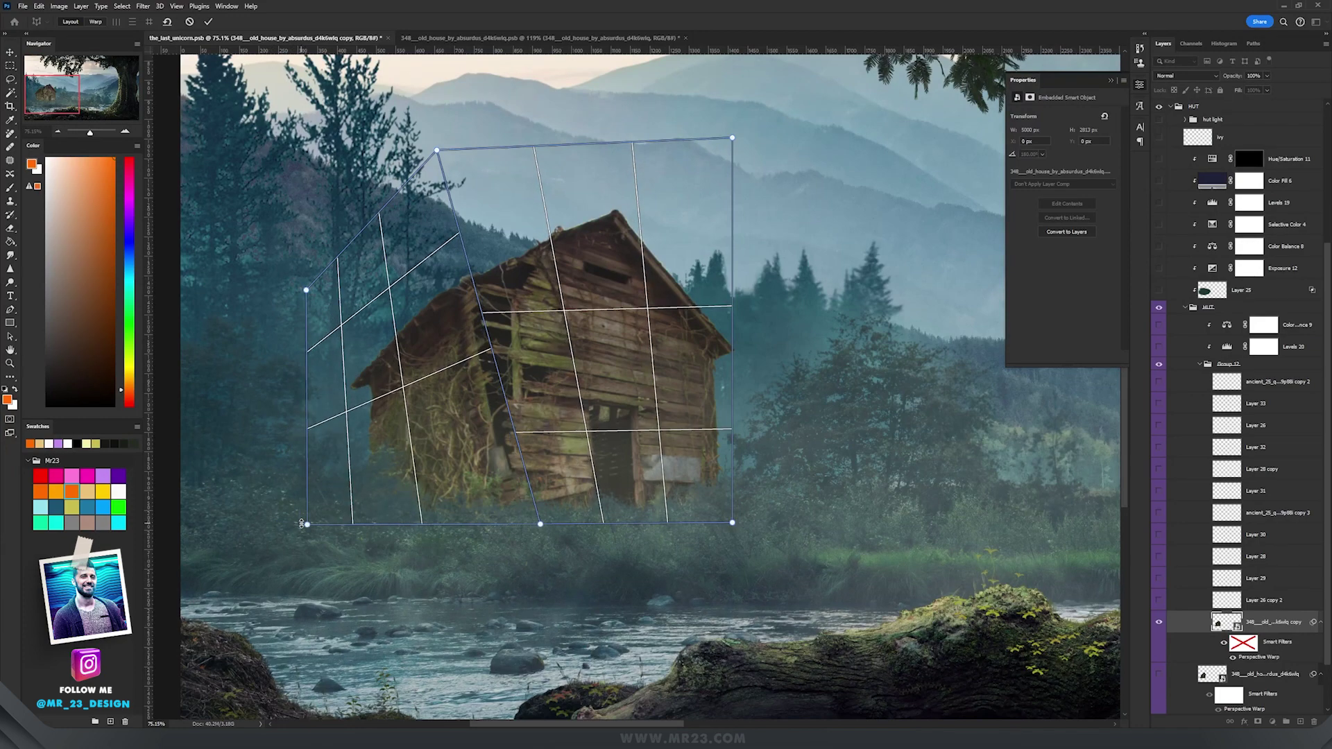
{"action": "left_click_drag", "start_coordinate": [541, 527], "coordinate": [516, 533]}
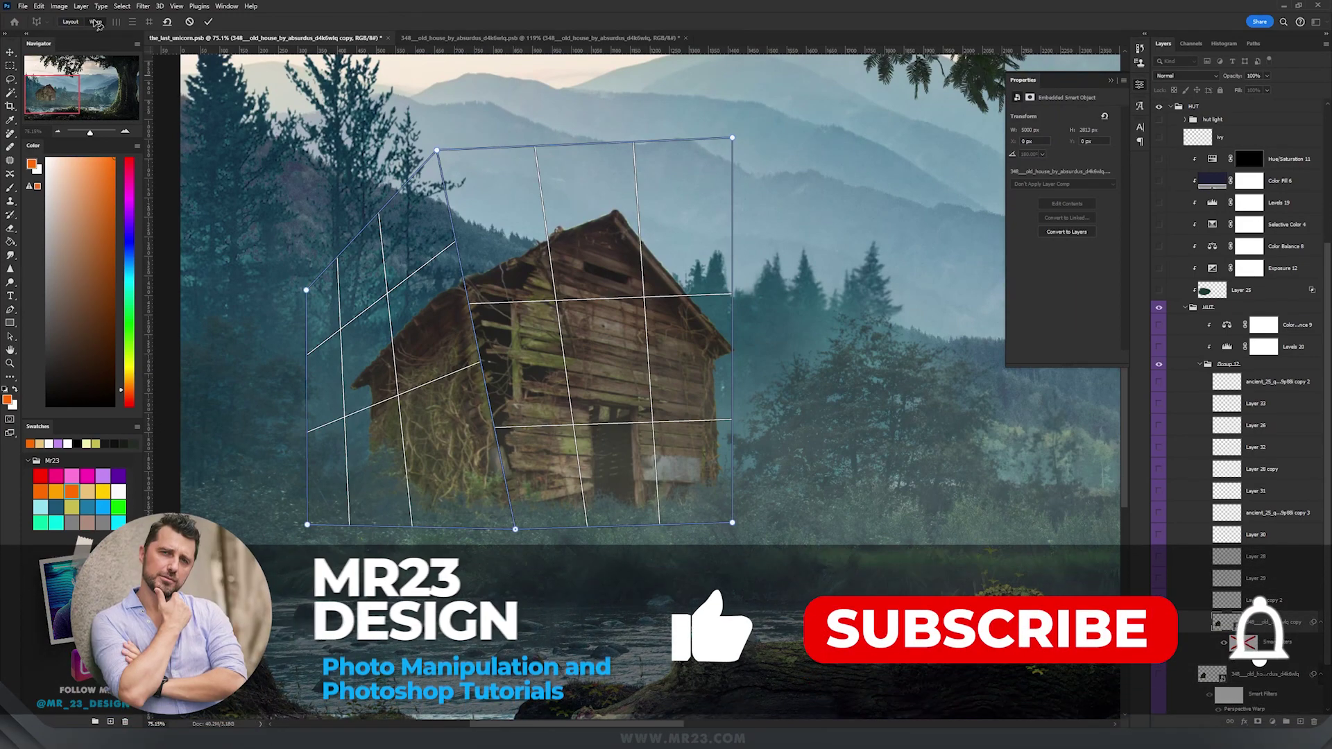
Step: Switch Perspective Warp to Warp mode and pull the front plane's outer upper corner upward
{"action": "left_click", "coordinate": [97, 21]}
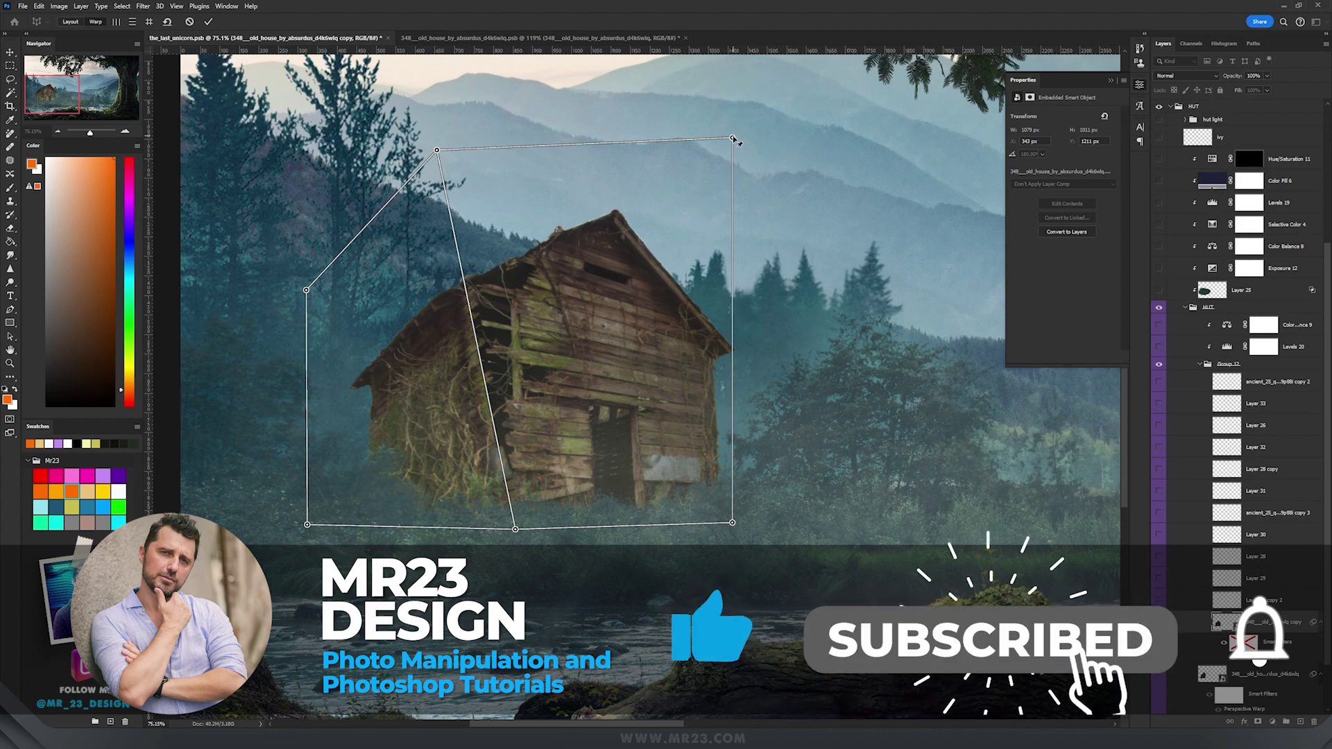
{"action": "left_click_drag", "start_coordinate": [734, 127], "coordinate": [734, 62]}
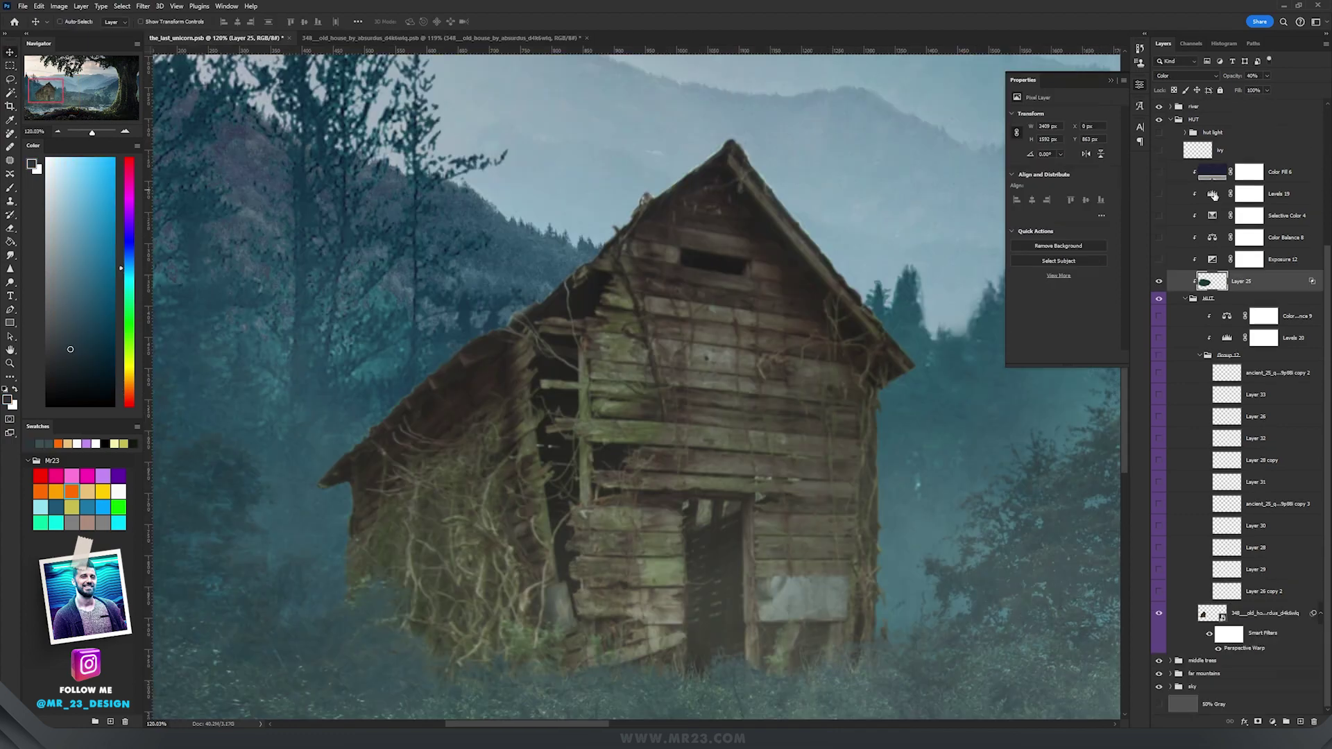
Step: Show the Levels 19 and Color Balance 8 adjustments clipped to the hut and check the Color Balance settings and blend mode
{"action": "left_click", "coordinate": [1160, 195]}
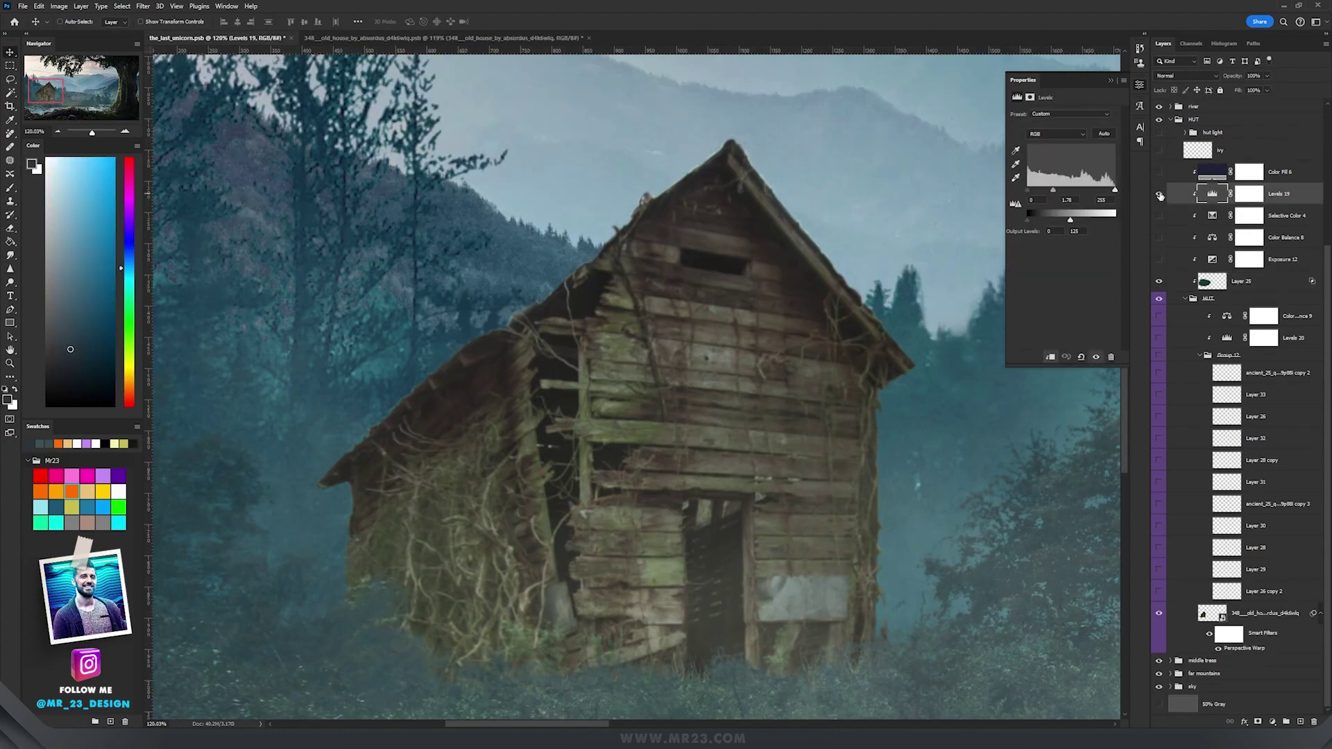
{"action": "left_click", "coordinate": [1160, 194]}
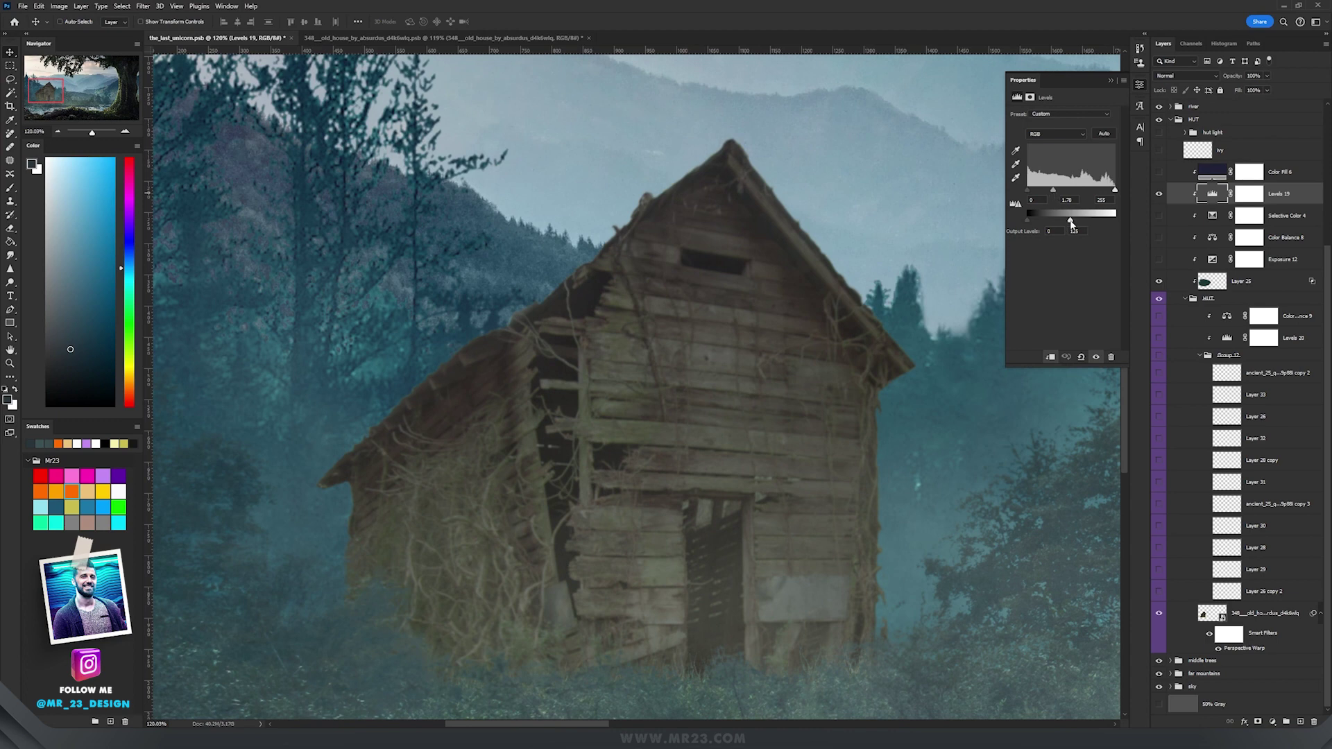
{"action": "left_click", "coordinate": [1158, 237]}
{"action": "left_click", "coordinate": [1204, 238]}
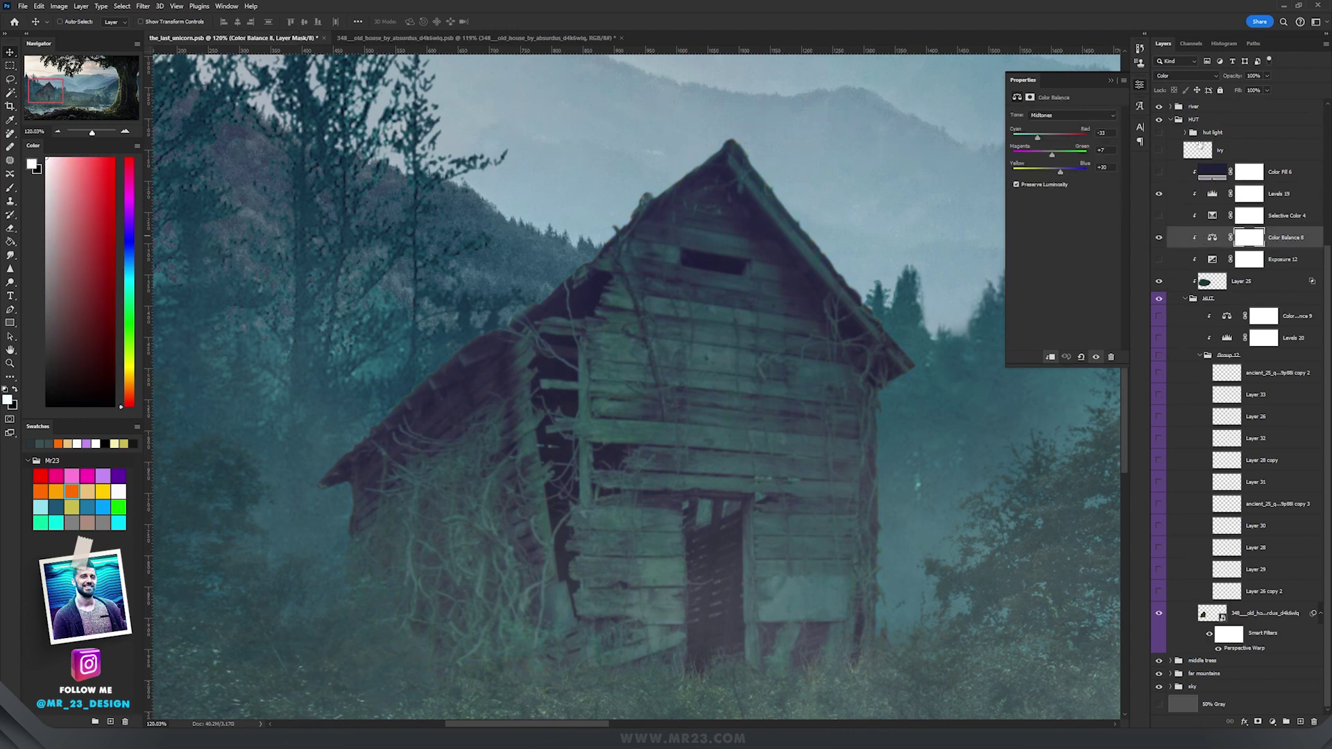
{"action": "left_click", "coordinate": [1212, 239]}
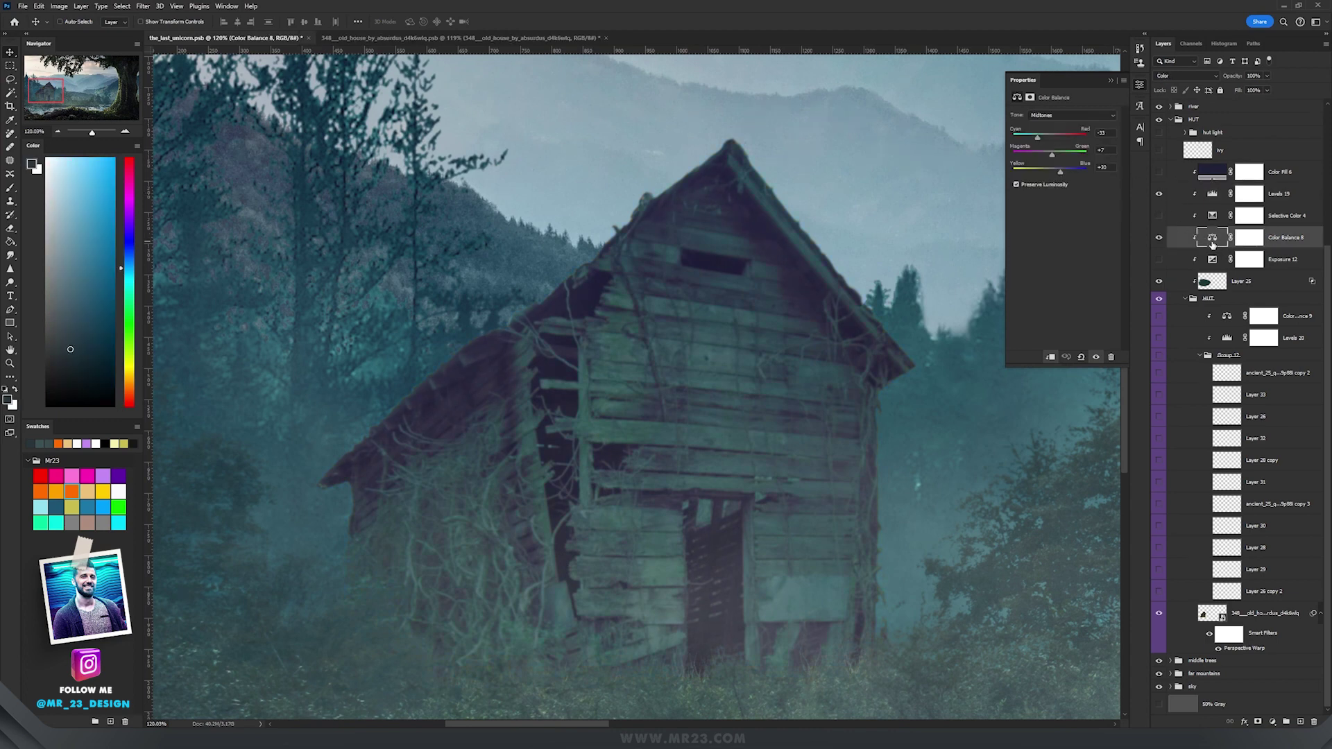
{"action": "left_click", "coordinate": [1159, 238]}
{"action": "left_click", "coordinate": [1177, 82]}
{"action": "left_click", "coordinate": [1177, 82]}
Step: Show the Exposure 12 and Selective Color 4 adjustments clipped to the hut
{"action": "left_click", "coordinate": [1170, 263]}
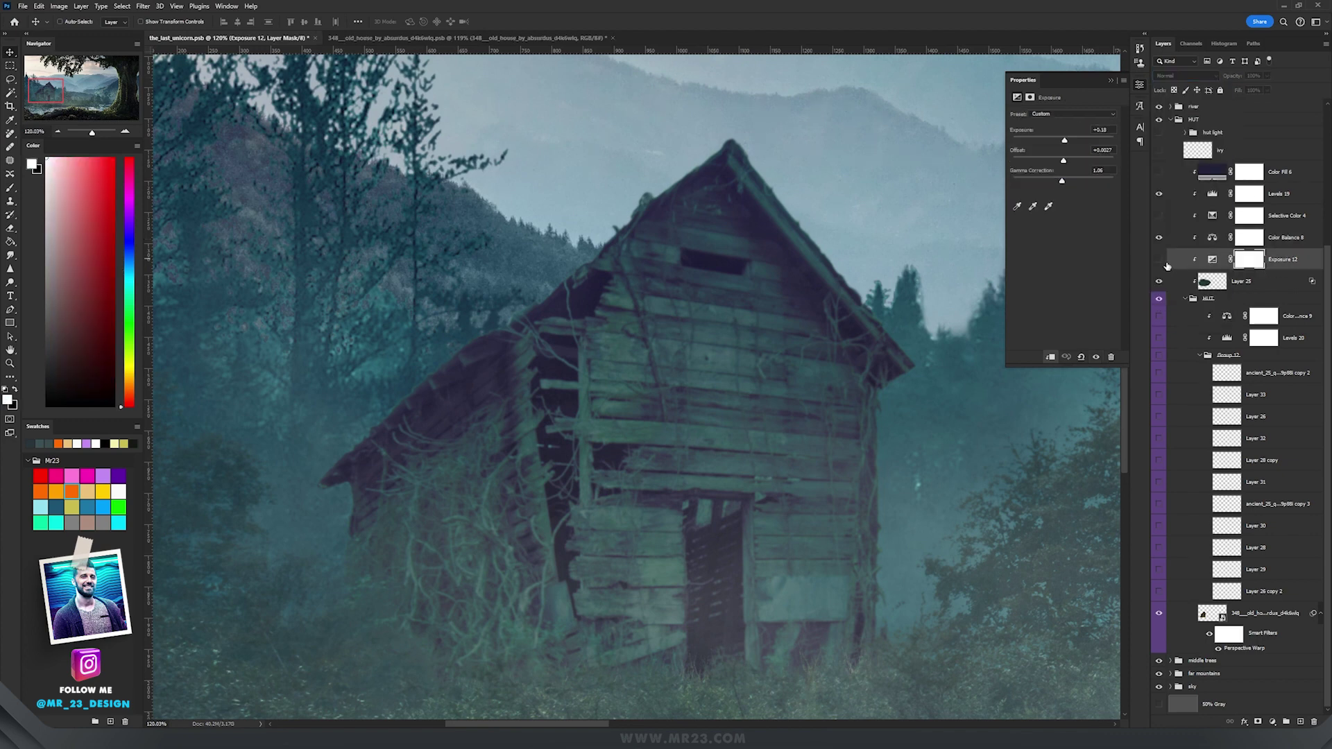
{"action": "left_click", "coordinate": [1160, 259]}
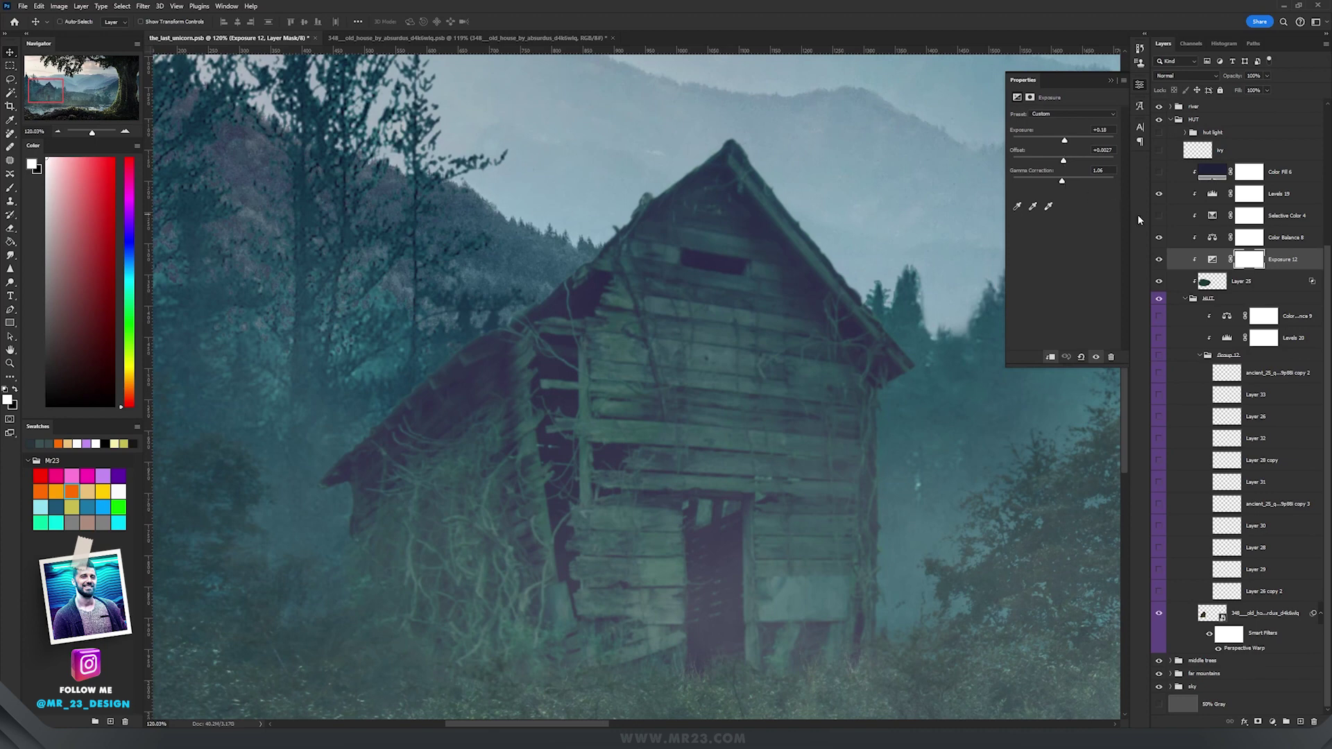
{"action": "left_click", "coordinate": [1213, 218]}
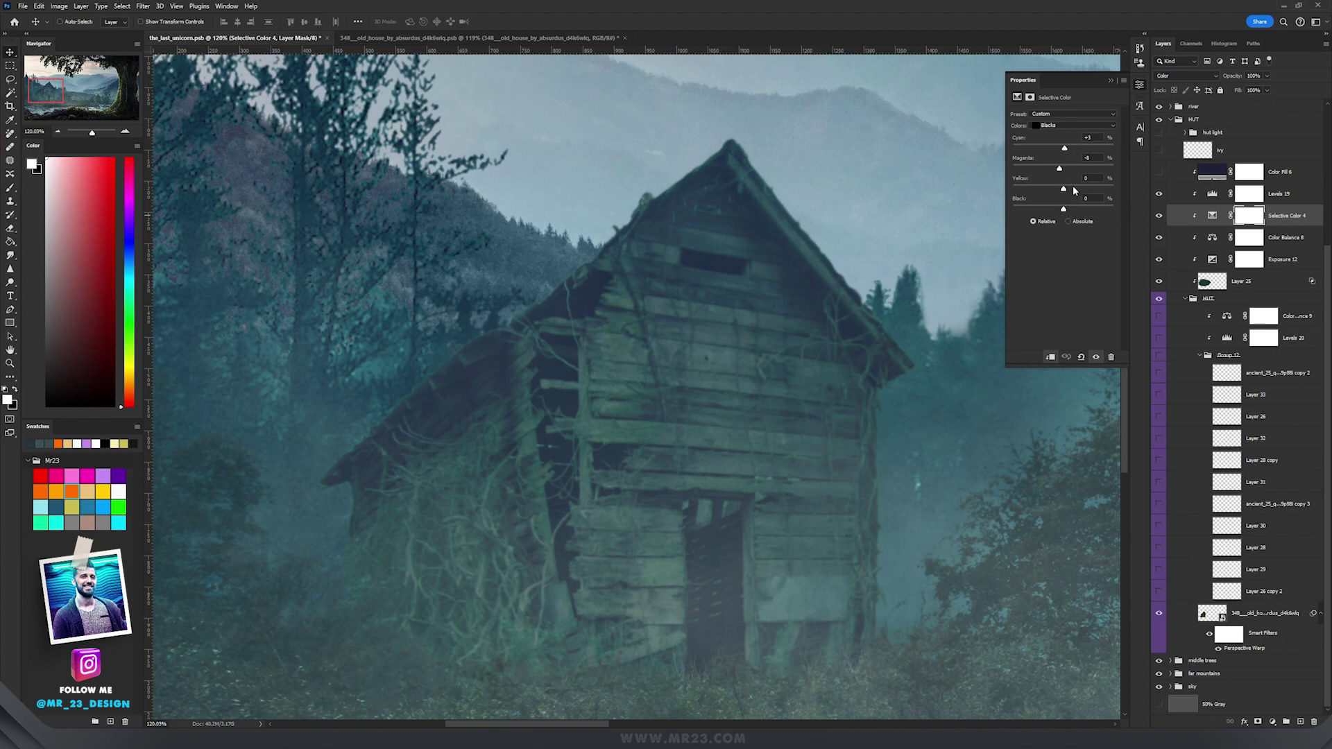
Step: Show the Color Fill 6 layer clipped to the hut and check its fill color
{"action": "left_click", "coordinate": [1208, 174]}
{"action": "left_click", "coordinate": [1159, 172]}
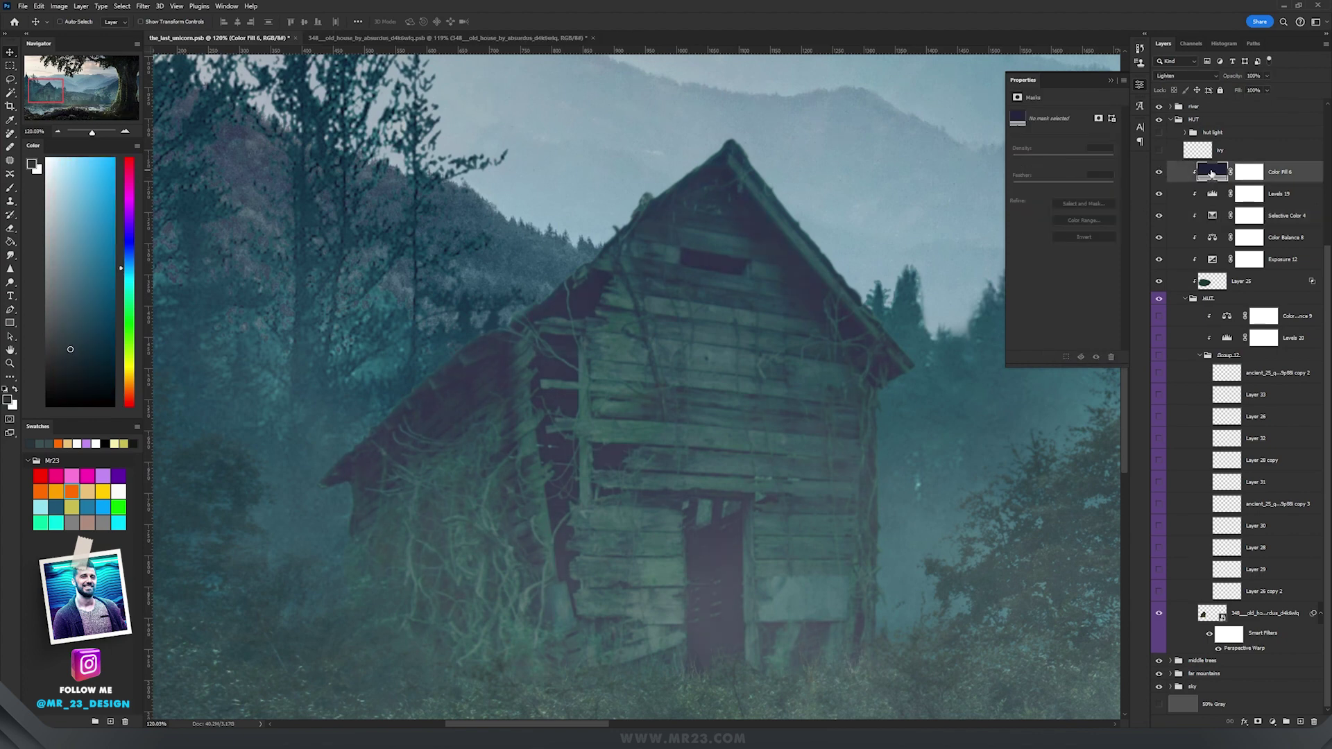
{"action": "double_click", "coordinate": [1212, 174]}
{"action": "key", "text": "Return"}
Step: Compare the hut's dark gaps and roof edge up close with Color Fill 6 hidden and shown
{"action": "scroll", "coordinate": [637, 483], "scroll_direction": "up", "scroll_amount": 3}
{"action": "left_click_drag", "start_coordinate": [621, 359], "coordinate": [641, 282]}
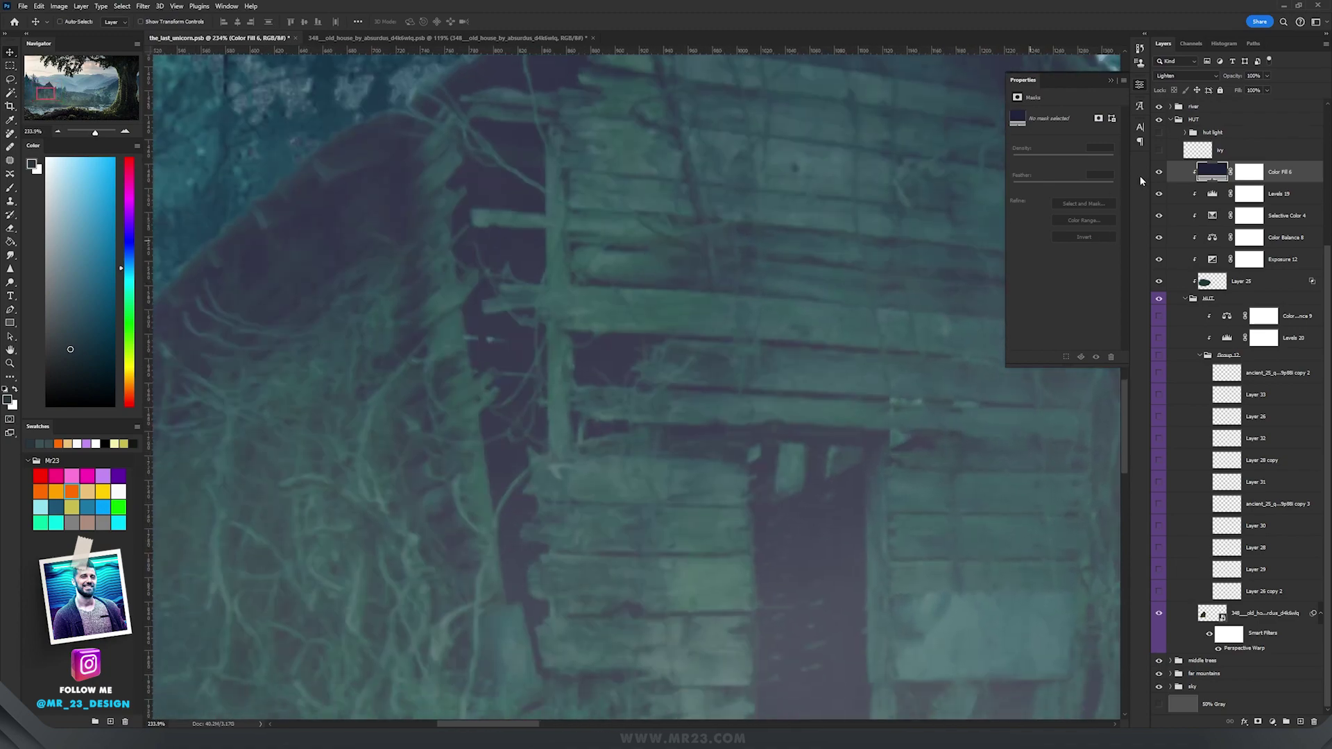
{"action": "left_click", "coordinate": [1157, 173]}
{"action": "scroll", "coordinate": [687, 352], "scroll_direction": "down", "scroll_amount": 5}
{"action": "scroll", "coordinate": [657, 277], "scroll_direction": "up", "scroll_amount": 5}
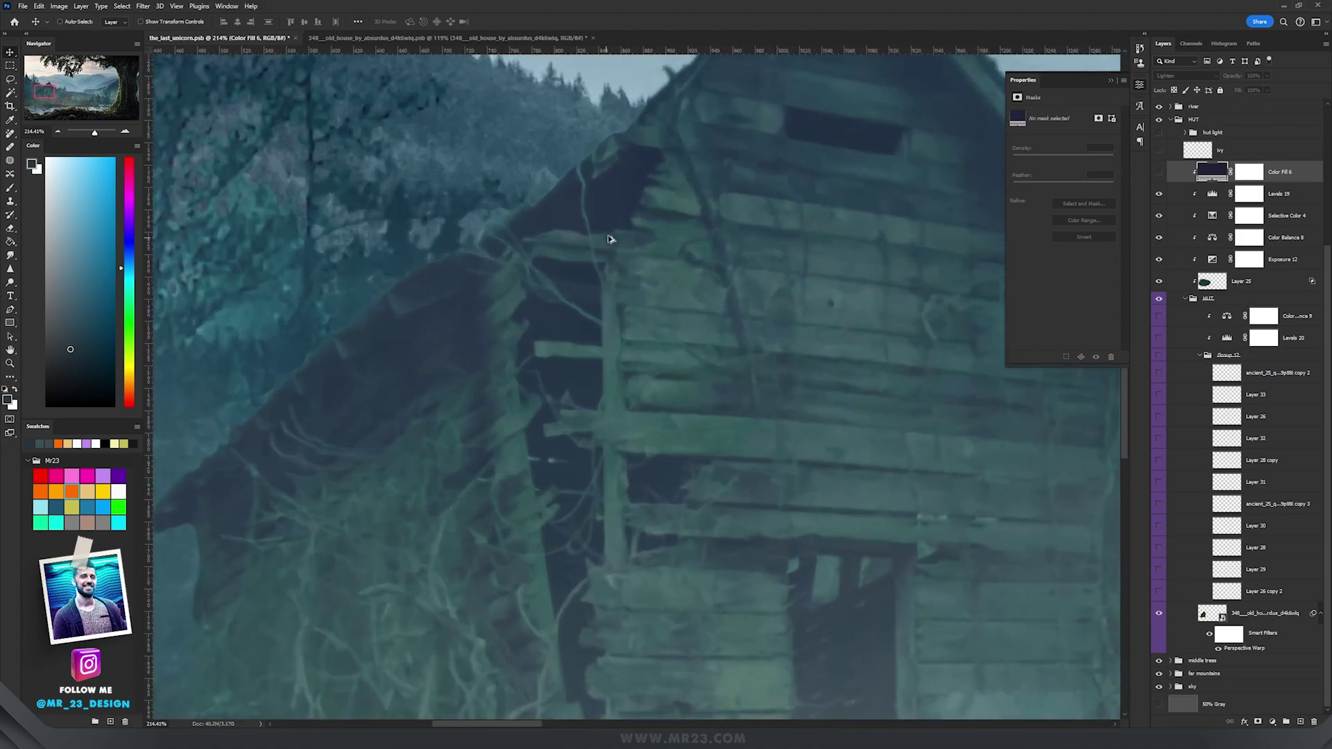
{"action": "left_click_drag", "start_coordinate": [627, 195], "coordinate": [638, 300]}
{"action": "scroll", "coordinate": [630, 295], "scroll_direction": "up", "scroll_amount": 5}
{"action": "scroll", "coordinate": [628, 296], "scroll_direction": "down", "scroll_amount": 2}
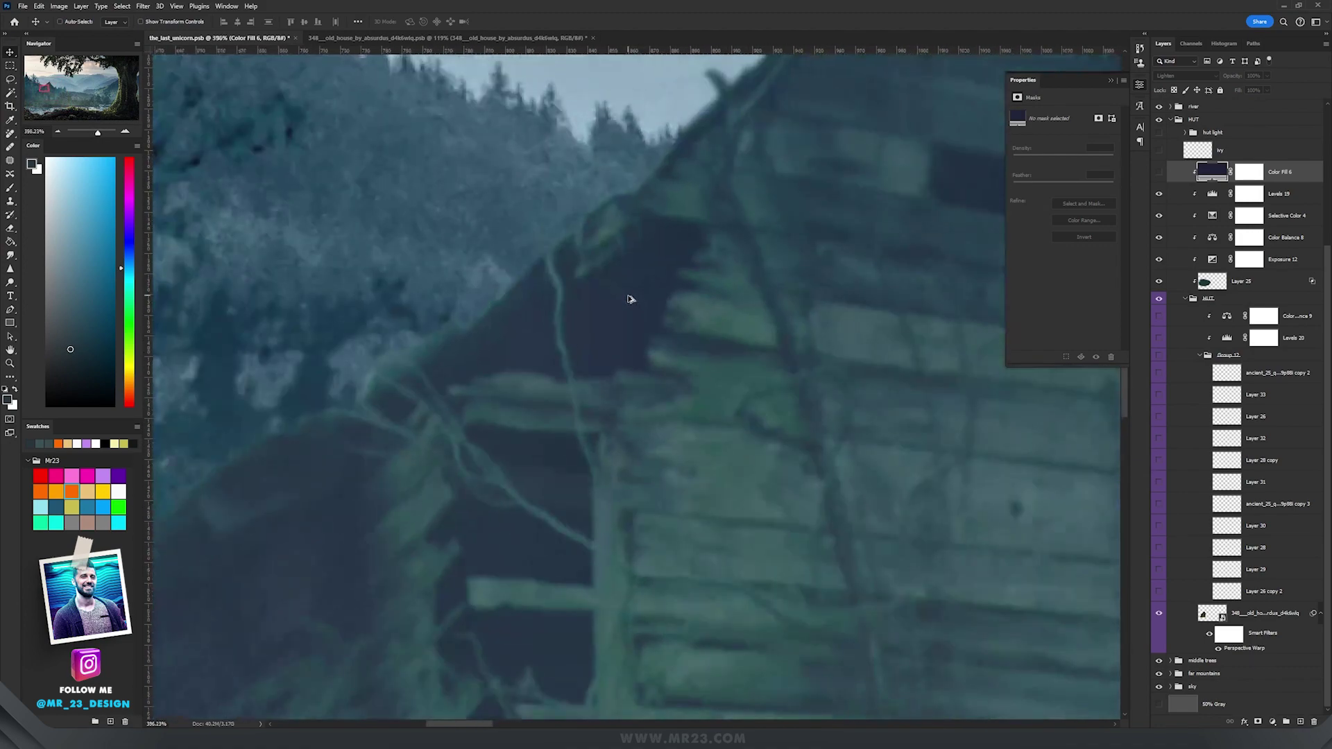
{"action": "scroll", "coordinate": [630, 298], "scroll_direction": "down", "scroll_amount": 1}
{"action": "left_click", "coordinate": [1159, 173]}
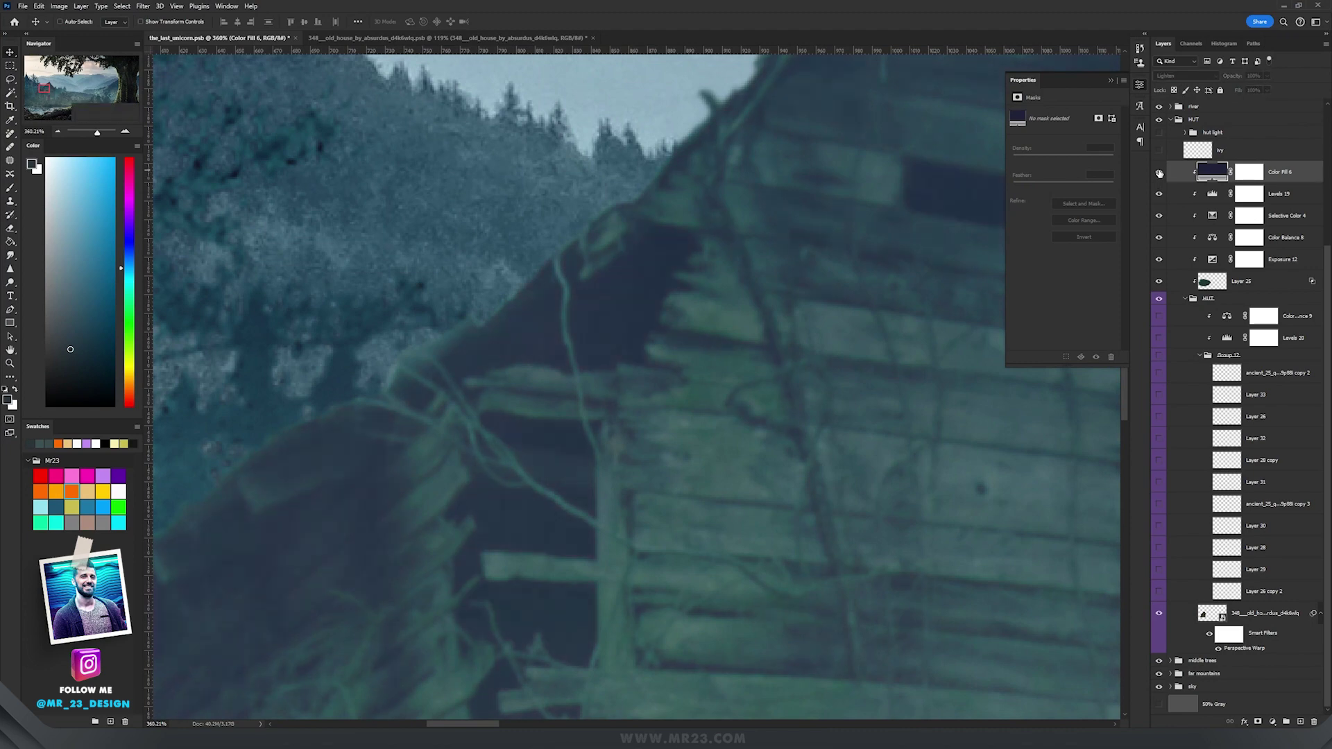
Step: Inspect the hut's shadows up close and check the blend mode of Color Fill 6
{"action": "scroll", "coordinate": [844, 289], "scroll_direction": "down", "scroll_amount": 10}
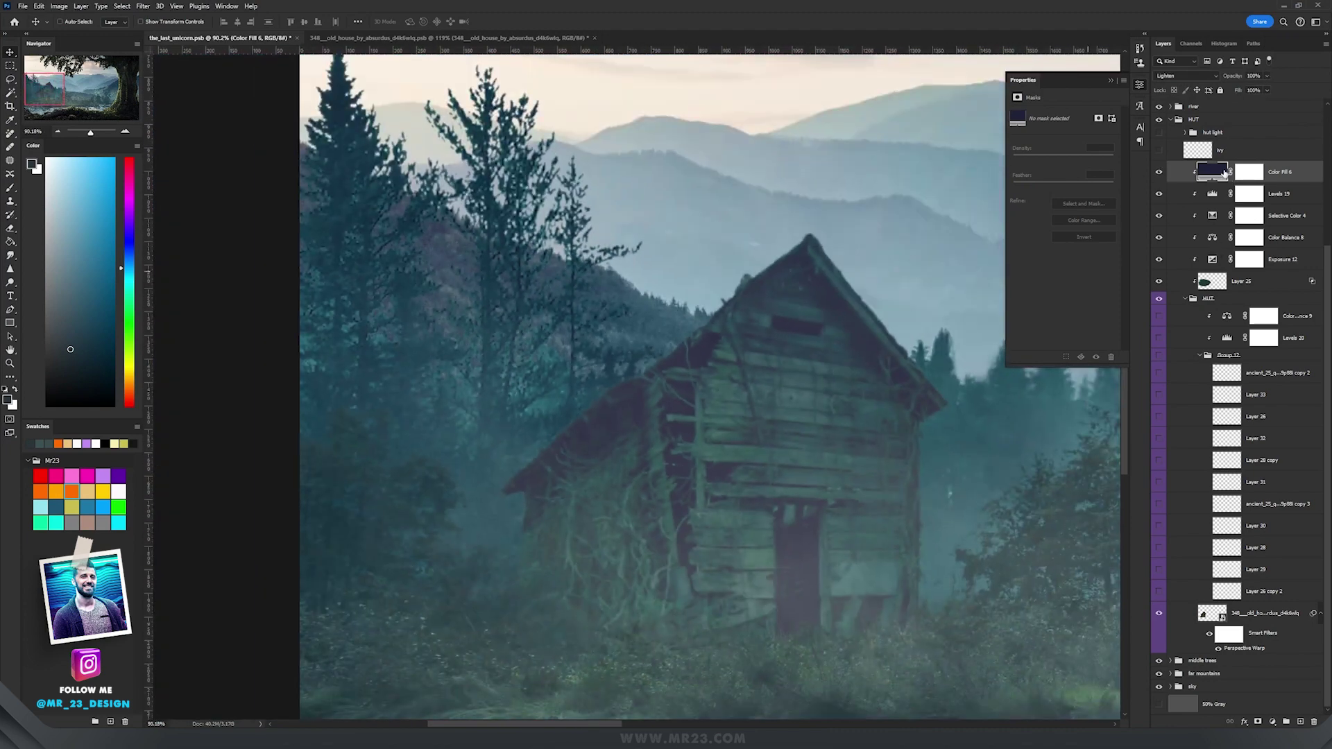
{"action": "scroll", "coordinate": [791, 365], "scroll_direction": "up", "scroll_amount": 5}
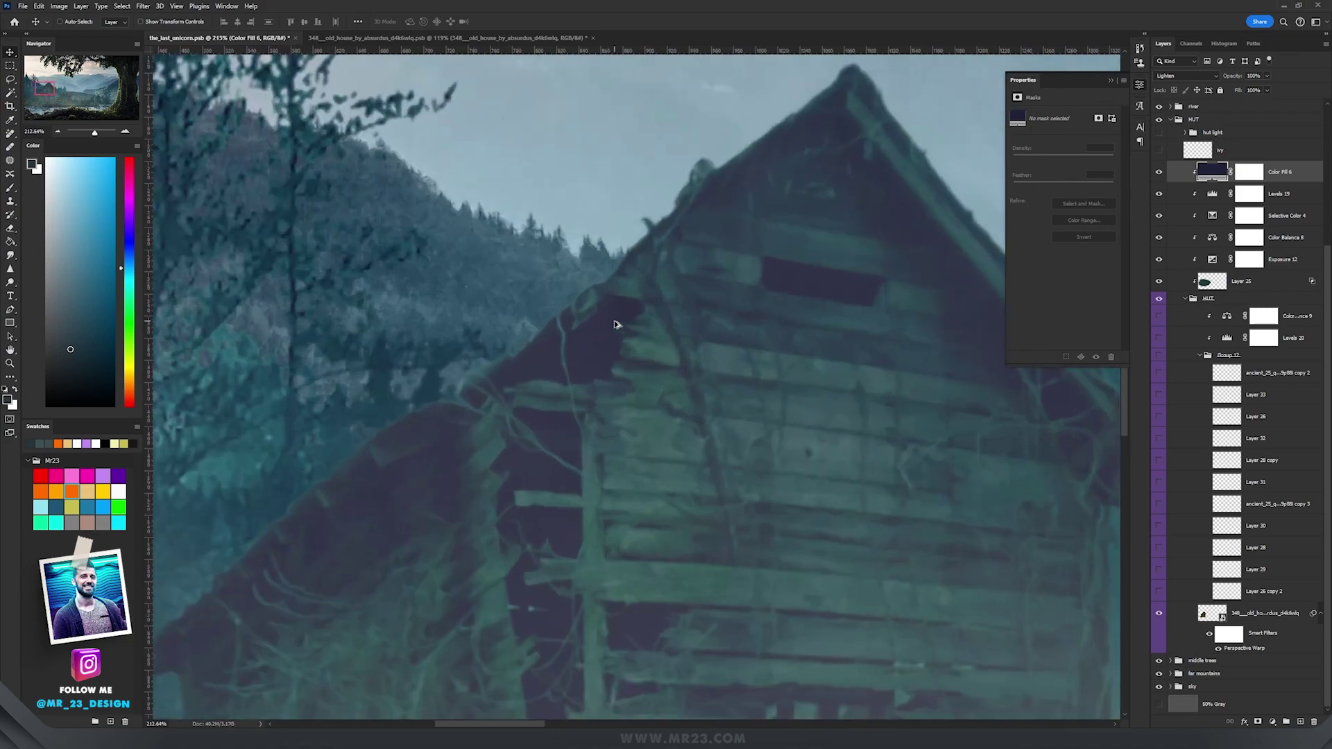
{"action": "scroll", "coordinate": [615, 324], "scroll_direction": "up", "scroll_amount": 2}
{"action": "left_click", "coordinate": [1171, 78]}
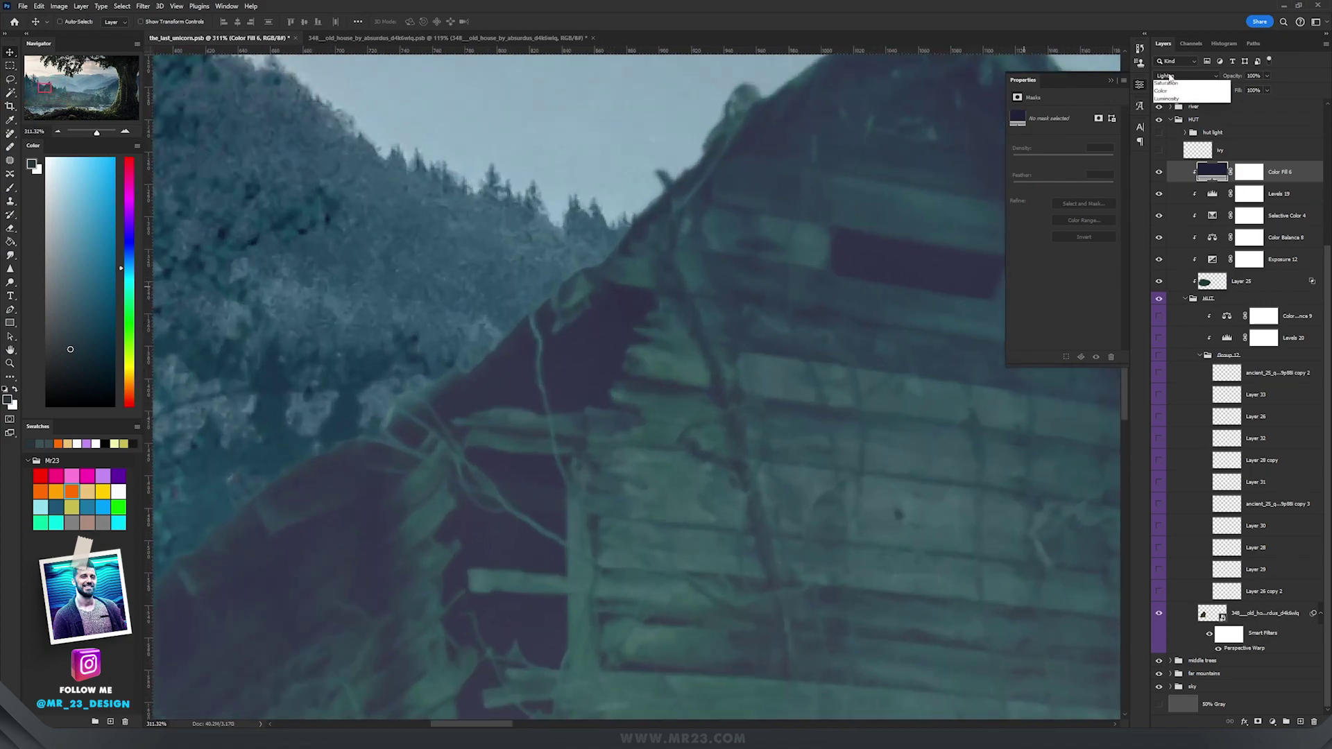
{"action": "left_click", "coordinate": [1170, 77]}
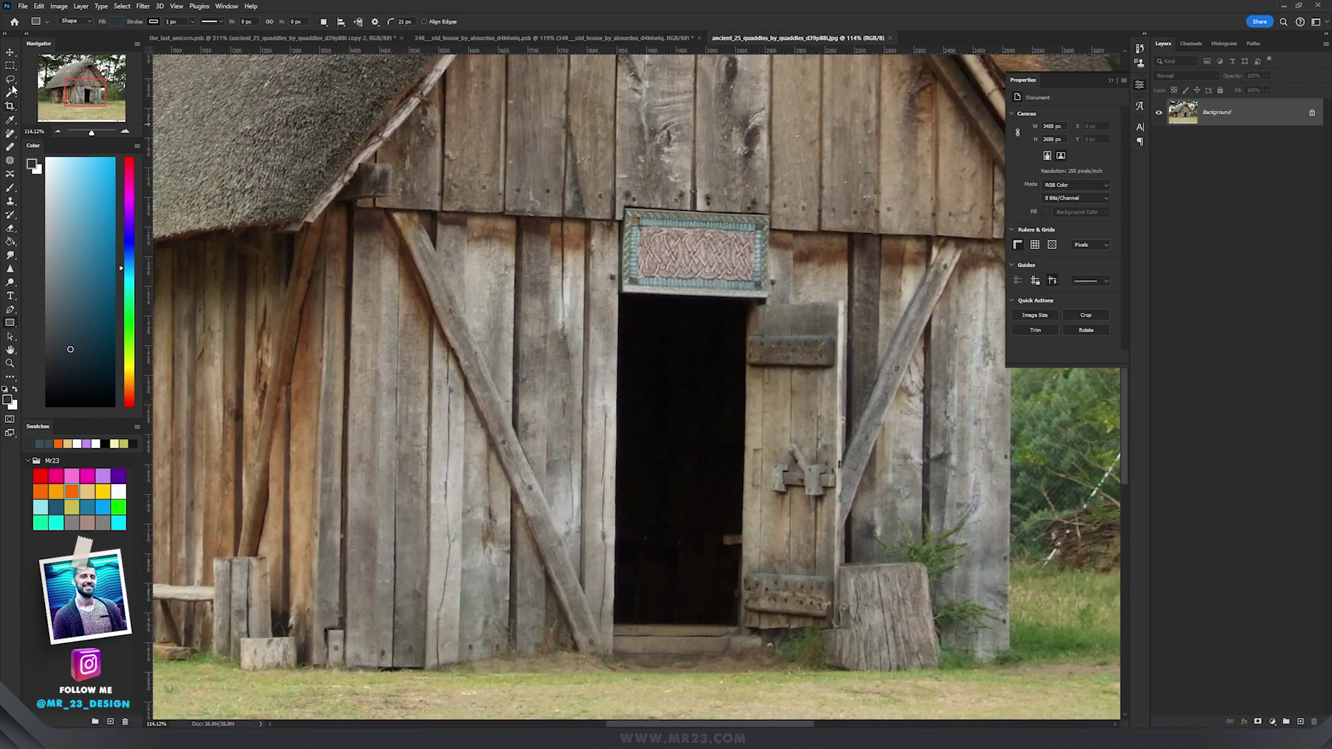
Step: Outline the diagonal wooden brace beside the barn photo's doorway with the Lasso tool, and return to the_last_unicorn.psb
{"action": "key", "text": "l"}
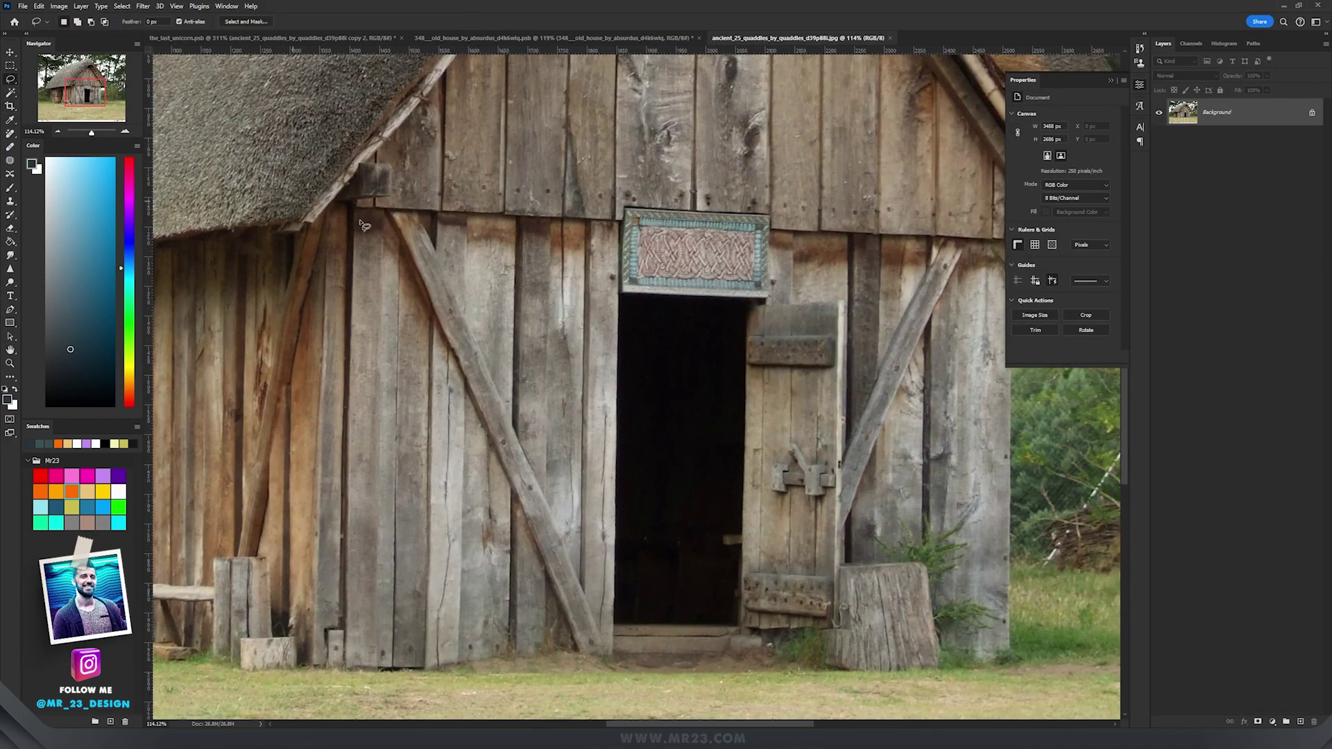
{"action": "mouse_move", "coordinate": [386, 215]}
{"action": "left_mouse_down"}
{"action": "mouse_move", "coordinate": [566, 628]}
{"action": "mouse_move", "coordinate": [579, 653]}
{"action": "mouse_move", "coordinate": [614, 659]}
{"action": "mouse_move", "coordinate": [420, 217]}
{"action": "mouse_move", "coordinate": [392, 218]}
{"action": "left_mouse_up"}
{"action": "left_click", "coordinate": [226, 38]}
{"action": "key", "text": "v"}
{"action": "left_click_drag", "start_coordinate": [796, 439], "coordinate": [803, 490]}
Step: Compare the diagonal and vertical plank pieces over the hut's doorway by showing and hiding their layers
{"action": "scroll", "coordinate": [1160, 549], "scroll_direction": "down", "scroll_amount": 3}
{"action": "left_click", "coordinate": [1160, 538]}
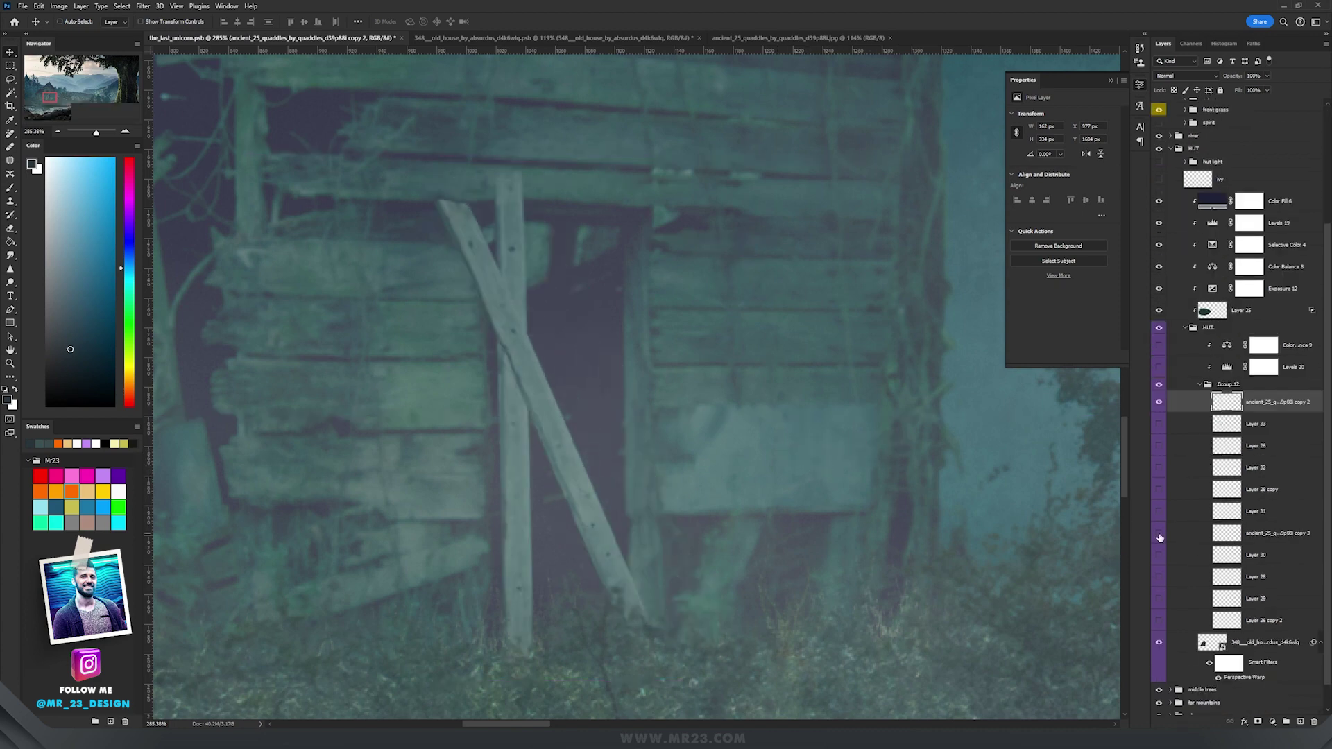
{"action": "left_click", "coordinate": [1159, 402]}
{"action": "left_click", "coordinate": [1159, 534]}
{"action": "left_click", "coordinate": [1159, 403]}
{"action": "left_click", "coordinate": [1159, 404]}
{"action": "left_click", "coordinate": [1157, 512]}
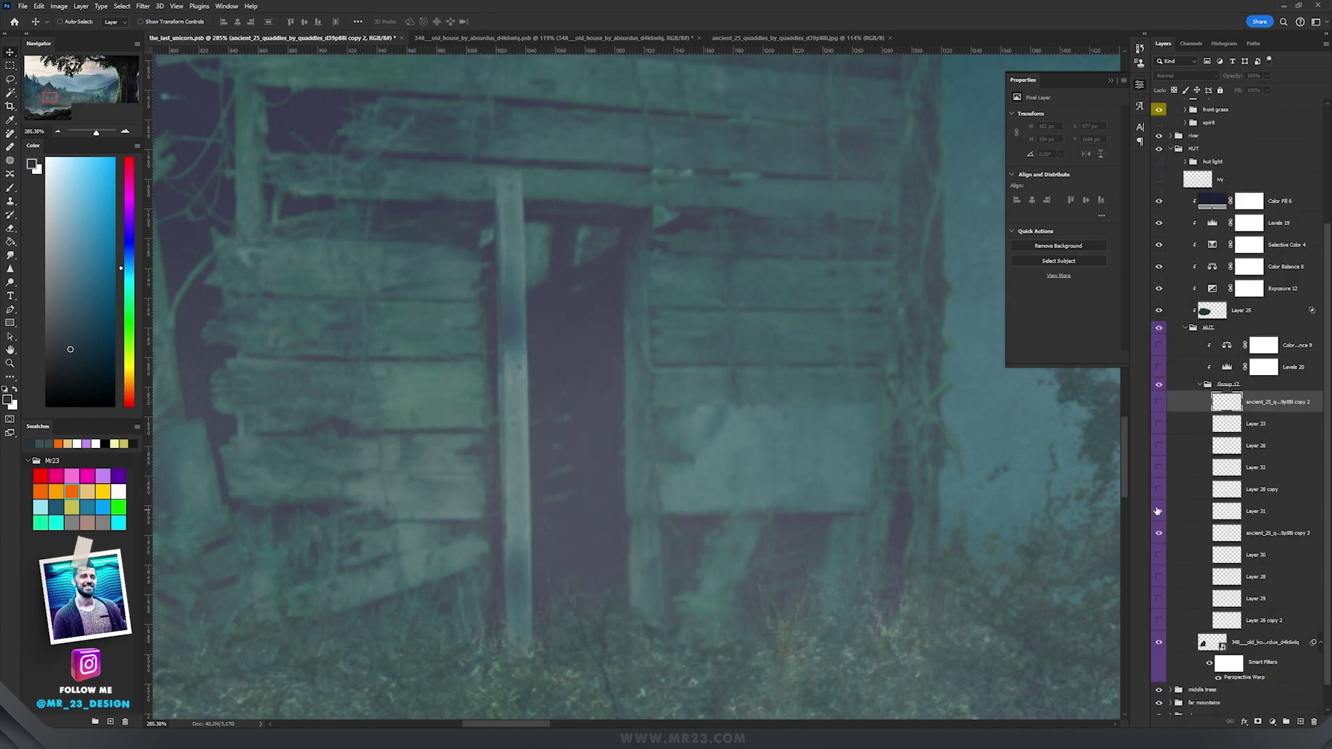
Step: Show all the remaining plank layers in Group 12 so they cross the hut's doorway
{"action": "left_click", "coordinate": [1159, 490]}
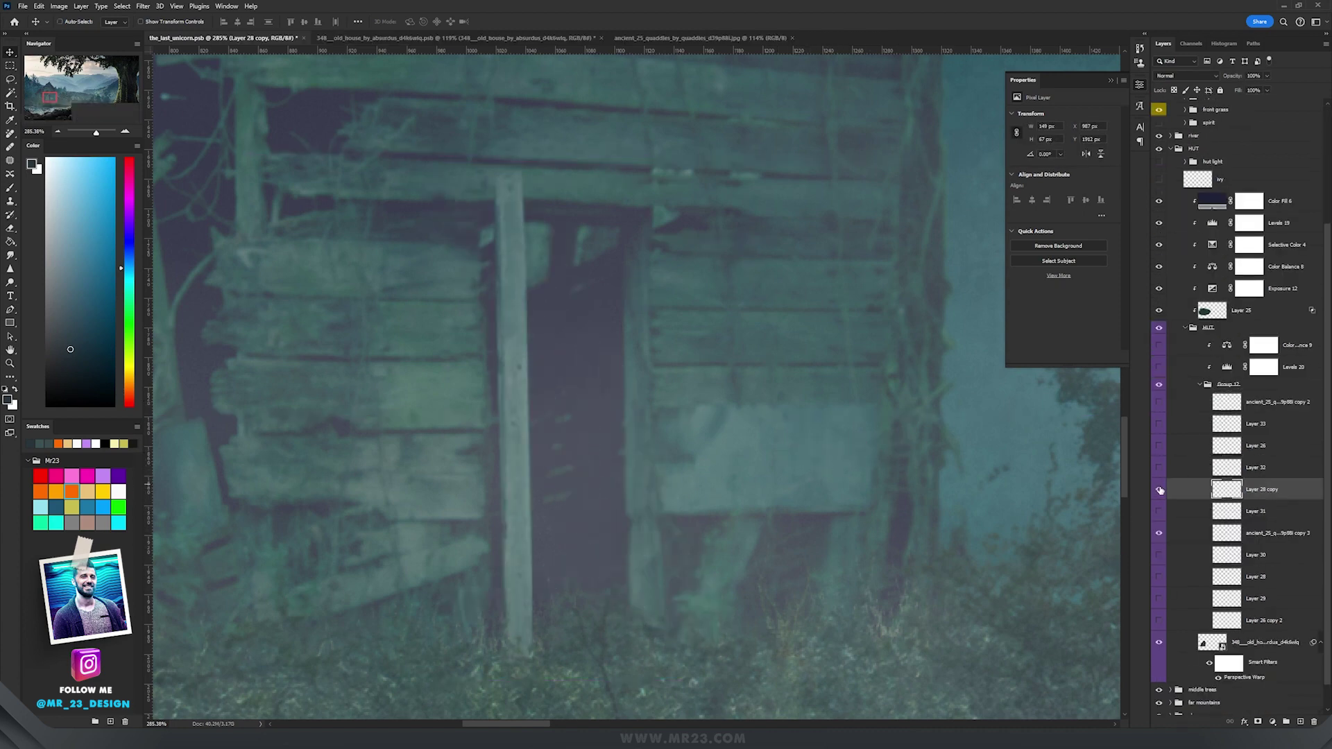
{"action": "left_click", "coordinate": [1158, 490]}
{"action": "left_click", "coordinate": [1159, 490]}
{"action": "left_click", "coordinate": [1158, 490]}
{"action": "left_click_drag", "start_coordinate": [1158, 555], "coordinate": [1159, 619]}
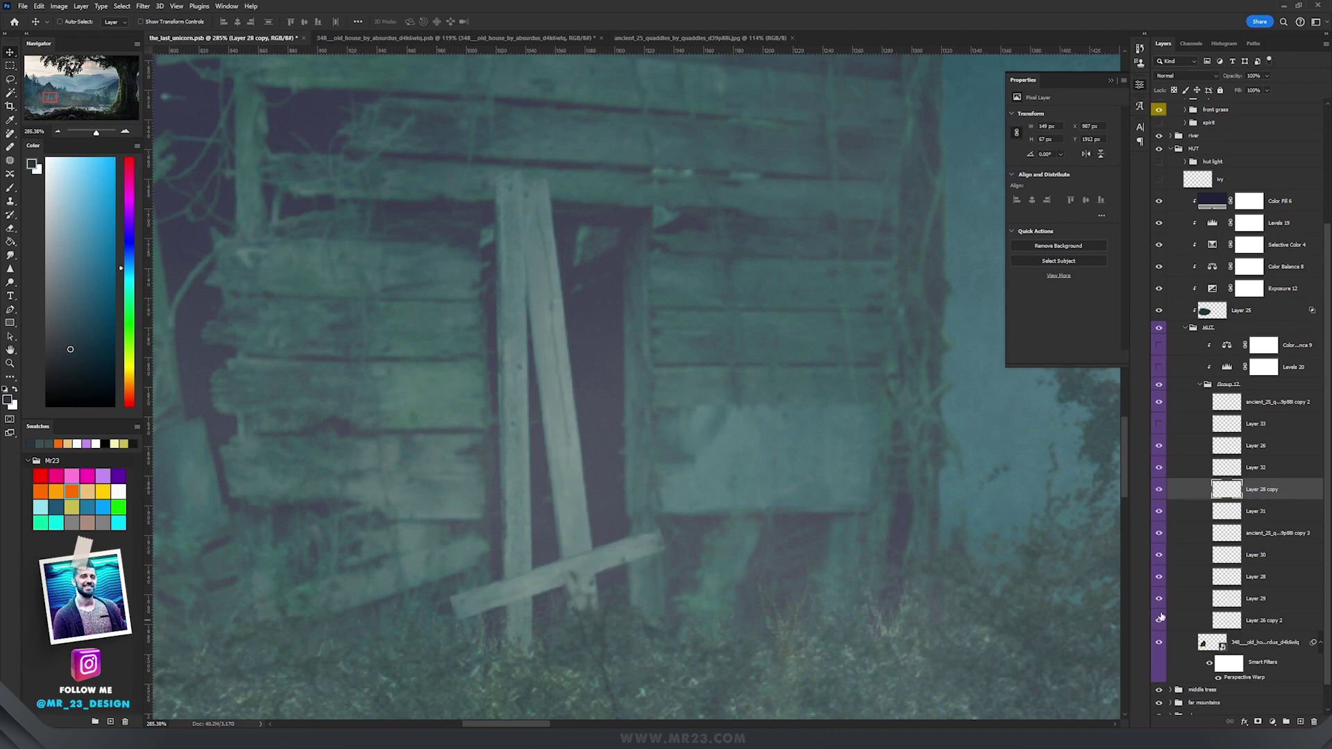
{"action": "scroll", "coordinate": [592, 348], "scroll_direction": "up", "scroll_amount": 2}
{"action": "scroll", "coordinate": [830, 369], "scroll_direction": "down", "scroll_amount": 4}
{"action": "left_click", "coordinate": [1159, 425]}
Step: Try moving all the planks in Group 12 together across the hut wall, and undo the move
{"action": "left_click", "coordinate": [1287, 371]}
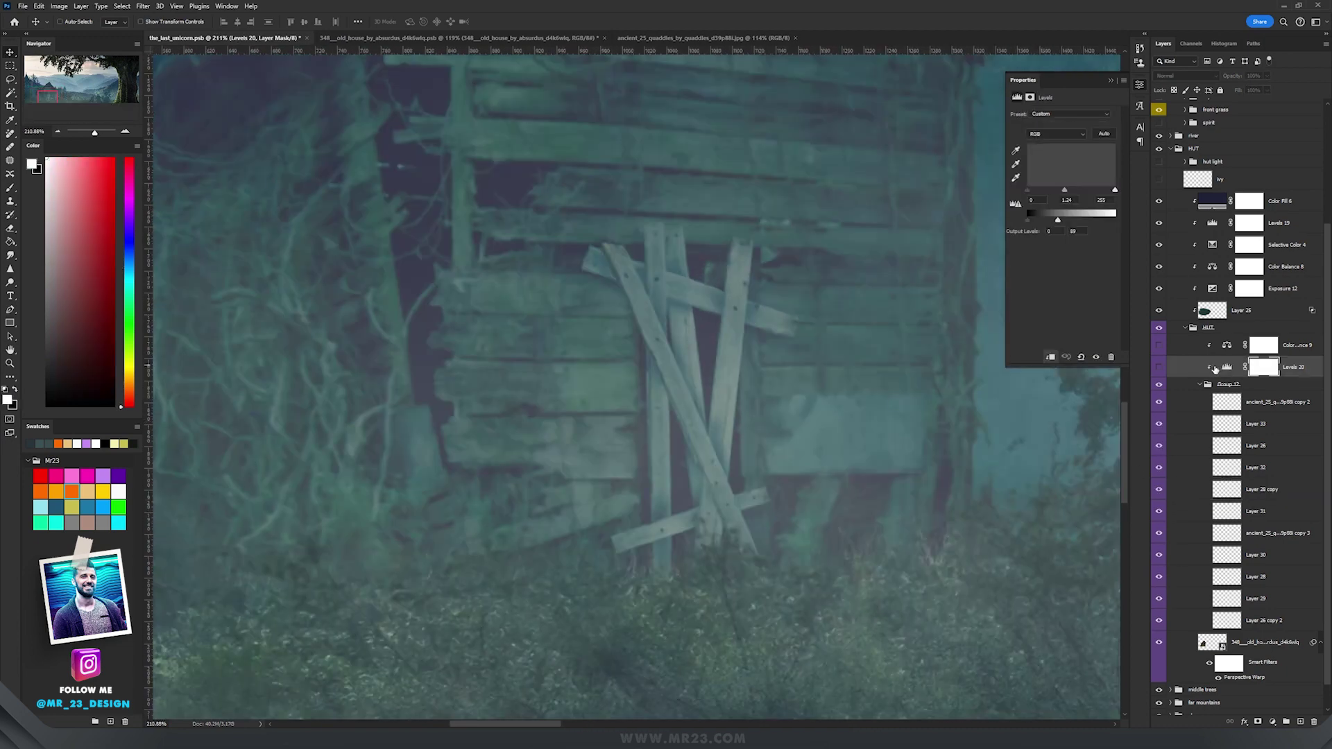
{"action": "left_click", "coordinate": [1216, 368]}
{"action": "left_click", "coordinate": [1228, 386]}
{"action": "left_click_drag", "start_coordinate": [920, 365], "coordinate": [863, 355]}
{"action": "key", "text": "ctrl+z"}
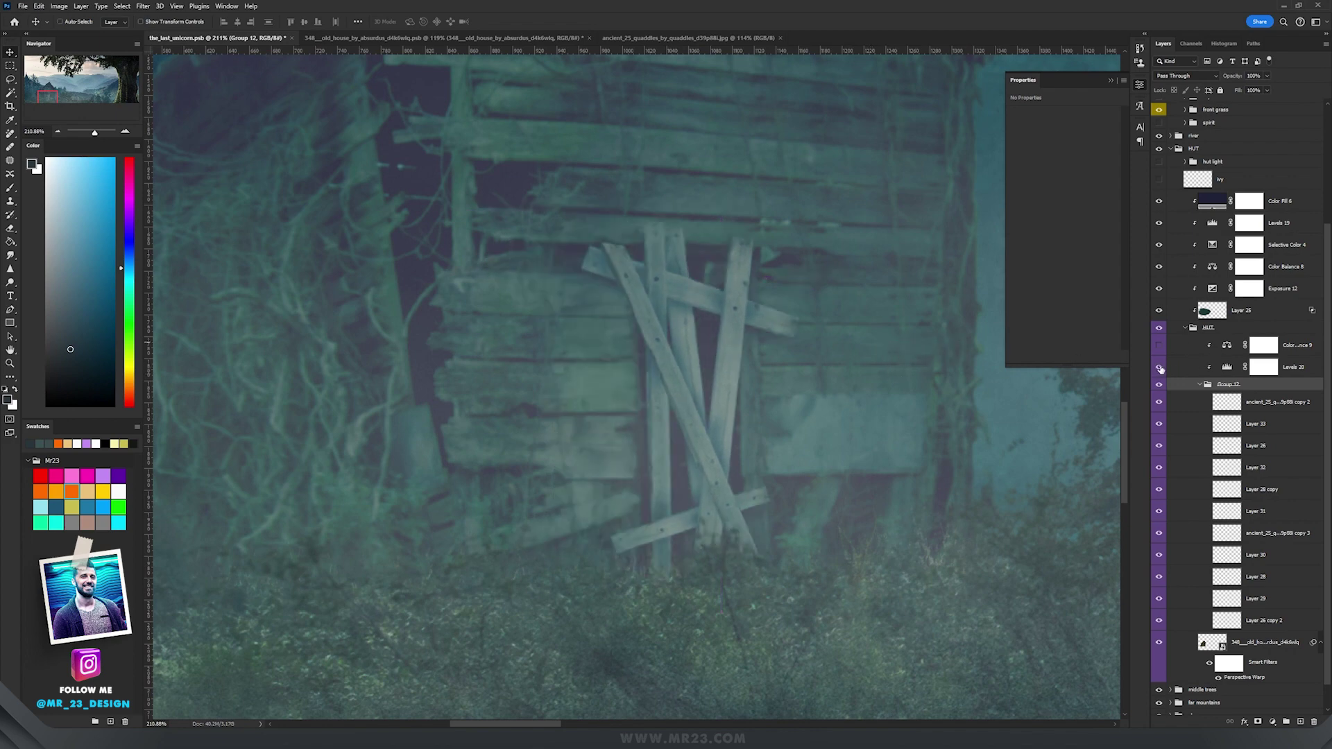
Step: Show the Levels 20 and Color Balance 9 adjustments clipped to the plank group and check their settings
{"action": "left_click", "coordinate": [1159, 367]}
{"action": "left_click", "coordinate": [1230, 367]}
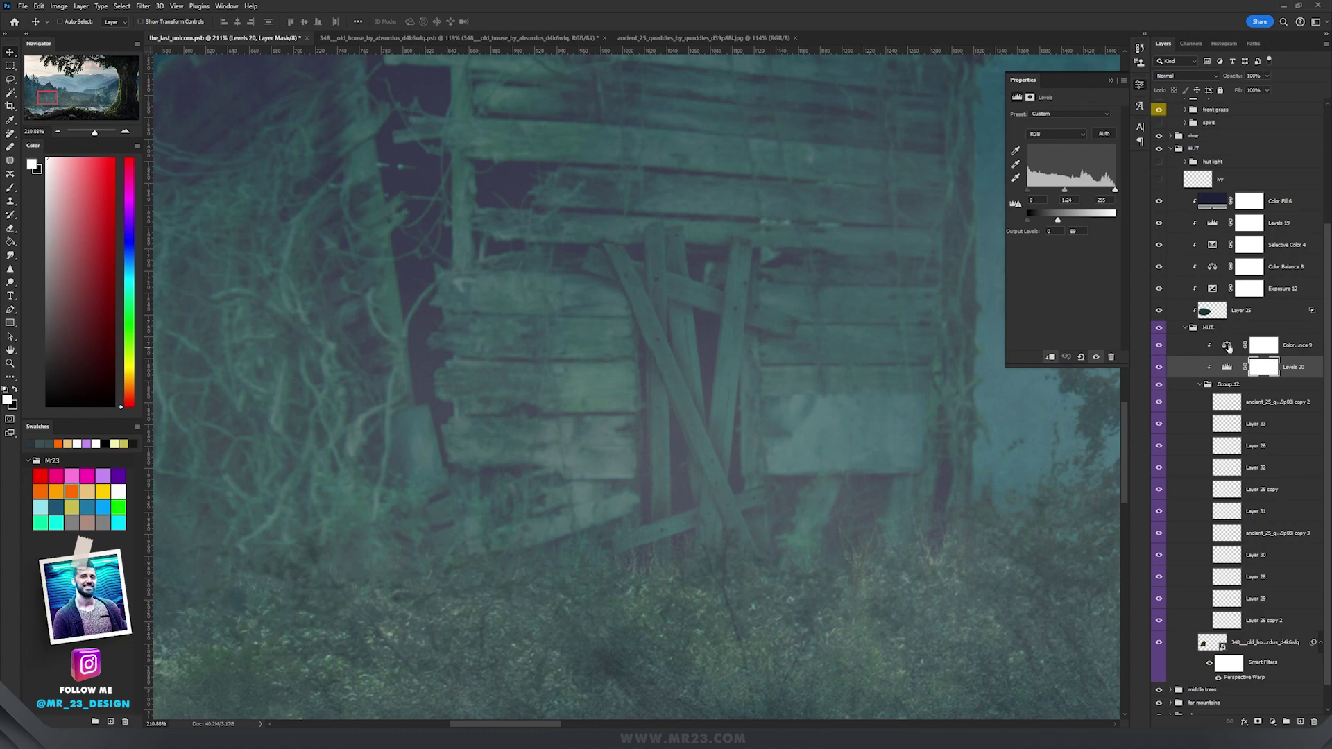
{"action": "left_click", "coordinate": [1229, 347]}
{"action": "scroll", "coordinate": [779, 327], "scroll_direction": "down", "scroll_amount": 5}
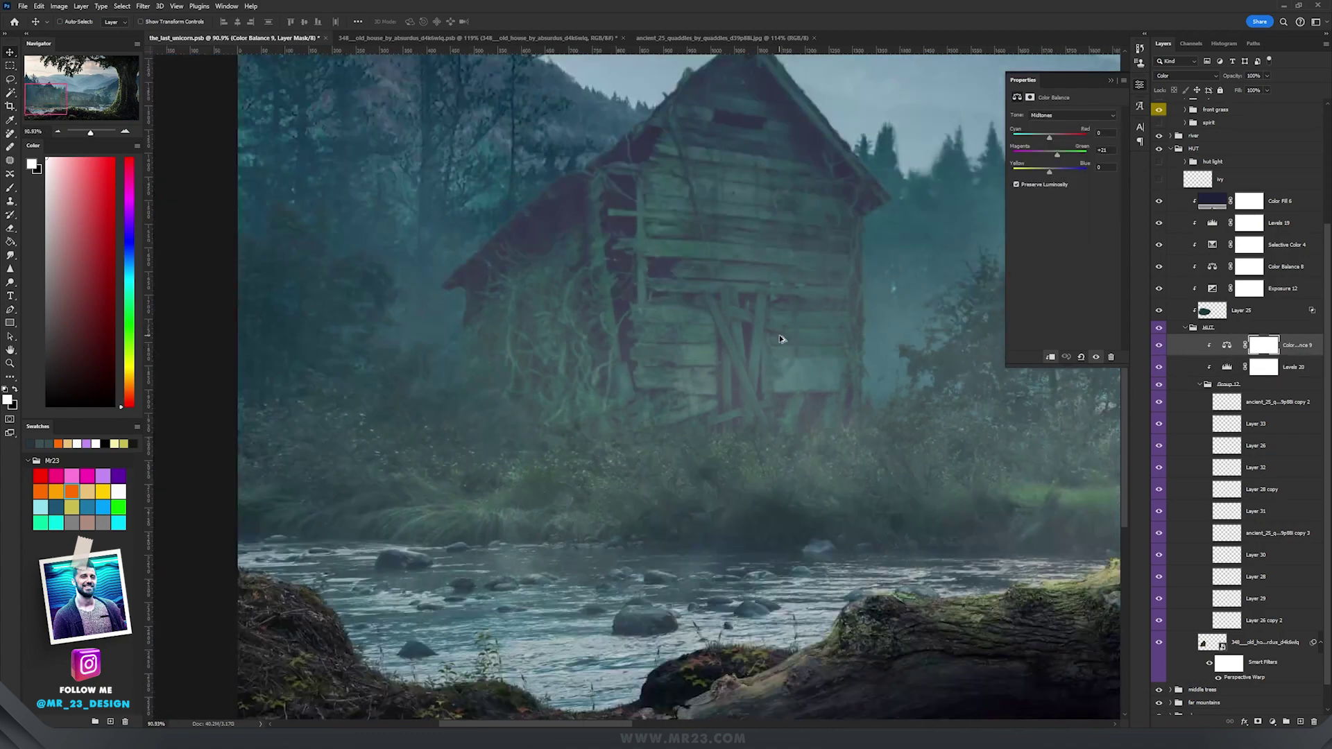
{"action": "left_click_drag", "start_coordinate": [782, 339], "coordinate": [768, 449]}
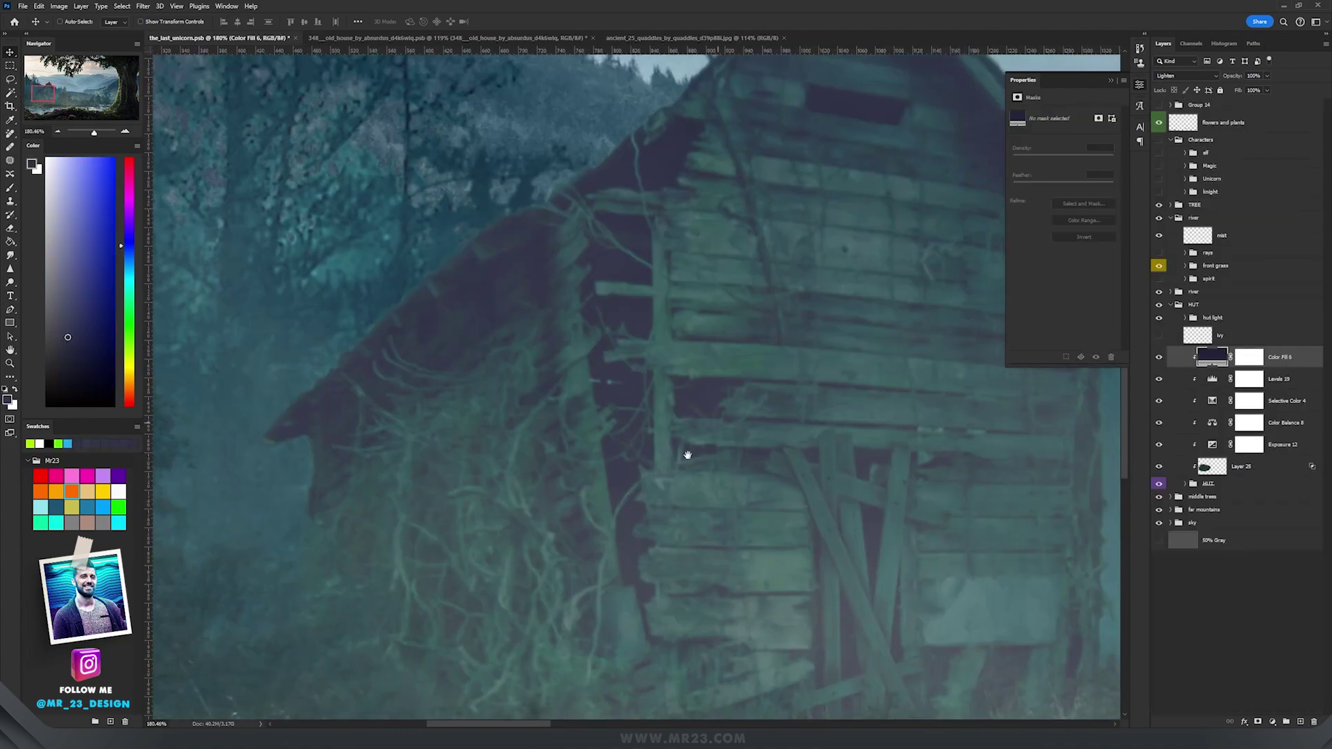
Step: Outline the small dark gaps between the planks at the top of the doorway with Pen tool paths
{"action": "left_click_drag", "start_coordinate": [684, 452], "coordinate": [579, 352]}
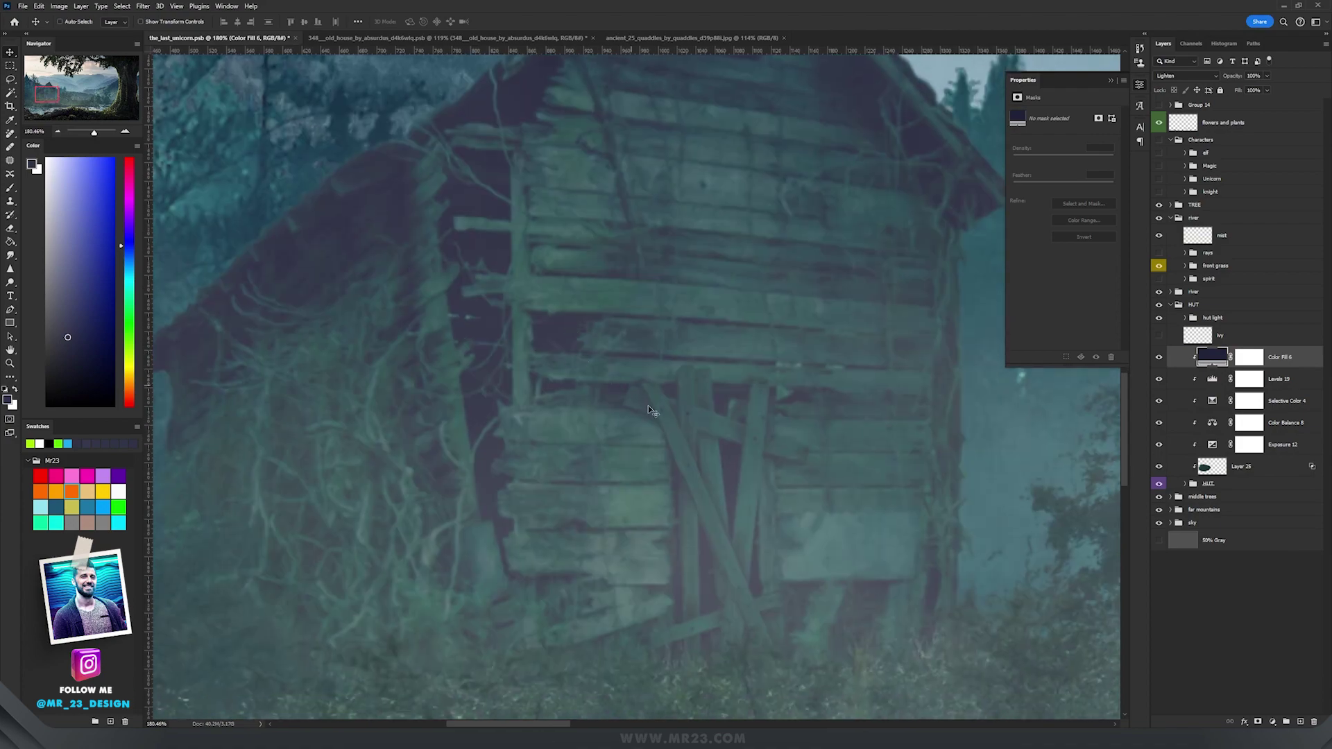
{"action": "scroll", "coordinate": [719, 520], "scroll_direction": "up", "scroll_amount": 5}
{"action": "key", "text": "p"}
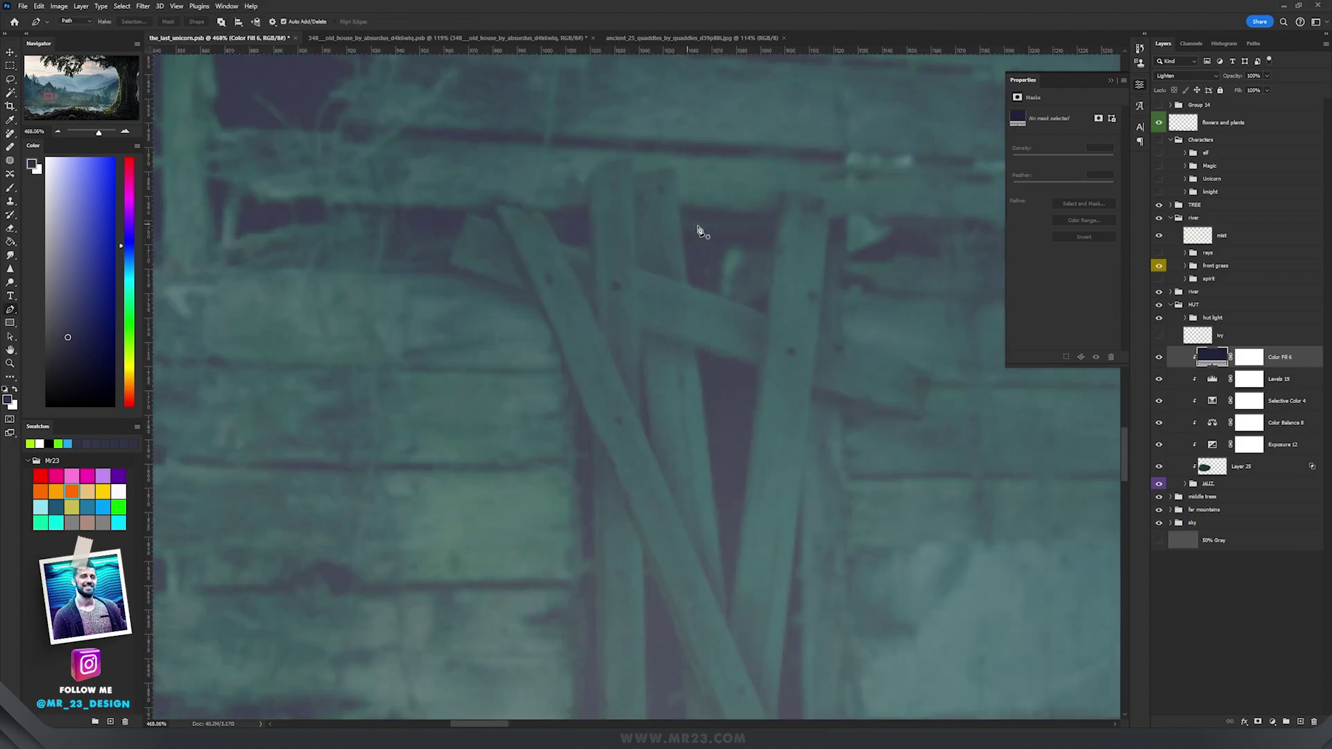
{"action": "scroll", "coordinate": [699, 230], "scroll_direction": "down", "scroll_amount": 2}
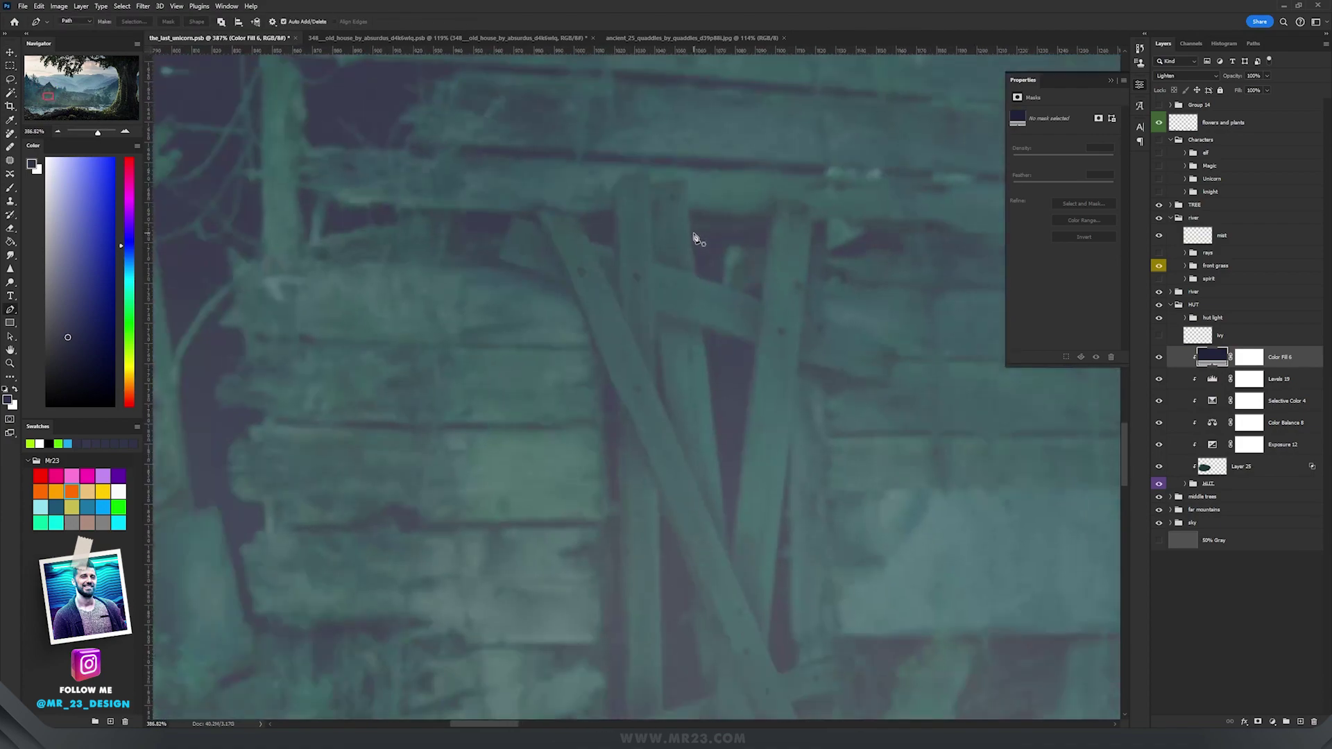
{"action": "left_click", "coordinate": [693, 231]}
{"action": "left_click", "coordinate": [770, 235]}
{"action": "left_click", "coordinate": [762, 283]}
{"action": "left_click", "coordinate": [760, 302]}
{"action": "left_click", "coordinate": [747, 293]}
{"action": "left_click", "coordinate": [762, 282]}
Step: Outline the tall dark gaps between the leaning planks in the lower doorway with Pen tool paths
{"action": "left_click", "coordinate": [705, 331]}
{"action": "left_click", "coordinate": [754, 344]}
{"action": "left_click", "coordinate": [732, 556]}
{"action": "left_click", "coordinate": [705, 330]}
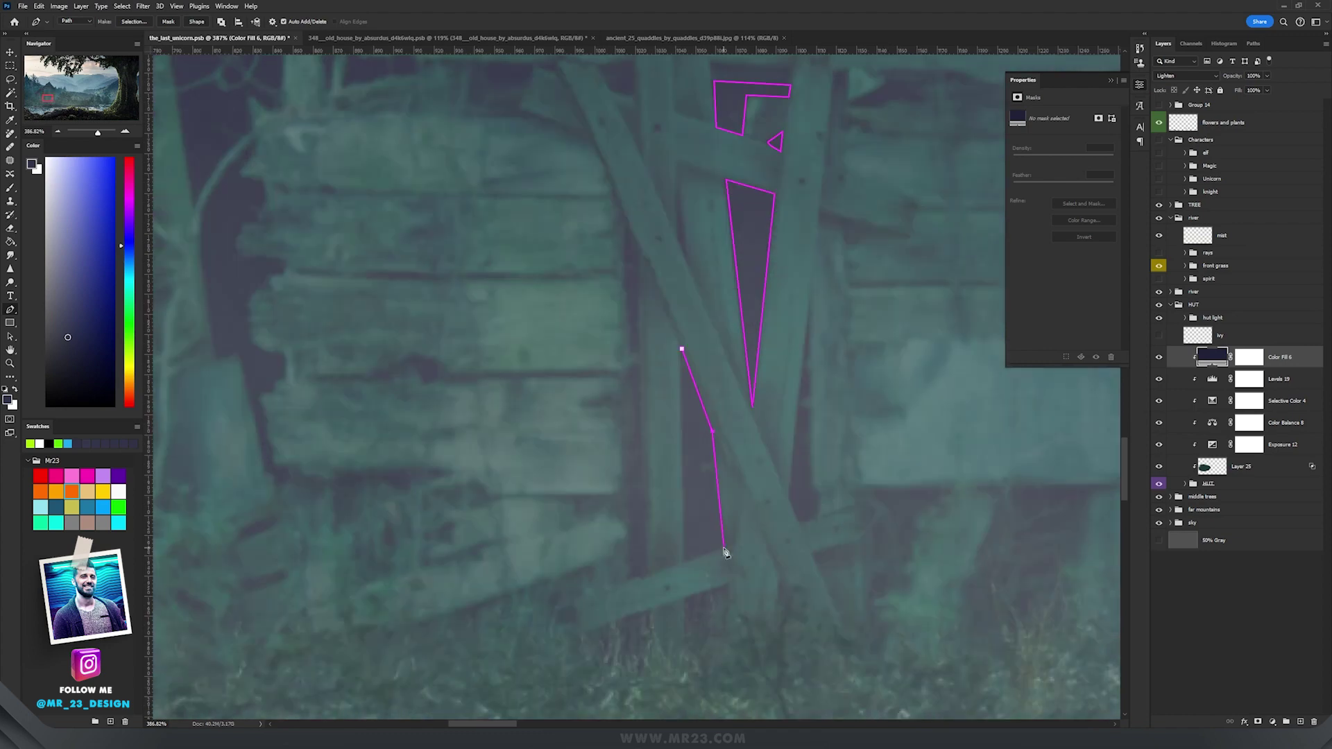
{"action": "left_click", "coordinate": [840, 533]}
{"action": "left_click", "coordinate": [830, 572]}
Step: Trace paths around the dark gaps of the lower front wall, including the ragged opening beside the boards and the narrow slit between them
{"action": "left_click", "coordinate": [634, 280]}
{"action": "left_click", "coordinate": [714, 251]}
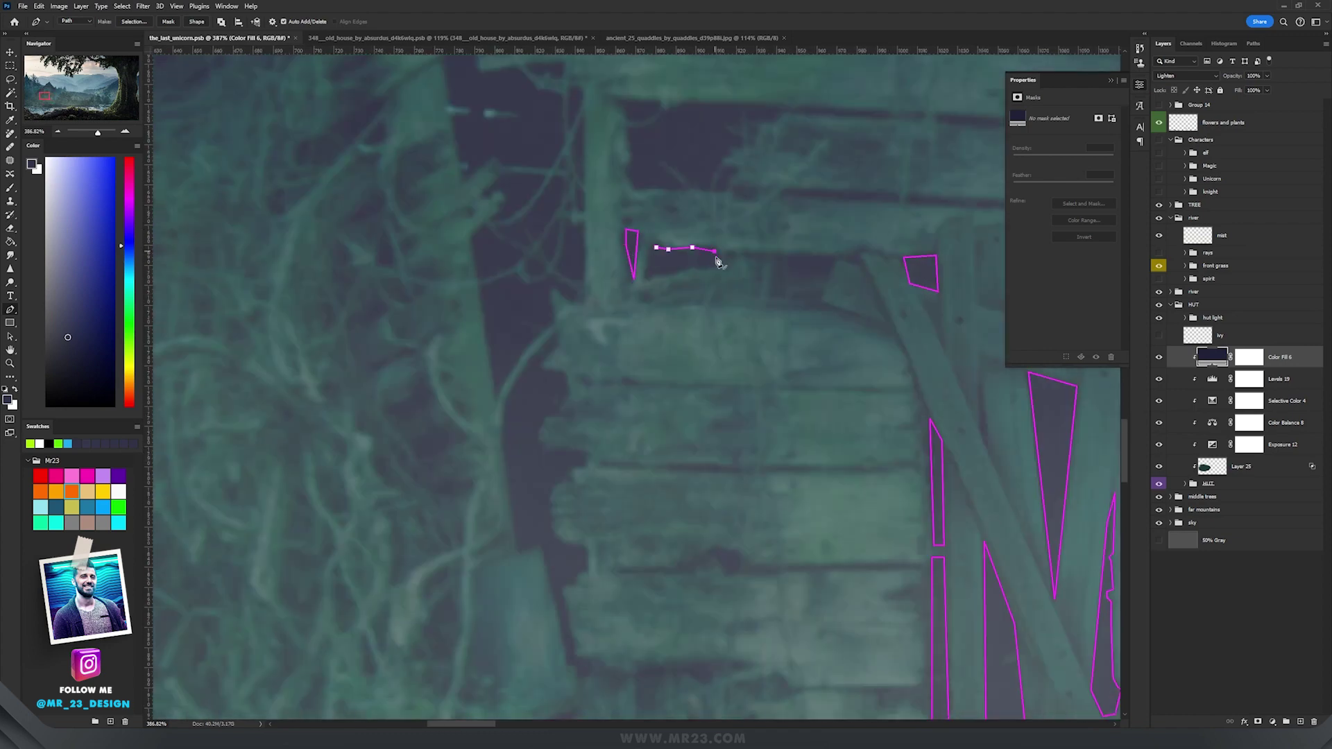
{"action": "left_click", "coordinate": [643, 280]}
{"action": "left_click", "coordinate": [537, 546]}
{"action": "left_click", "coordinate": [503, 416]}
{"action": "left_click", "coordinate": [565, 371]}
{"action": "left_click", "coordinate": [570, 393]}
{"action": "left_click", "coordinate": [586, 455]}
{"action": "left_click", "coordinate": [583, 659]}
{"action": "left_click", "coordinate": [921, 565]}
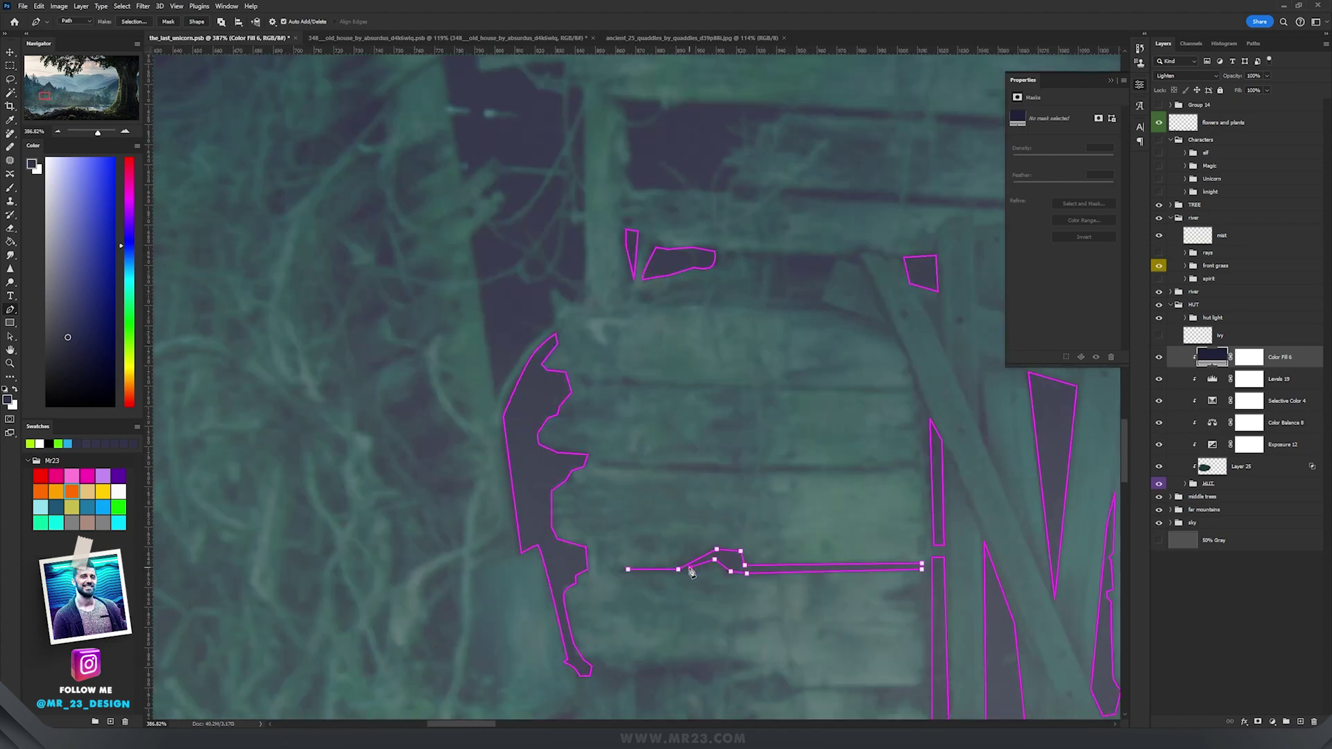
Step: Outline the broken-board opening in the front wall and the dark opening on the other side of the corner post
{"action": "left_click", "coordinate": [810, 352]}
{"action": "left_click", "coordinate": [912, 359]}
{"action": "left_click", "coordinate": [855, 439]}
{"action": "left_click", "coordinate": [757, 380]}
{"action": "left_click", "coordinate": [573, 306]}
{"action": "left_click", "coordinate": [686, 343]}
Step: Outline the next opening up beside the corner post and the small gaps between the tangled vines
{"action": "left_click", "coordinate": [710, 178]}
{"action": "left_click", "coordinate": [708, 273]}
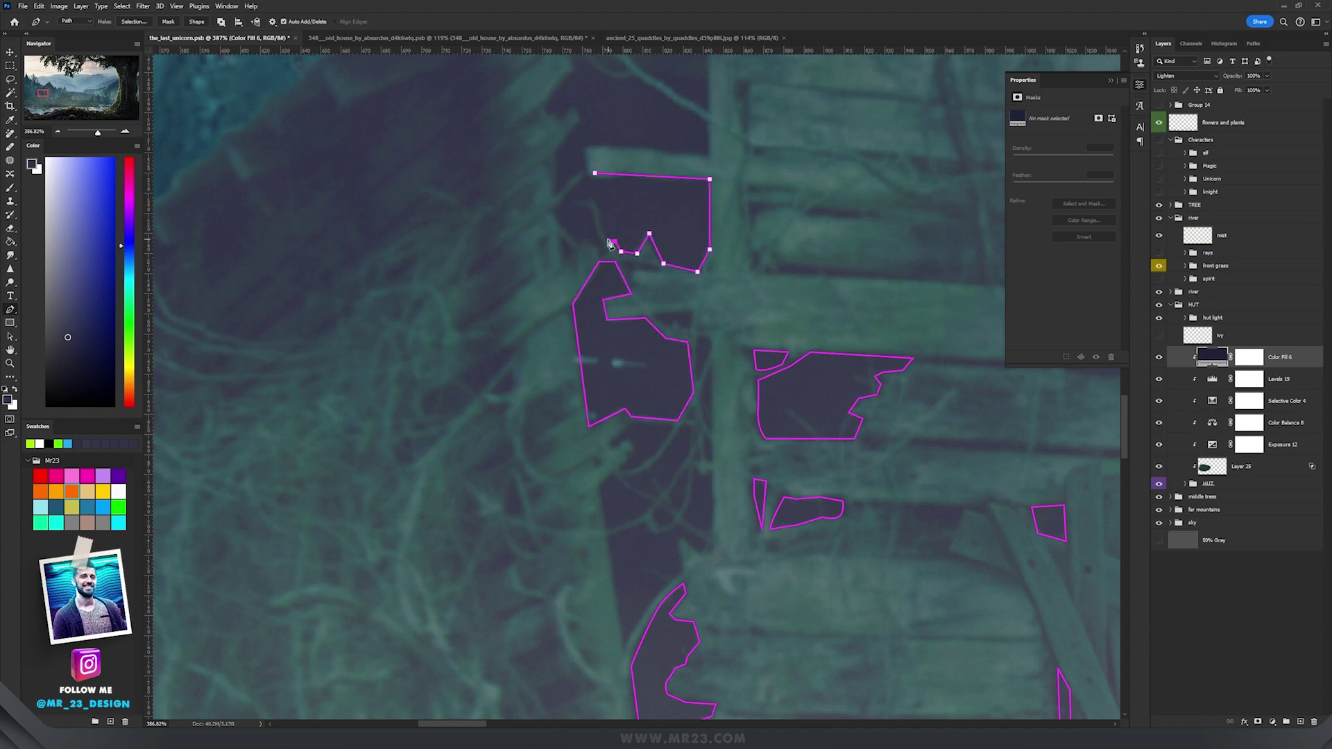
{"action": "left_click", "coordinate": [577, 187]}
{"action": "left_click", "coordinate": [594, 242]}
{"action": "left_click", "coordinate": [642, 243]}
{"action": "mouse_move", "coordinate": [618, 451]}
{"action": "left_mouse_down"}
{"action": "mouse_move", "coordinate": [581, 270]}
{"action": "mouse_move", "coordinate": [600, 700]}
{"action": "left_mouse_up"}
{"action": "left_click", "coordinate": [617, 278]}
{"action": "left_click", "coordinate": [574, 351]}
{"action": "left_click", "coordinate": [586, 458]}
{"action": "left_click", "coordinate": [652, 245]}
{"action": "left_click", "coordinate": [675, 289]}
Step: Outline the two upper openings beside the corner post, leaving the vine that crosses them outside the paths
{"action": "left_click", "coordinate": [618, 246]}
{"action": "left_click", "coordinate": [634, 285]}
{"action": "left_click", "coordinate": [635, 353]}
{"action": "left_click", "coordinate": [562, 307]}
{"action": "left_click", "coordinate": [511, 387]}
{"action": "left_click", "coordinate": [479, 432]}
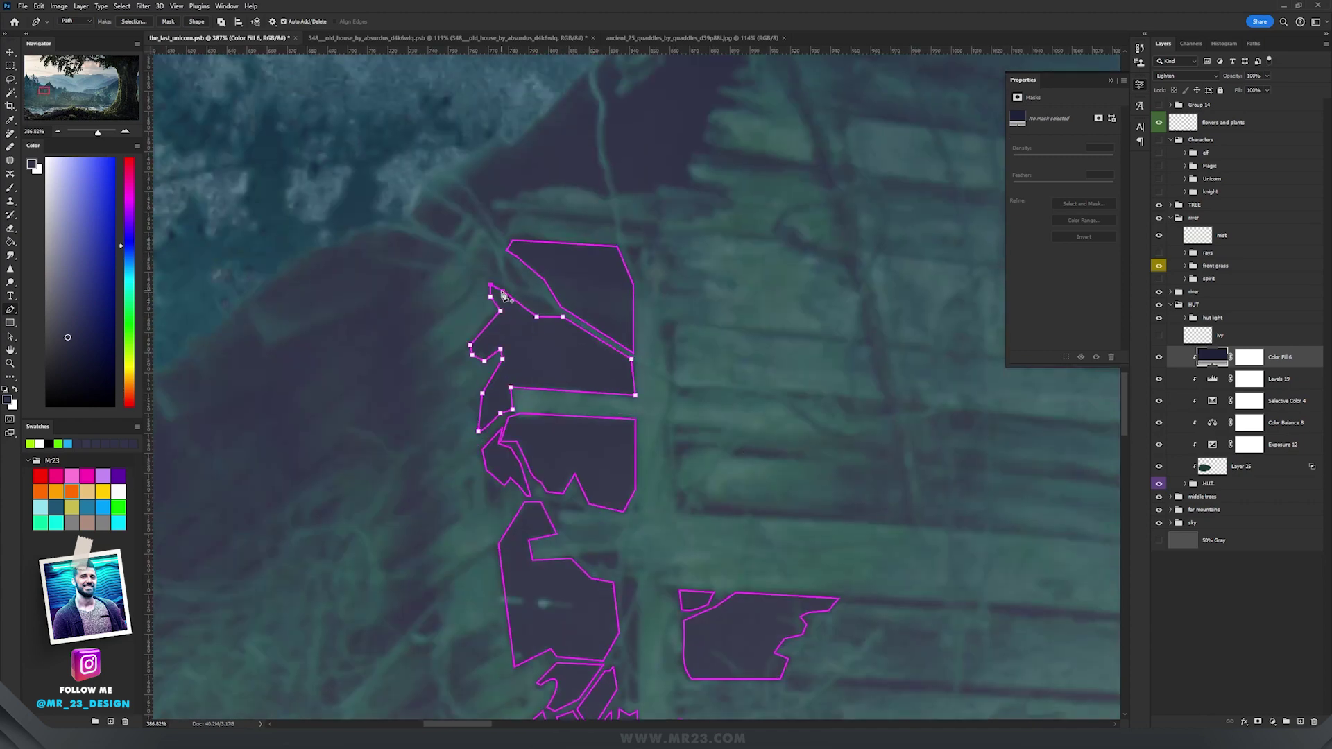
Step: Outline the dark openings under the roof edge above the corner post
{"action": "left_click_drag", "start_coordinate": [610, 153], "coordinate": [478, 412]}
{"action": "left_click", "coordinate": [484, 453]}
{"action": "left_click", "coordinate": [382, 307]}
{"action": "left_click_drag", "start_coordinate": [379, 325], "coordinate": [389, 336]}
{"action": "left_click", "coordinate": [514, 332]}
{"action": "left_click", "coordinate": [489, 217]}
Step: Outline the slanted rectangular opening in the gable with a closed four-point path
{"action": "left_click", "coordinate": [426, 115]}
{"action": "left_click", "coordinate": [636, 148]}
{"action": "left_click", "coordinate": [615, 196]}
{"action": "left_click", "coordinate": [422, 159]}
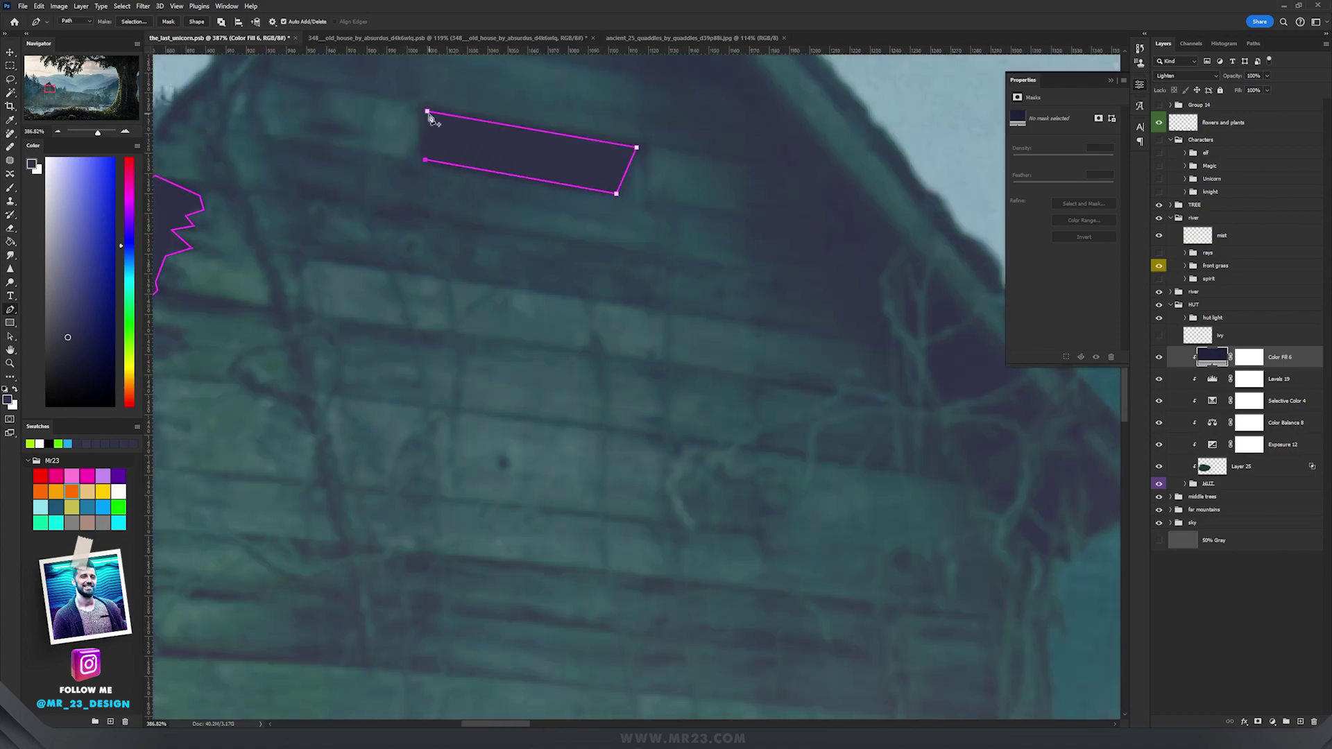
{"action": "left_click", "coordinate": [427, 115]}
Step: Turn the gap paths into a selection and fill it with a new Solid Color layer in a8ff00
{"action": "scroll", "coordinate": [627, 264], "scroll_direction": "down", "scroll_amount": 5}
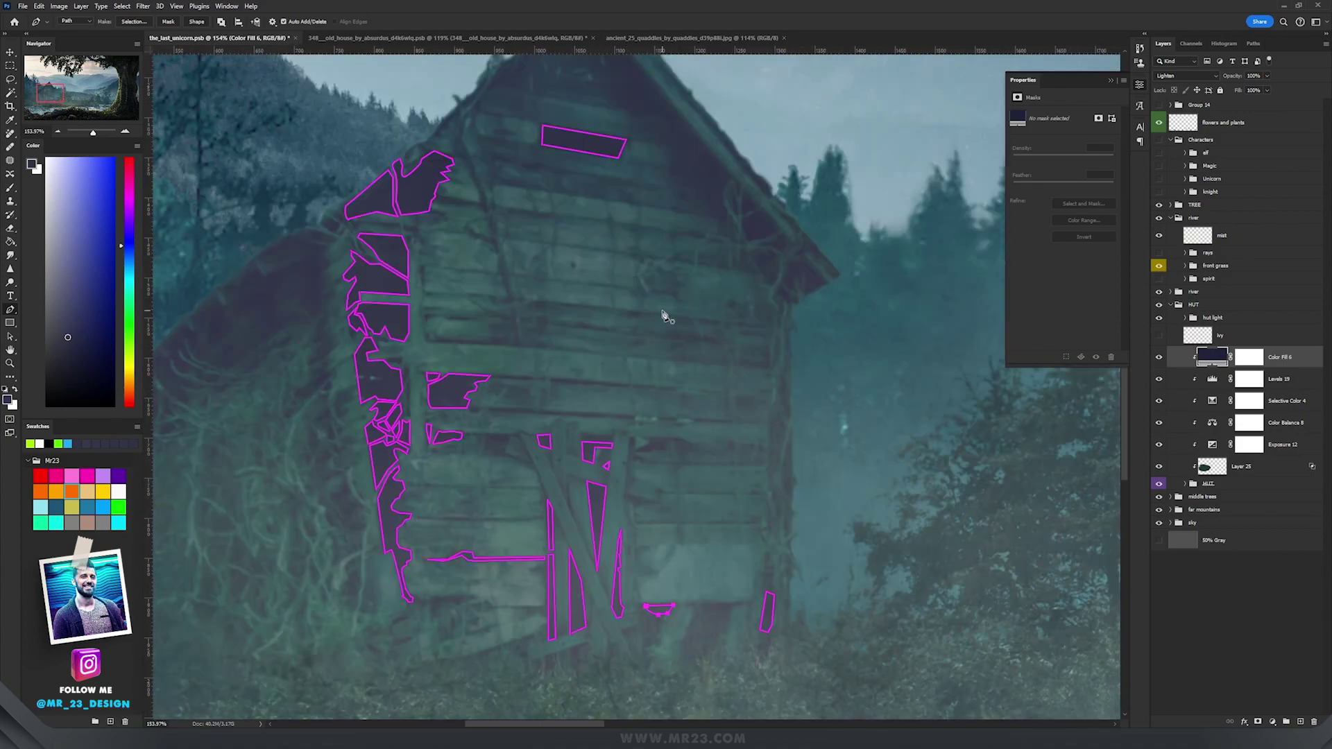
{"action": "left_click_drag", "start_coordinate": [643, 327], "coordinate": [690, 375]}
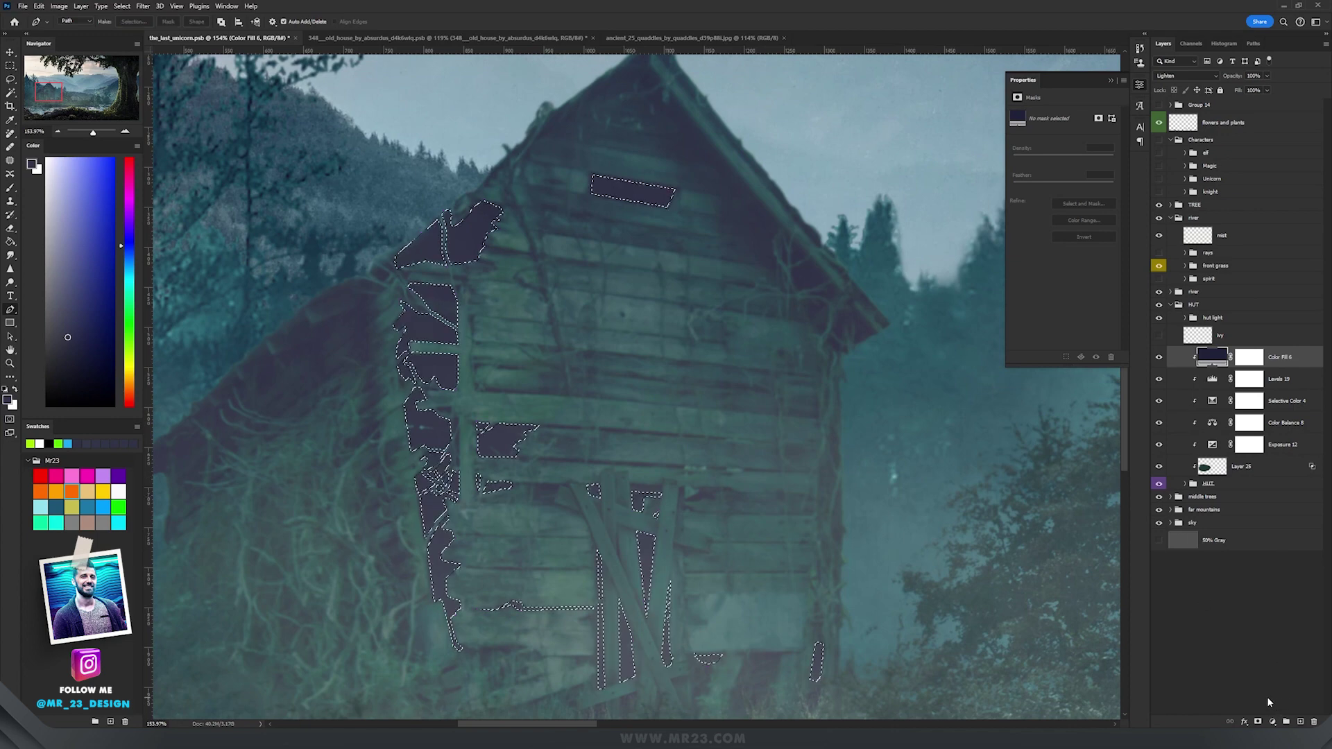
{"action": "left_click", "coordinate": [1273, 722]}
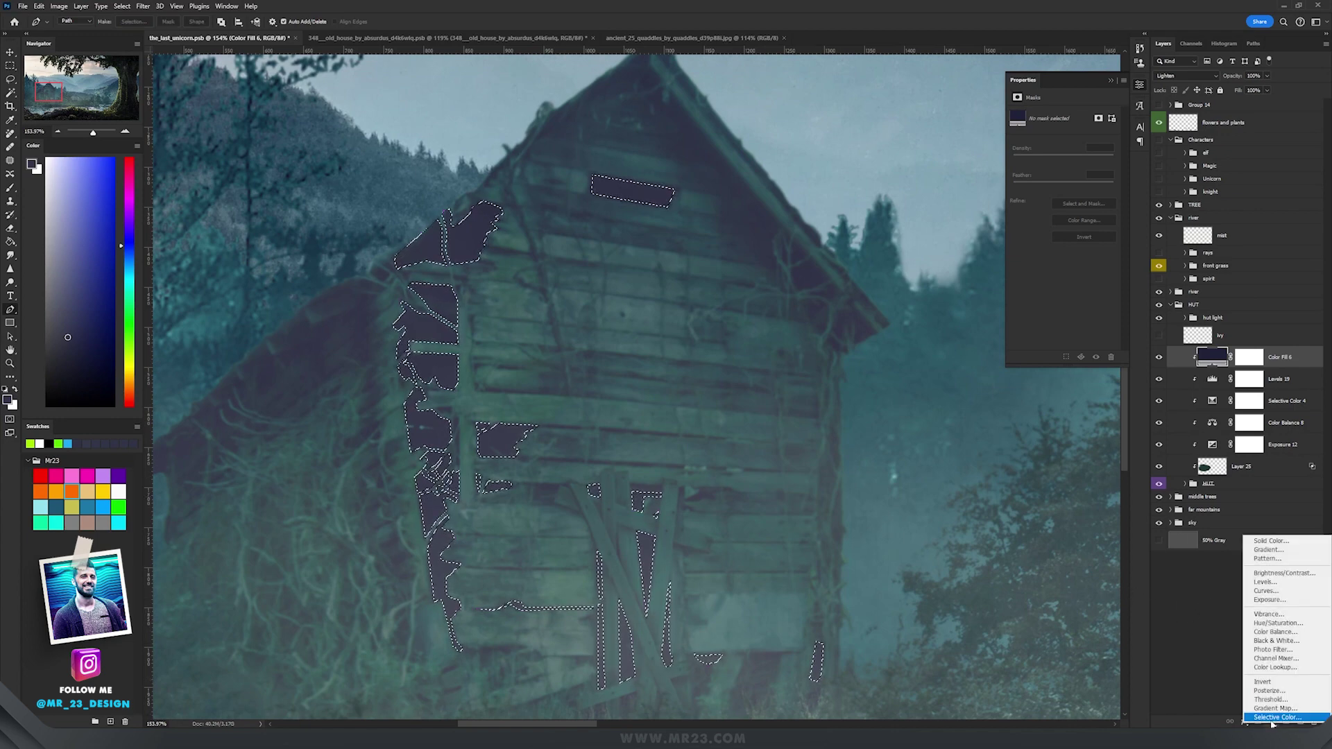
{"action": "left_click", "coordinate": [1271, 540]}
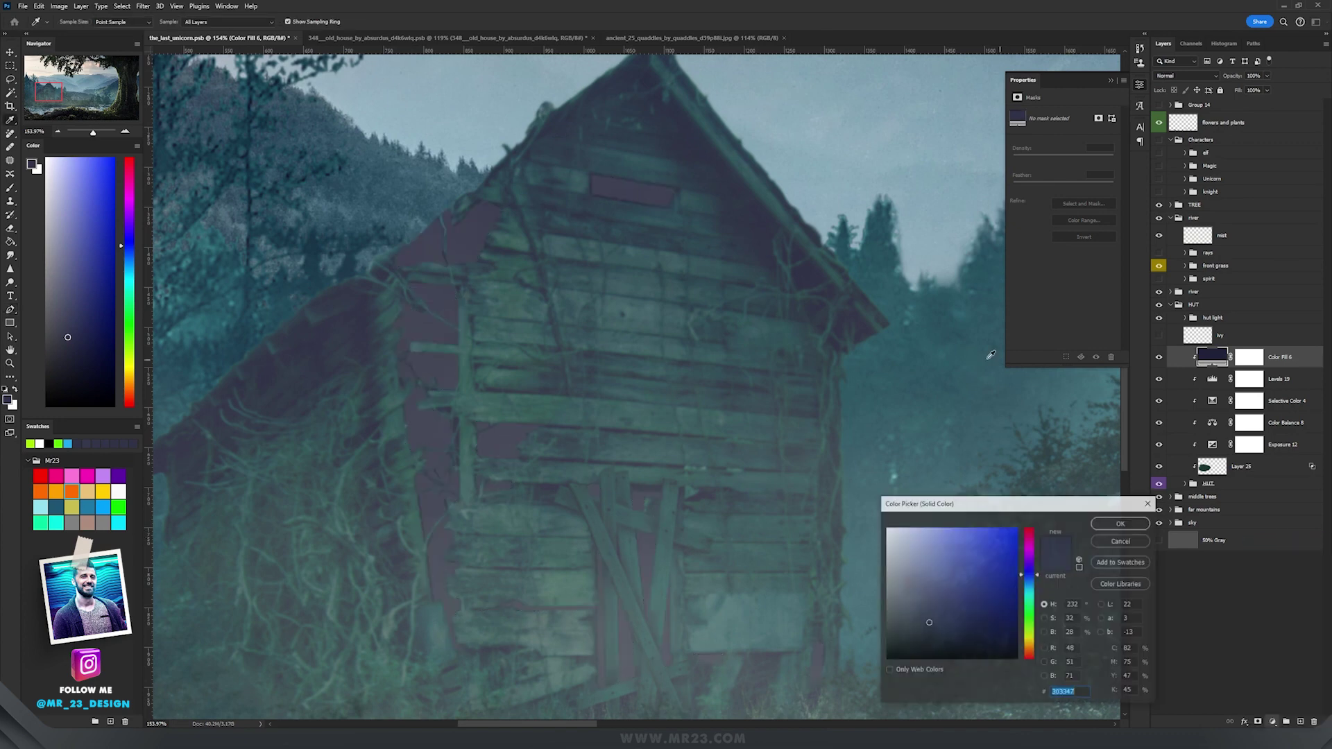
{"action": "type", "text": "a8ff00"}
{"action": "left_click_drag", "start_coordinate": [1081, 693], "coordinate": [1008, 696]}
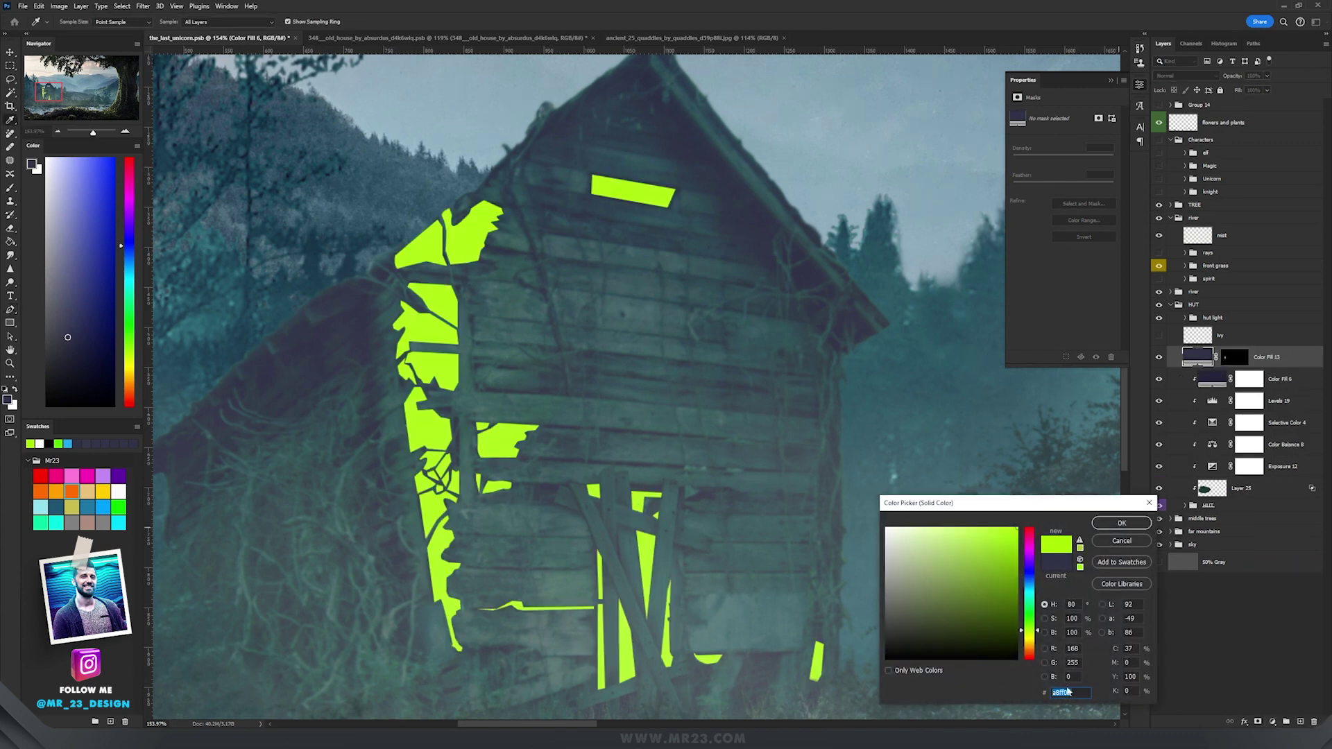
{"action": "left_click", "coordinate": [1121, 524]}
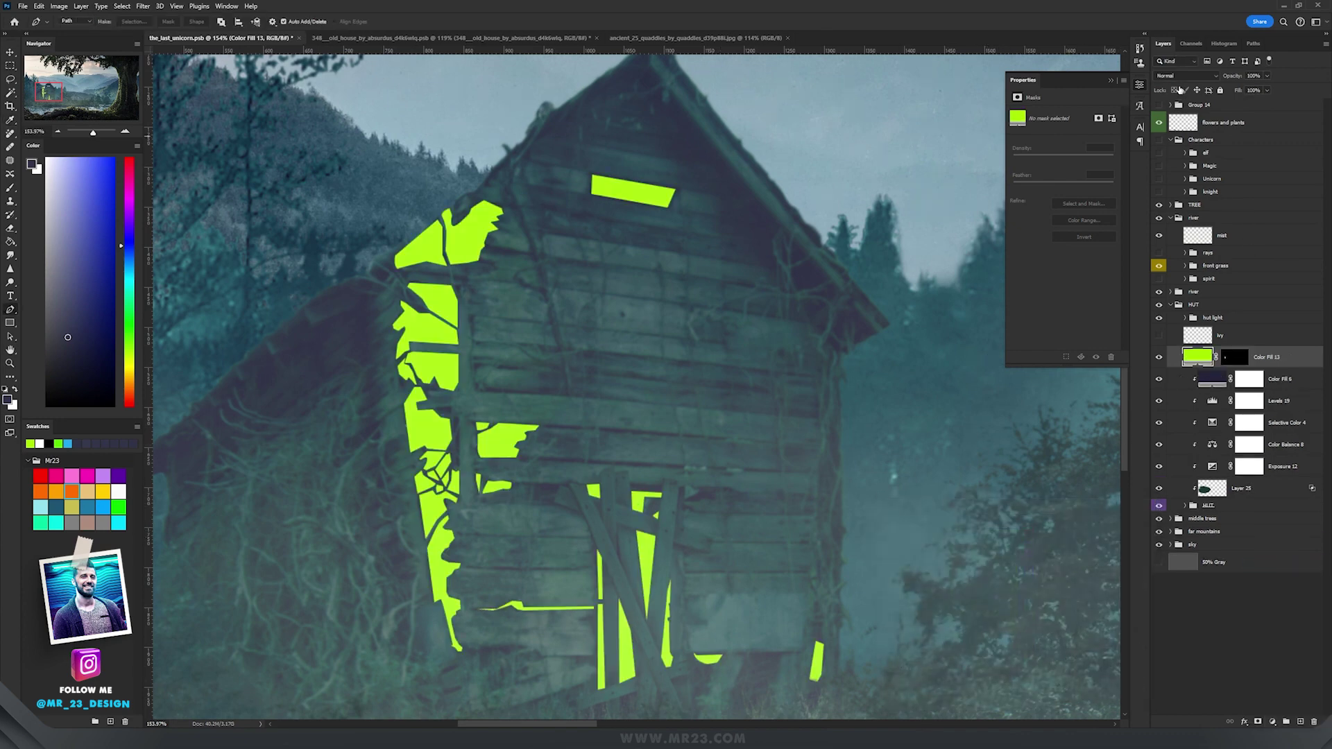
Step: Set the green fill layer to Linear Dodge (Add) and fade its glow by painting black on the mask with a soft low-flow brush
{"action": "left_click", "coordinate": [1183, 77]}
{"action": "left_click", "coordinate": [1177, 178]}
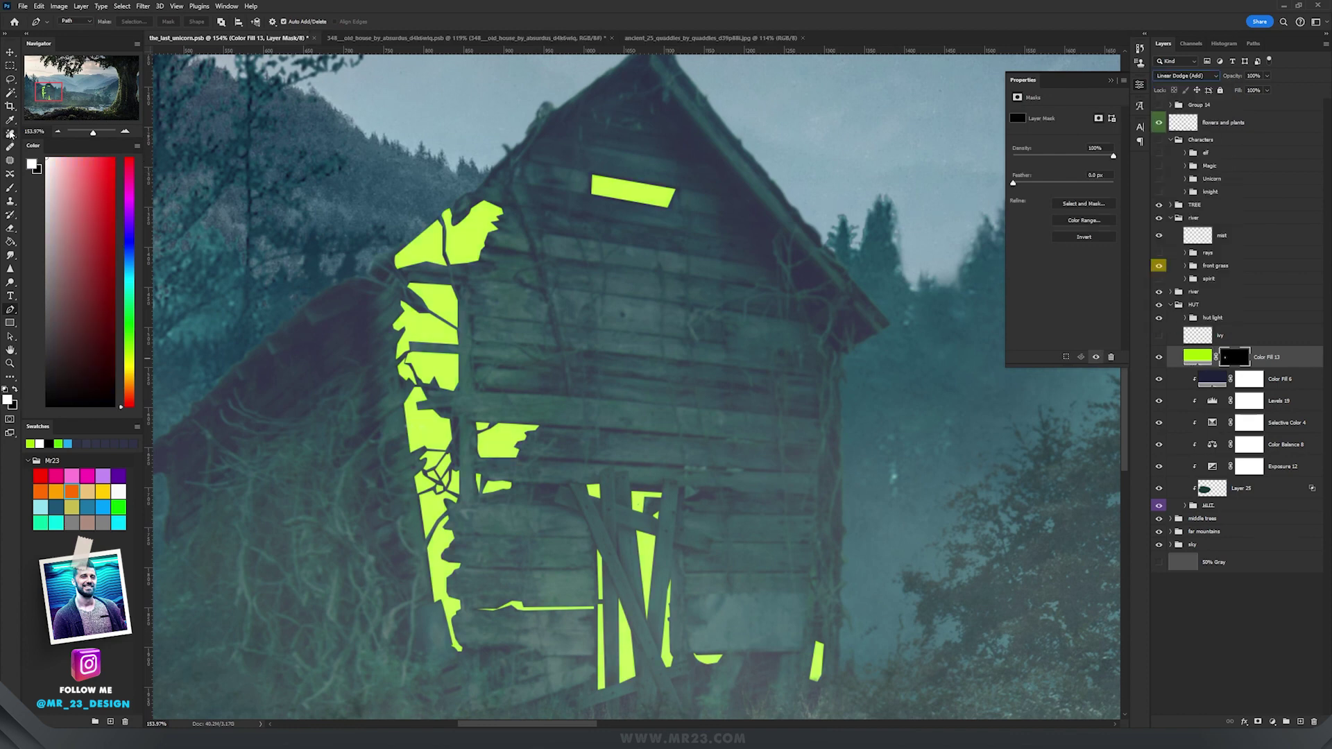
{"action": "left_click", "coordinate": [10, 147]}
{"action": "key", "text": "x"}
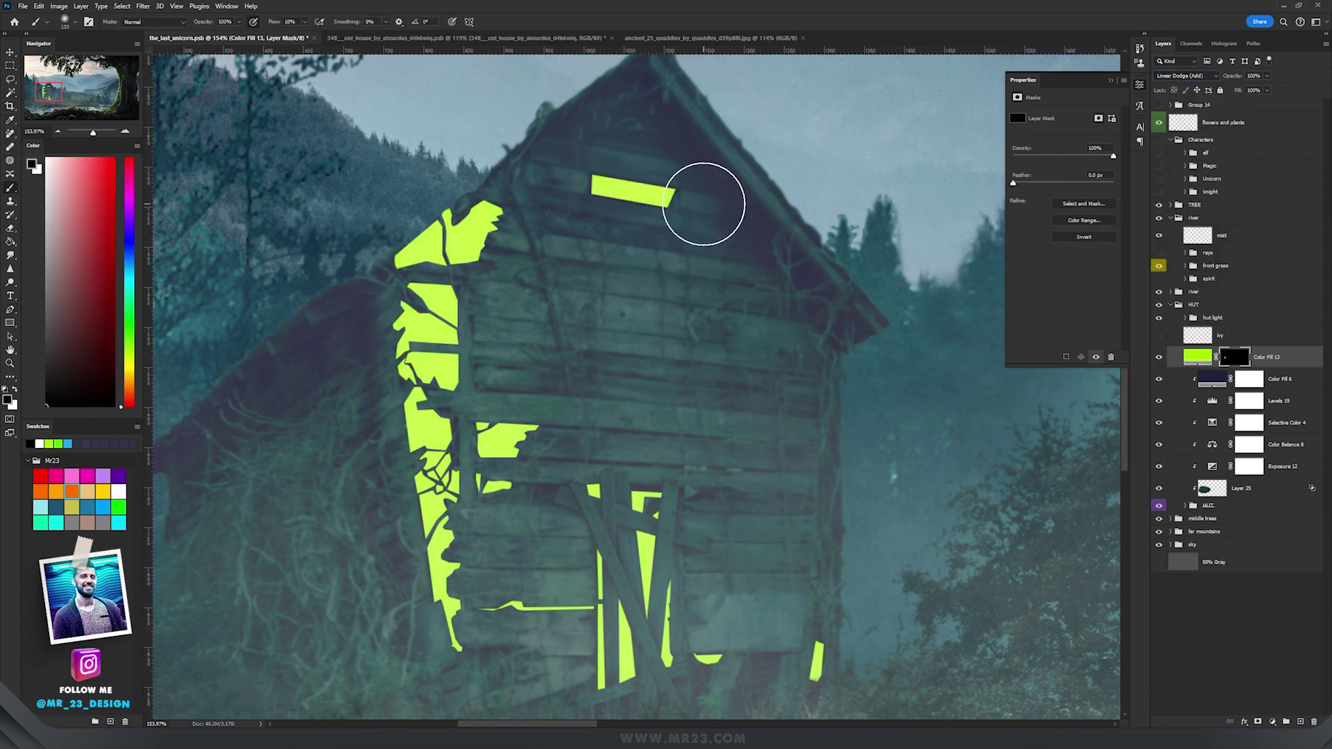
{"action": "mouse_move", "coordinate": [723, 175]}
{"action": "left_mouse_down"}
{"action": "mouse_move", "coordinate": [627, 146]}
{"action": "mouse_move", "coordinate": [571, 149]}
{"action": "mouse_move", "coordinate": [800, 161]}
{"action": "left_mouse_up"}
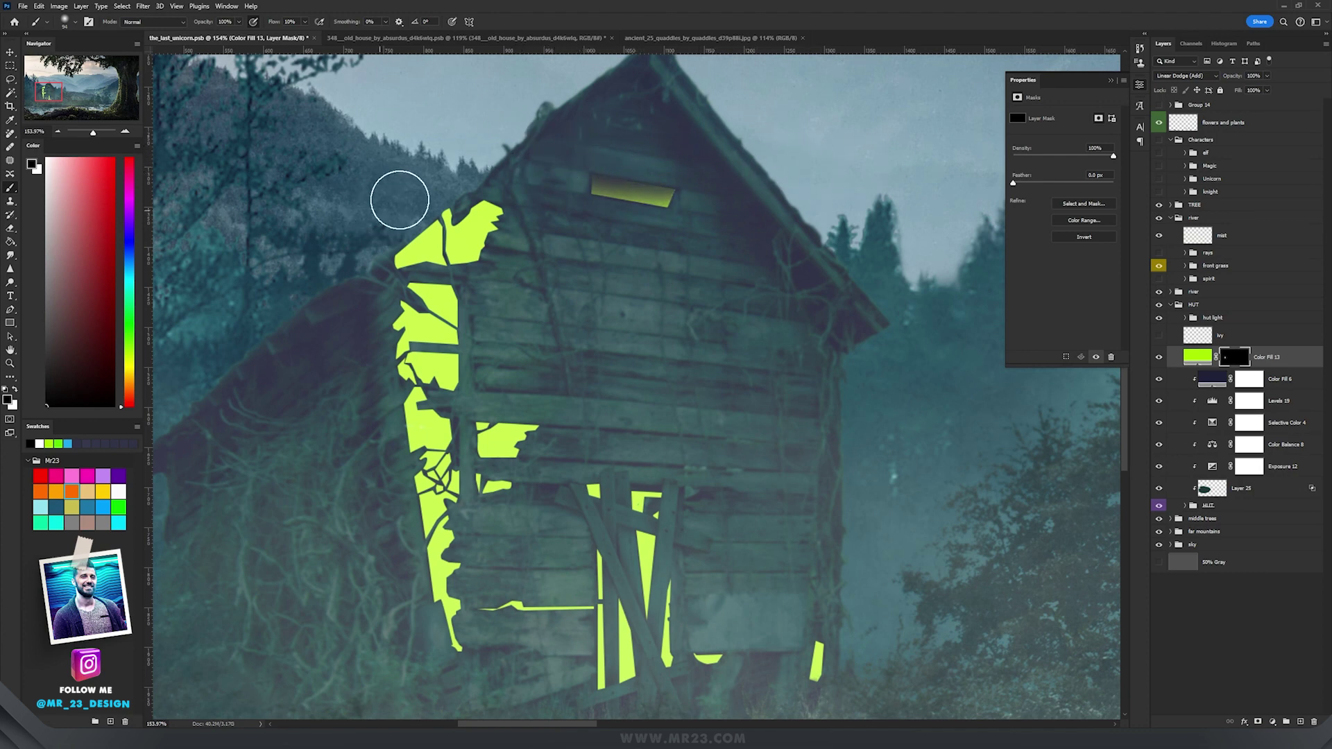
{"action": "mouse_move", "coordinate": [399, 199]}
{"action": "left_mouse_down"}
{"action": "mouse_move", "coordinate": [527, 157]}
{"action": "mouse_move", "coordinate": [360, 245]}
{"action": "mouse_move", "coordinate": [471, 216]}
{"action": "left_mouse_up"}
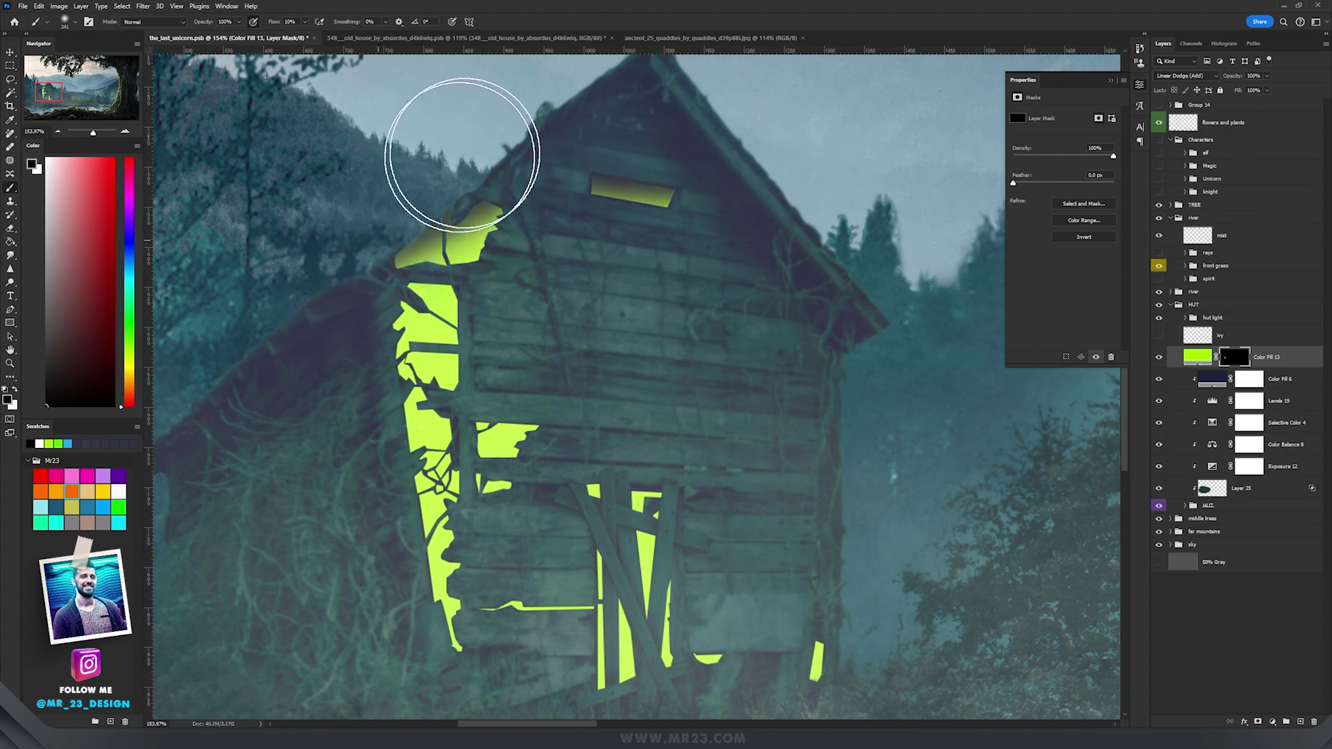
{"action": "mouse_move", "coordinate": [461, 140]}
{"action": "left_mouse_down"}
{"action": "mouse_move", "coordinate": [369, 378]}
{"action": "mouse_move", "coordinate": [496, 223]}
{"action": "mouse_move", "coordinate": [321, 502]}
{"action": "mouse_move", "coordinate": [410, 410]}
{"action": "mouse_move", "coordinate": [374, 410]}
{"action": "mouse_move", "coordinate": [553, 351]}
{"action": "mouse_move", "coordinate": [491, 389]}
{"action": "mouse_move", "coordinate": [550, 446]}
{"action": "mouse_move", "coordinate": [476, 485]}
{"action": "mouse_move", "coordinate": [680, 521]}
{"action": "mouse_move", "coordinate": [633, 560]}
{"action": "mouse_move", "coordinate": [446, 589]}
{"action": "mouse_move", "coordinate": [684, 523]}
{"action": "mouse_move", "coordinate": [552, 613]}
{"action": "left_mouse_up"}
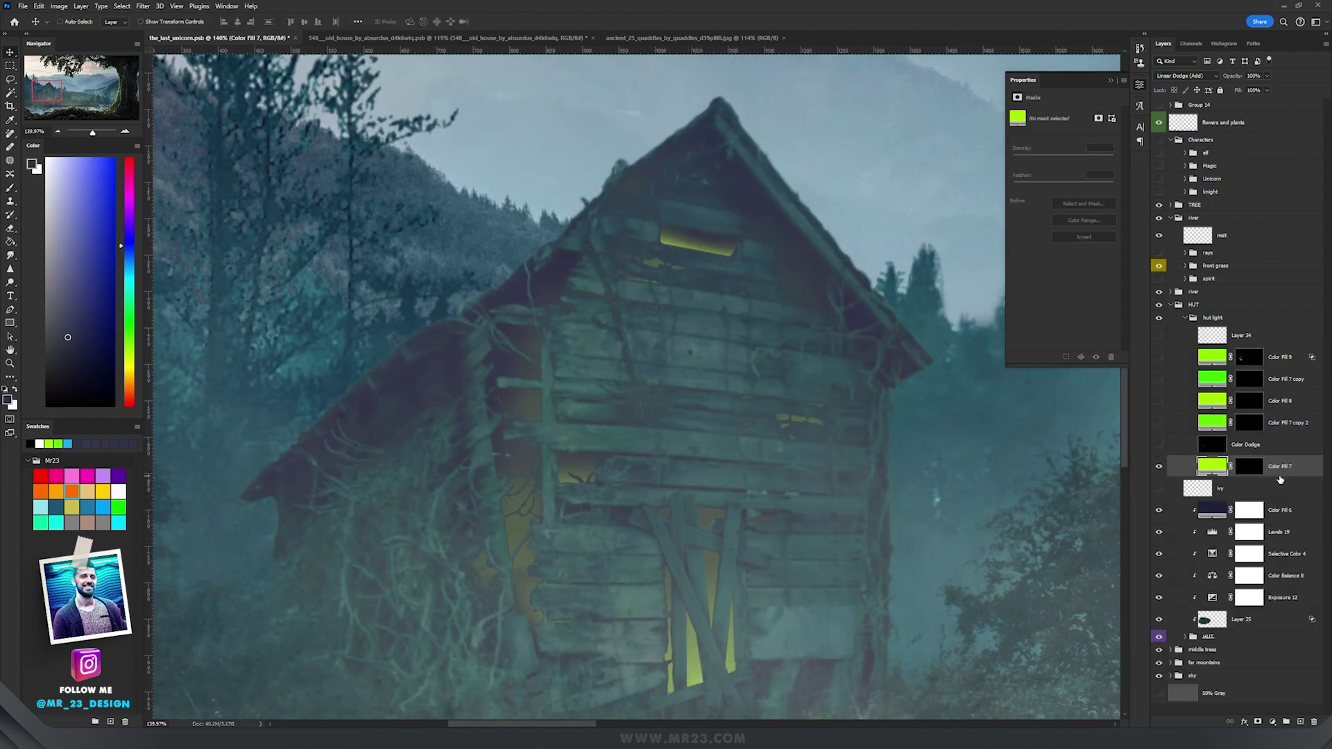
Step: Add a new layer above Color Fill 7 and fill it with black
{"action": "left_click", "coordinate": [1302, 722]}
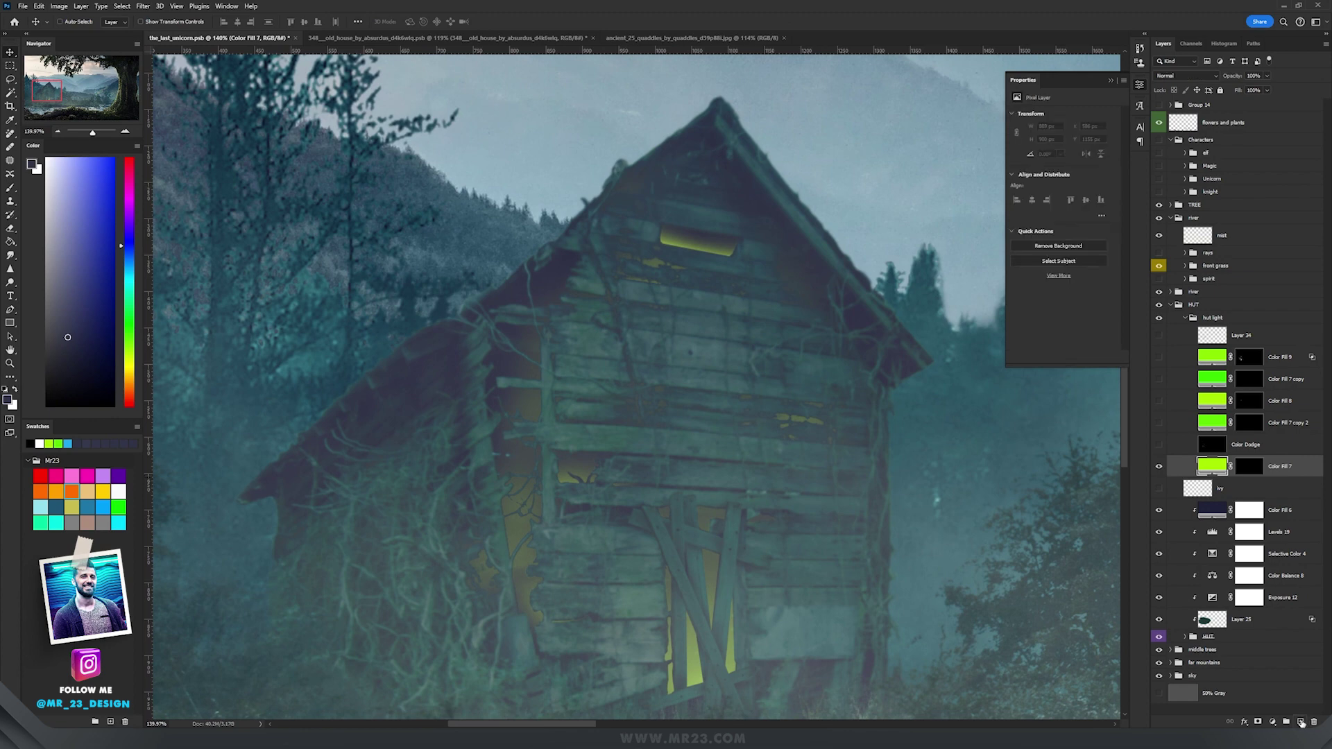
{"action": "key", "text": "d"}
{"action": "key", "text": "g"}
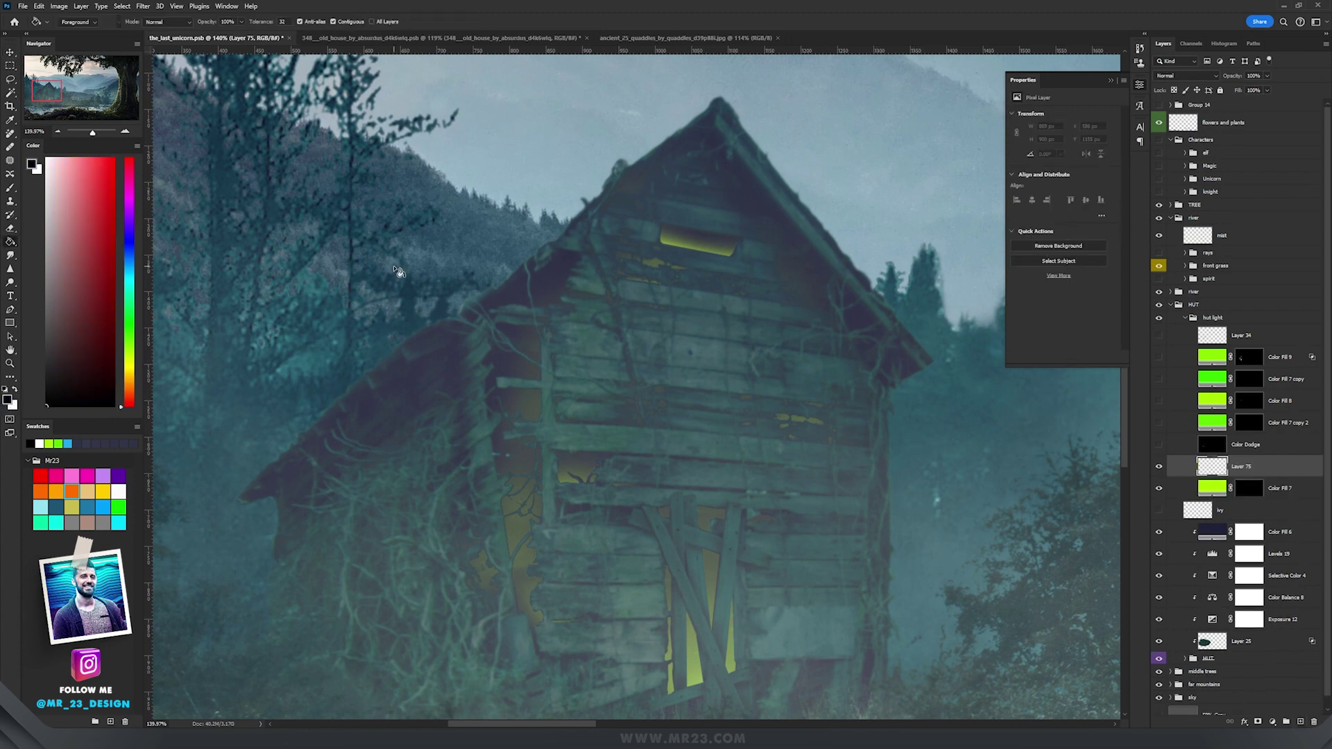
{"action": "left_click", "coordinate": [530, 289]}
Step: Set the black layer's blend mode to Color Dodge
{"action": "key", "text": "v"}
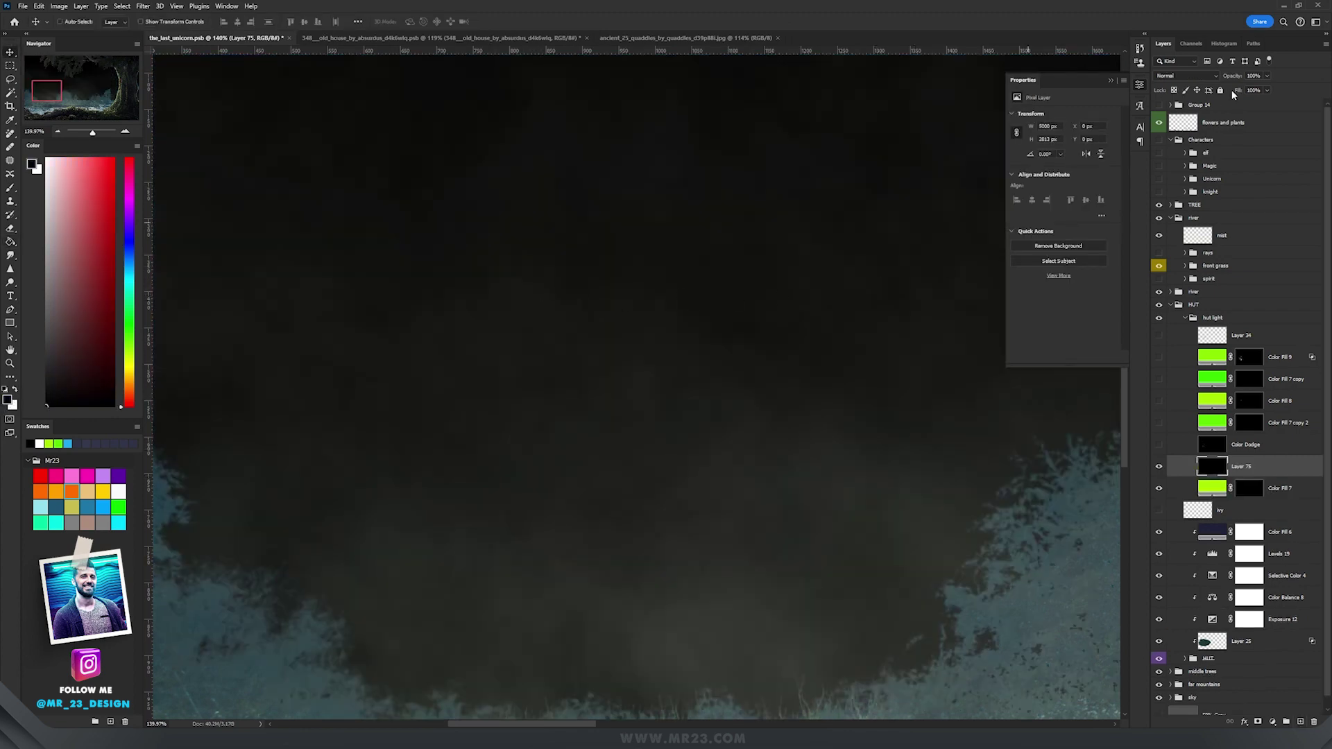
{"action": "left_click", "coordinate": [1187, 75]}
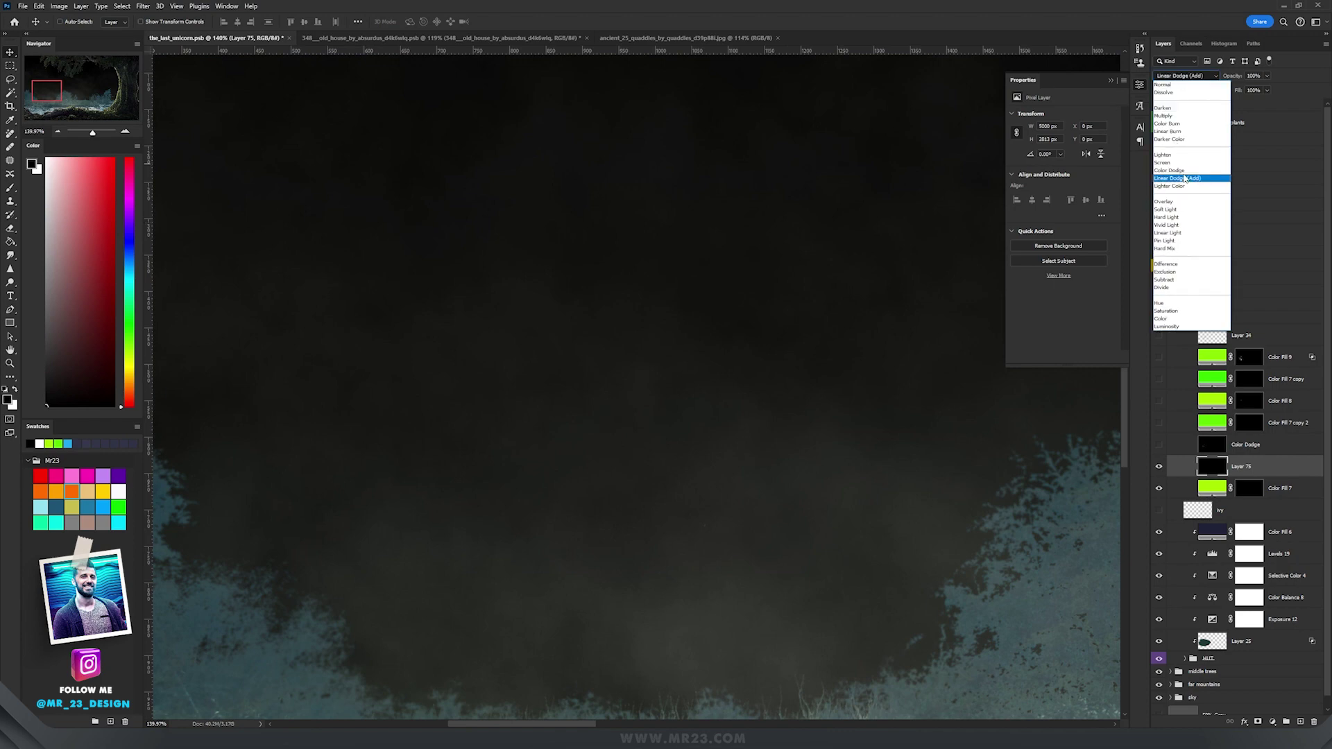
{"action": "left_click", "coordinate": [1184, 171]}
{"action": "key", "text": "Return"}
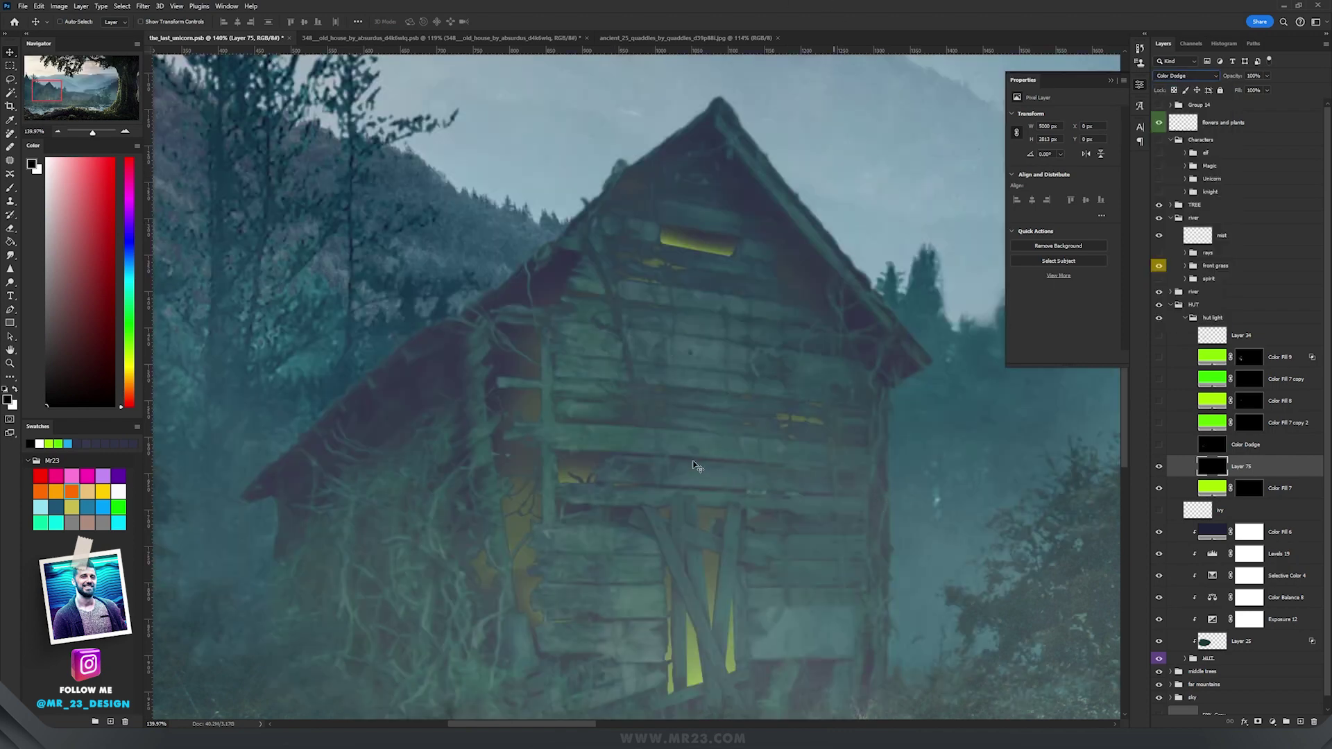
Step: Paint a soft bright-green glow over the lower doorway gaps on the black Color Dodge layer, using a low-flow brush
{"action": "left_click", "coordinate": [120, 502]}
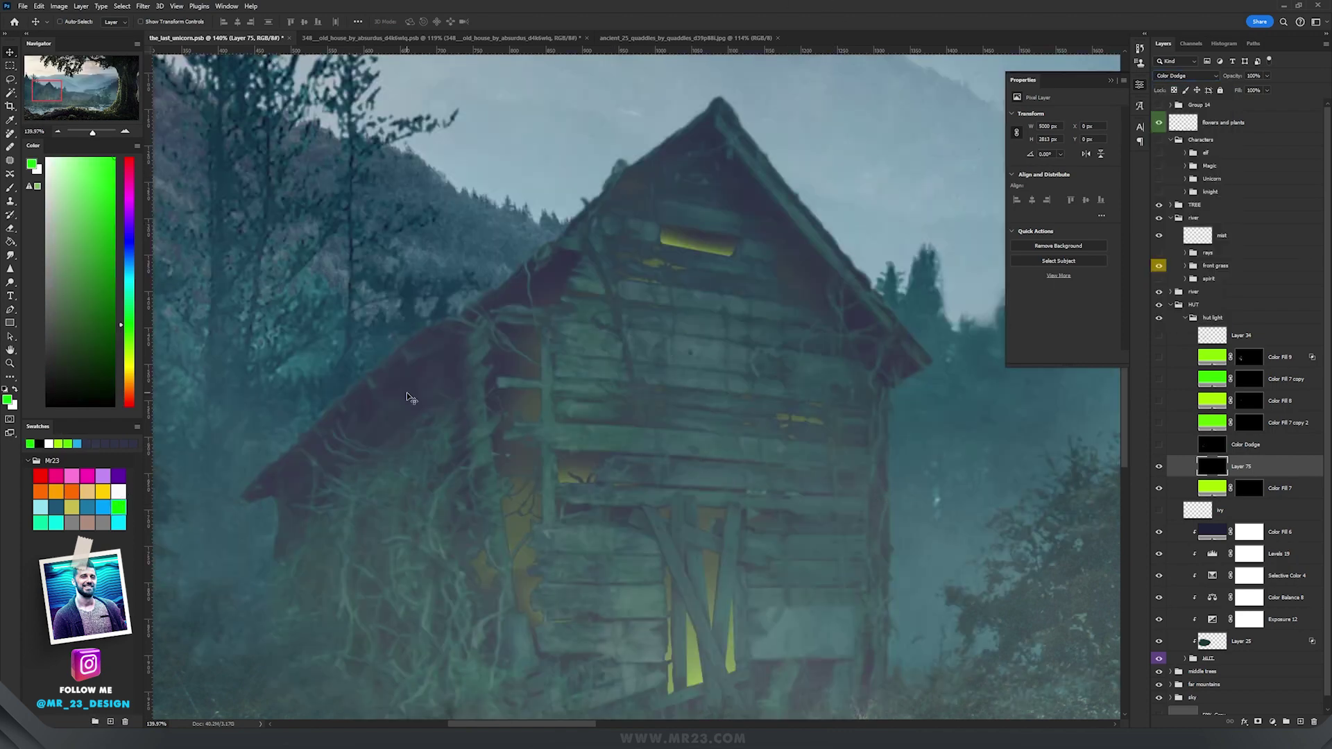
{"action": "left_click", "coordinate": [10, 188]}
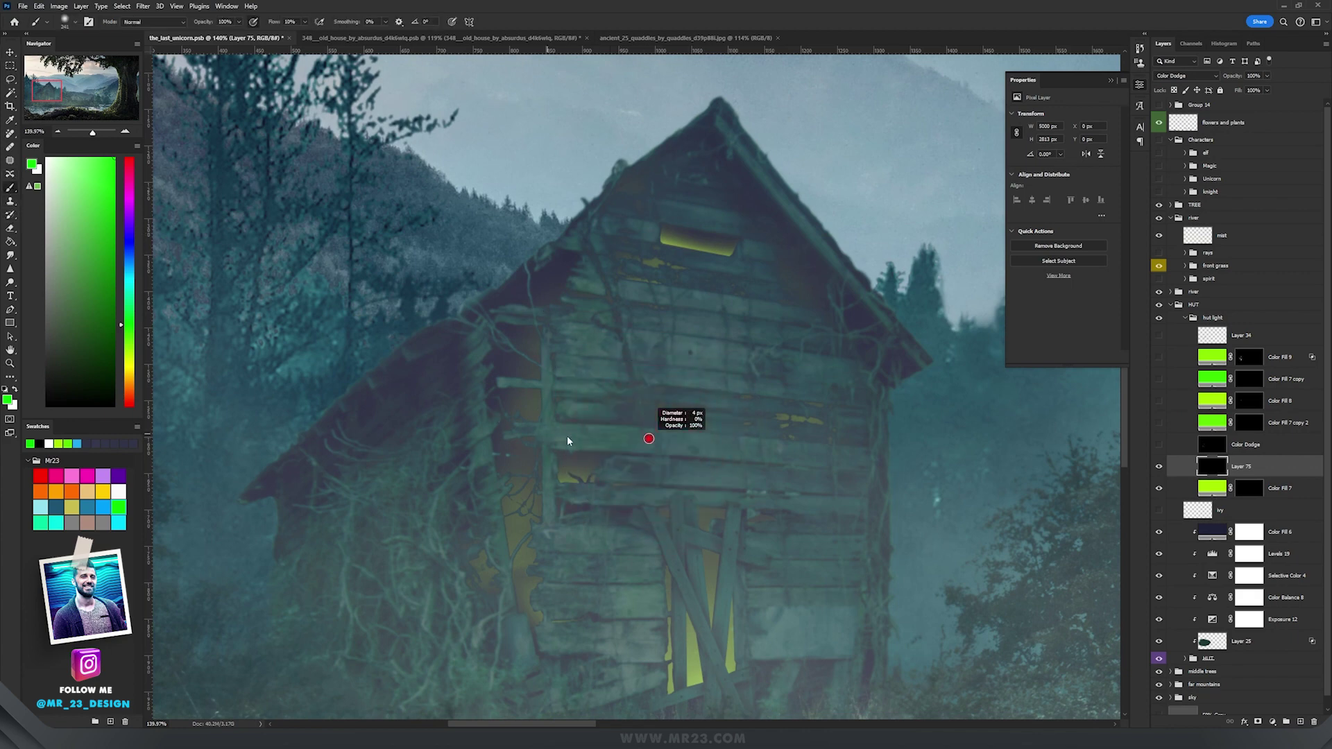
{"action": "left_click_drag", "start_coordinate": [662, 481], "coordinate": [694, 370]}
{"action": "scroll", "coordinate": [728, 545], "scroll_direction": "up", "scroll_amount": 4}
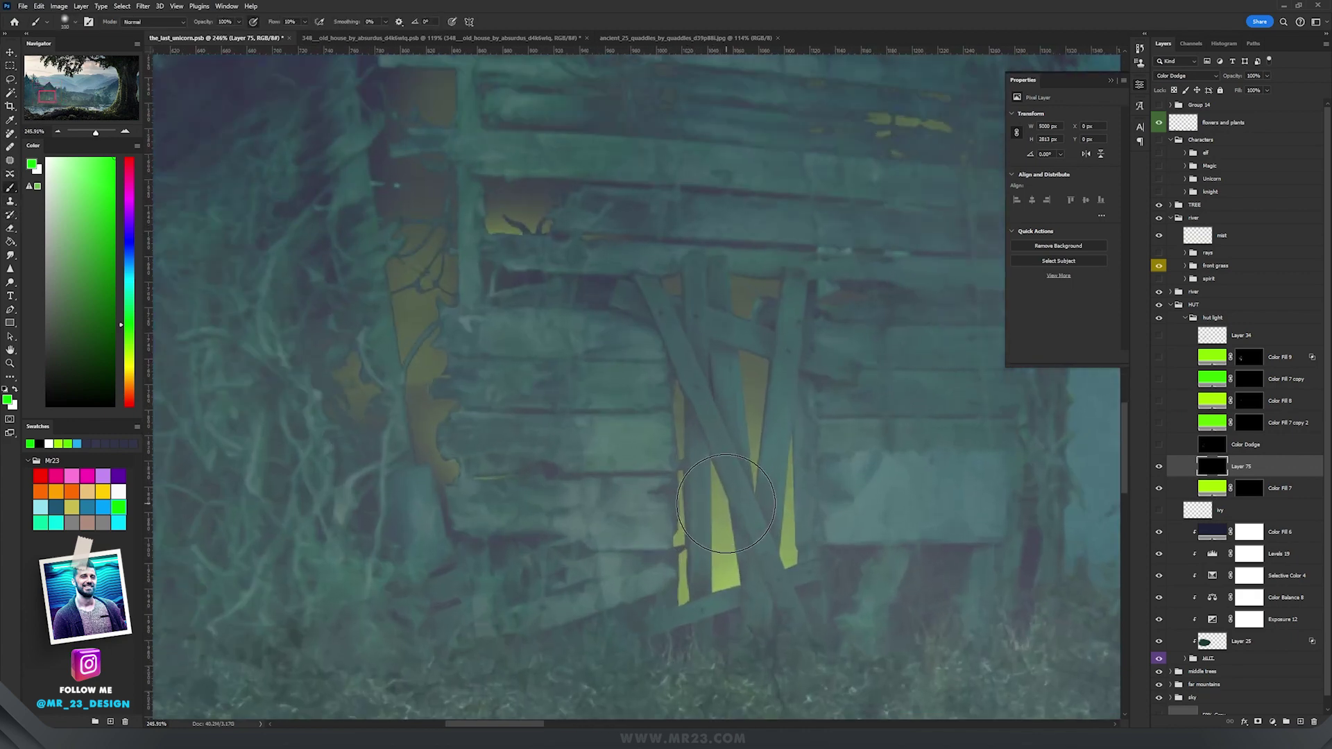
{"action": "mouse_move", "coordinate": [722, 547]}
{"action": "left_mouse_down"}
{"action": "mouse_move", "coordinate": [722, 565]}
{"action": "mouse_move", "coordinate": [683, 528]}
{"action": "mouse_move", "coordinate": [732, 555]}
{"action": "mouse_move", "coordinate": [798, 514]}
{"action": "mouse_move", "coordinate": [755, 451]}
{"action": "left_mouse_up"}
{"action": "key", "text": "ctrl+z"}
{"action": "left_click", "coordinate": [718, 569]}
Step: Extend the green glow over the wall gaps beside the doorway and higher up the facade
{"action": "mouse_move", "coordinate": [434, 447]}
{"action": "left_mouse_down"}
{"action": "mouse_move", "coordinate": [423, 304]}
{"action": "mouse_move", "coordinate": [445, 360]}
{"action": "left_mouse_up"}
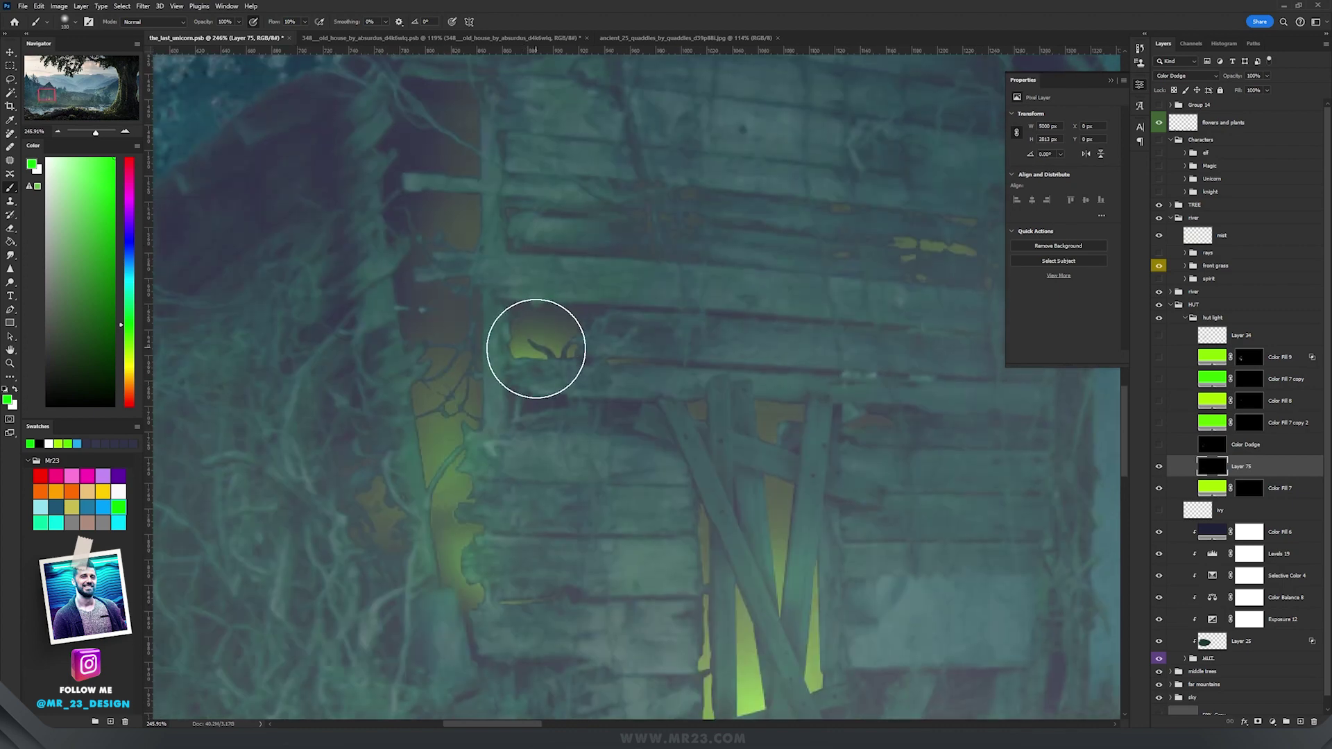
{"action": "left_click_drag", "start_coordinate": [455, 192], "coordinate": [465, 144]}
{"action": "left_click_drag", "start_coordinate": [943, 238], "coordinate": [678, 312]}
{"action": "left_click_drag", "start_coordinate": [612, 199], "coordinate": [744, 519]}
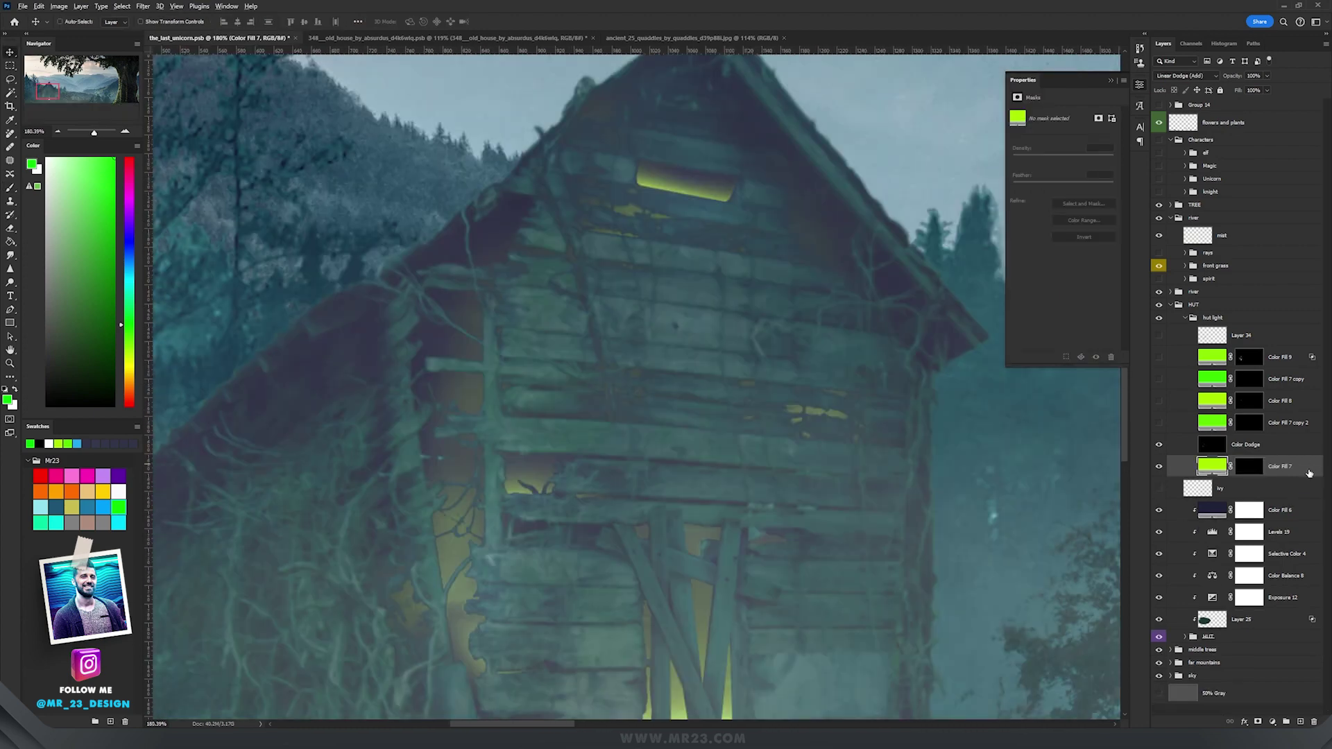
Step: Duplicate Color Fill 7 above the Color Dodge layer, set the copy to Color Dodge, and compare it hidden and shown
{"action": "left_click_drag", "start_coordinate": [1304, 474], "coordinate": [1292, 439]}
{"action": "left_click", "coordinate": [1185, 75]}
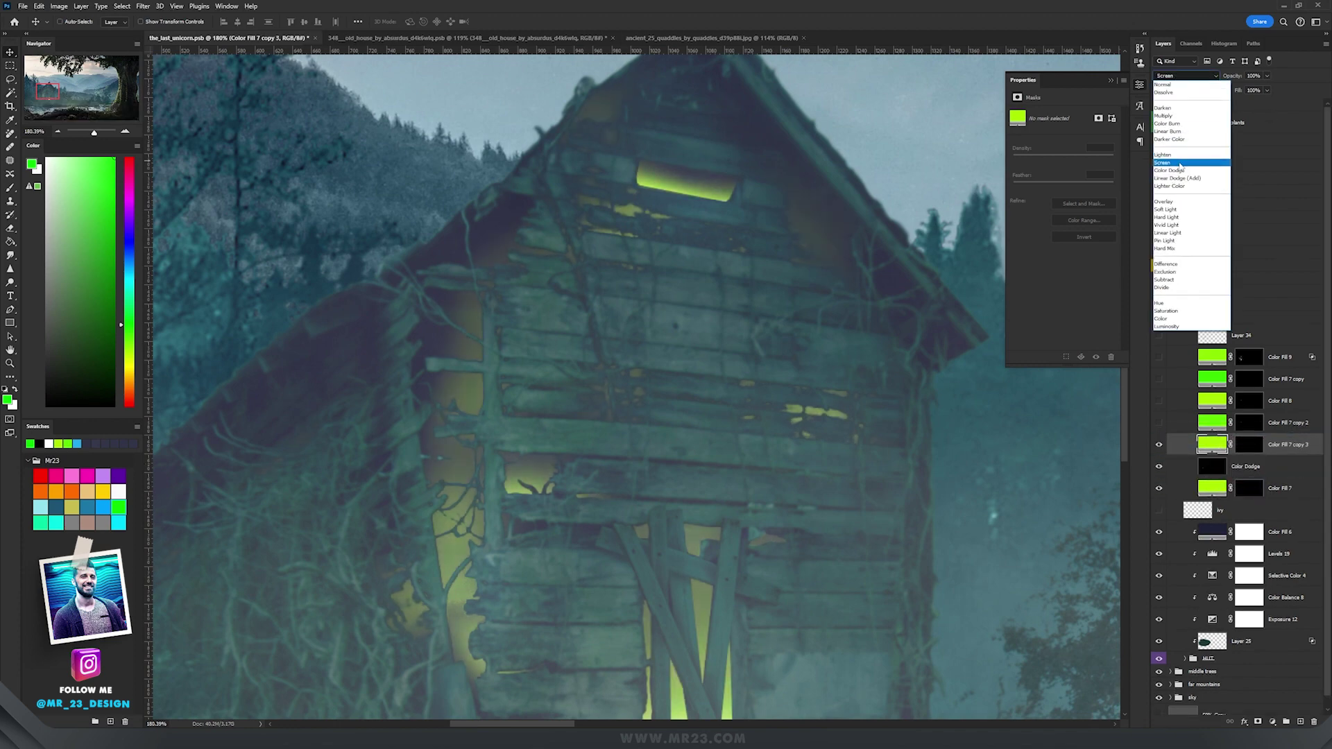
{"action": "left_click", "coordinate": [1182, 172]}
{"action": "left_click", "coordinate": [1158, 446]}
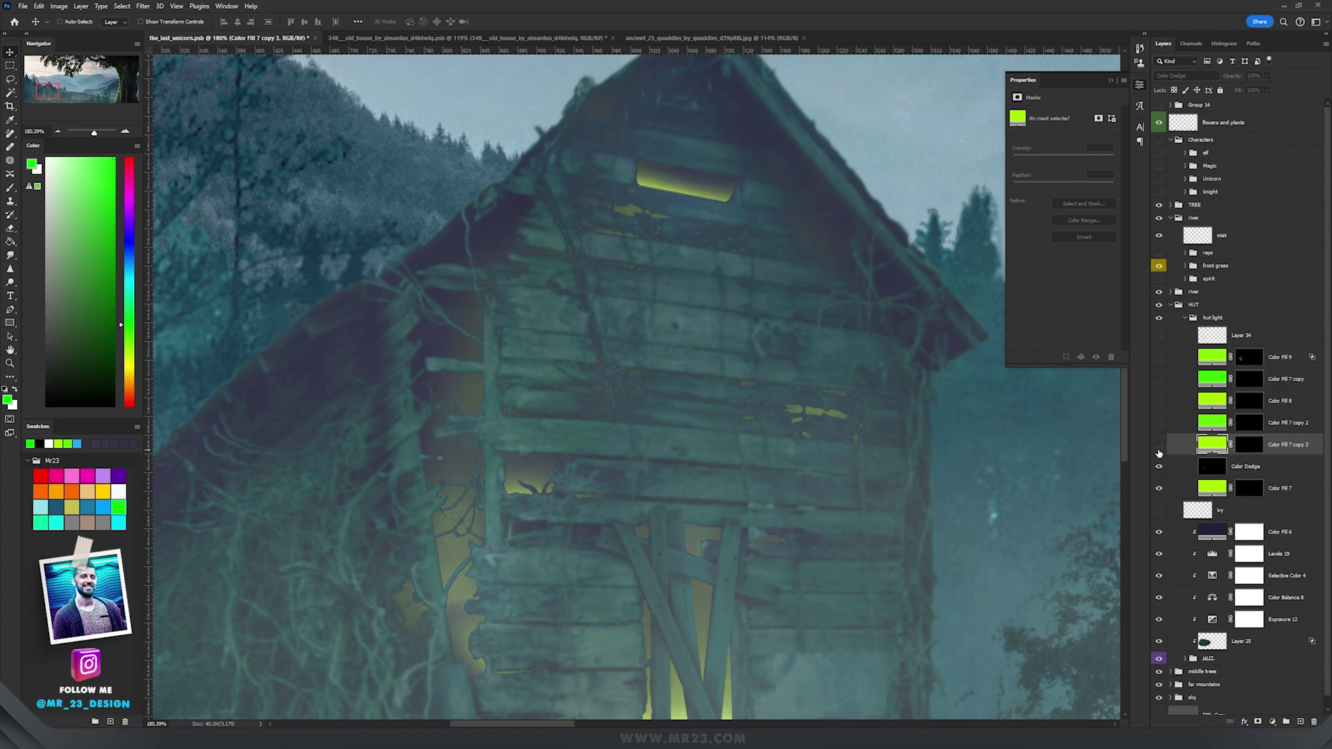
{"action": "left_click", "coordinate": [1159, 446]}
Step: Add a yellow-green Solid Color fill layer above Color Fill 7 copy 3
{"action": "scroll", "coordinate": [793, 511], "scroll_direction": "up", "scroll_amount": 4}
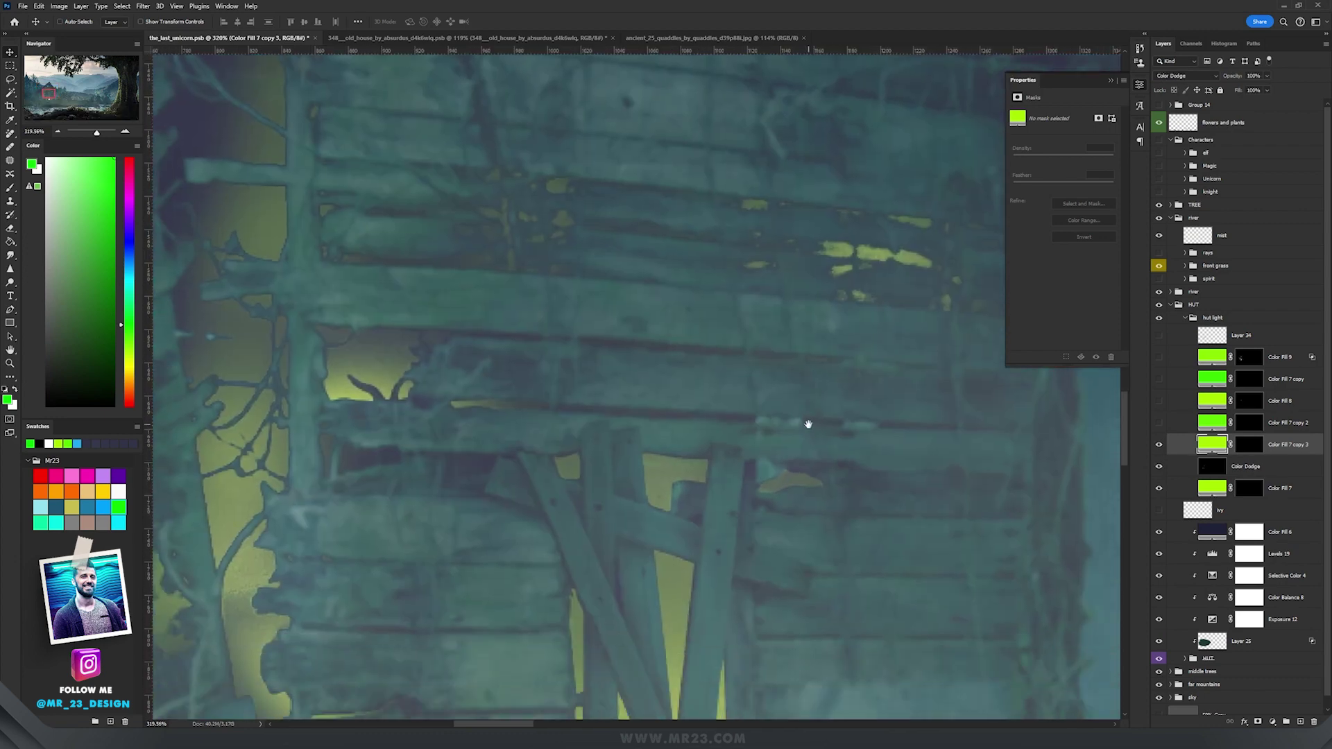
{"action": "scroll", "coordinate": [659, 513], "scroll_direction": "down", "scroll_amount": 4}
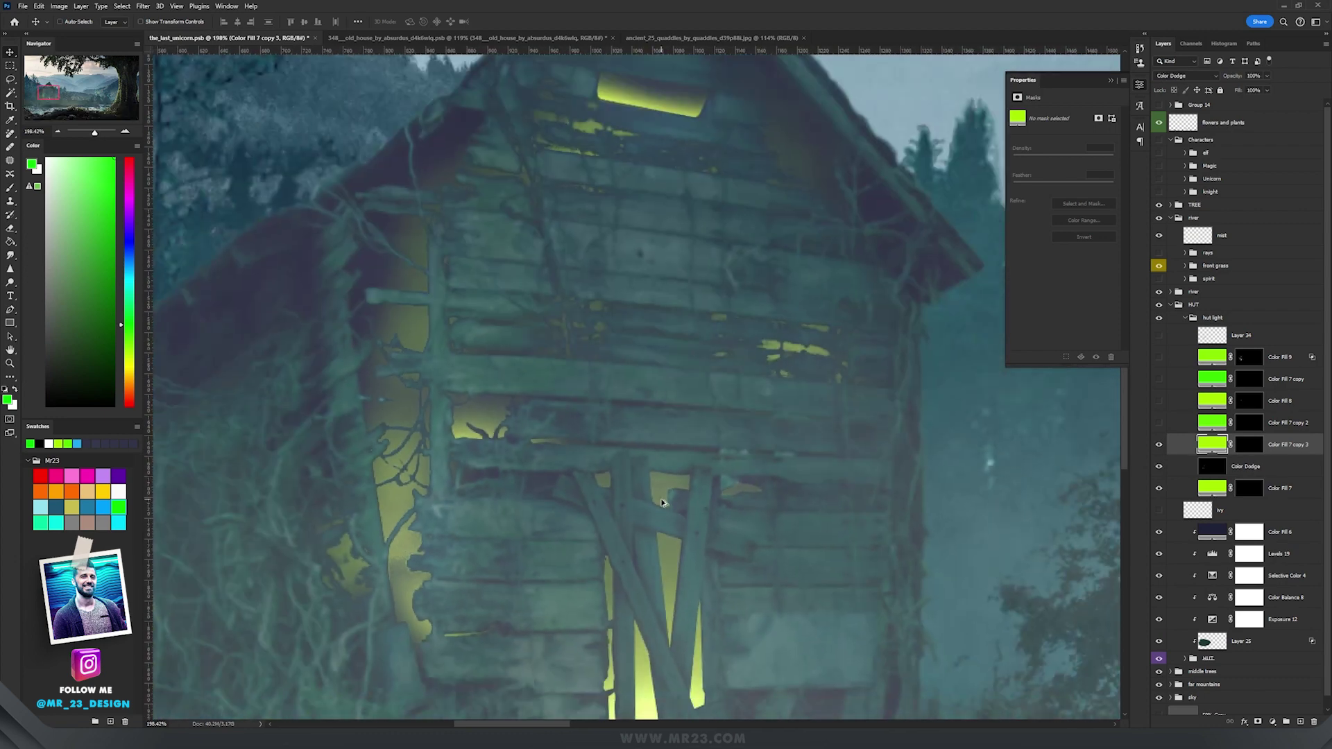
{"action": "scroll", "coordinate": [650, 430], "scroll_direction": "up", "scroll_amount": 5}
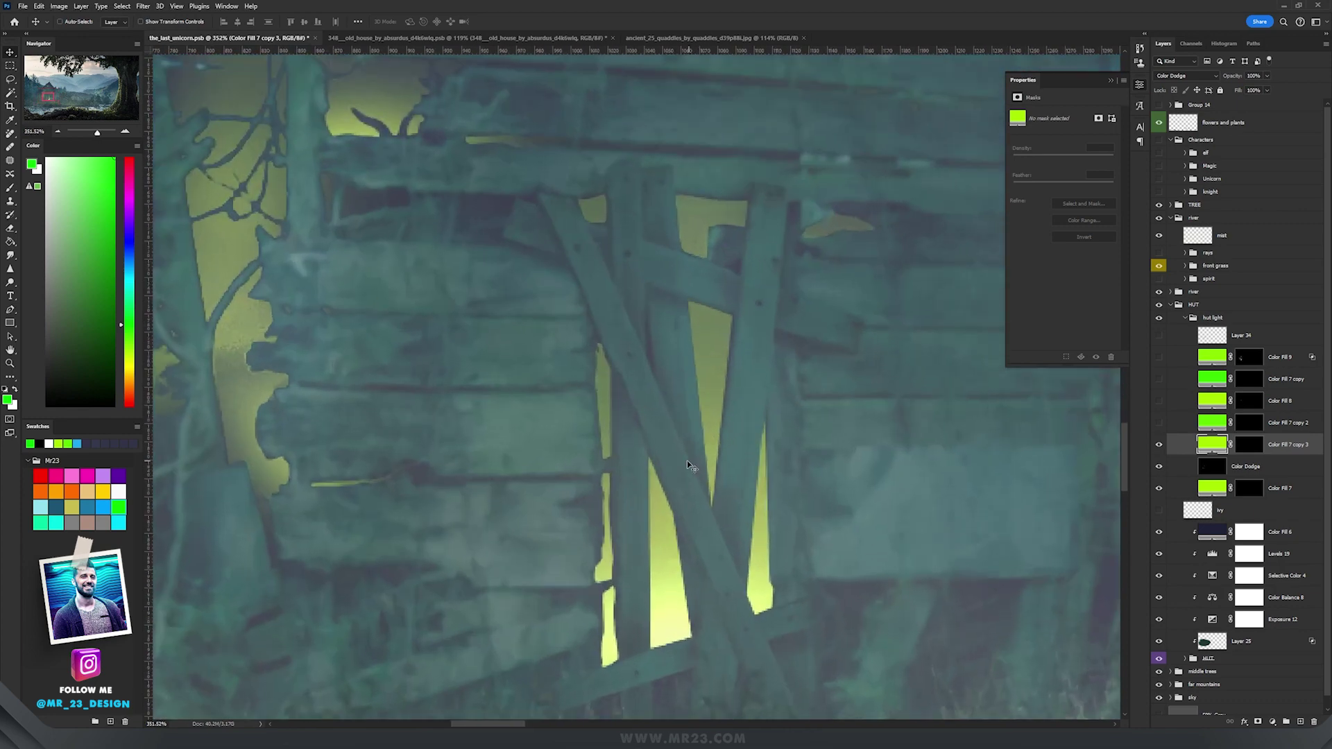
{"action": "scroll", "coordinate": [726, 506], "scroll_direction": "up", "scroll_amount": 2}
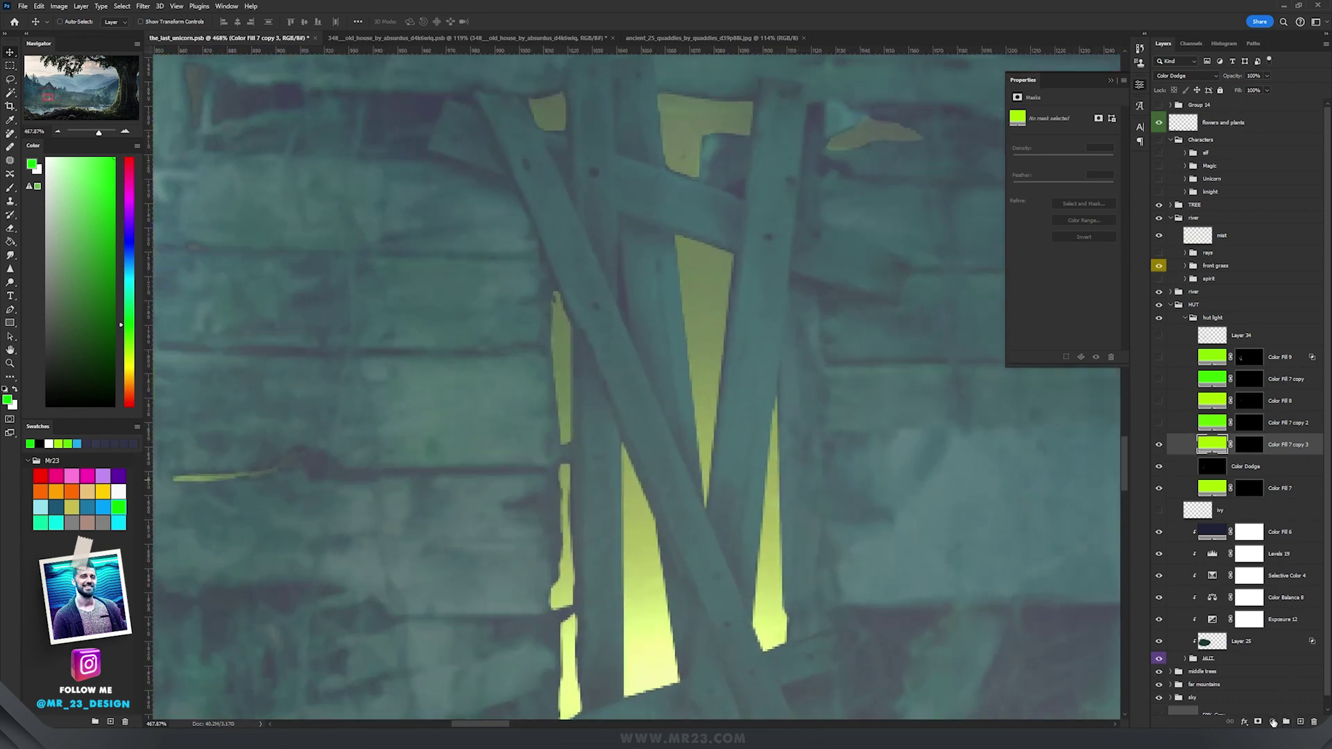
{"action": "left_click", "coordinate": [1273, 723]}
{"action": "left_click", "coordinate": [1256, 544]}
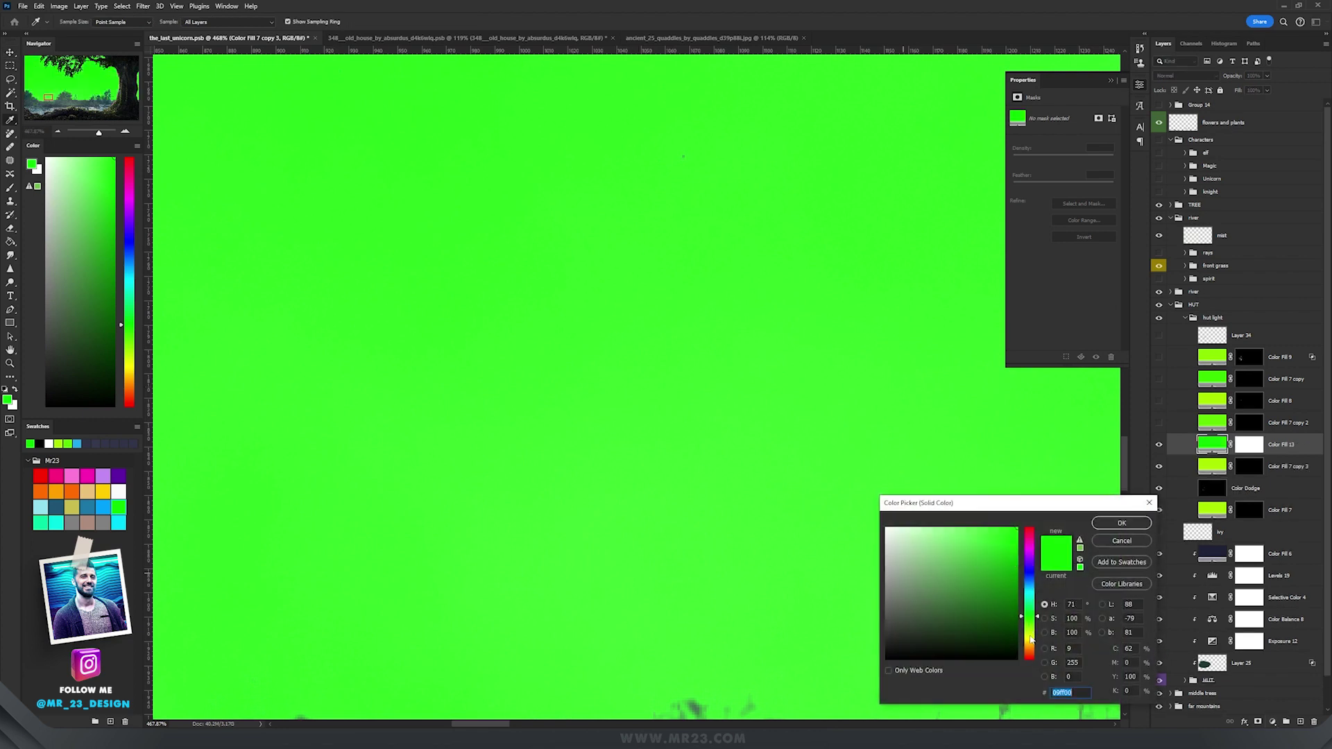
{"action": "left_click_drag", "start_coordinate": [1032, 639], "coordinate": [1029, 637]}
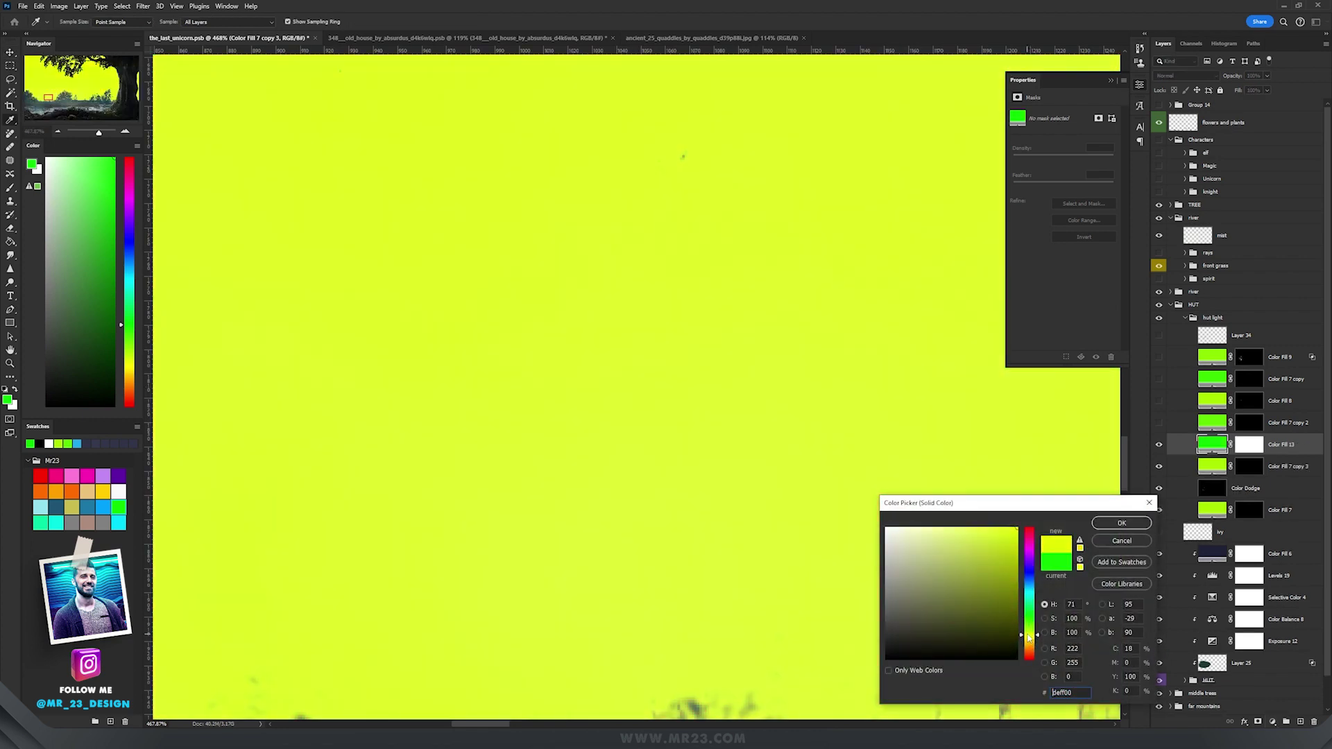
{"action": "left_click", "coordinate": [1115, 523]}
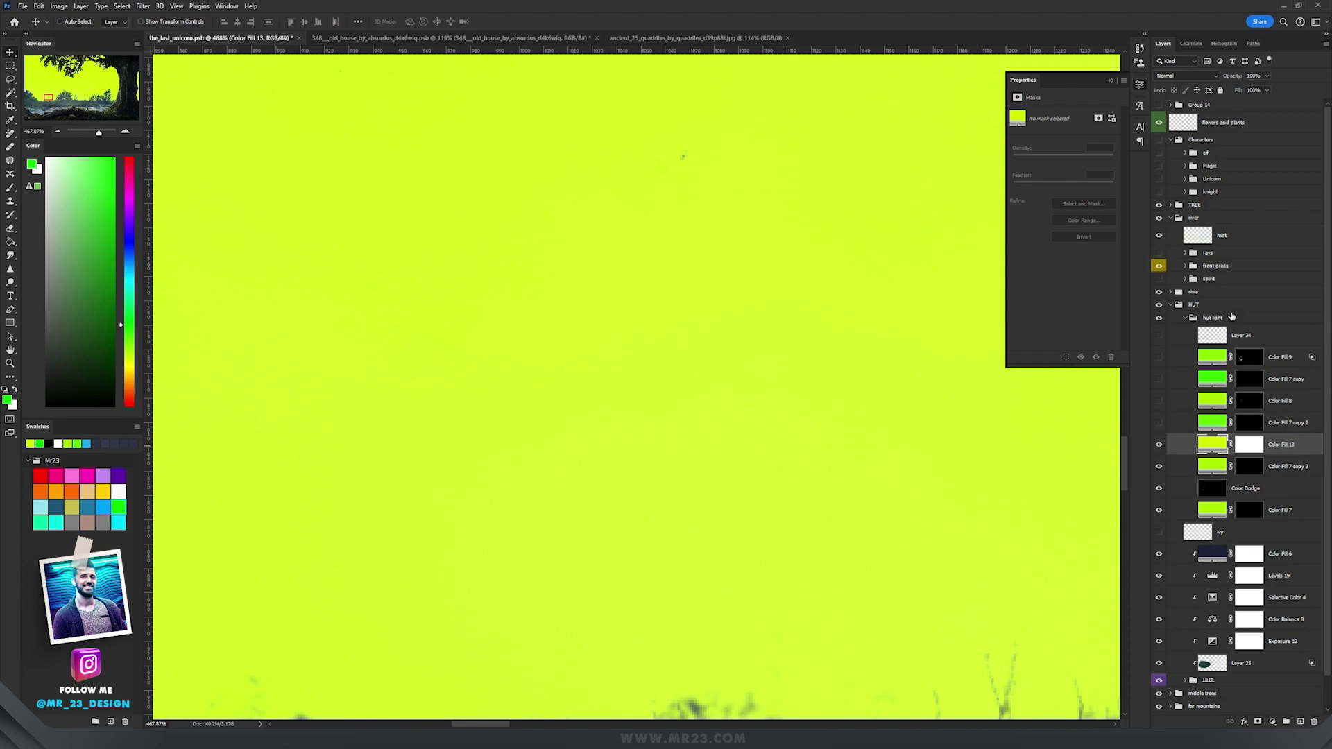
Step: Set the yellow-green fill layer to Linear Dodge (Add) and invert its mask to hide the colour
{"action": "left_click", "coordinate": [1185, 75]}
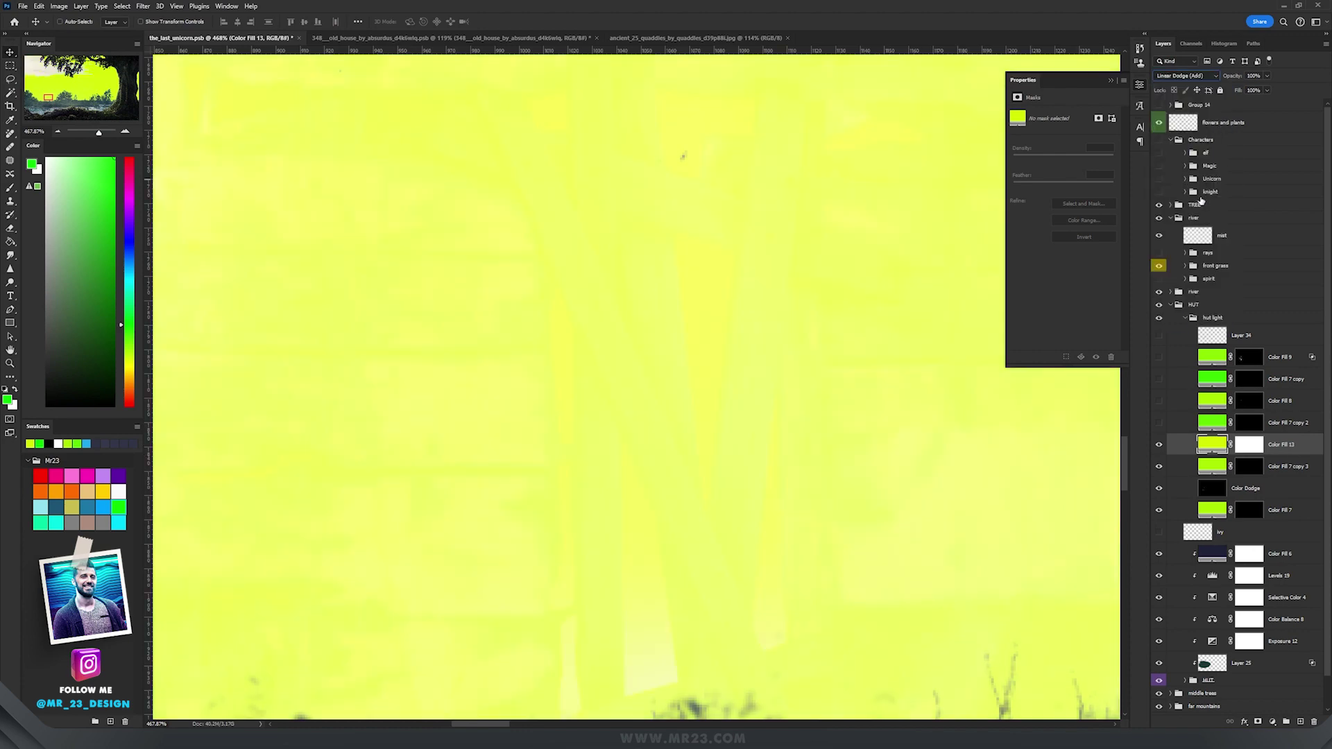
{"action": "left_click", "coordinate": [1183, 182]}
{"action": "left_click", "coordinate": [1250, 445]}
{"action": "left_click", "coordinate": [1085, 233]}
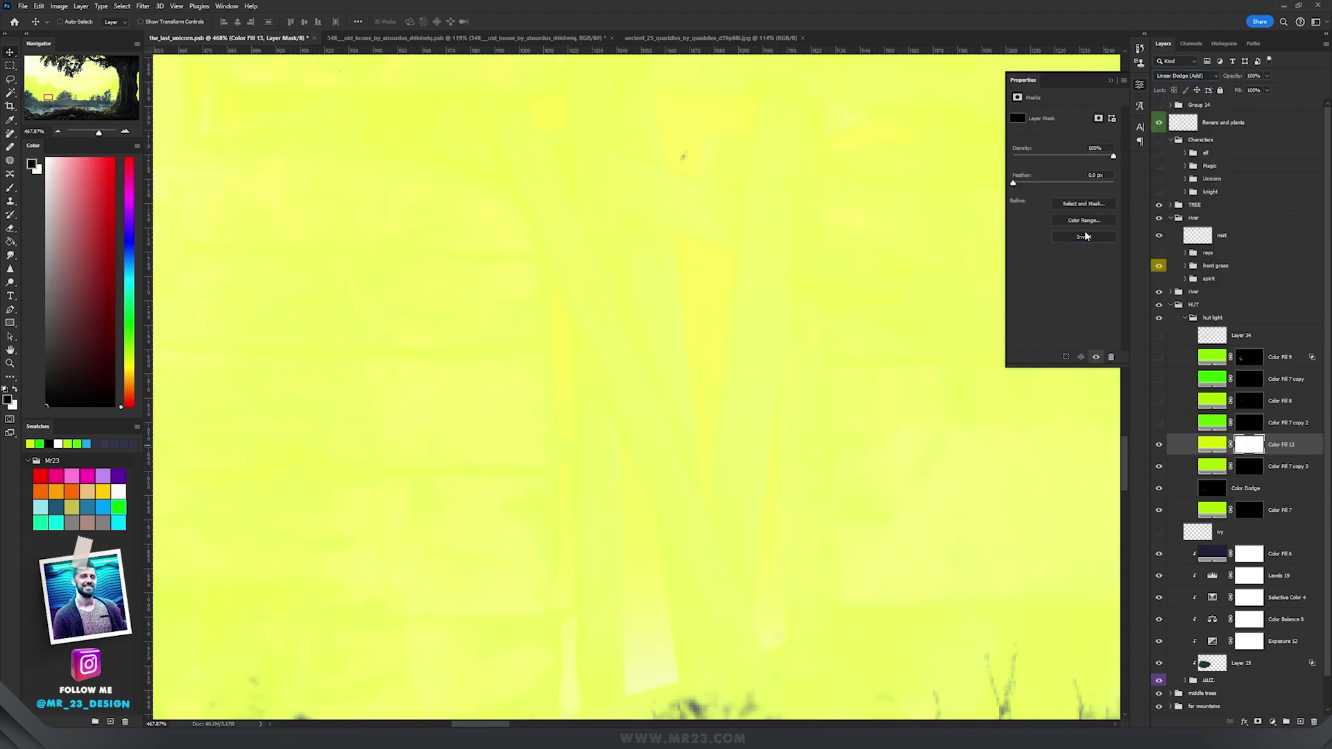
Step: Paint a thin white line on the fill mask along the straight left edge of the largest lower doorway gap
{"action": "key", "text": "b"}
{"action": "mouse_move", "coordinate": [591, 434]}
{"action": "left_mouse_down"}
{"action": "mouse_move", "coordinate": [536, 440]}
{"action": "mouse_move", "coordinate": [616, 319]}
{"action": "left_mouse_up"}
{"action": "key", "text": "x"}
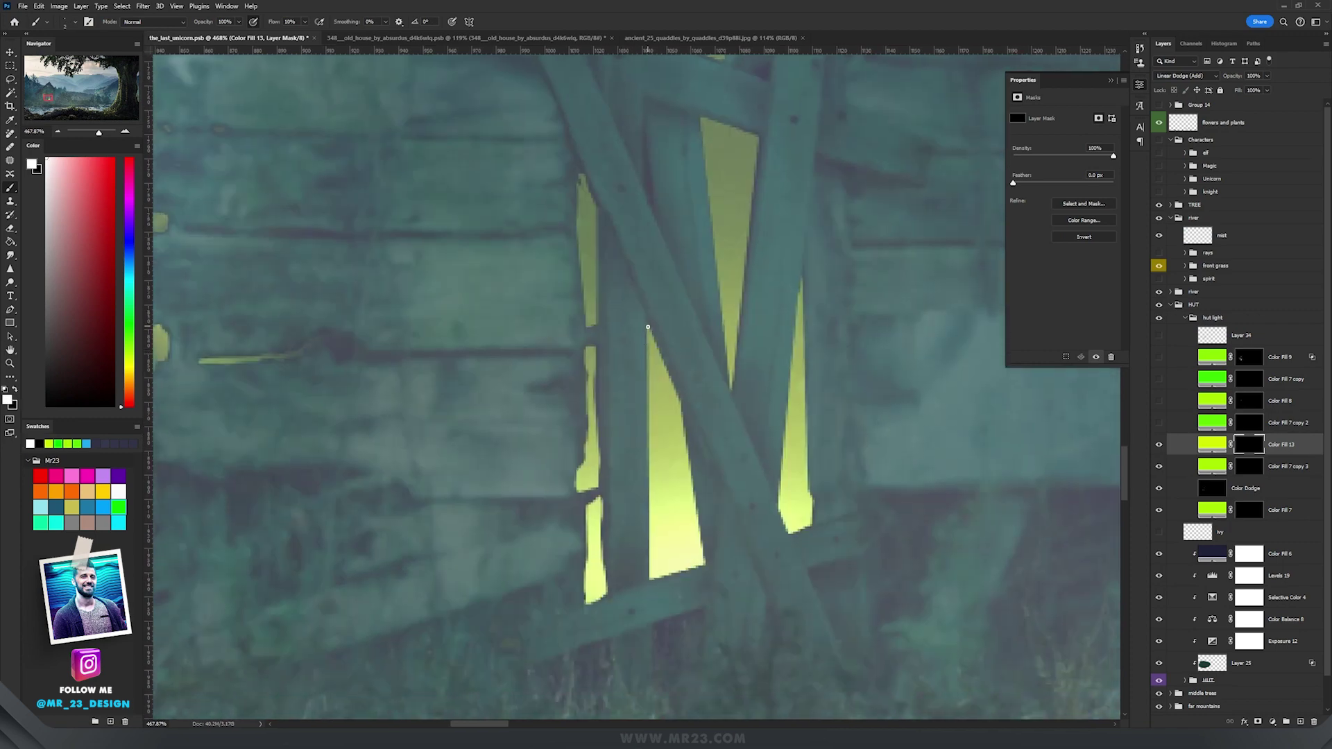
{"action": "left_click", "coordinate": [650, 579], "text": "shift"}
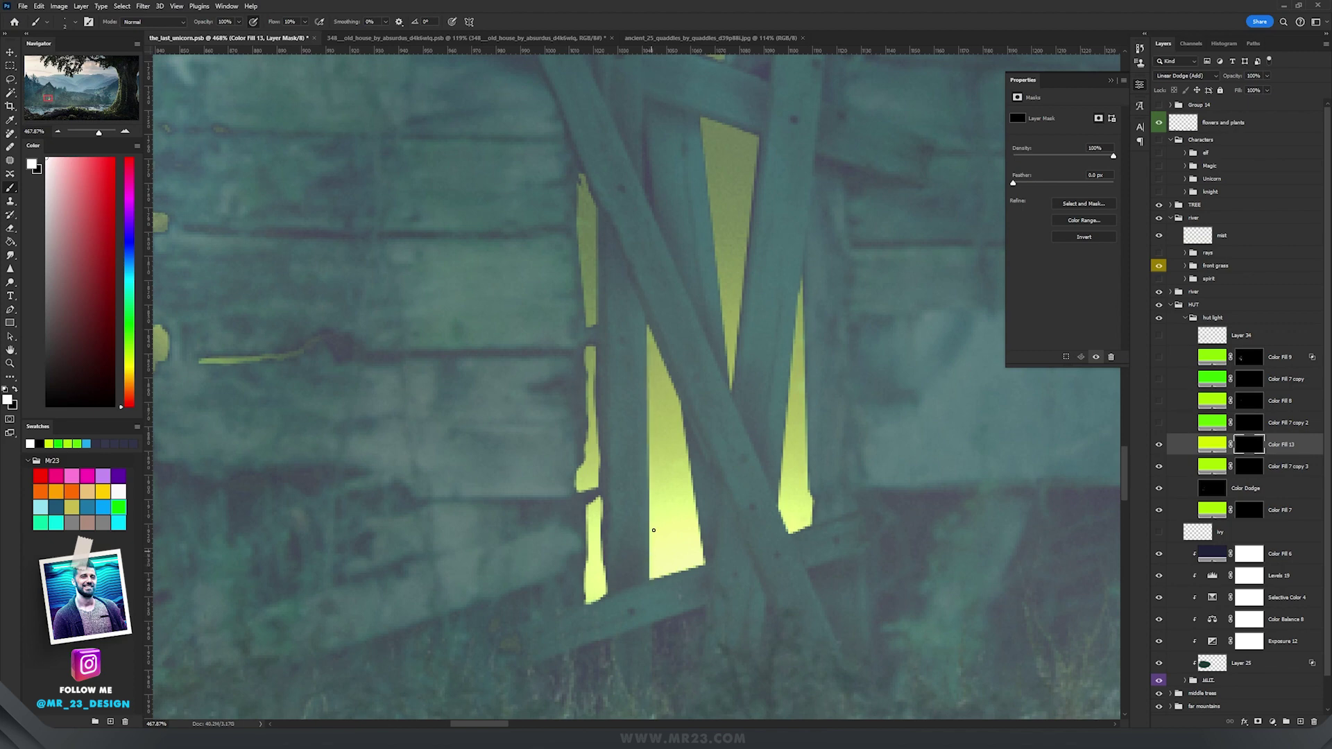
{"action": "left_click", "coordinate": [649, 324], "text": "shift"}
{"action": "left_click", "coordinate": [649, 587], "text": "shift"}
{"action": "left_click", "coordinate": [640, 322], "text": "shift"}
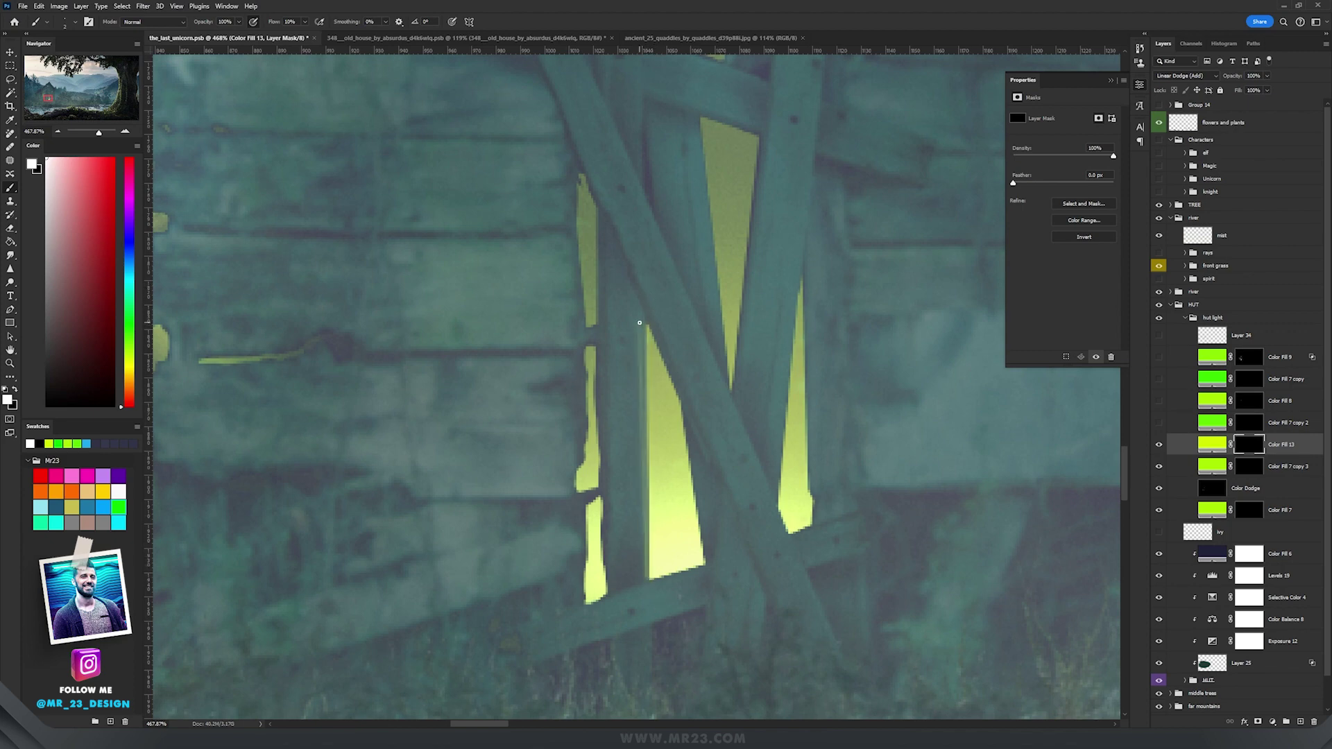
{"action": "key", "text": "ctrl+z"}
{"action": "left_click", "coordinate": [648, 581], "text": "shift"}
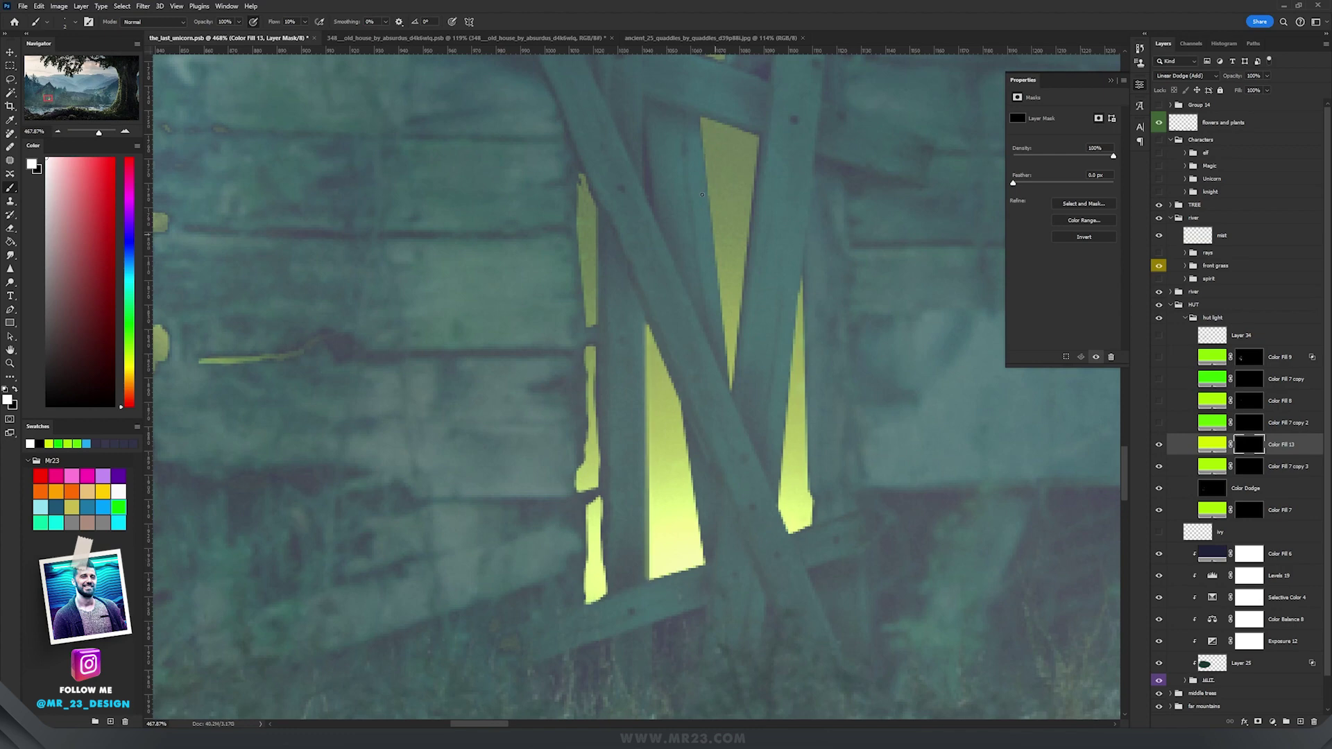
Step: Add thin light edges on the mask along the narrow triangular gap and the doorway's left-hand slits
{"action": "left_click", "coordinate": [727, 370], "text": "shift"}
{"action": "left_click", "coordinate": [700, 120], "text": "shift"}
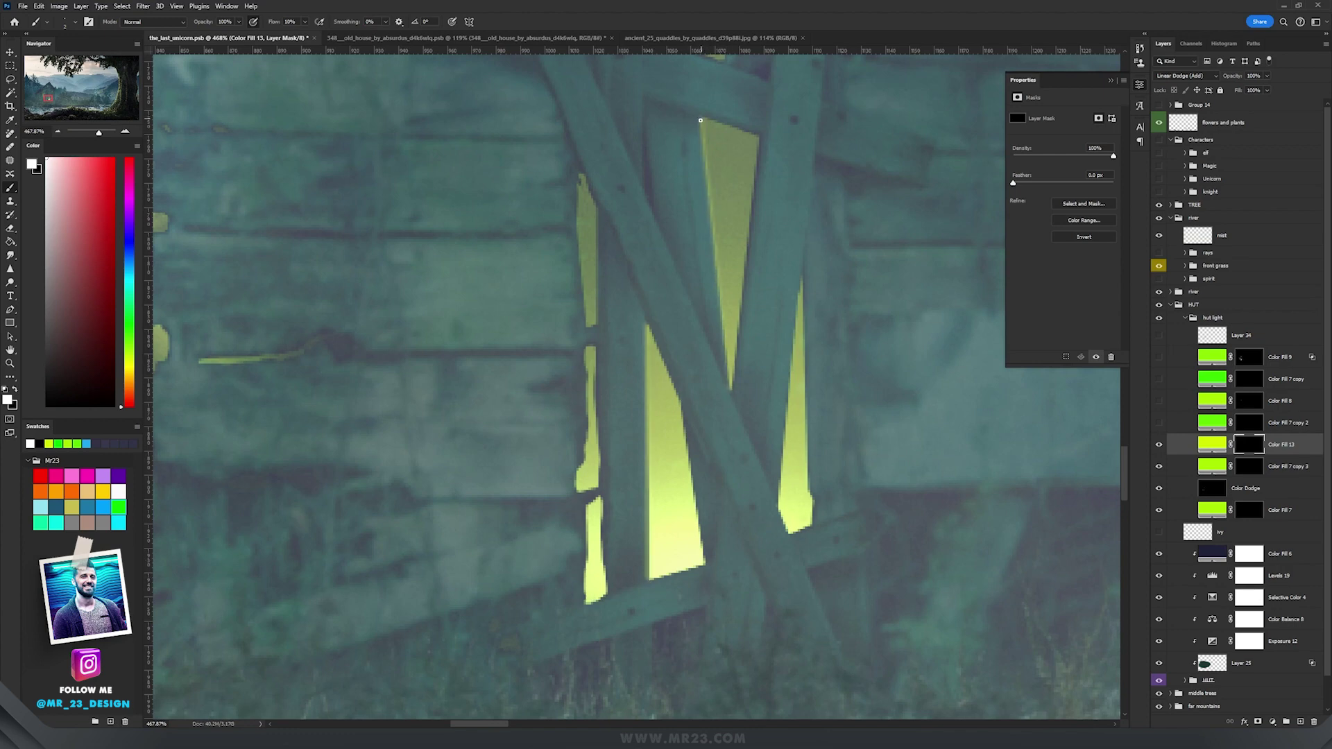
{"action": "left_click", "coordinate": [727, 379], "text": "shift"}
{"action": "left_click_drag", "start_coordinate": [579, 177], "coordinate": [584, 605]}
Step: Paint thin light edges on the mask around the upper doorway gaps and the remaining wall gaps
{"action": "left_click_drag", "start_coordinate": [708, 174], "coordinate": [671, 331]}
{"action": "left_click_drag", "start_coordinate": [664, 277], "coordinate": [721, 295]}
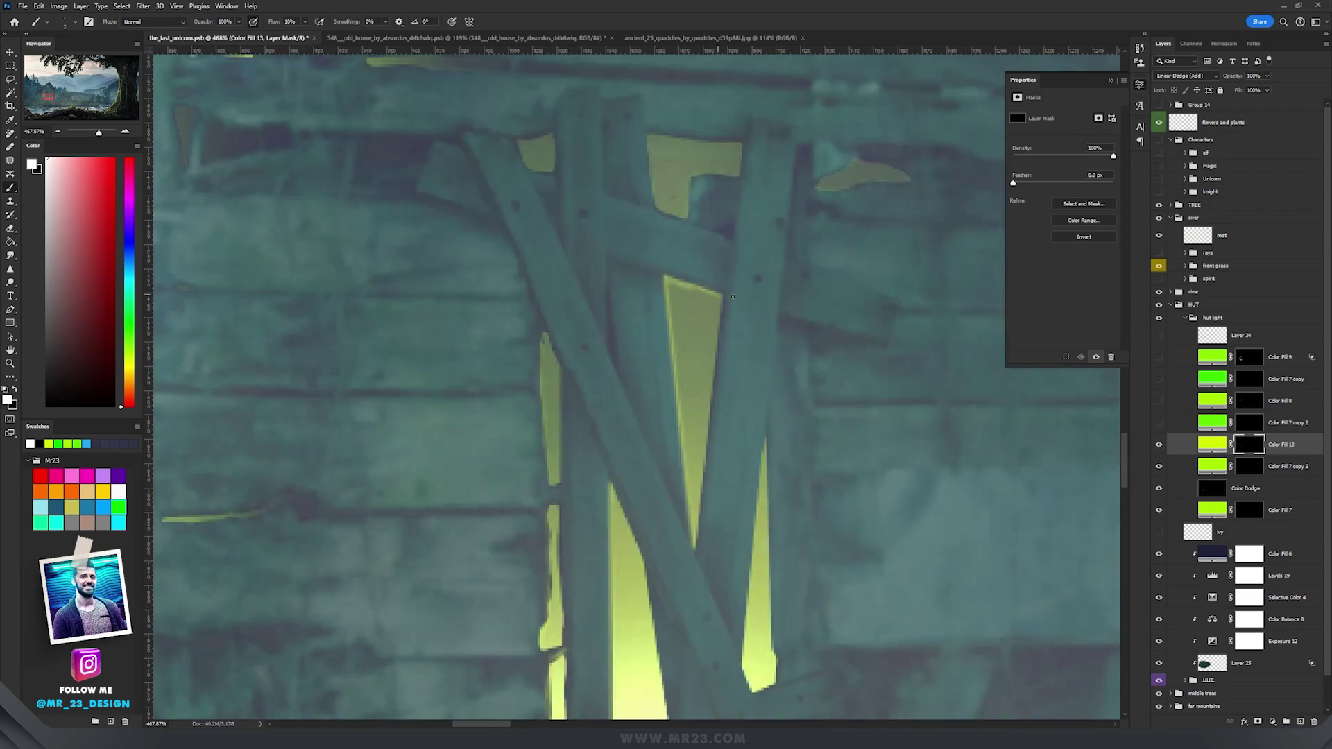
{"action": "left_click_drag", "start_coordinate": [739, 145], "coordinate": [648, 137]}
{"action": "left_click_drag", "start_coordinate": [648, 137], "coordinate": [656, 214]}
{"action": "left_click_drag", "start_coordinate": [528, 236], "coordinate": [727, 519]}
{"action": "left_click_drag", "start_coordinate": [425, 223], "coordinate": [478, 240]}
{"action": "left_click_drag", "start_coordinate": [666, 680], "coordinate": [449, 405]}
{"action": "left_click_drag", "start_coordinate": [547, 284], "coordinate": [498, 336]}
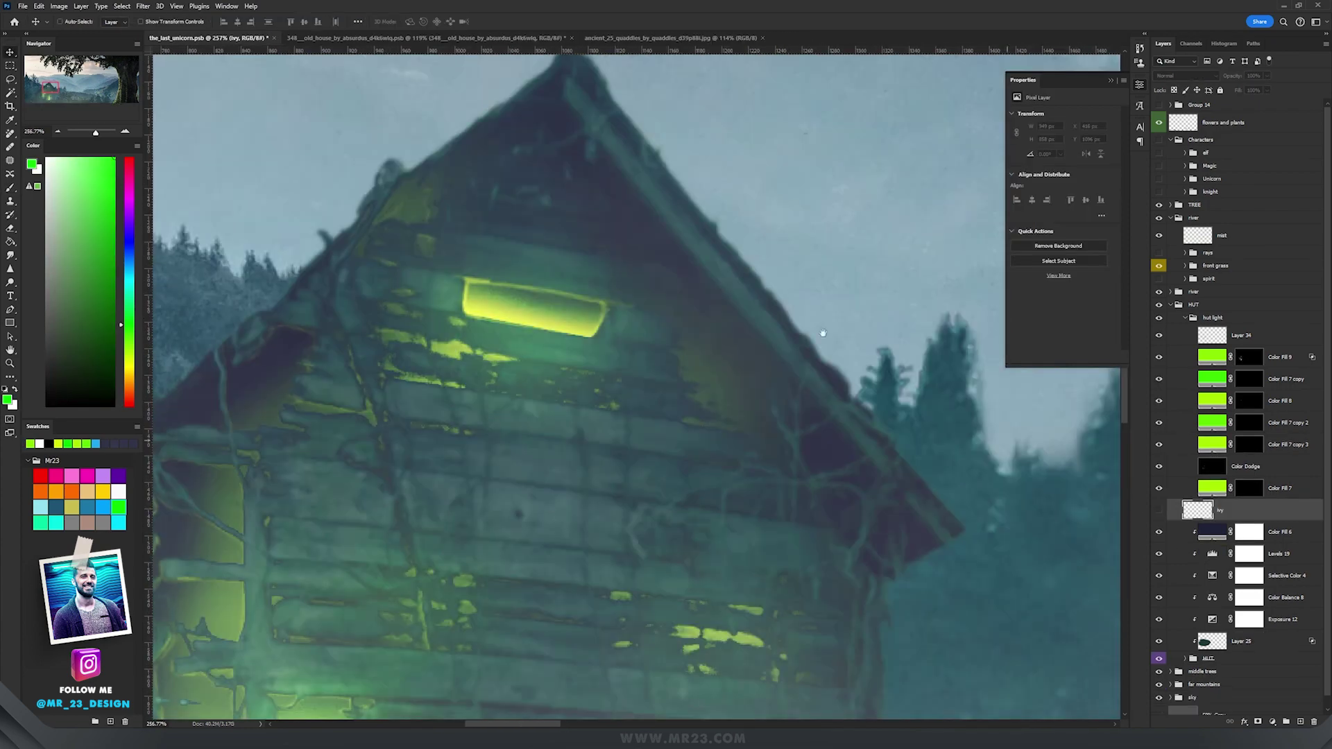
Step: Show the ivy layer to examine the finished vines around the roof
{"action": "left_click_drag", "start_coordinate": [823, 333], "coordinate": [791, 432]}
{"action": "left_click", "coordinate": [1159, 512]}
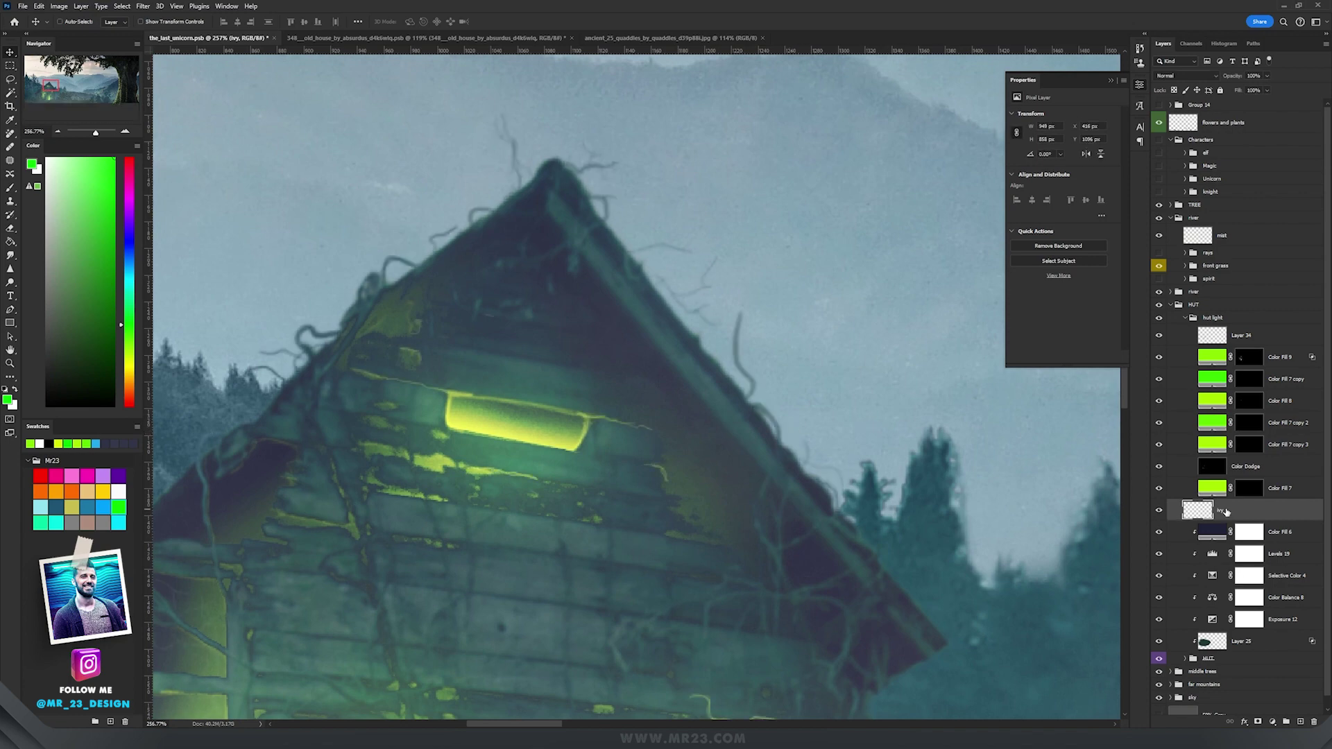
{"action": "left_click_drag", "start_coordinate": [626, 431], "coordinate": [632, 433]}
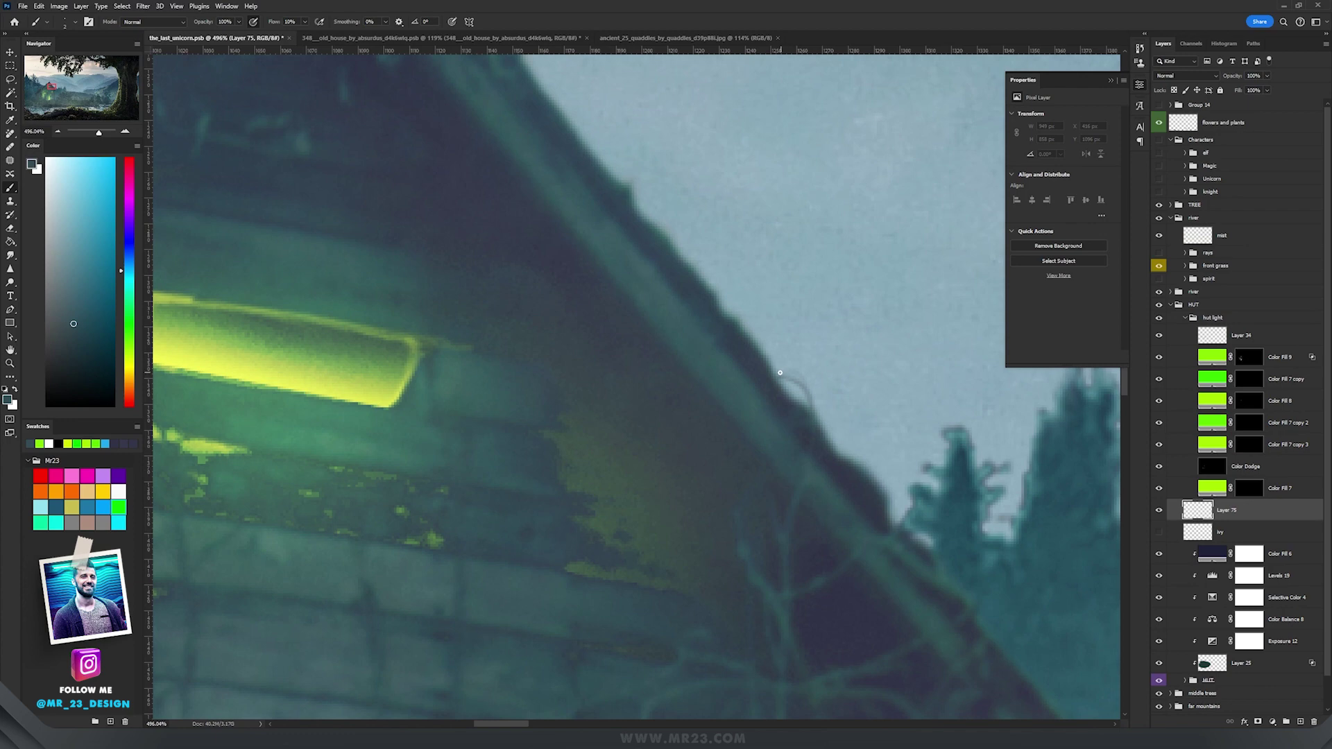
Step: Paint thin curling vine strands along the right roof edge on a new layer above the ivy, sampling dark colours from the house
{"action": "left_click_drag", "start_coordinate": [807, 421], "coordinate": [887, 546]}
{"action": "left_click_drag", "start_coordinate": [662, 399], "coordinate": [800, 359]}
{"action": "left_click", "coordinate": [877, 482], "text": "alt"}
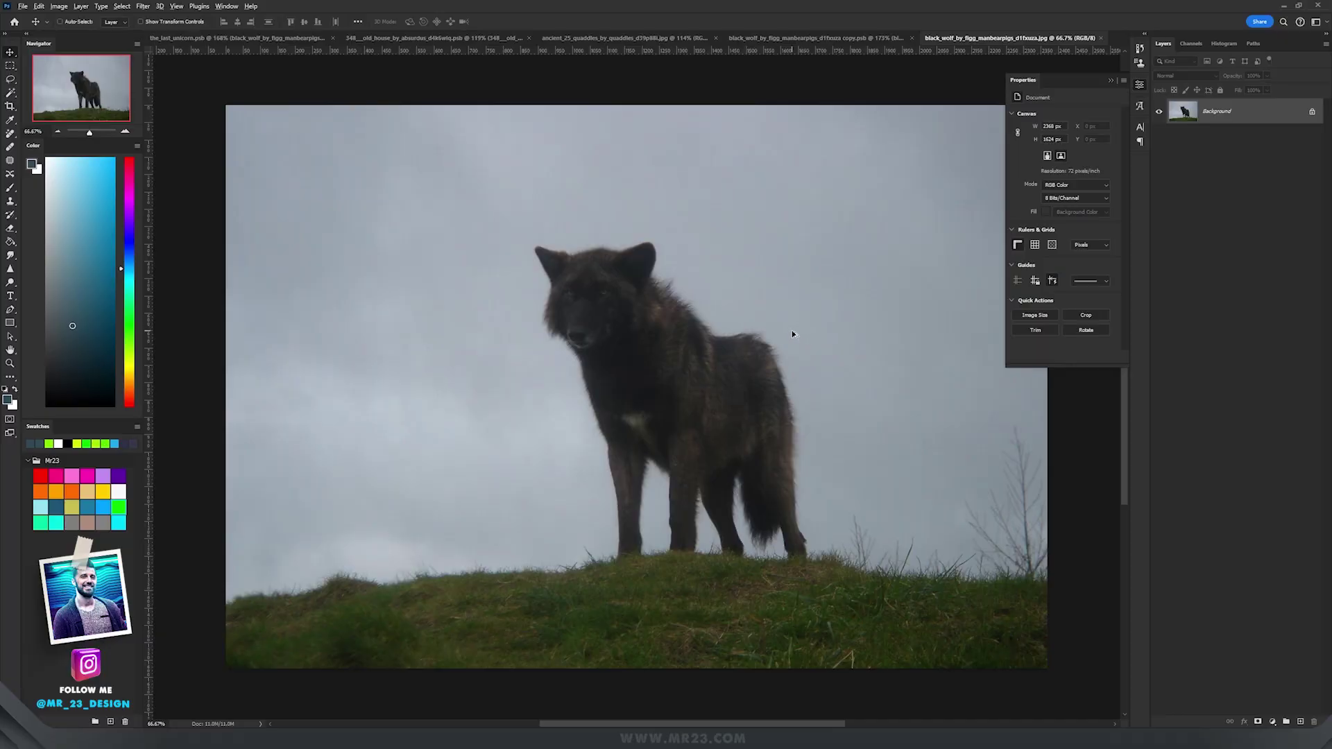
Step: Re-enable the wolf photo's layer mask and bring the cut-out wolf into the_last_unicorn document
{"action": "scroll", "coordinate": [793, 331], "scroll_direction": "up", "scroll_amount": 3}
{"action": "scroll", "coordinate": [792, 332], "scroll_direction": "down", "scroll_amount": 3}
{"action": "left_click_drag", "start_coordinate": [791, 335], "coordinate": [741, 327]}
{"action": "scroll", "coordinate": [641, 339], "scroll_direction": "up", "scroll_amount": 2}
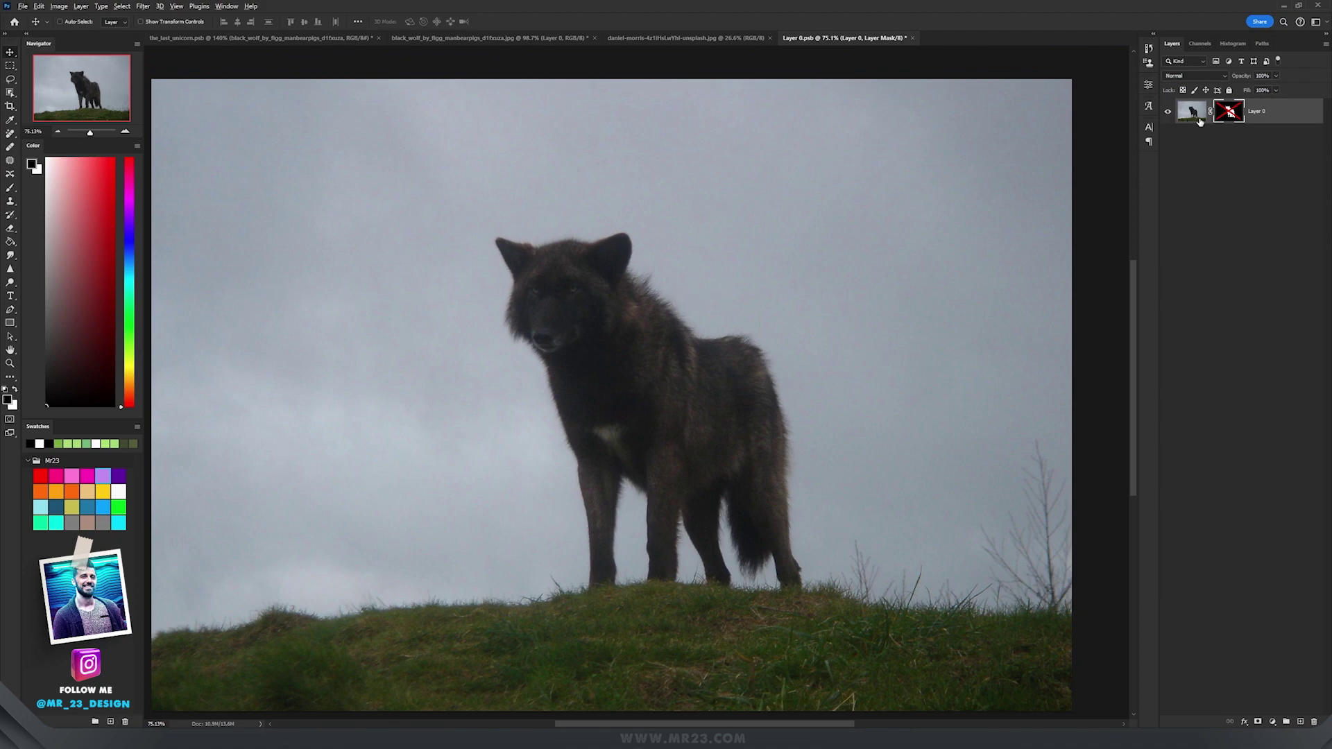
{"action": "left_click", "coordinate": [1237, 115], "text": "shift"}
{"action": "left_click_drag", "start_coordinate": [691, 352], "coordinate": [226, 47]}
Step: Flip the wolf horizontally and place it in front of the house, to the right of the doorway
{"action": "key", "text": "ctrl+t"}
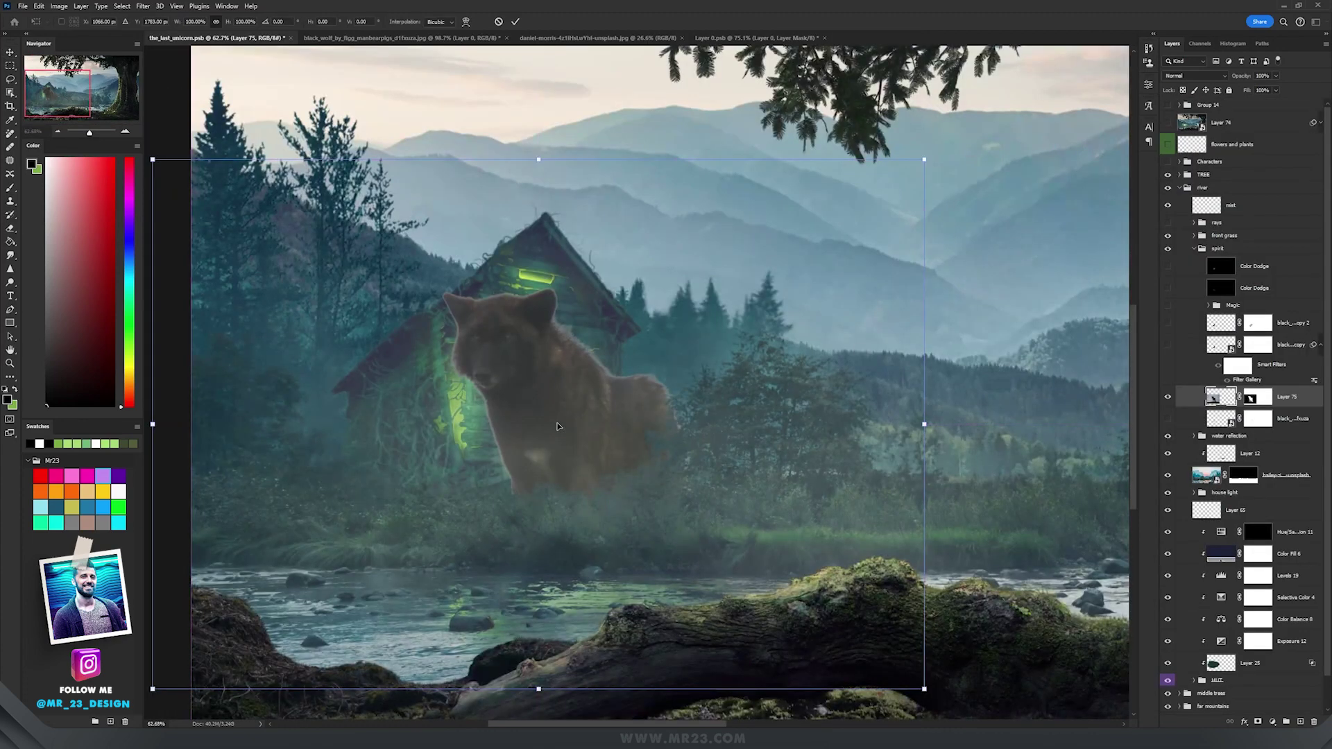
{"action": "right_click", "coordinate": [558, 421]}
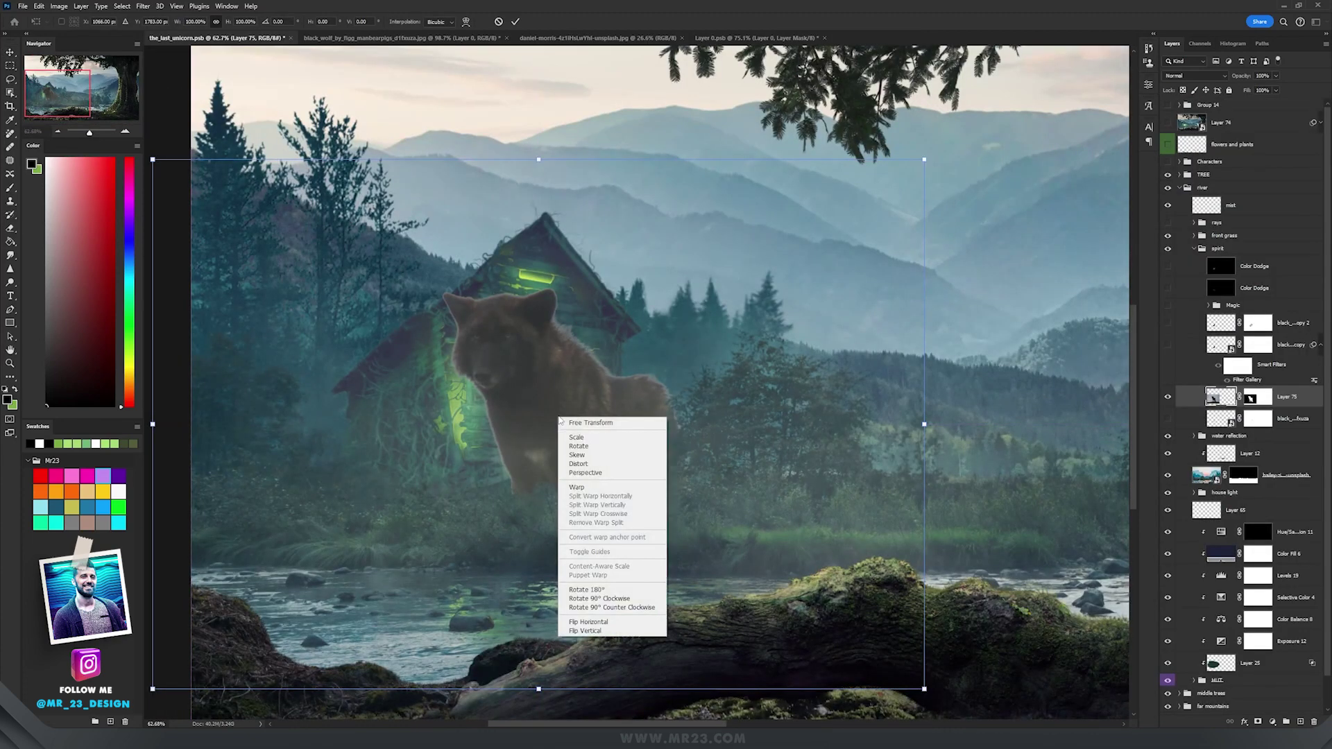
{"action": "left_click", "coordinate": [624, 625]}
{"action": "left_click_drag", "start_coordinate": [537, 424], "coordinate": [784, 405]}
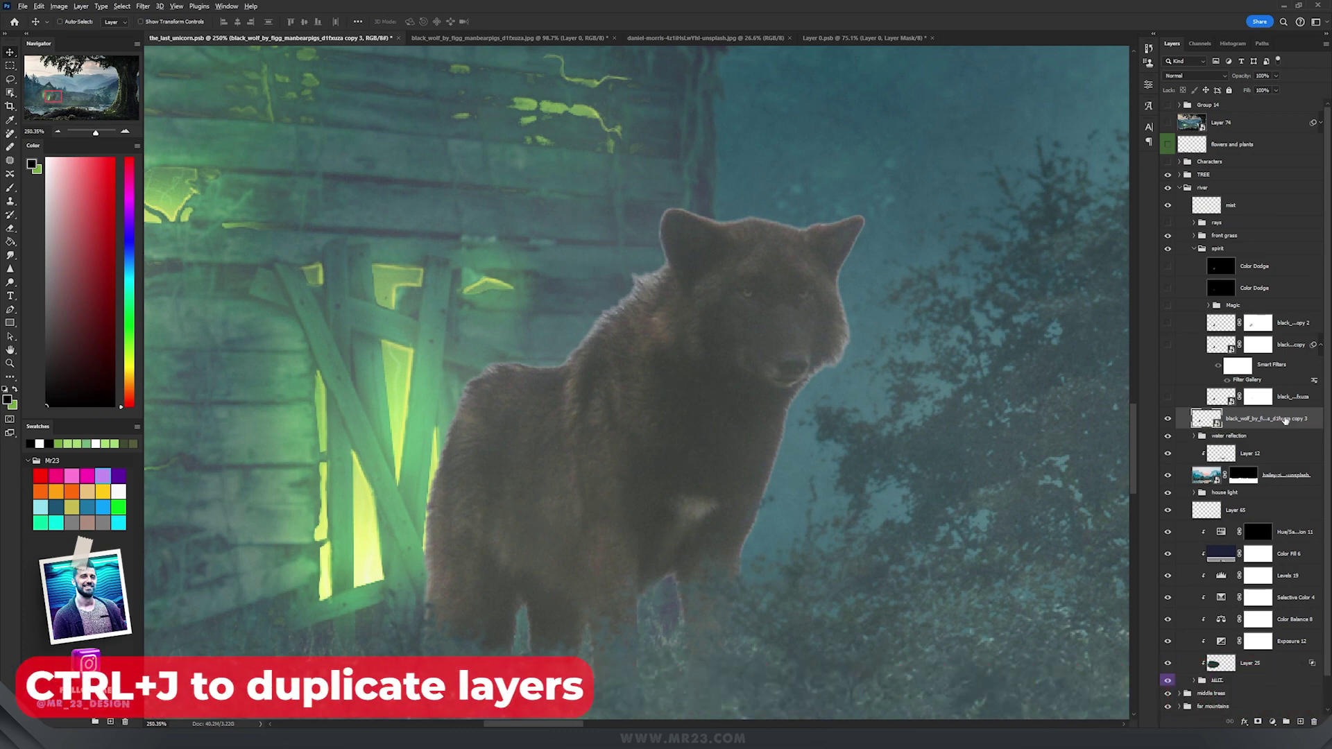
Step: Duplicate the wolf layer and apply the Glowing Edges filter with increased edge brightness to the lower copy
{"action": "key", "text": "ctrl+j"}
{"action": "left_click", "coordinate": [1234, 444]}
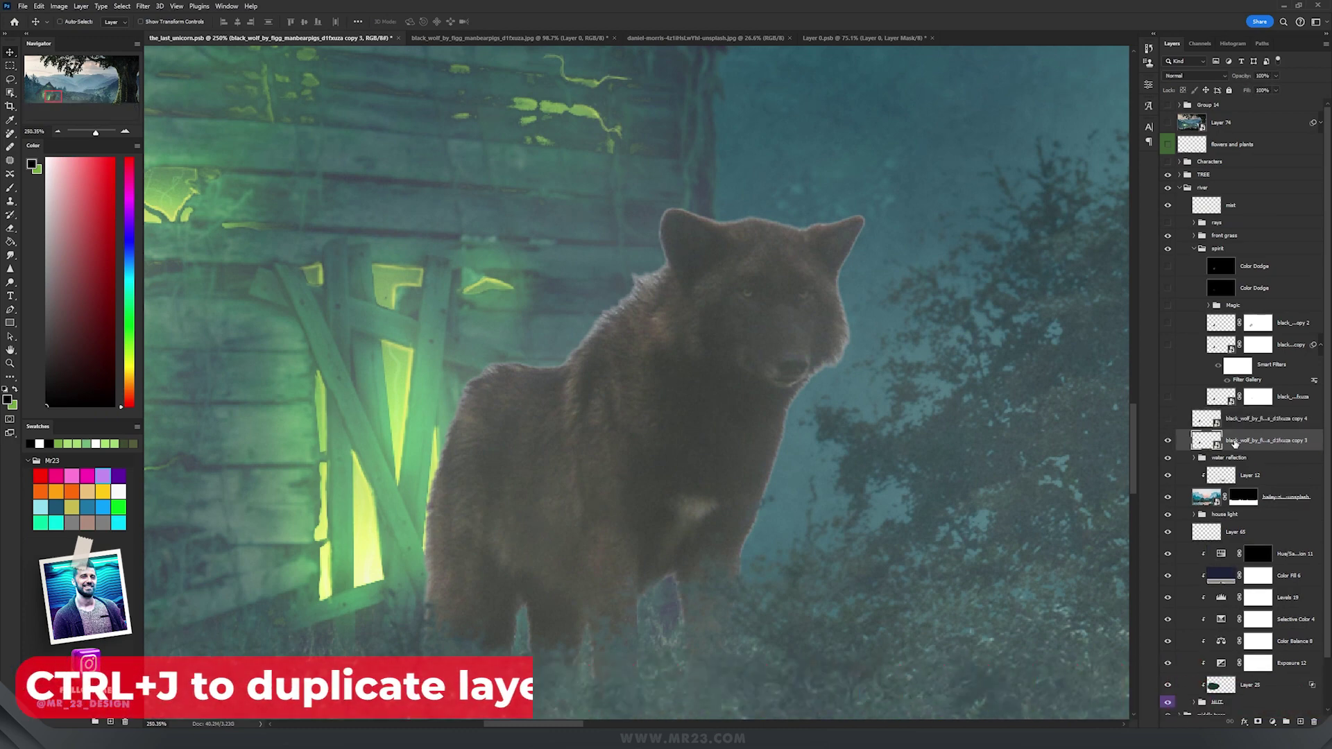
{"action": "left_click", "coordinate": [143, 7]}
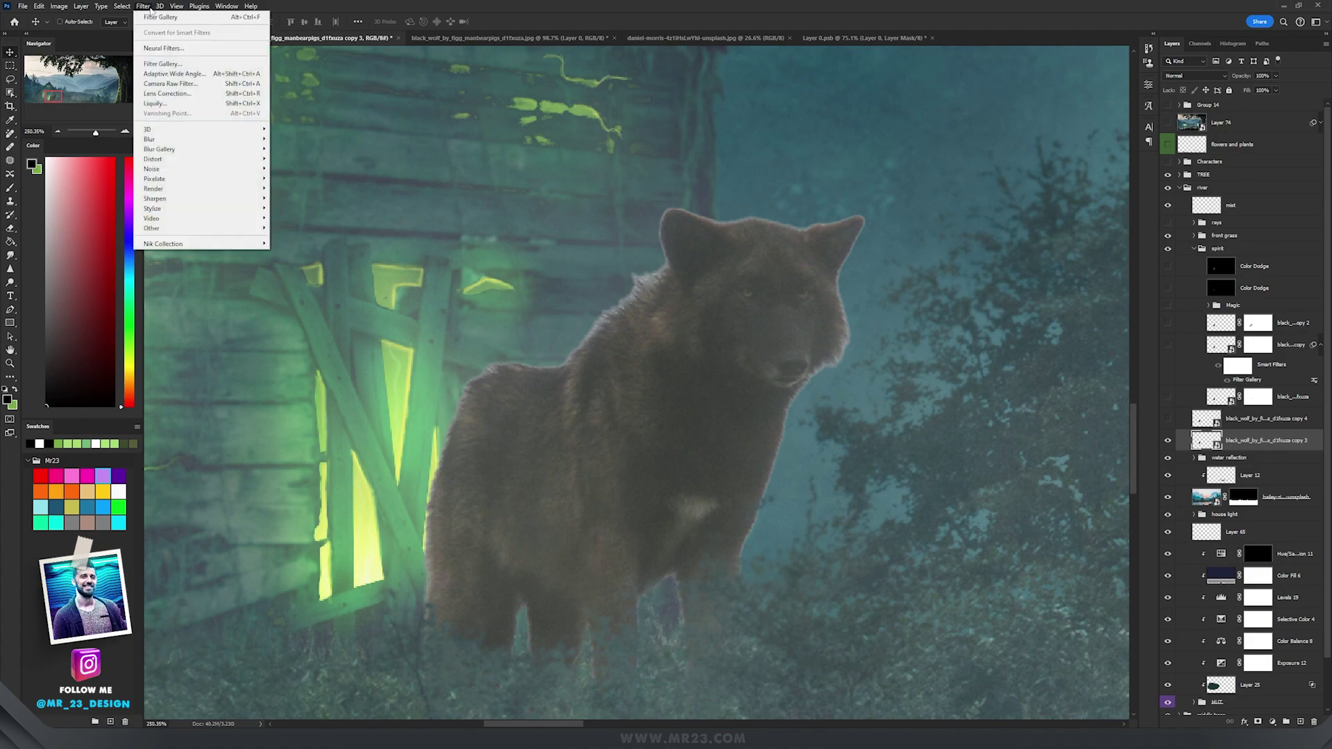
{"action": "left_click", "coordinate": [180, 66]}
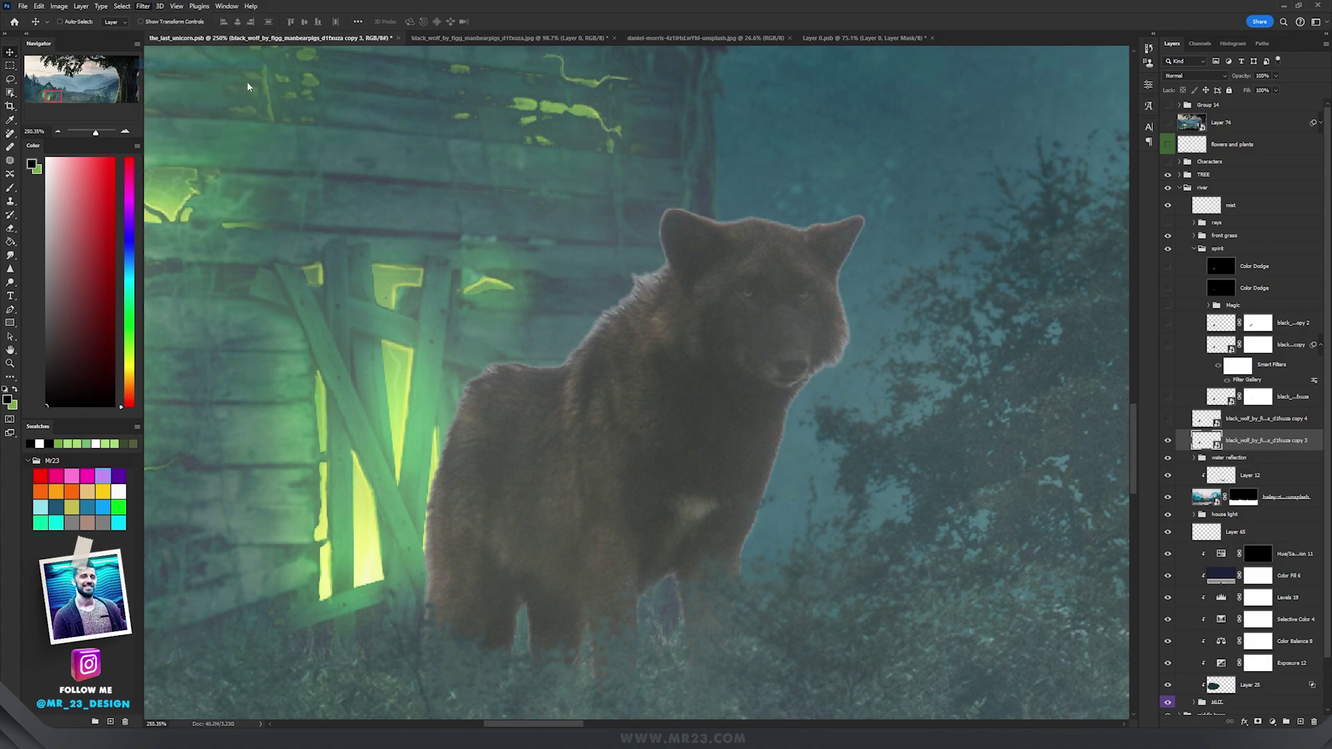
{"action": "key", "text": "ctrl+plus"}
{"action": "key", "text": "ctrl+plus"}
{"action": "left_click_drag", "start_coordinate": [340, 424], "coordinate": [361, 321]}
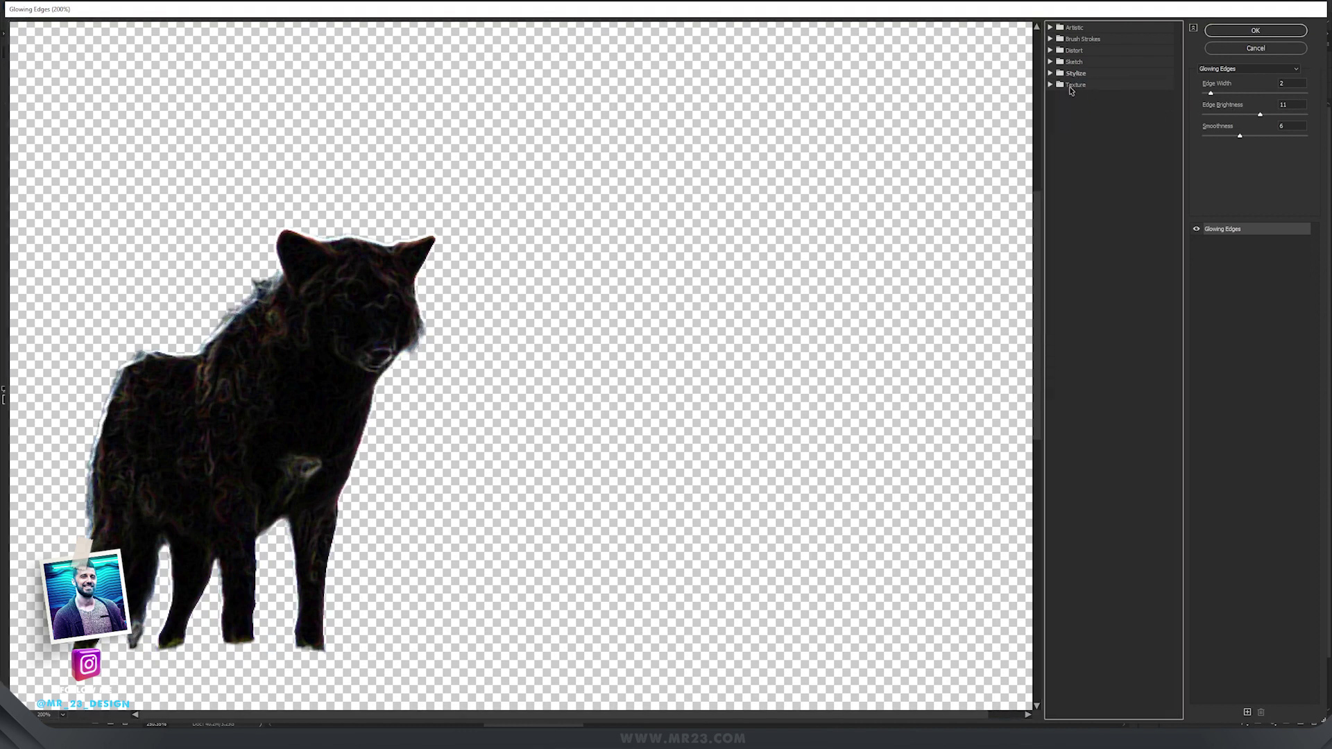
{"action": "left_click", "coordinate": [1069, 89]}
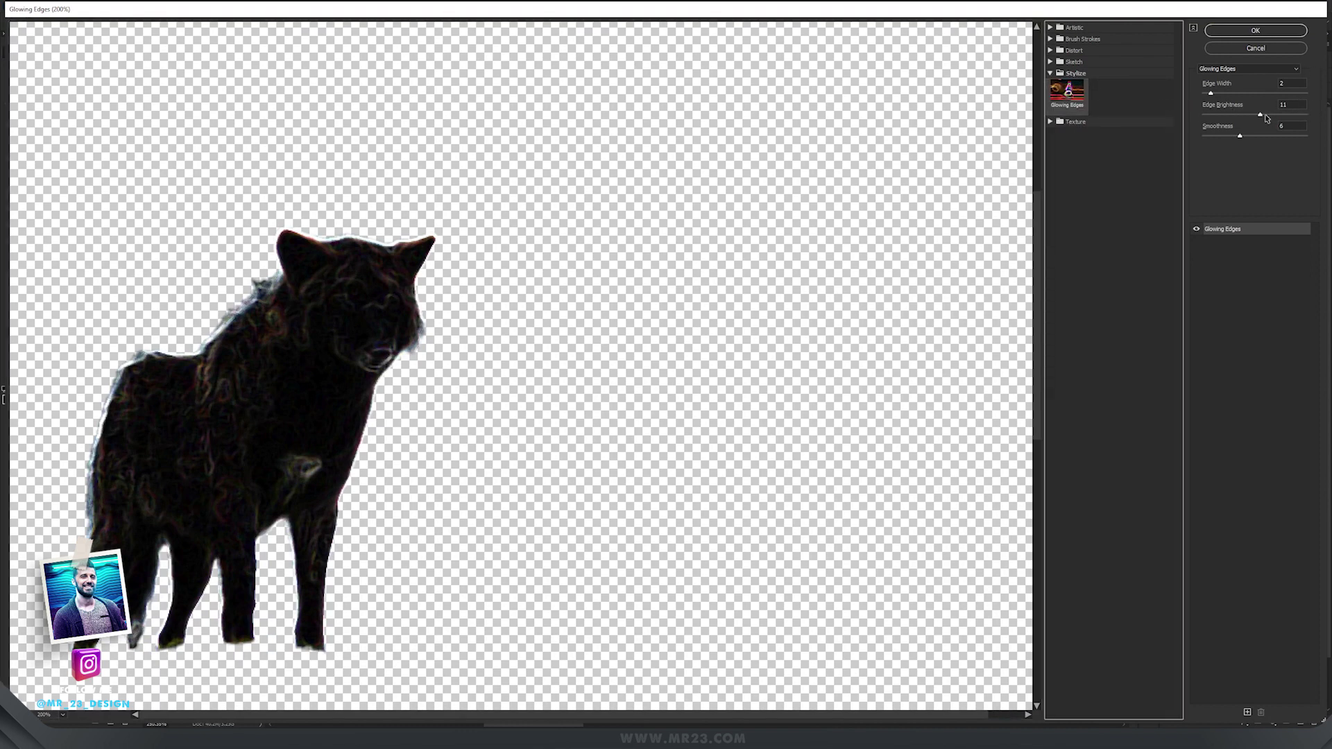
{"action": "left_click_drag", "start_coordinate": [1260, 114], "coordinate": [1287, 117]}
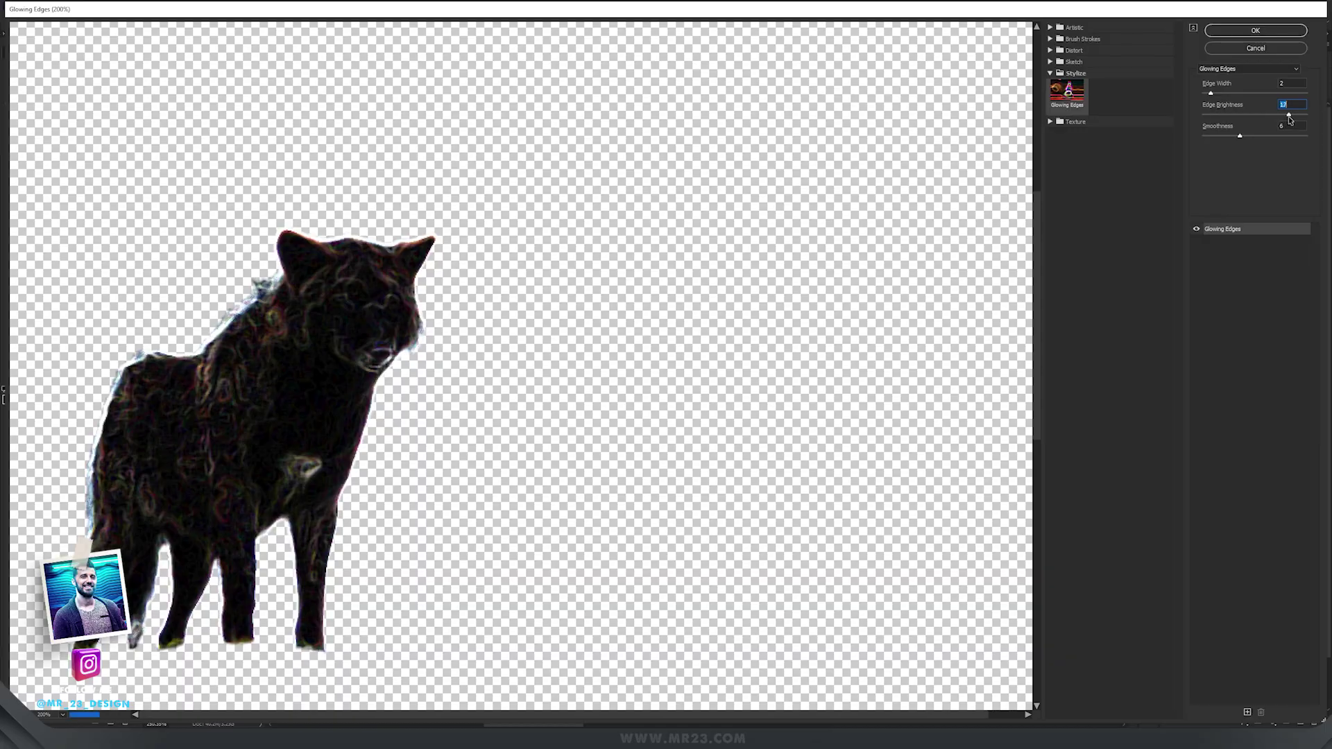
{"action": "key", "text": "Return"}
Step: Set the filtered wolf layer's blend mode to Linear Dodge (Add)
{"action": "left_click", "coordinate": [1189, 74]}
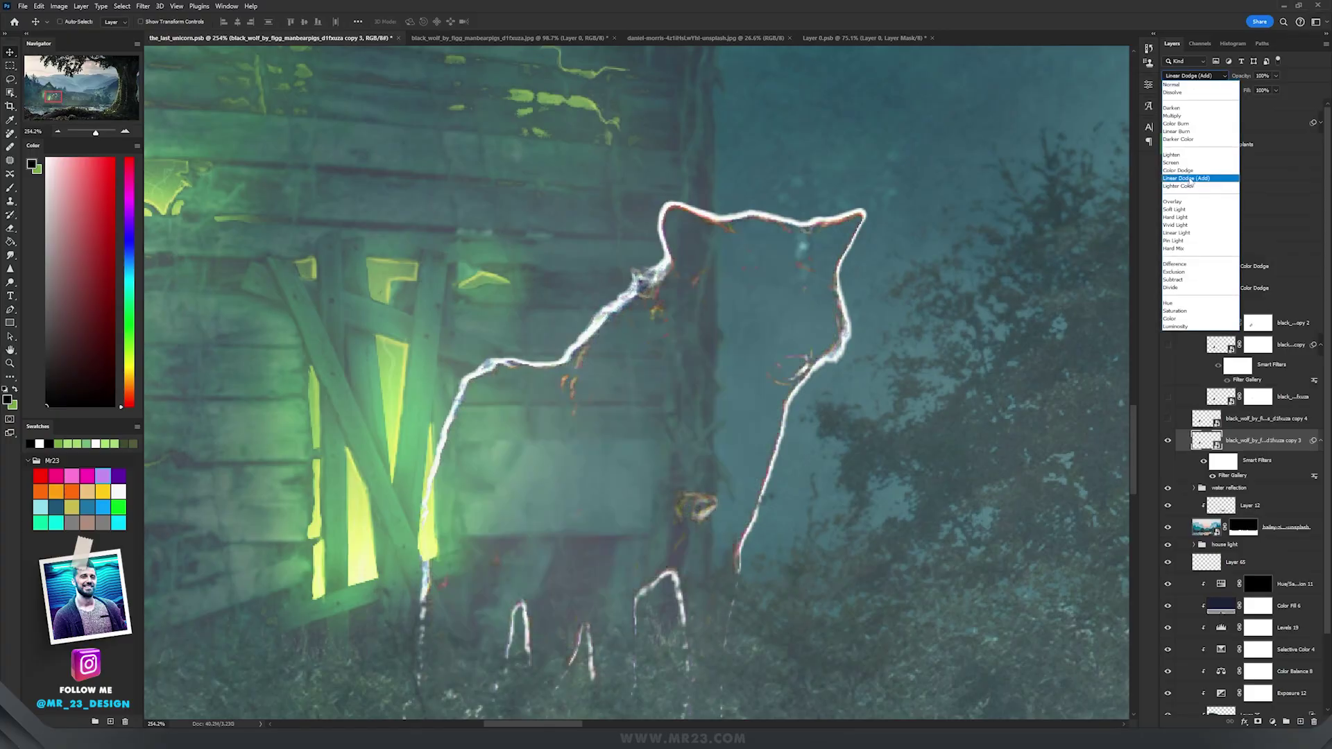
{"action": "left_click", "coordinate": [1187, 179]}
{"action": "scroll", "coordinate": [647, 477], "scroll_direction": "up", "scroll_amount": 1}
{"action": "scroll", "coordinate": [646, 479], "scroll_direction": "down", "scroll_amount": 1}
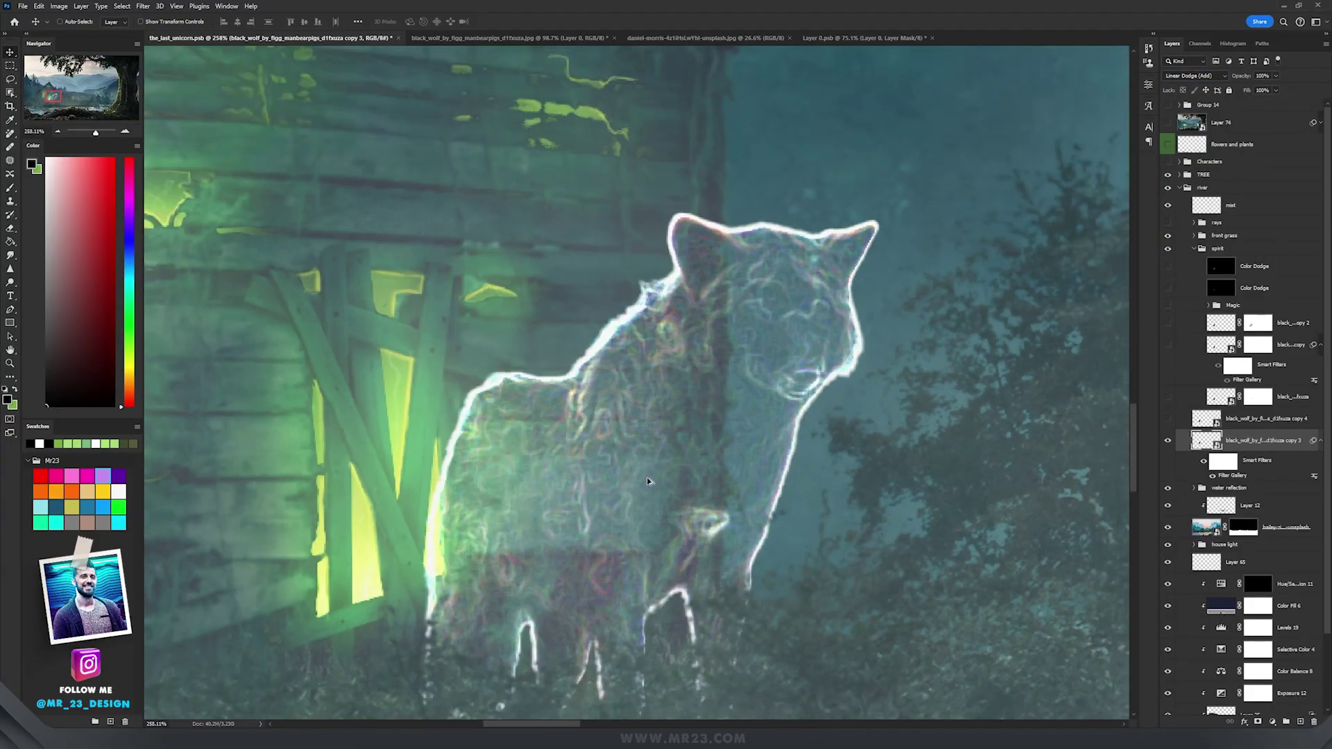
{"action": "scroll", "coordinate": [654, 470], "scroll_direction": "up", "scroll_amount": 1}
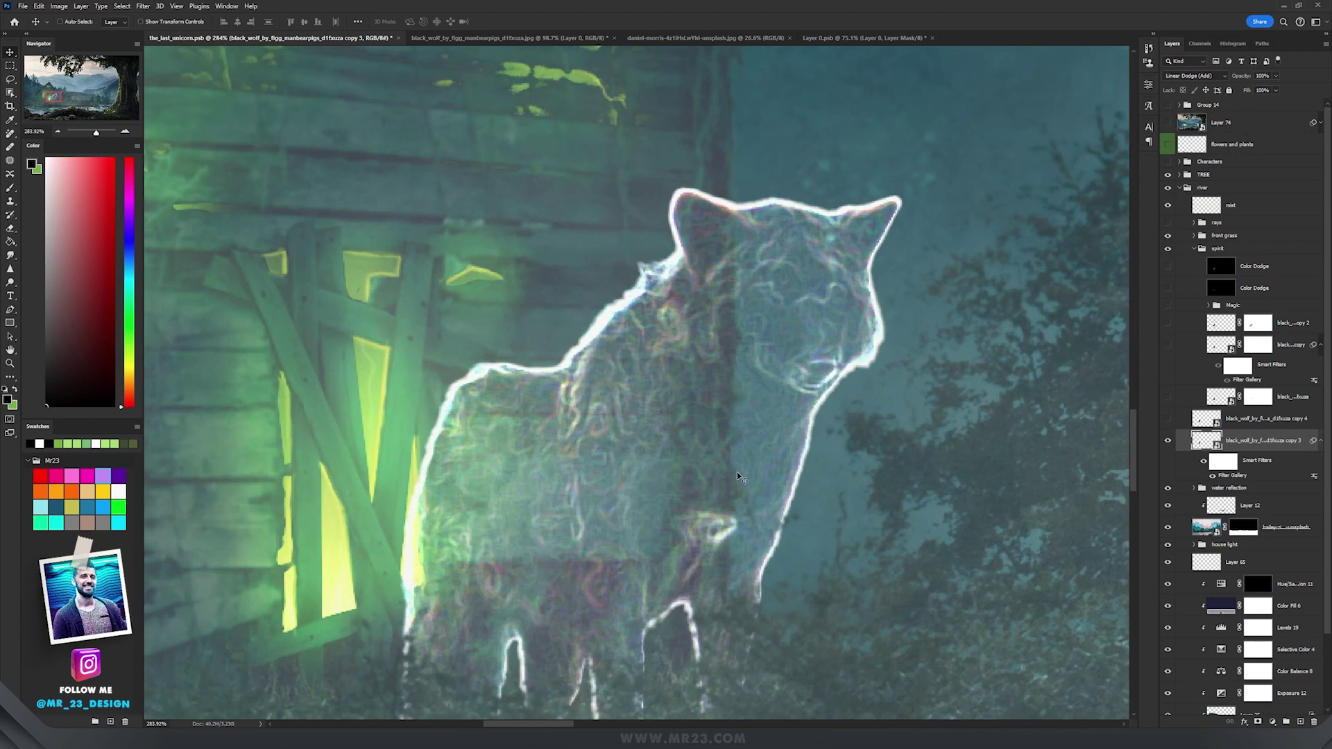
Step: Create a group named "glow" above the filtered wolf and set its blend mode to Linear Dodge (Add)
{"action": "left_click", "coordinate": [1285, 723]}
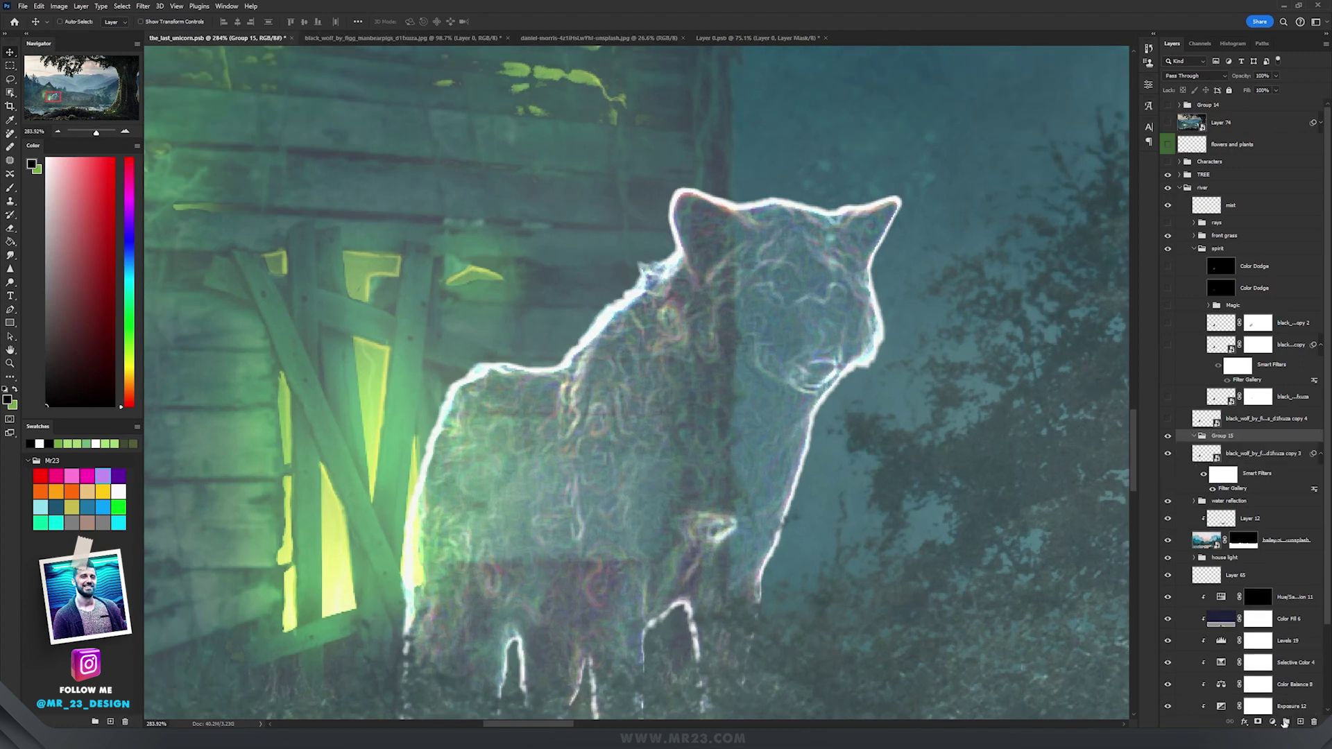
{"action": "double_click", "coordinate": [1220, 436]}
{"action": "type", "text": "glow"}
{"action": "key", "text": "Return"}
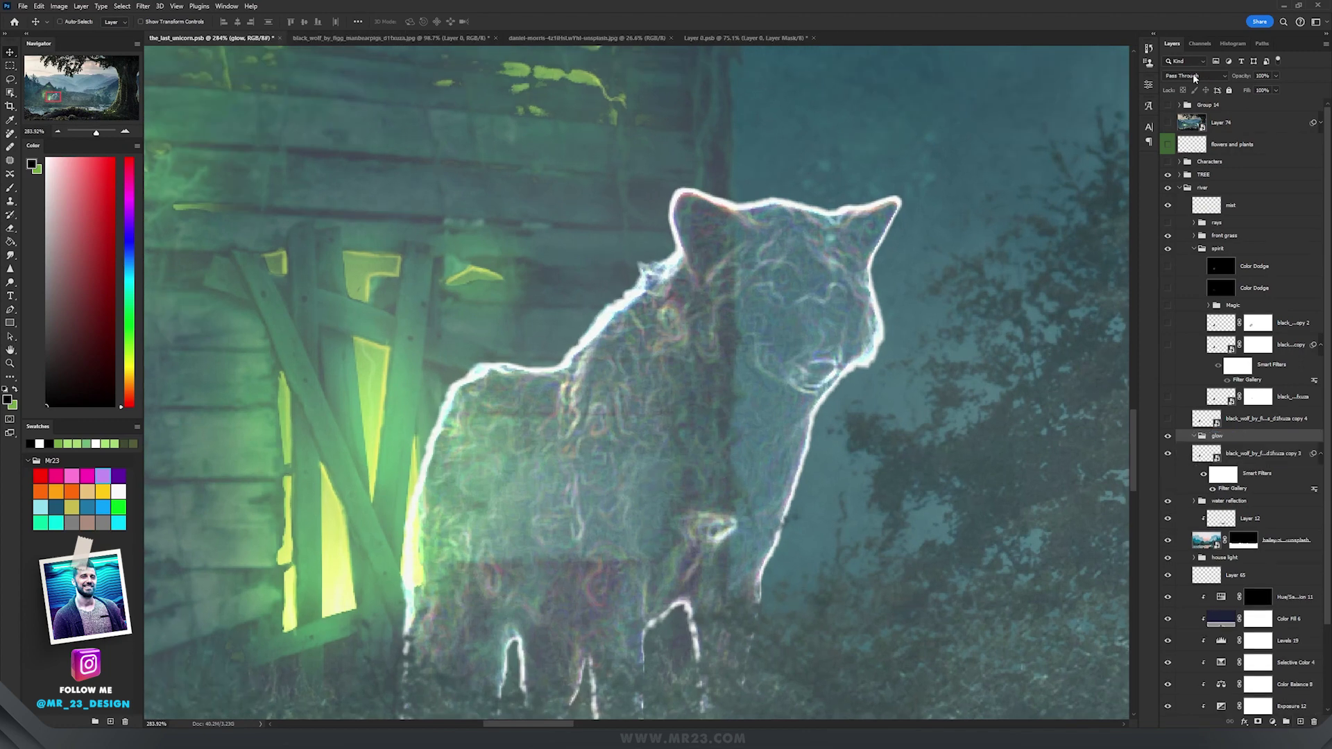
{"action": "left_click", "coordinate": [1193, 75]}
{"action": "left_click", "coordinate": [1207, 195]}
Step: Add a layer named "base" inside the glow group and fill it with black
{"action": "left_click", "coordinate": [1300, 722]}
{"action": "double_click", "coordinate": [1250, 454]}
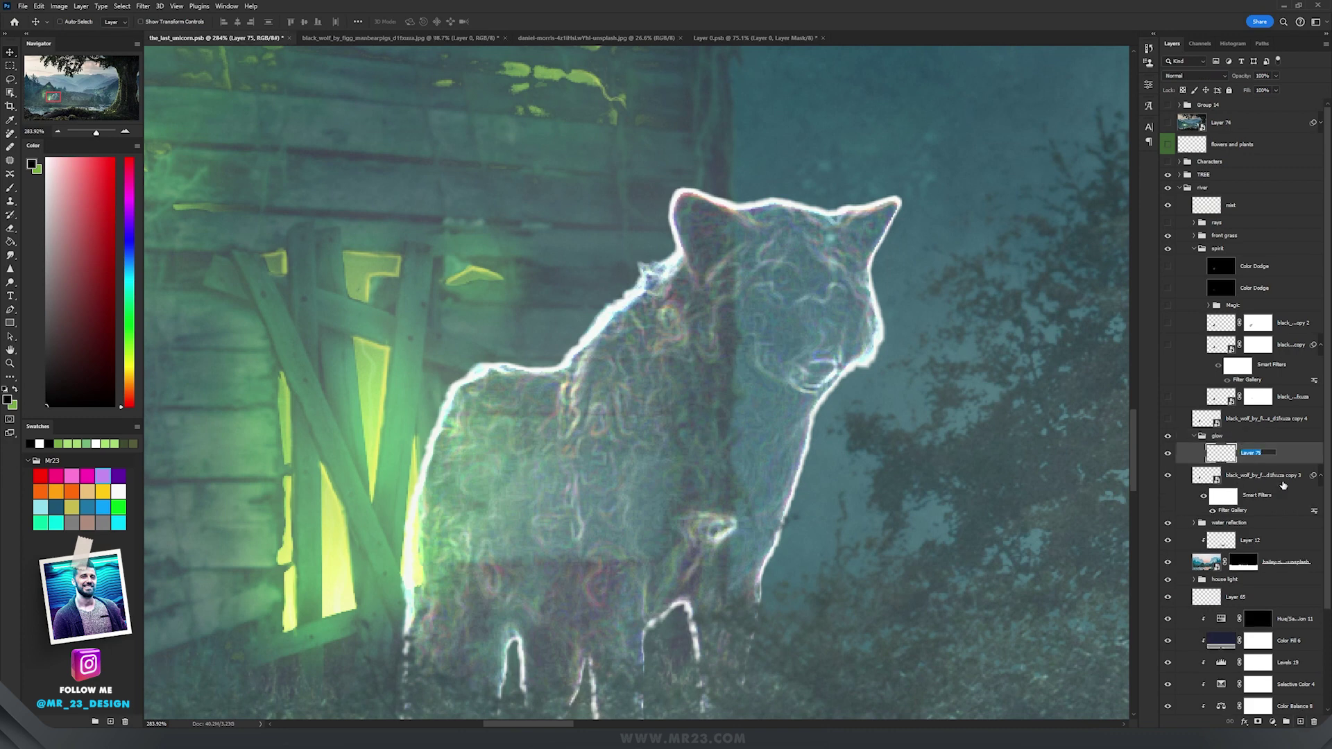
{"action": "type", "text": "base"}
{"action": "key", "text": "Return"}
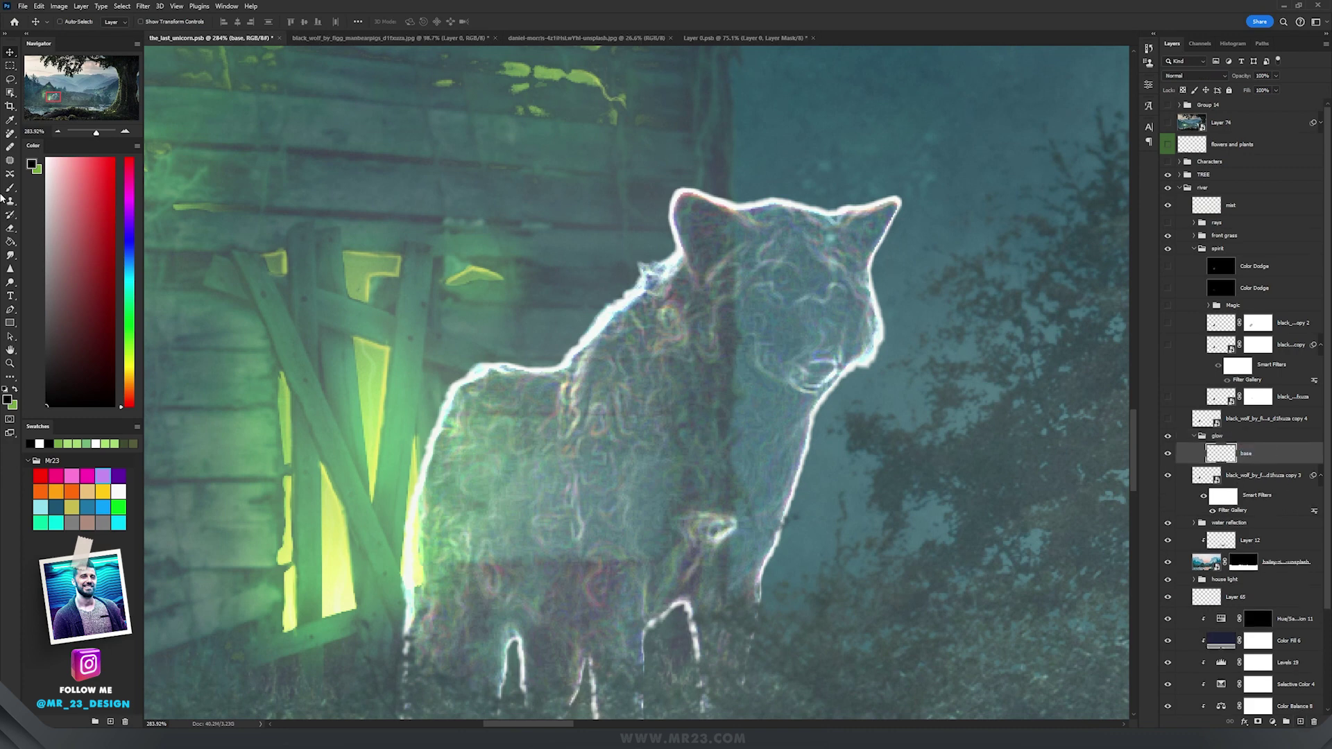
{"action": "left_click", "coordinate": [11, 241]}
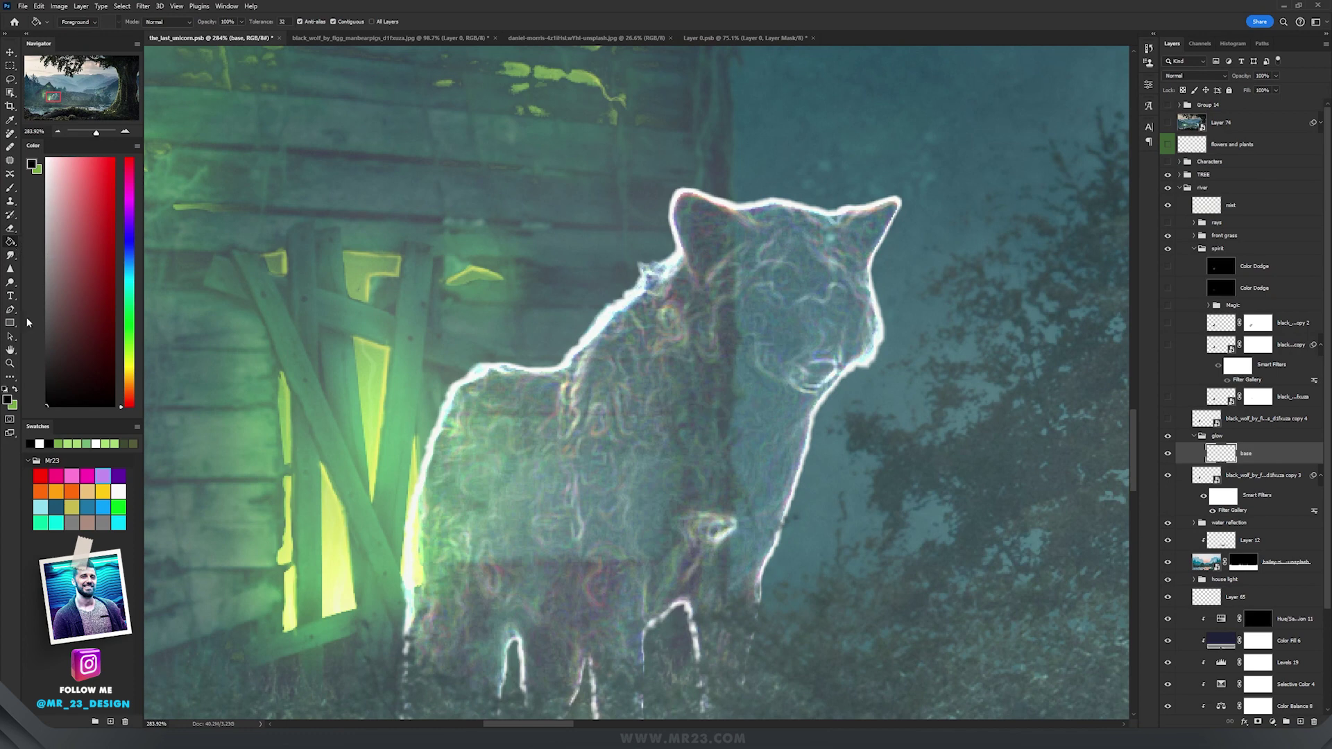
{"action": "left_click", "coordinate": [588, 335]}
{"action": "key", "text": "v"}
{"action": "scroll", "coordinate": [763, 386], "scroll_direction": "down", "scroll_amount": 5}
{"action": "scroll", "coordinate": [767, 388], "scroll_direction": "up", "scroll_amount": 4}
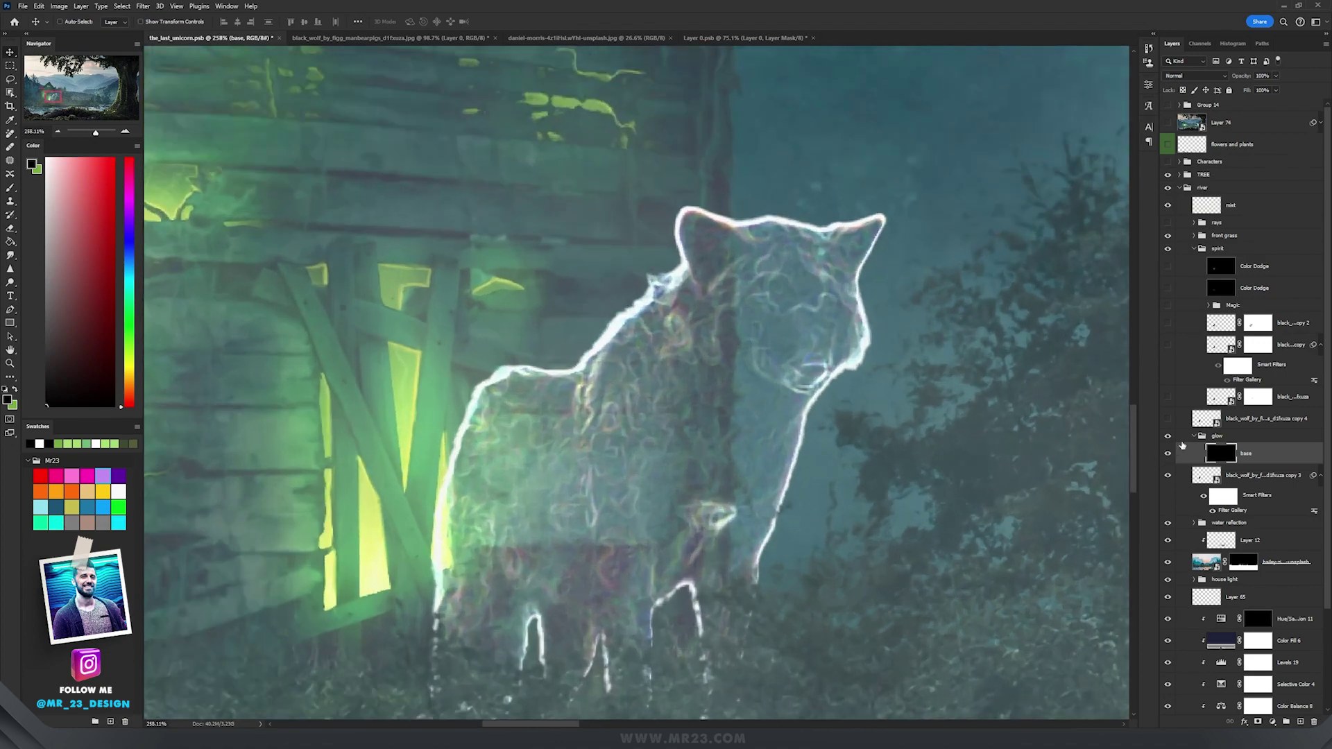
Step: Switch the glow group to Normal blending to check the black base fill, and return it to Linear Dodge (Add)
{"action": "left_click", "coordinate": [1183, 437]}
{"action": "left_click", "coordinate": [1193, 76]}
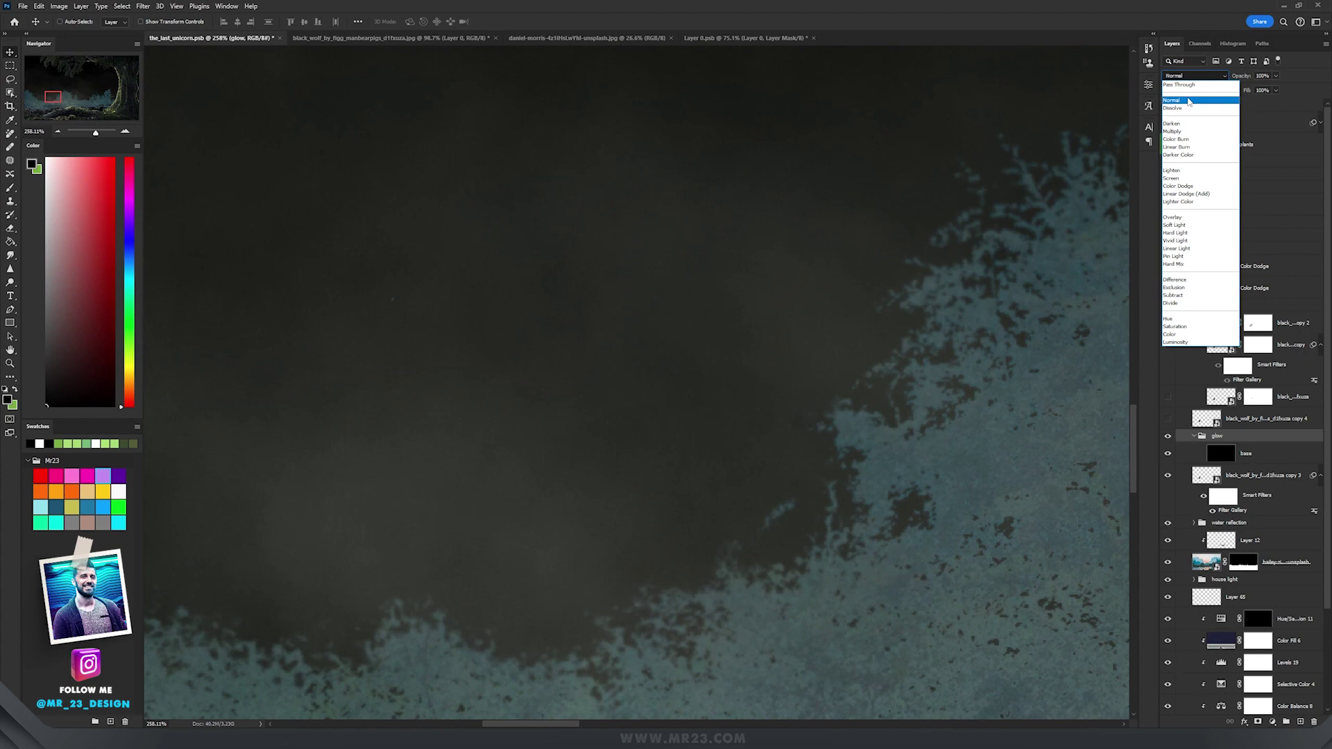
{"action": "left_click", "coordinate": [1189, 102]}
{"action": "scroll", "coordinate": [695, 361], "scroll_direction": "down", "scroll_amount": 10}
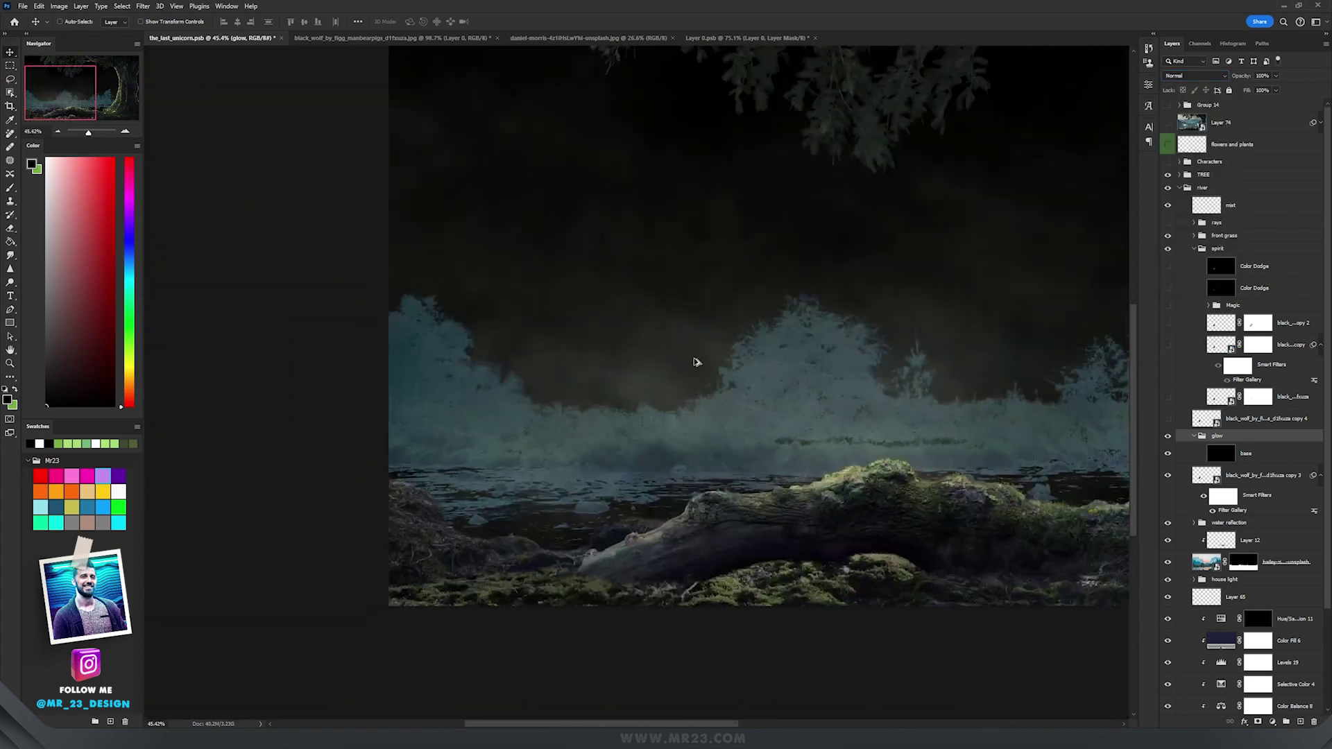
{"action": "left_click_drag", "start_coordinate": [730, 251], "coordinate": [672, 431]}
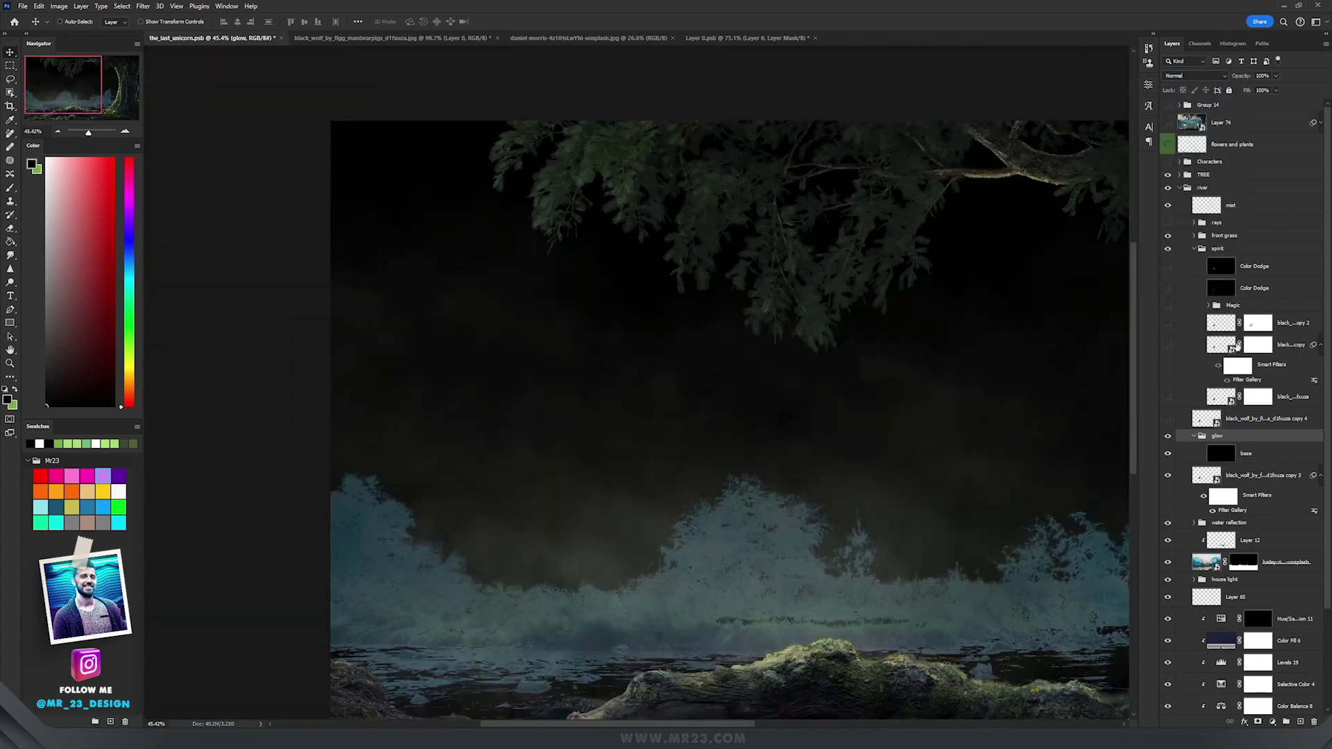
{"action": "left_click", "coordinate": [1204, 78]}
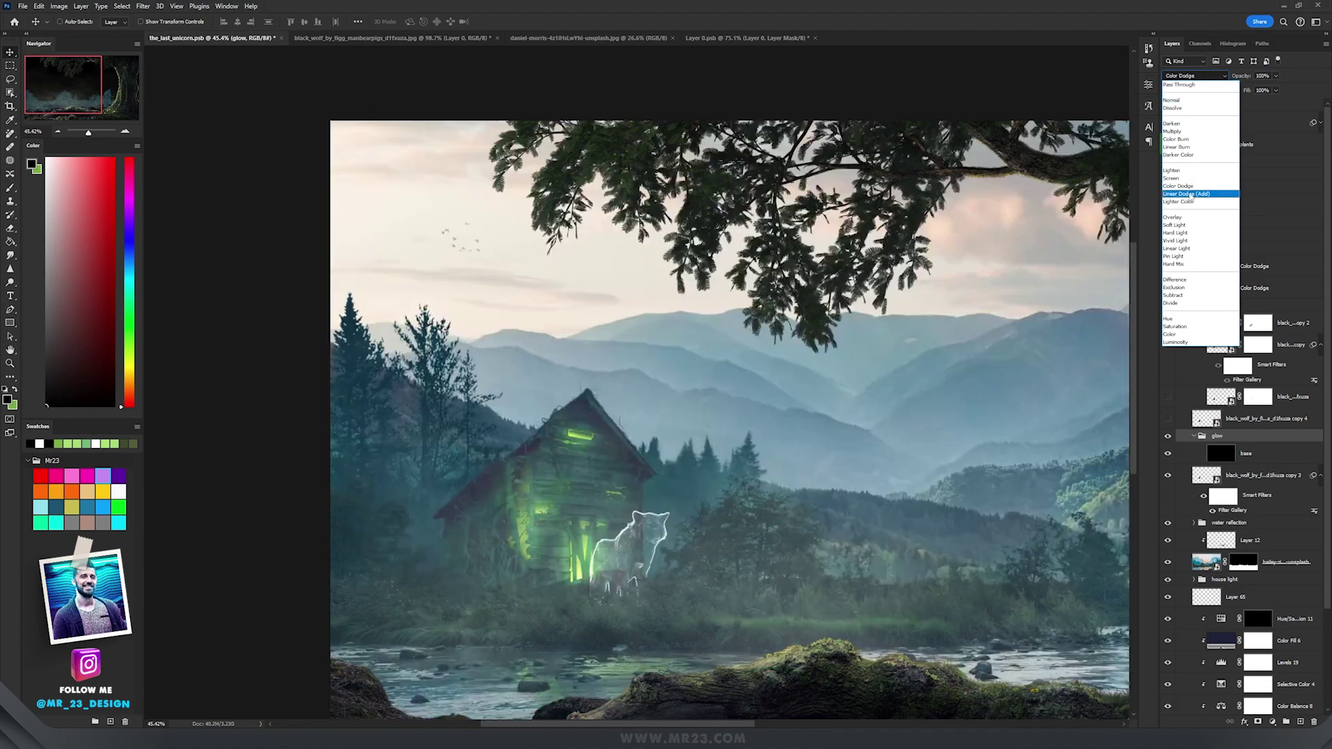
{"action": "left_click", "coordinate": [1188, 193]}
Step: Add a new layer named "glow" above the base layer in the glow group
{"action": "scroll", "coordinate": [548, 593], "scroll_direction": "up", "scroll_amount": 8}
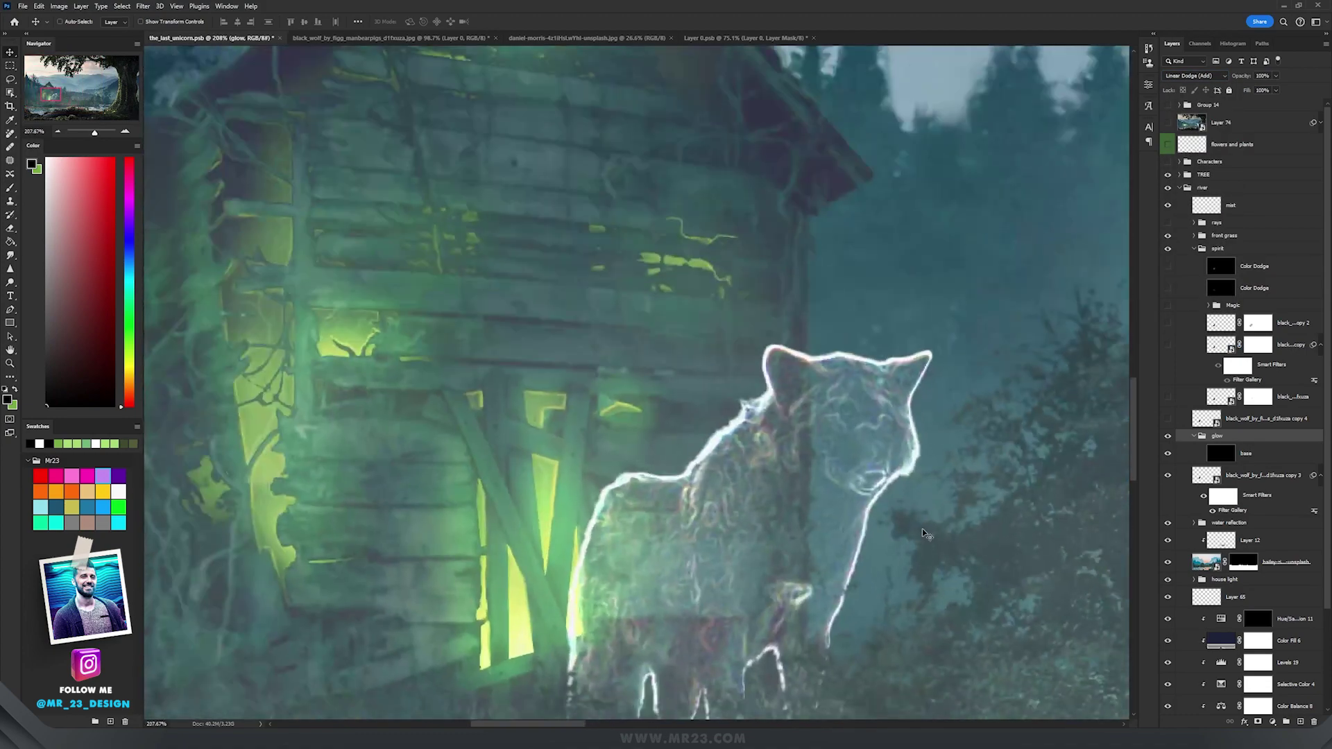
{"action": "left_click", "coordinate": [1284, 454]}
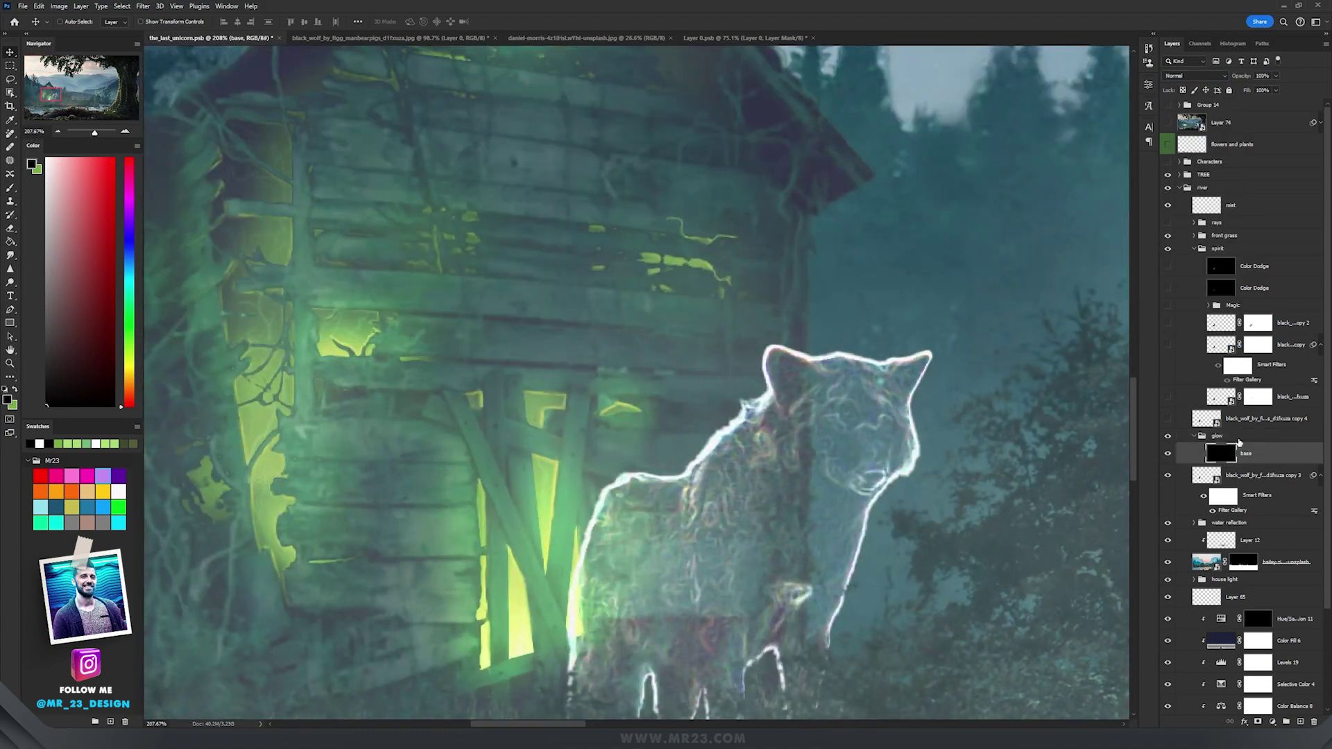
{"action": "left_click", "coordinate": [1301, 722]}
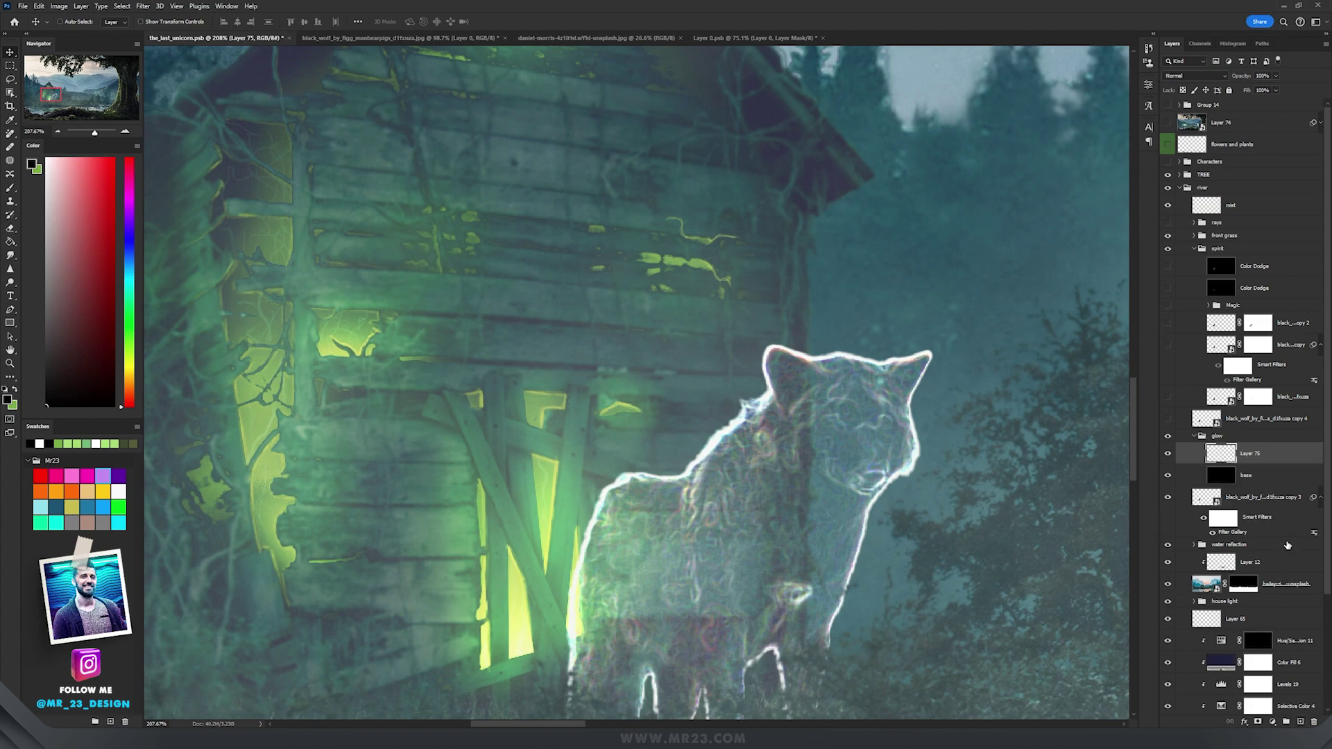
{"action": "double_click", "coordinate": [1249, 453]}
{"action": "type", "text": "glow"}
{"action": "key", "text": "Return"}
Step: Add a Gradient Map adjustment above the glow layer and set its gradient's end stop to white (ffffff)
{"action": "left_click", "coordinate": [1272, 722]}
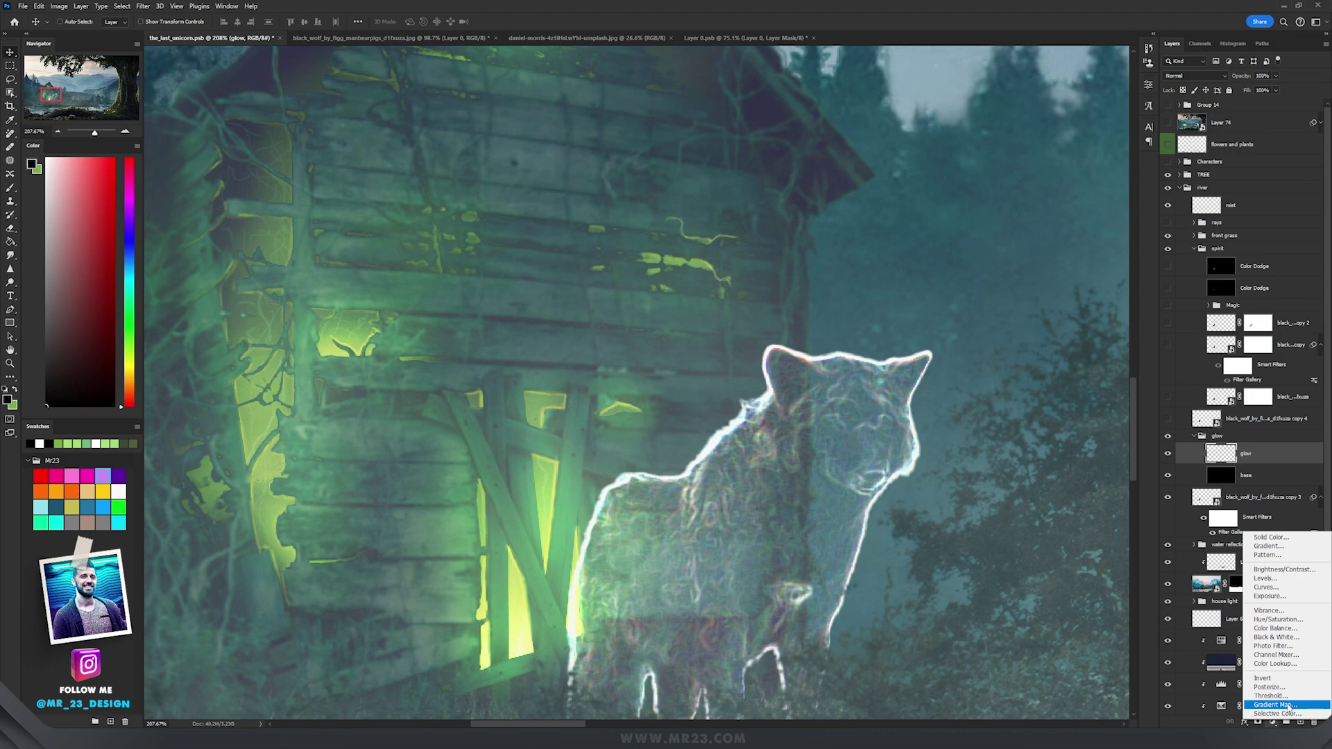
{"action": "left_click", "coordinate": [1255, 706]}
{"action": "left_click", "coordinate": [1223, 455]}
{"action": "left_click", "coordinate": [1073, 119]}
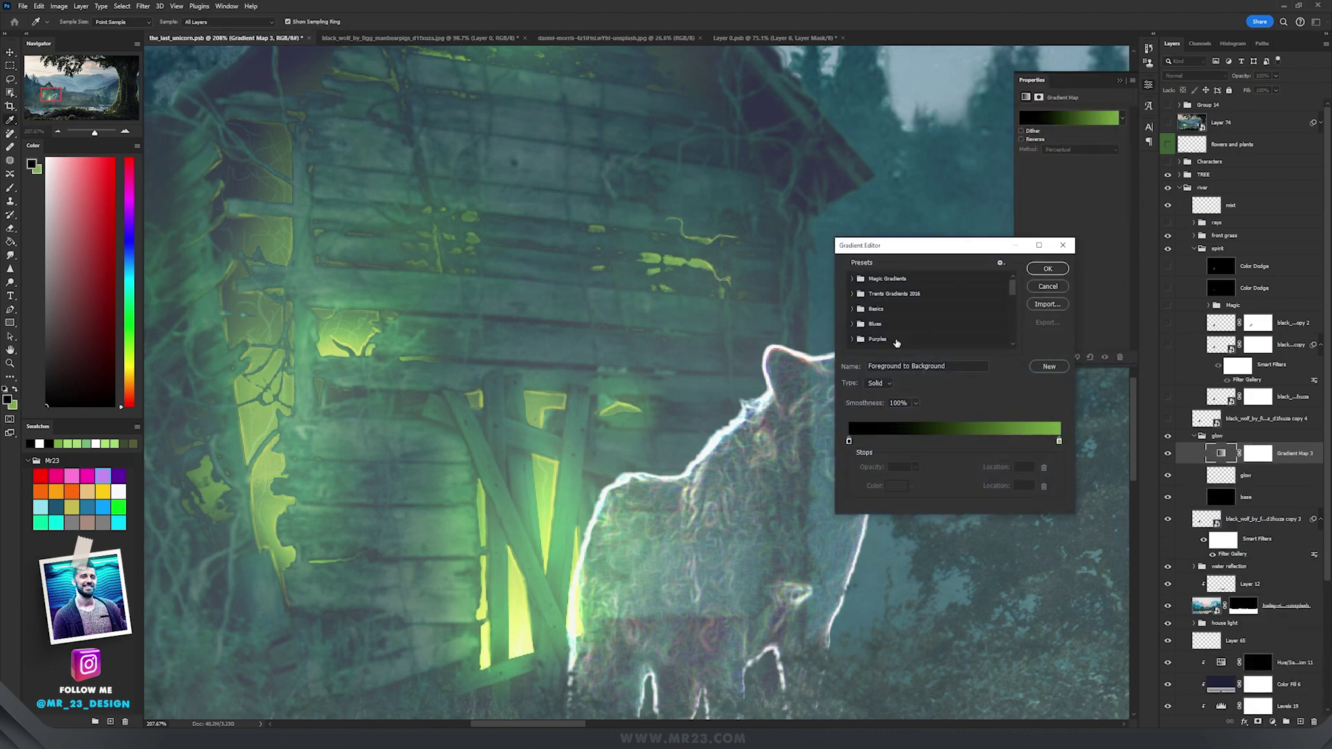
{"action": "left_click", "coordinate": [849, 442]}
{"action": "left_click", "coordinate": [1059, 442]}
{"action": "double_click", "coordinate": [1060, 441]}
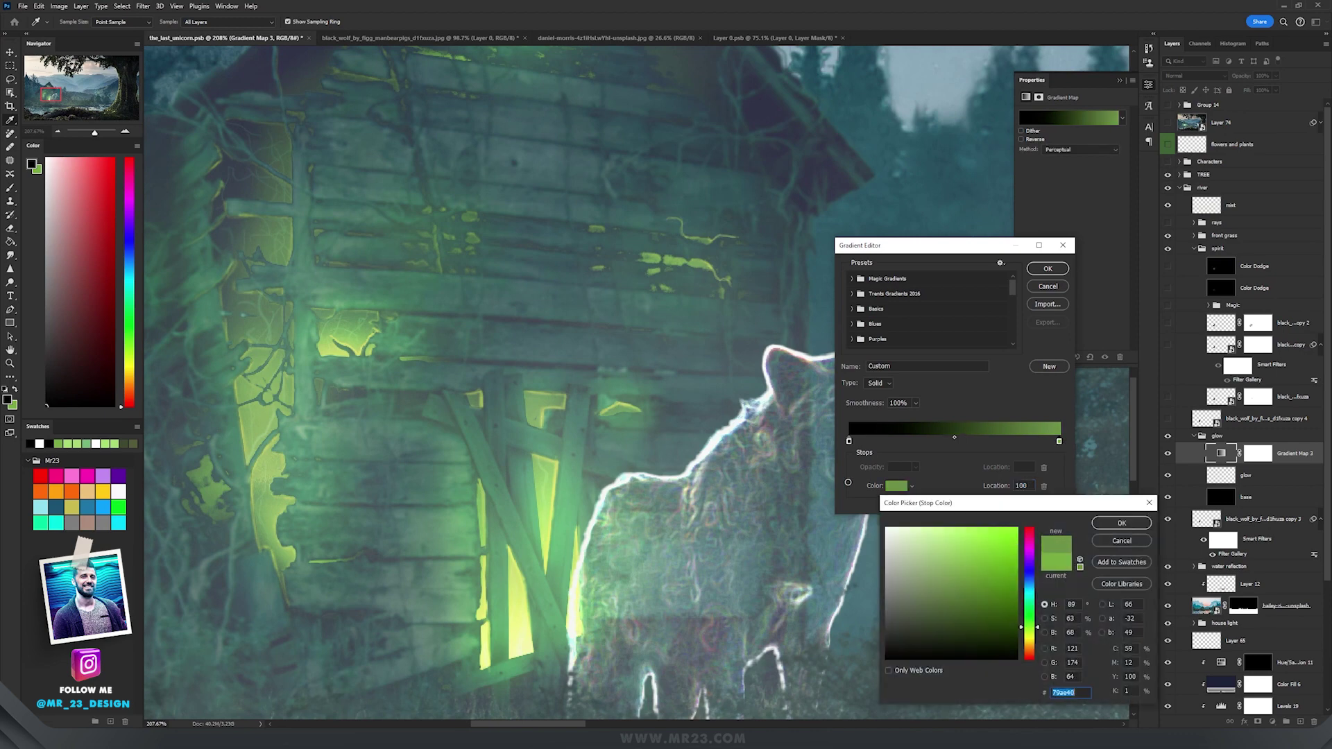
{"action": "type", "text": "ffffff"}
{"action": "key", "text": "Return"}
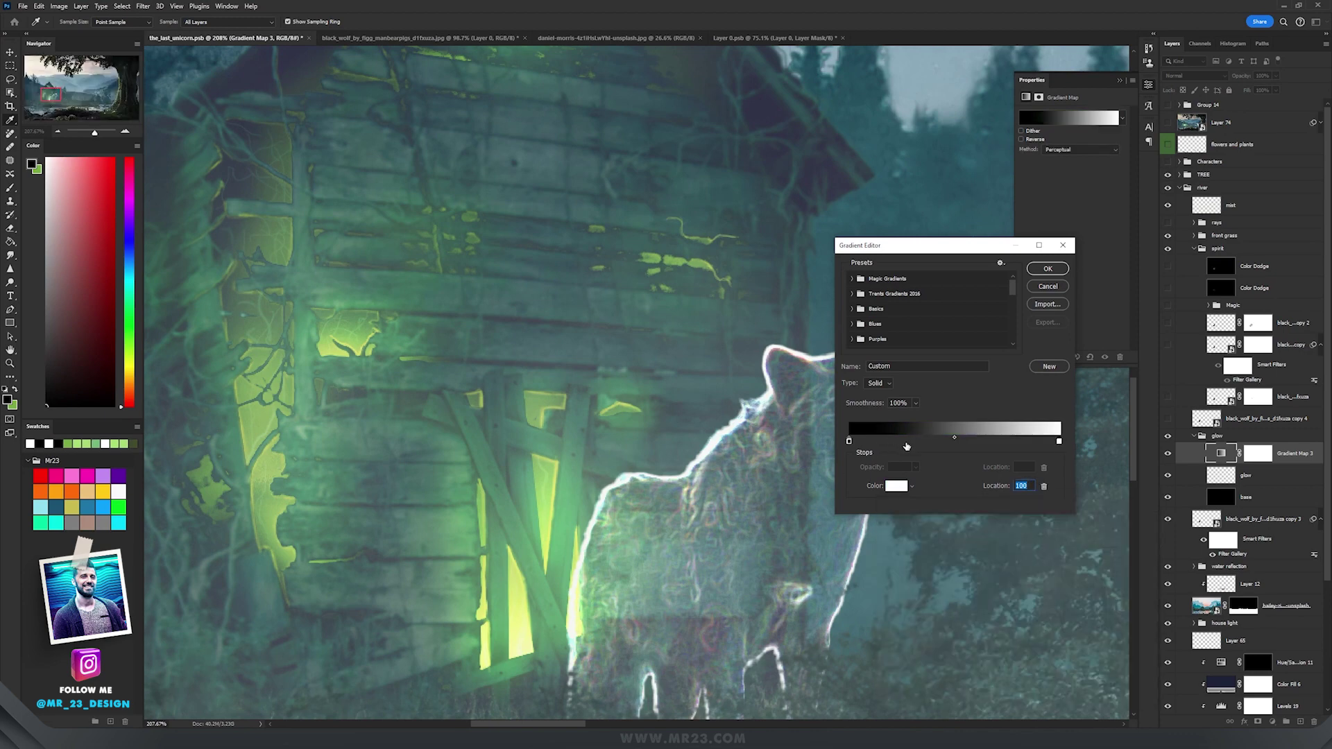
Step: Add a dark olive green (434935) colour stop to the gradient at location 27
{"action": "left_click", "coordinate": [905, 442]}
{"action": "double_click", "coordinate": [905, 442]}
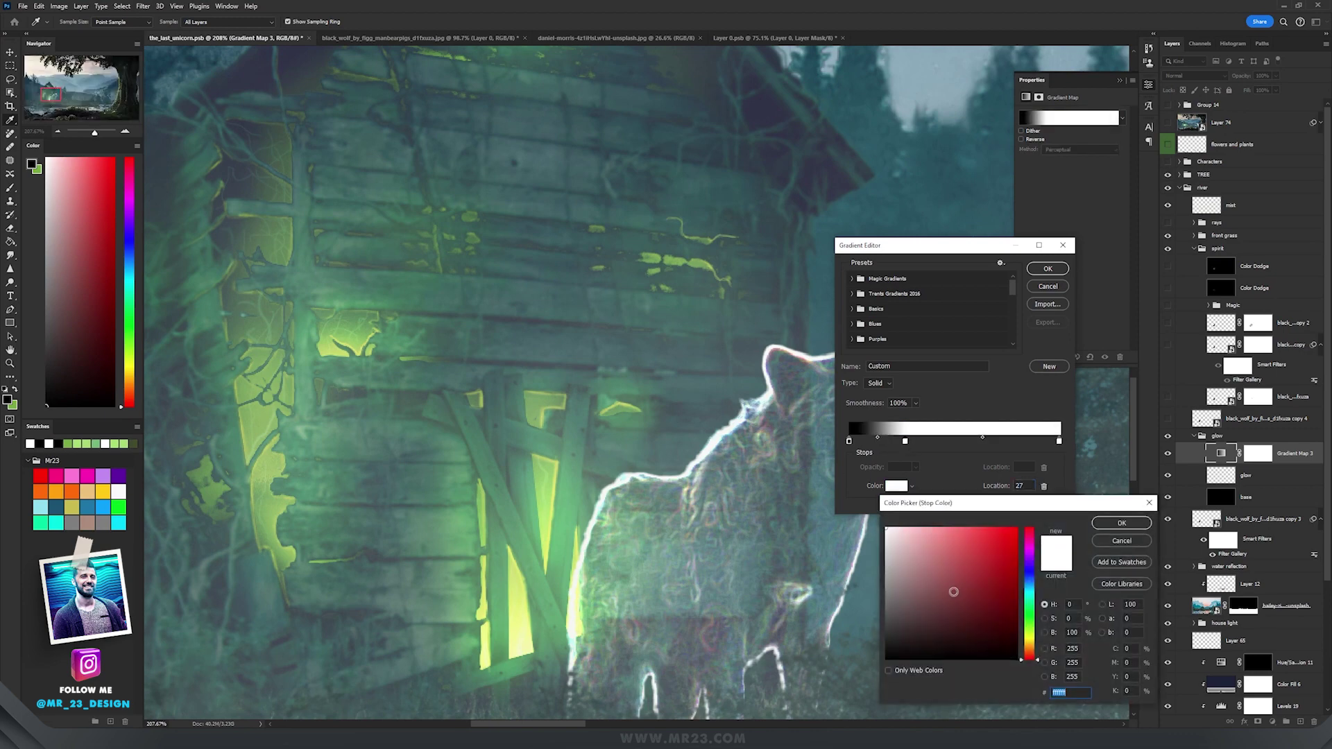
{"action": "left_click", "coordinate": [1030, 633]}
{"action": "left_click_drag", "start_coordinate": [958, 611], "coordinate": [922, 622]}
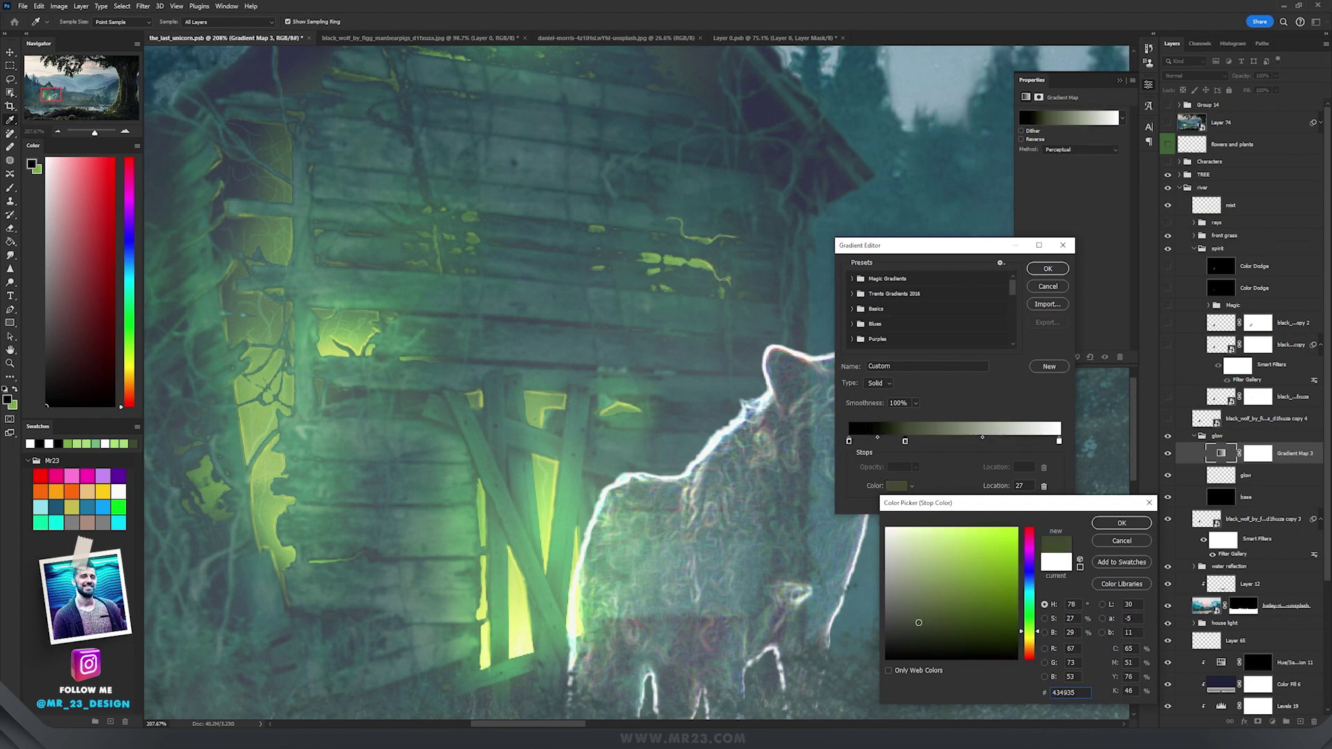
{"action": "key", "text": "Return"}
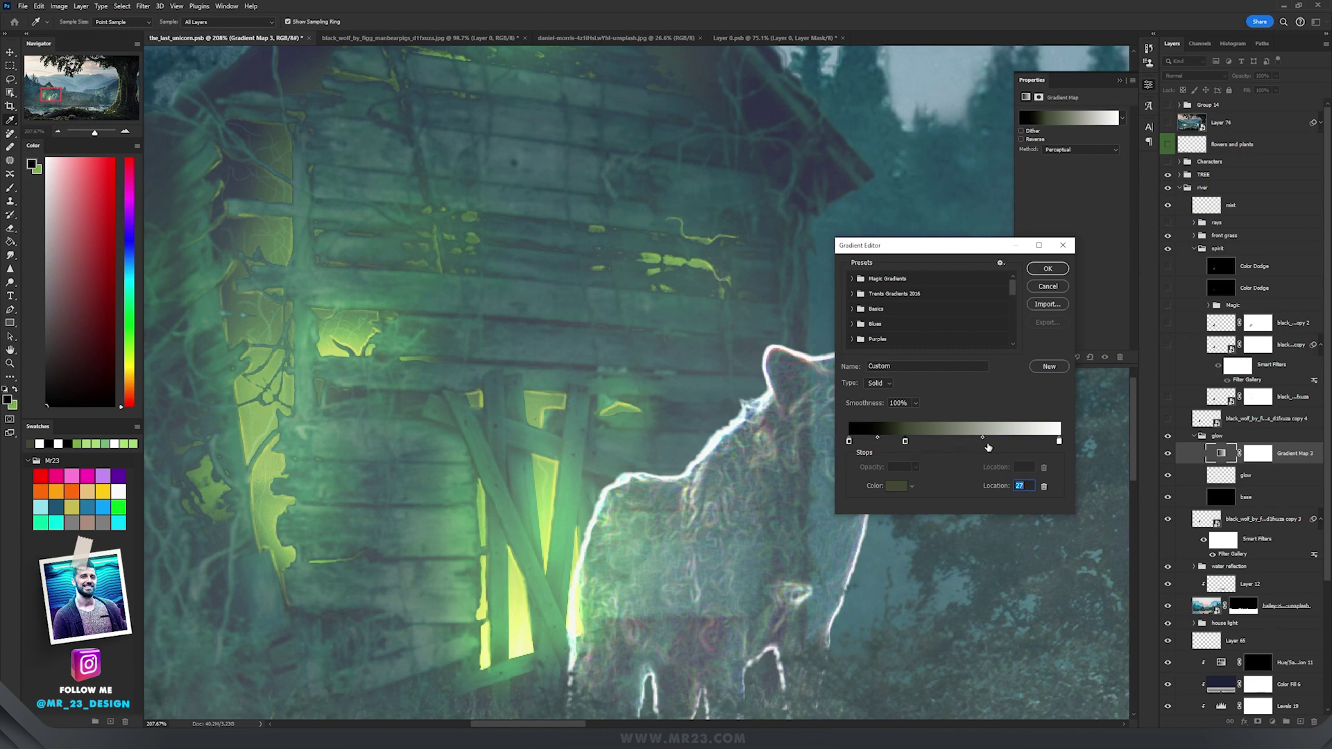
Step: Add a pale yellow-green (efffca) colour stop at location 66 and apply the gradient
{"action": "left_click", "coordinate": [987, 443]}
{"action": "double_click", "coordinate": [988, 443]}
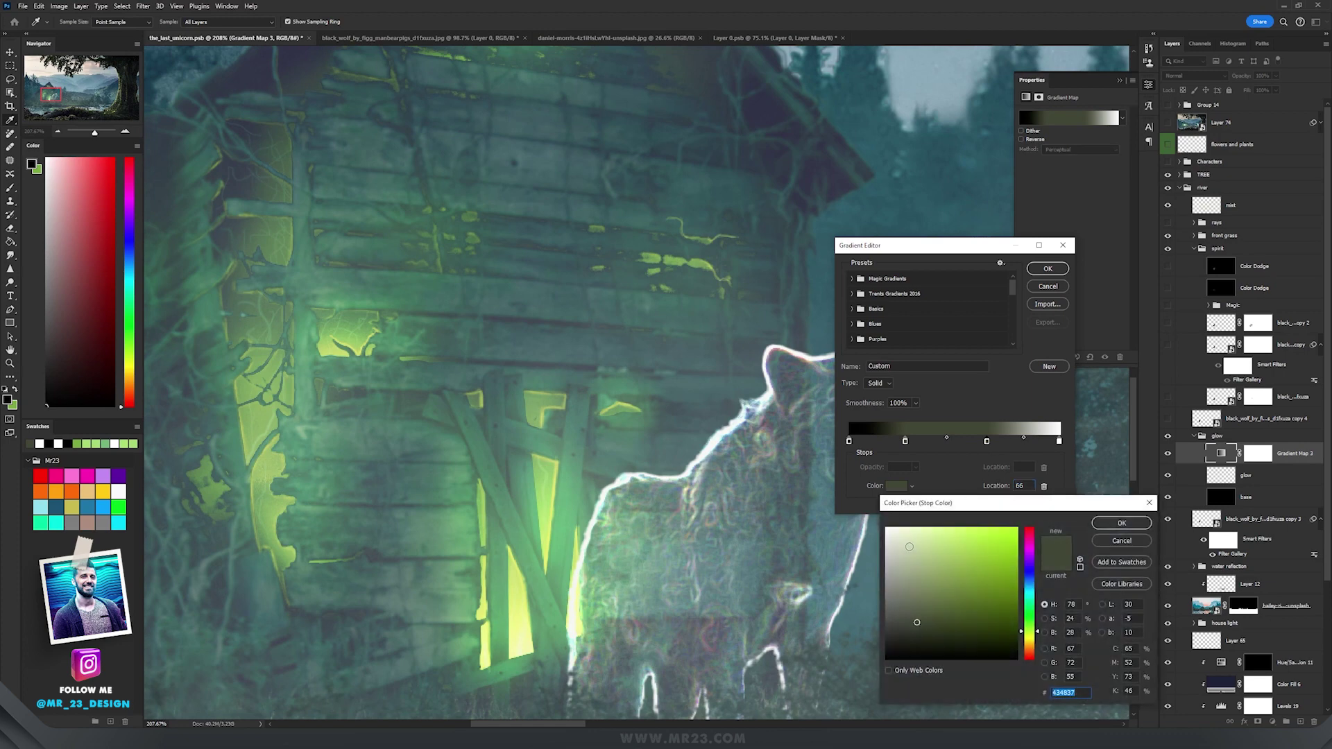
{"action": "left_click_drag", "start_coordinate": [917, 545], "coordinate": [913, 517]}
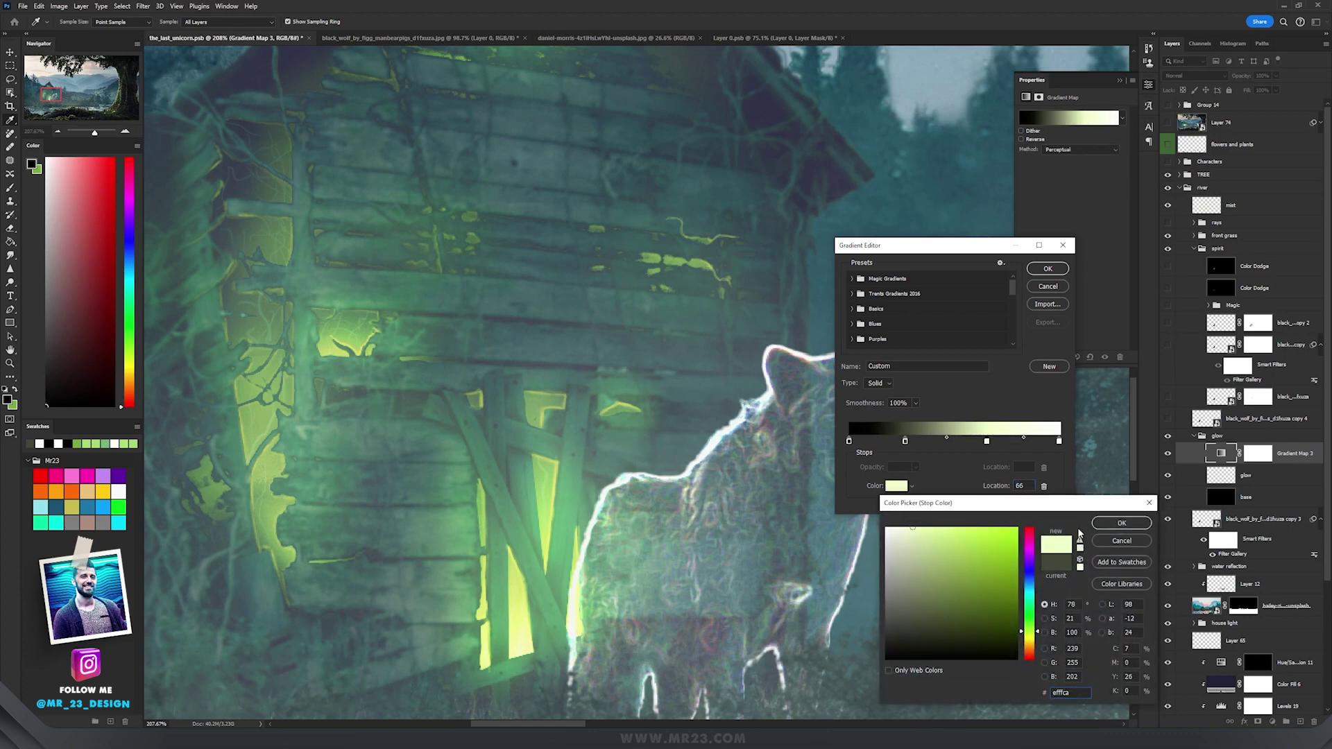
{"action": "left_click", "coordinate": [1122, 524]}
{"action": "left_click", "coordinate": [1048, 269]}
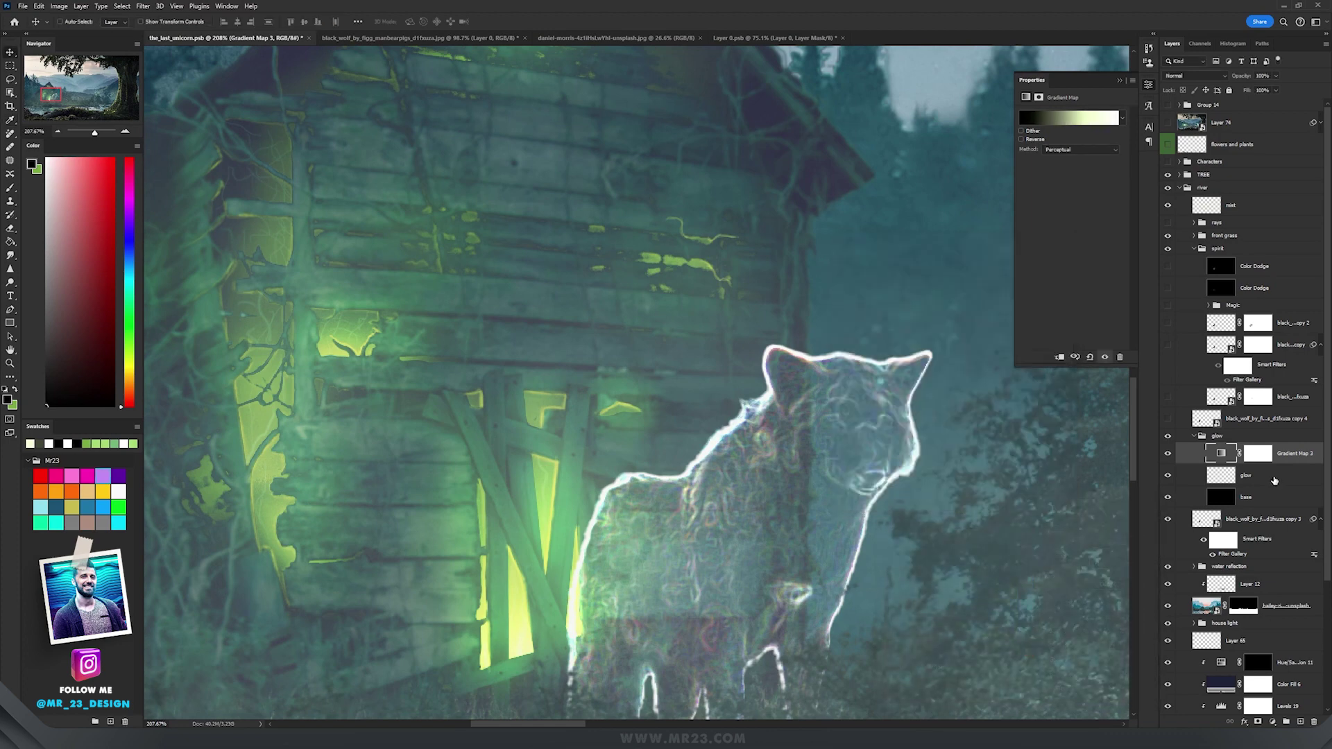
Step: Lower the opacity of the Glowing Edges wolf layer and make the glow layer active
{"action": "left_click", "coordinate": [1239, 476]}
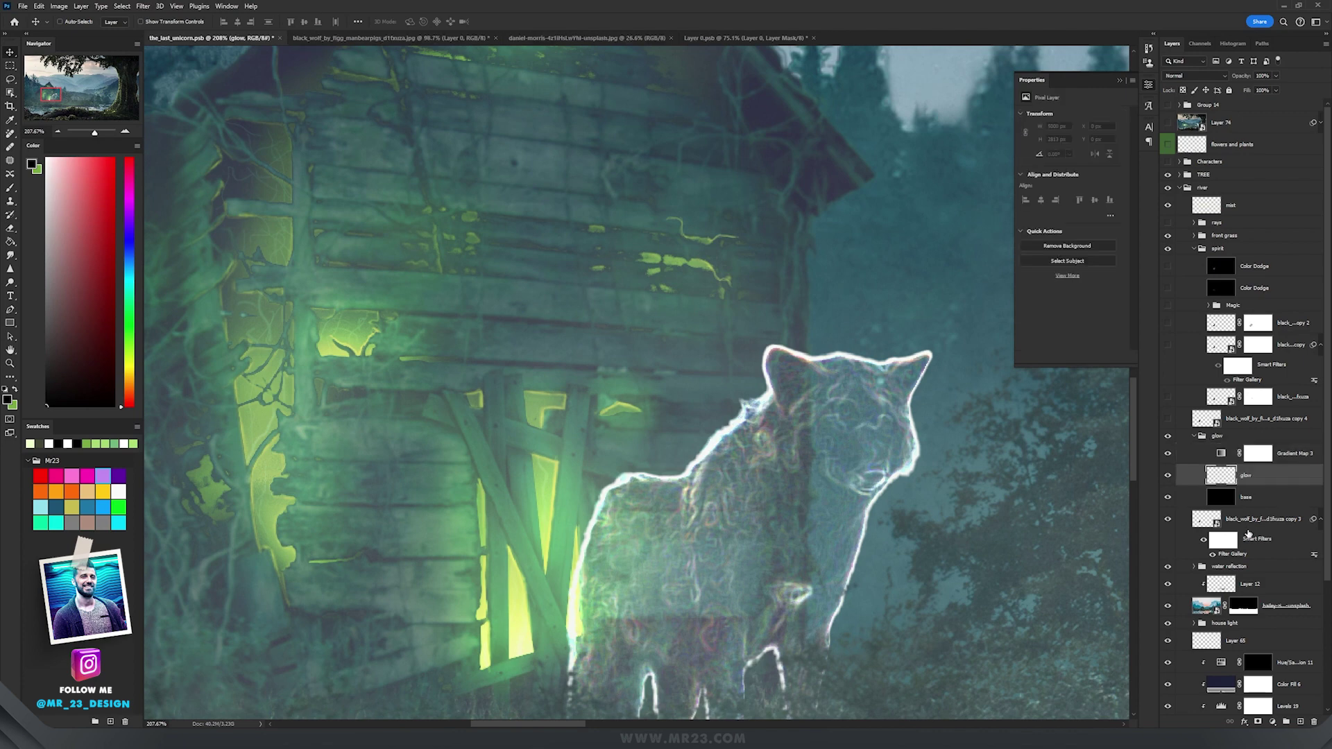
{"action": "left_click", "coordinate": [1249, 527]}
{"action": "mouse_move", "coordinate": [869, 465]}
{"action": "left_mouse_down"}
{"action": "mouse_move", "coordinate": [749, 431]}
{"action": "mouse_move", "coordinate": [850, 456]}
{"action": "left_mouse_up"}
{"action": "left_click", "coordinate": [1275, 76]}
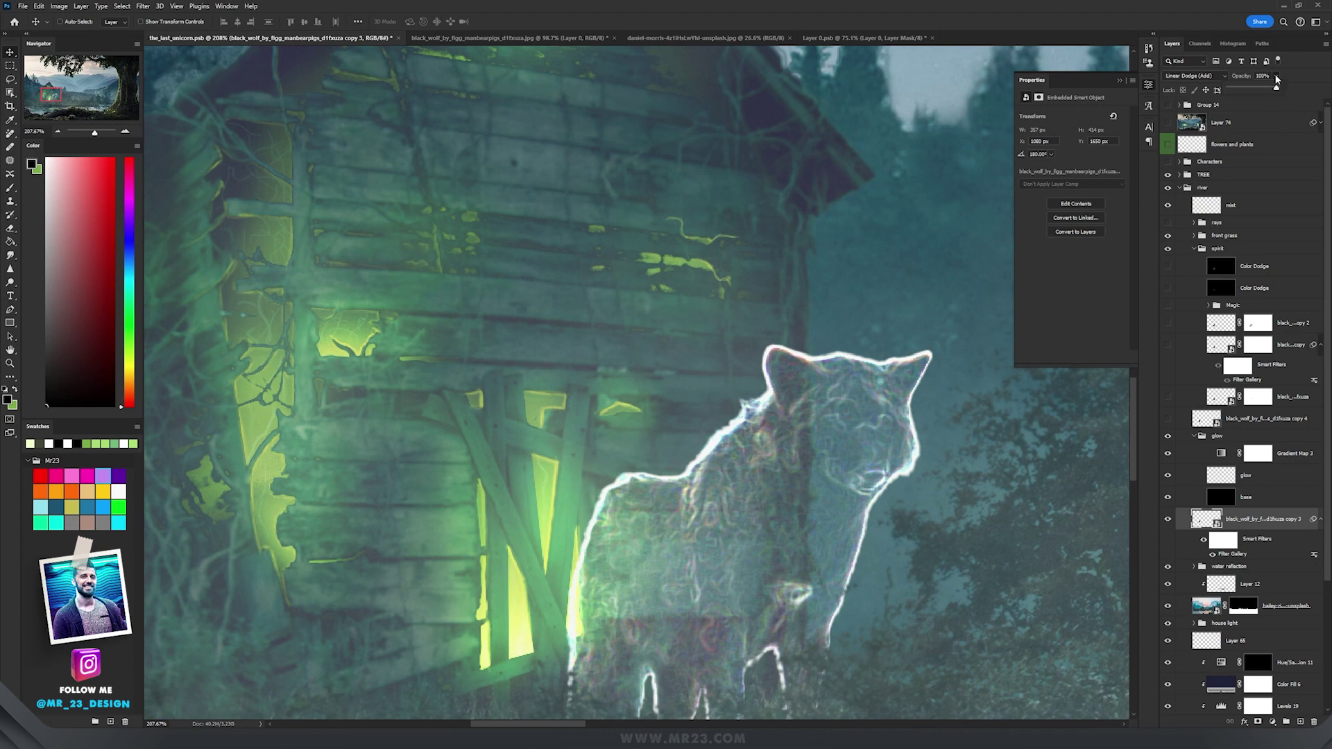
{"action": "left_click_drag", "start_coordinate": [1250, 90], "coordinate": [1242, 90]}
{"action": "left_click", "coordinate": [1263, 475]}
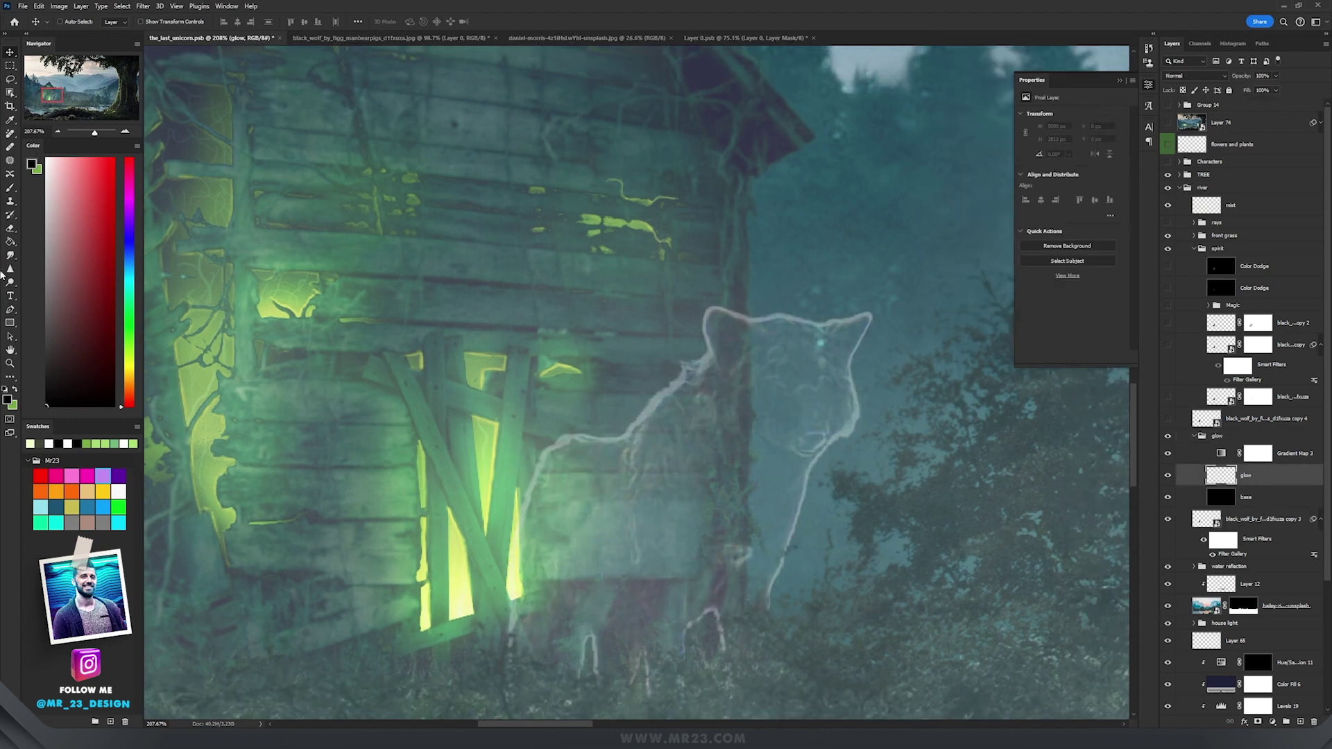
Step: Trace the wolf's back, head and pointed ears on the glow layer with a small, soft white brush at reduced flow
{"action": "key", "text": "b"}
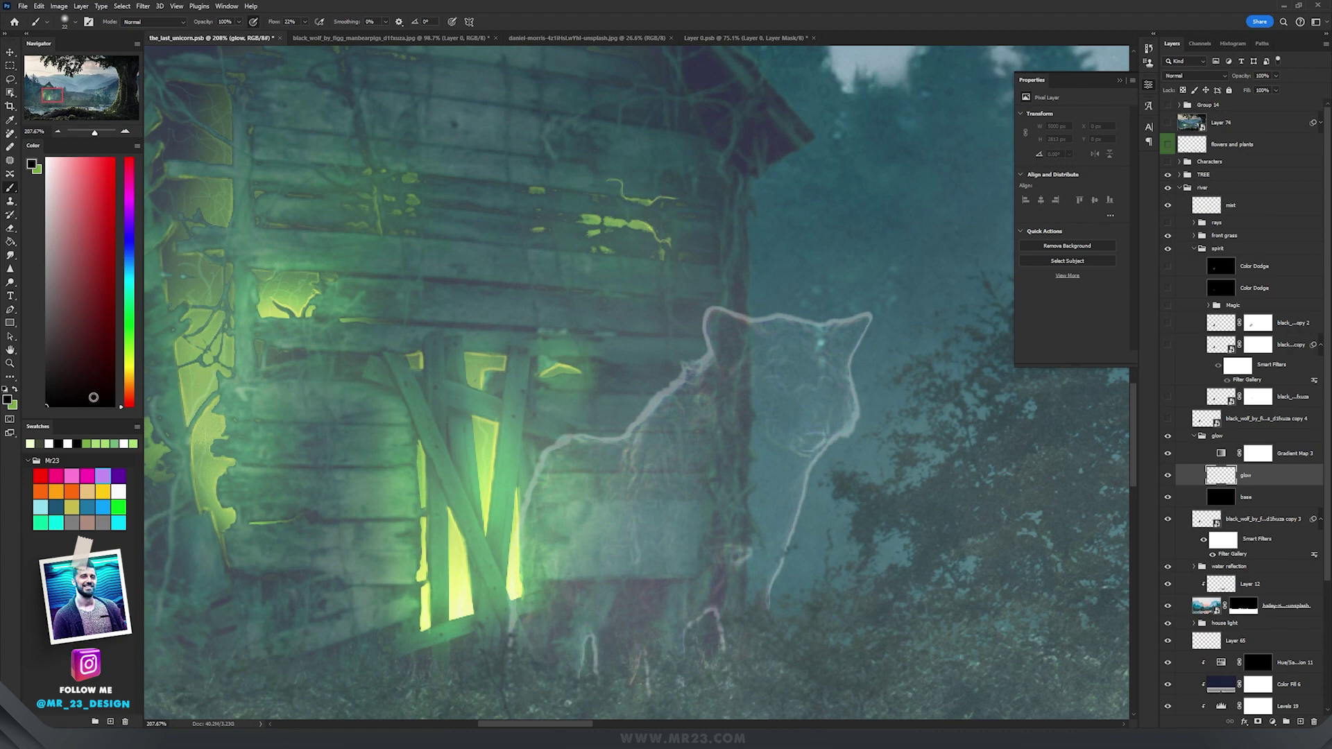
{"action": "key", "text": "d"}
{"action": "key", "text": "x"}
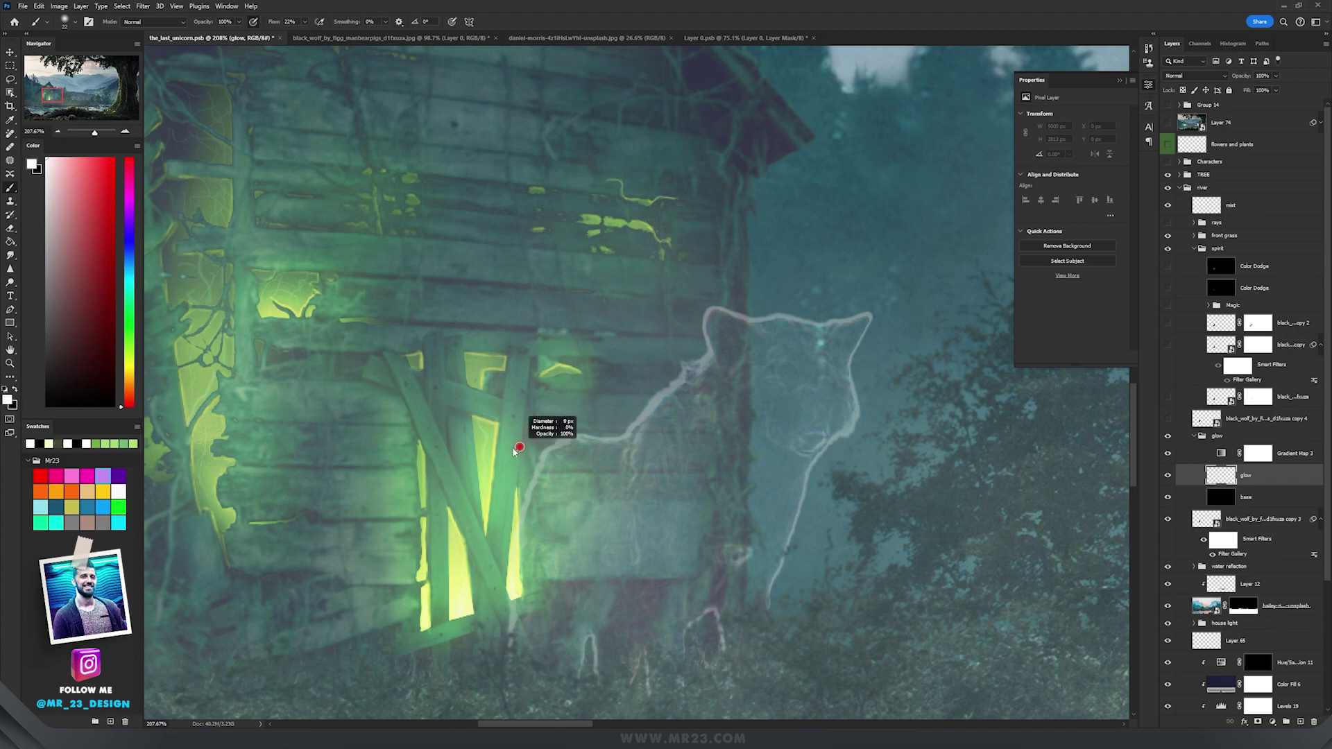
{"action": "left_click", "coordinate": [304, 22]}
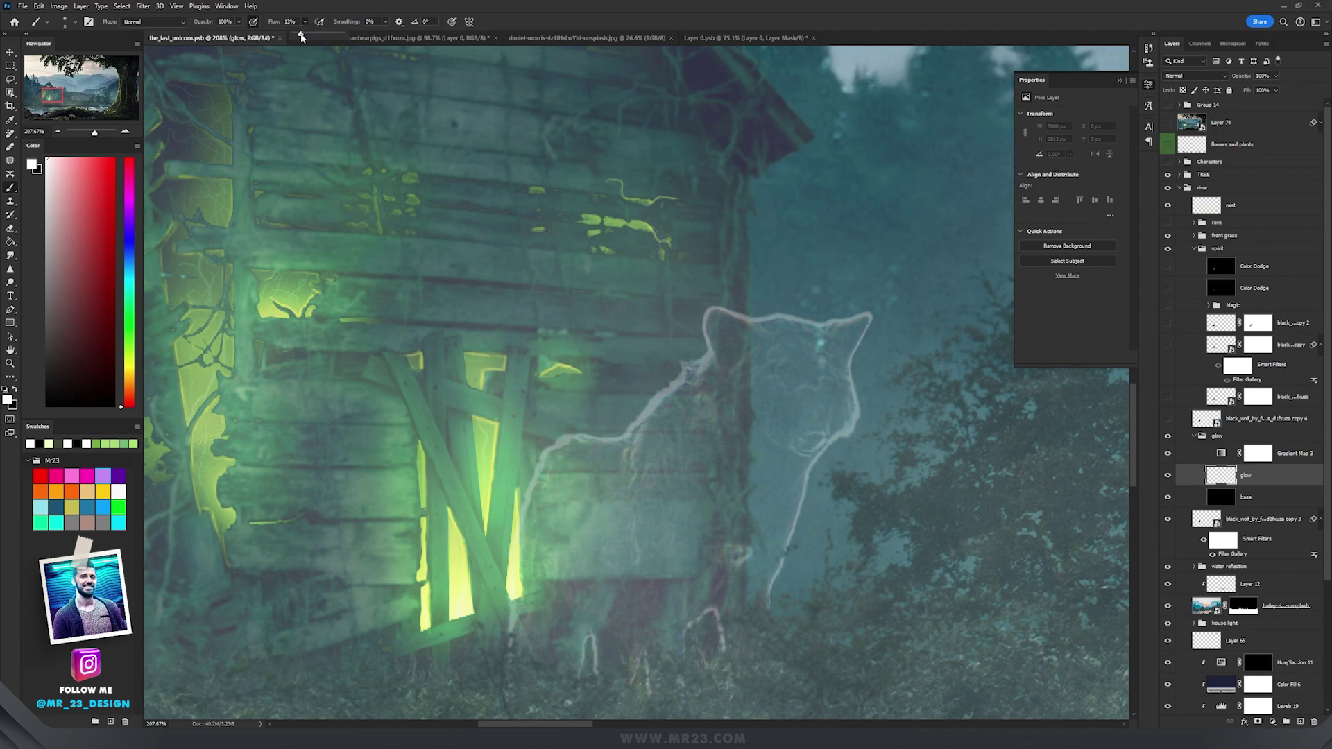
{"action": "left_click", "coordinate": [332, 5]}
{"action": "left_click_drag", "start_coordinate": [514, 680], "coordinate": [517, 582]}
{"action": "mouse_move", "coordinate": [523, 511]}
{"action": "left_mouse_down"}
{"action": "mouse_move", "coordinate": [555, 444]}
{"action": "mouse_move", "coordinate": [545, 458]}
{"action": "mouse_move", "coordinate": [579, 434]}
{"action": "mouse_move", "coordinate": [607, 433]}
{"action": "mouse_move", "coordinate": [570, 442]}
{"action": "mouse_move", "coordinate": [627, 432]}
{"action": "mouse_move", "coordinate": [630, 447]}
{"action": "mouse_move", "coordinate": [690, 375]}
{"action": "mouse_move", "coordinate": [704, 330]}
{"action": "mouse_move", "coordinate": [736, 315]}
{"action": "mouse_move", "coordinate": [785, 319]}
{"action": "mouse_move", "coordinate": [853, 444]}
{"action": "left_mouse_up"}
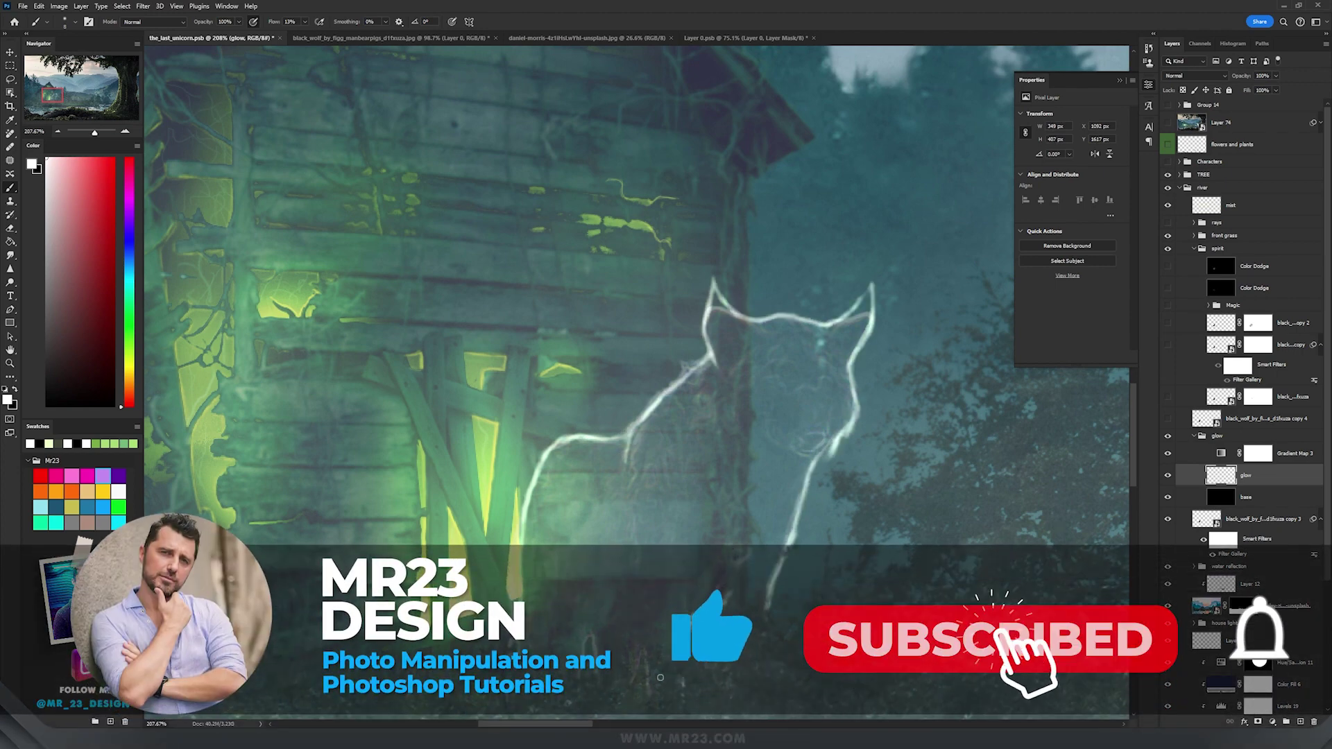
Step: Paint white glow details for the wolf's lower legs, shoulder line, eyes, muzzle and ear tips
{"action": "left_click_drag", "start_coordinate": [645, 647], "coordinate": [633, 697]}
{"action": "left_click_drag", "start_coordinate": [631, 431], "coordinate": [617, 470]}
{"action": "left_click_drag", "start_coordinate": [754, 376], "coordinate": [816, 384]}
{"action": "left_click_drag", "start_coordinate": [749, 411], "coordinate": [811, 454]}
{"action": "left_click_drag", "start_coordinate": [713, 359], "coordinate": [722, 375]}
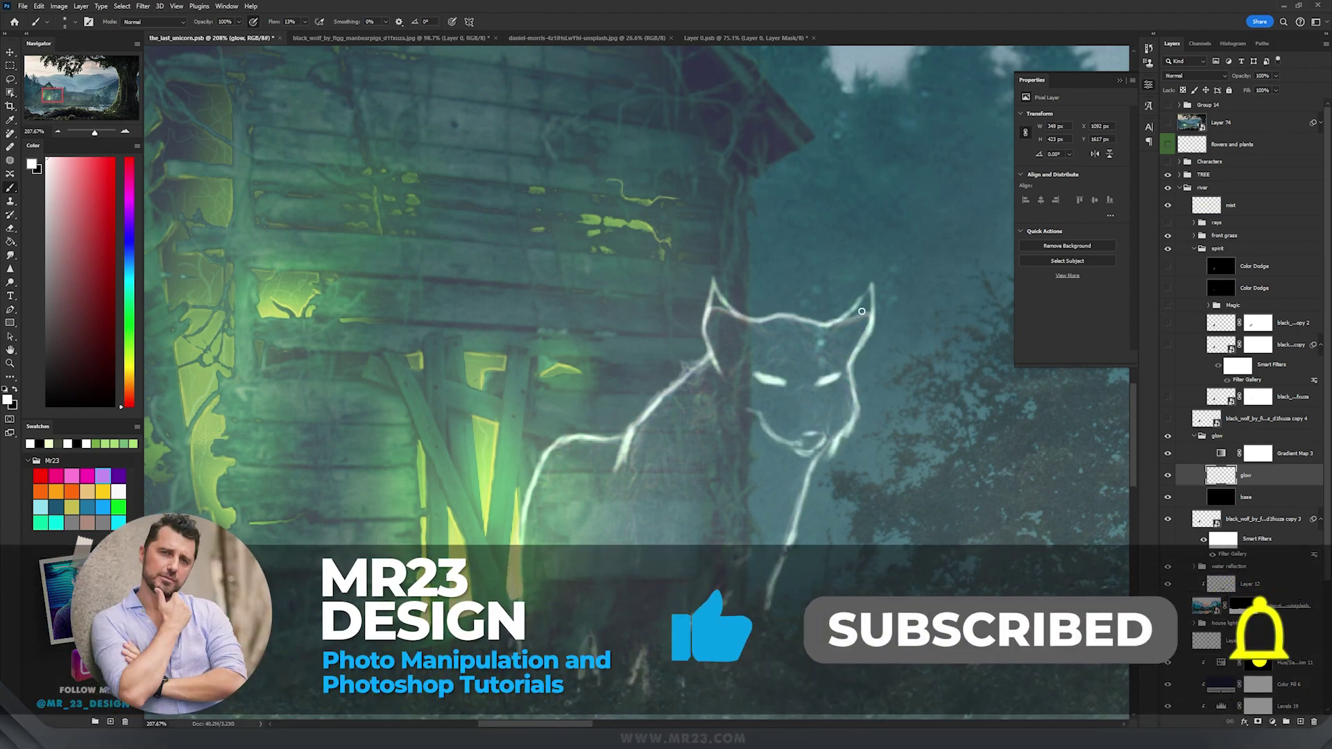
{"action": "left_click_drag", "start_coordinate": [859, 305], "coordinate": [872, 285]}
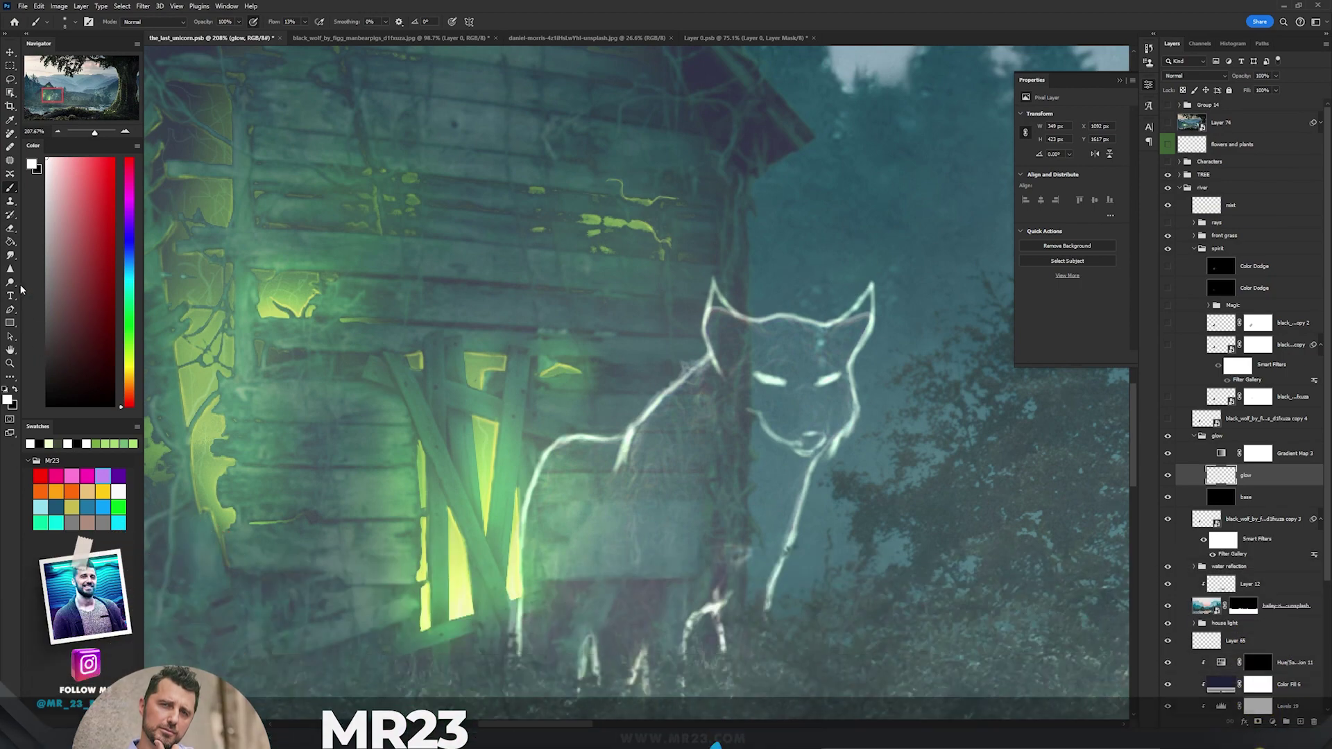
Step: Smudge the painted glow lines at the wolf's shoulder, ears and front leg to taper their ends
{"action": "left_click", "coordinate": [10, 254]}
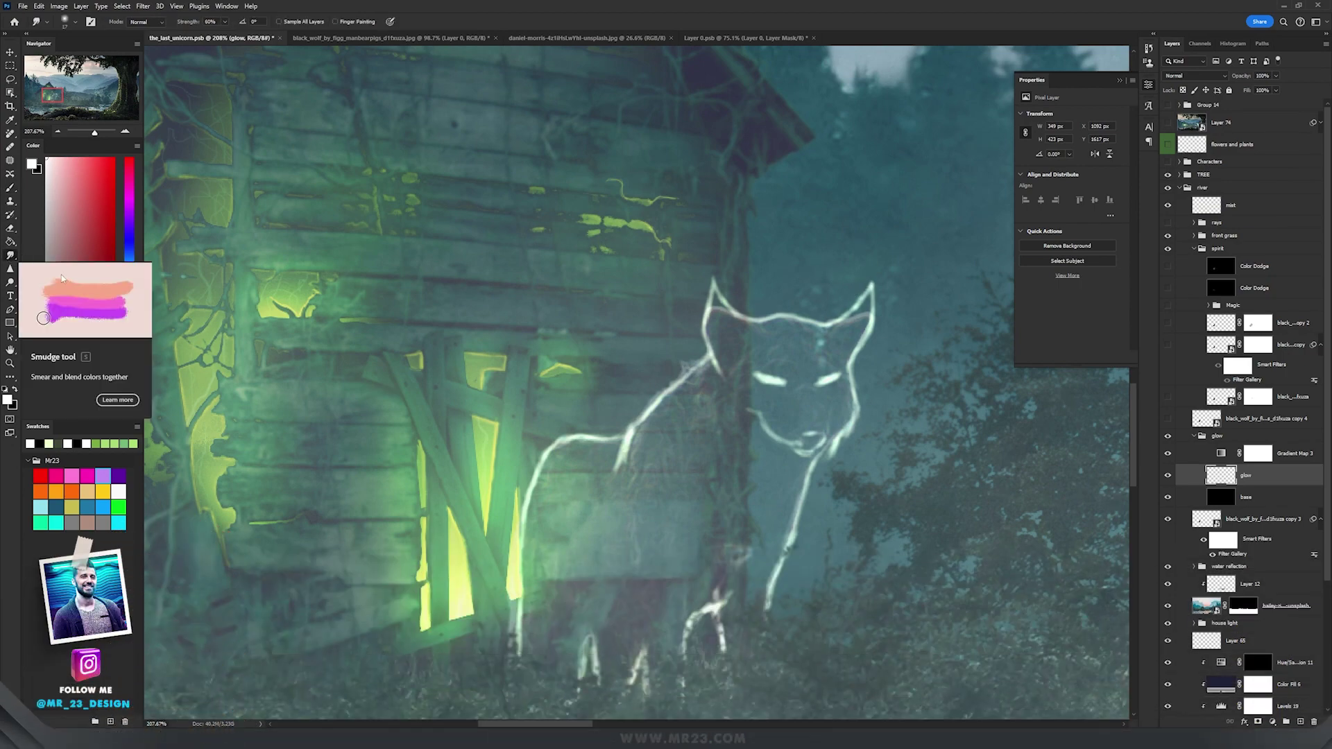
{"action": "left_click_drag", "start_coordinate": [639, 448], "coordinate": [608, 487]}
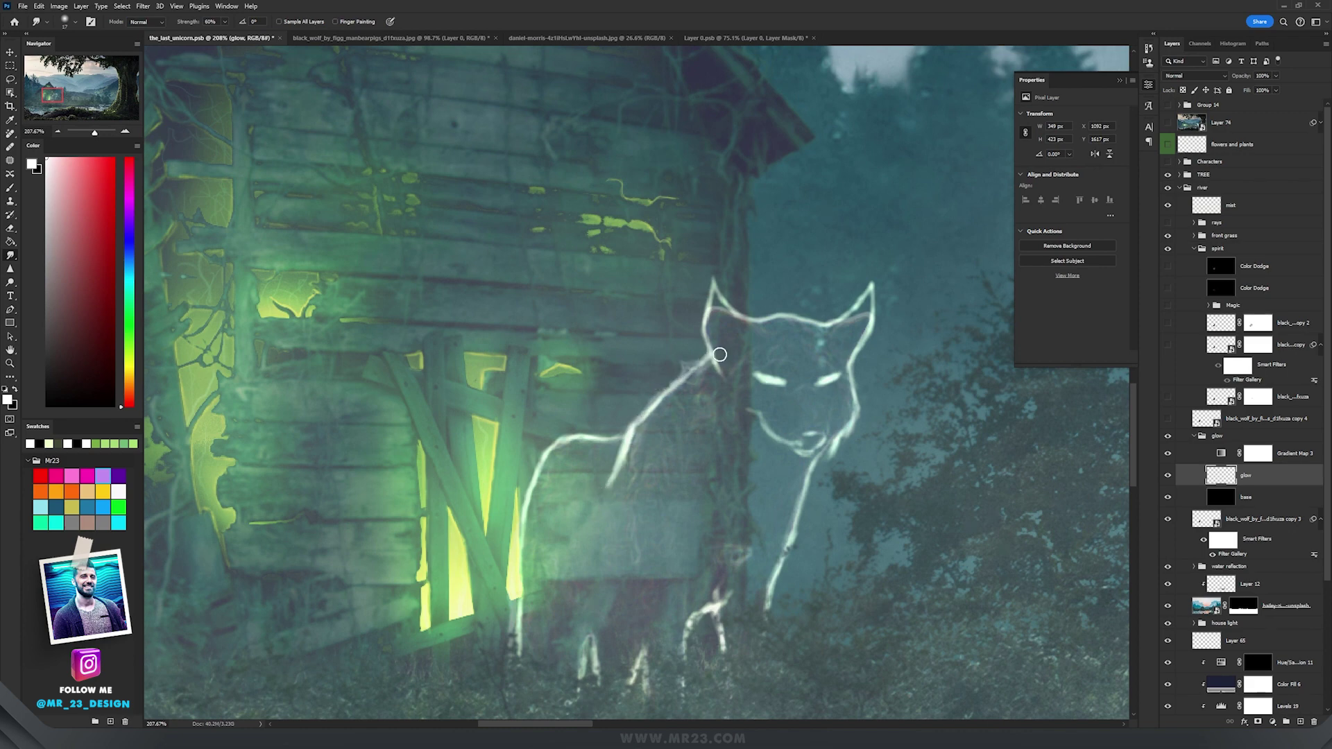
{"action": "mouse_move", "coordinate": [705, 329]}
{"action": "left_mouse_down"}
{"action": "mouse_move", "coordinate": [707, 272]}
{"action": "mouse_move", "coordinate": [741, 315]}
{"action": "mouse_move", "coordinate": [815, 320]}
{"action": "mouse_move", "coordinate": [830, 335]}
{"action": "mouse_move", "coordinate": [873, 272]}
{"action": "left_mouse_up"}
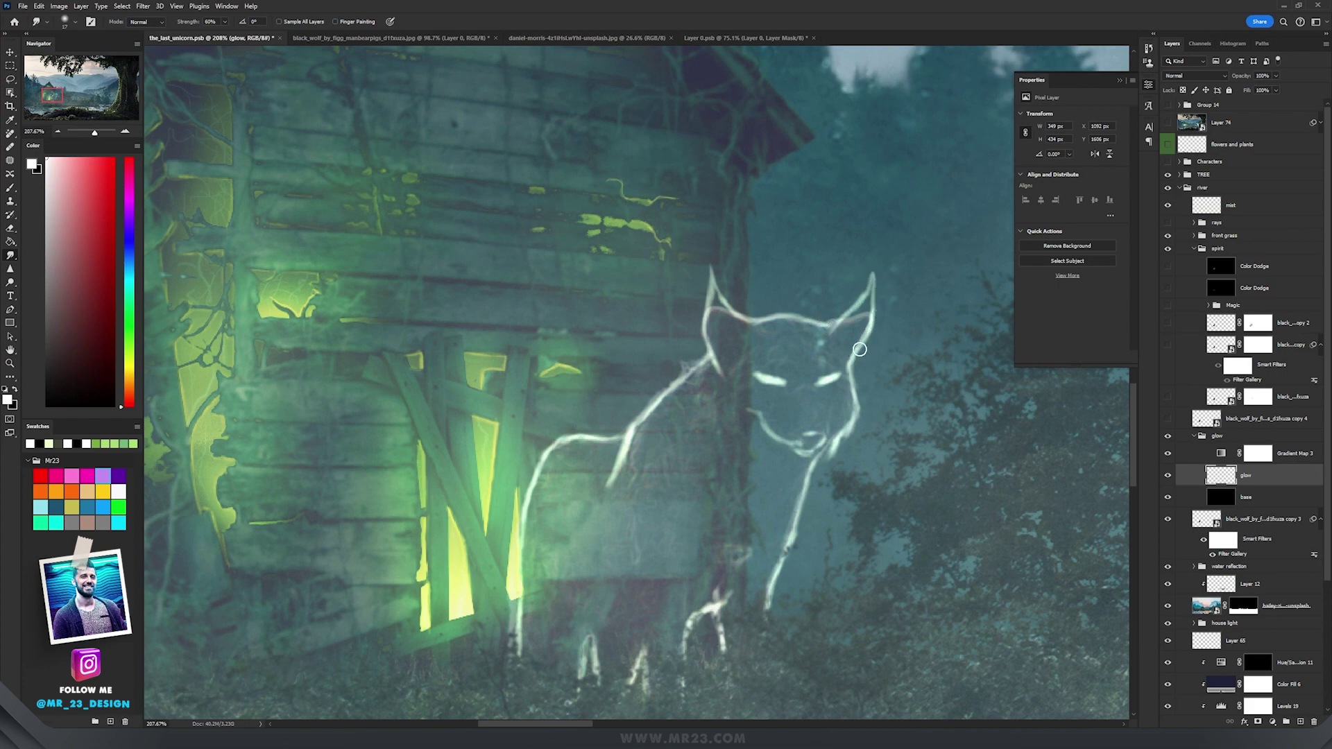
{"action": "left_click_drag", "start_coordinate": [796, 542], "coordinate": [778, 581]}
Step: Raise the opacity of the Linear Dodge (Add) Glowing Edges wolf layer
{"action": "left_click", "coordinate": [1238, 520]}
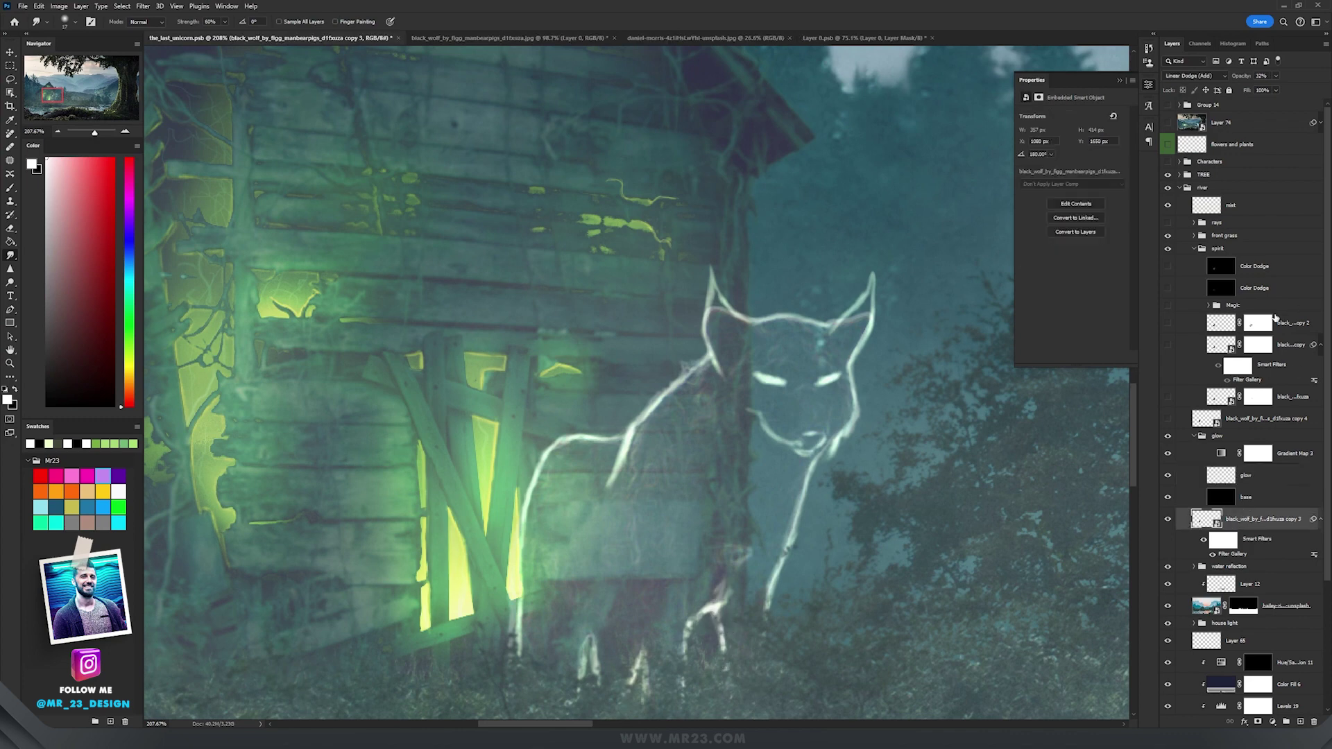
{"action": "left_click", "coordinate": [1275, 76]}
{"action": "left_click", "coordinate": [953, 5]}
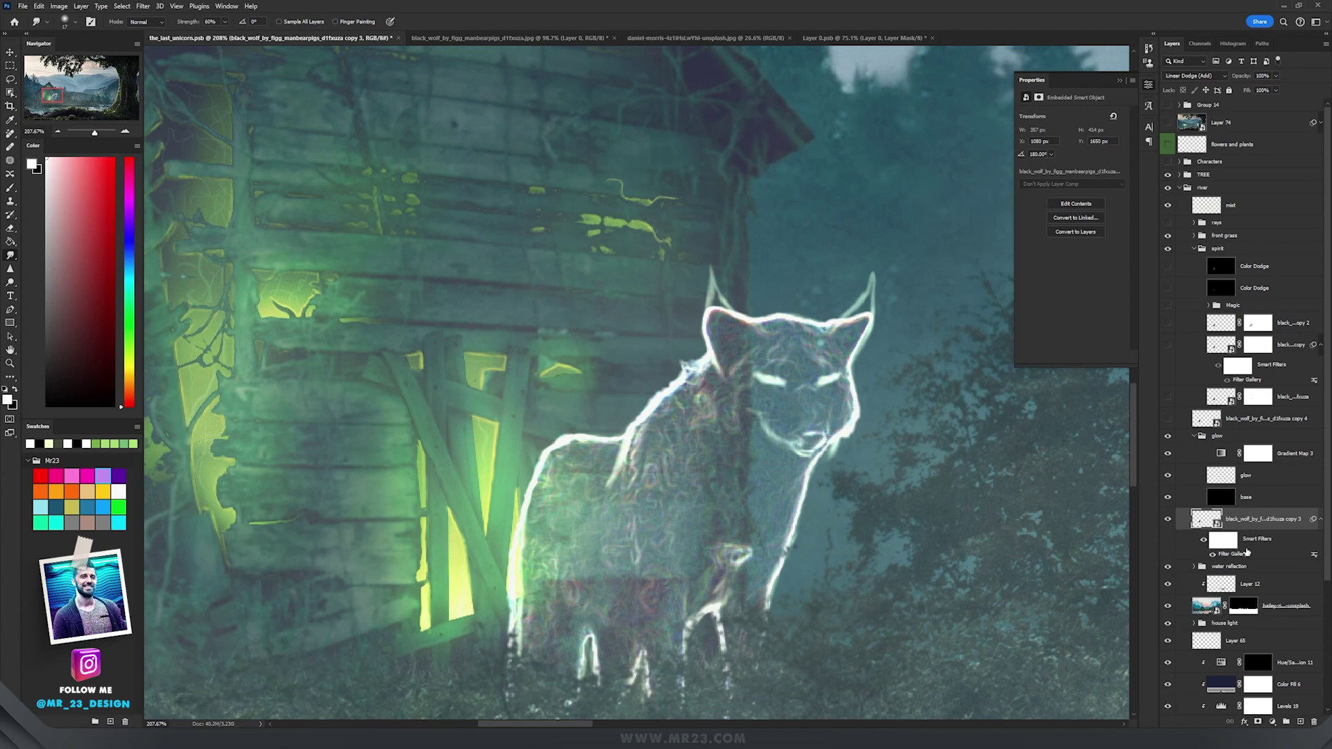
Step: Add a layer mask to the Glowing Edges wolf layer and paint black over its original ears and head outline
{"action": "left_click", "coordinate": [1257, 723]}
{"action": "key", "text": "b"}
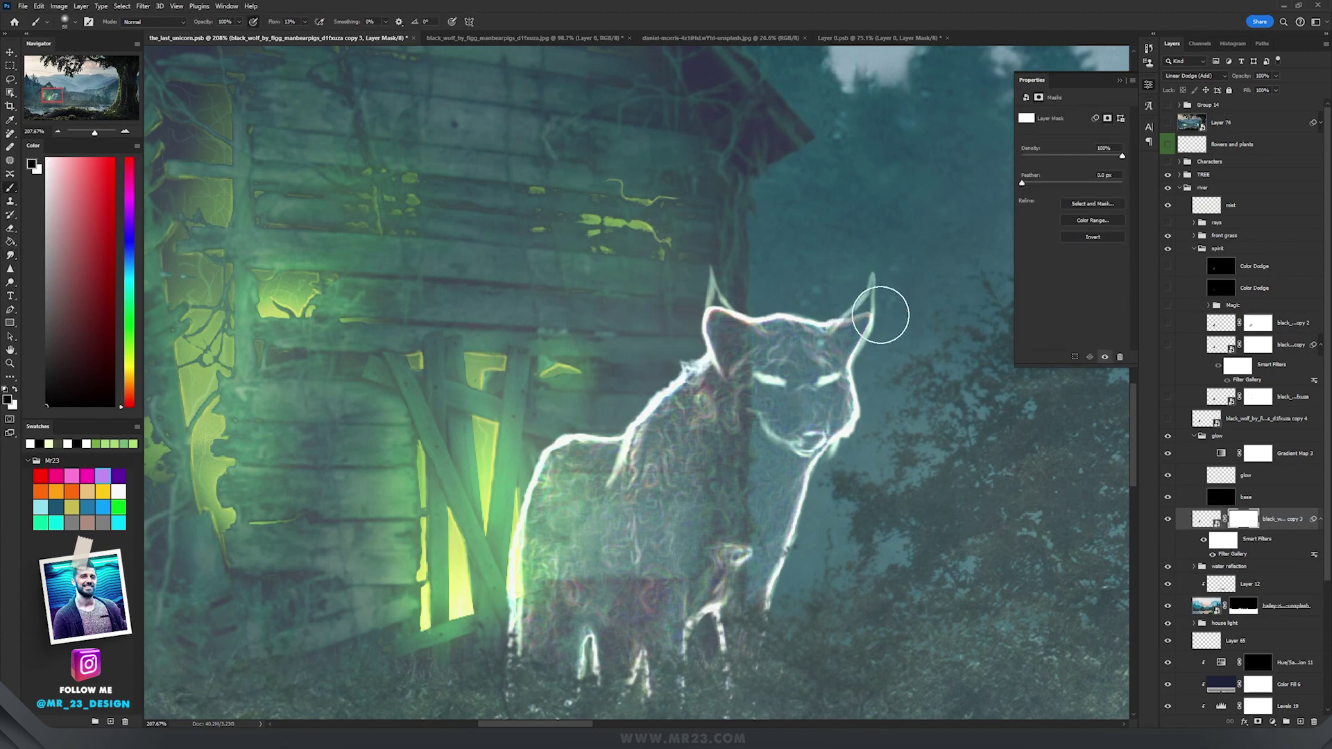
{"action": "mouse_move", "coordinate": [875, 287]}
{"action": "left_mouse_down"}
{"action": "mouse_move", "coordinate": [739, 316]}
{"action": "mouse_move", "coordinate": [897, 289]}
{"action": "mouse_move", "coordinate": [713, 319]}
{"action": "left_mouse_up"}
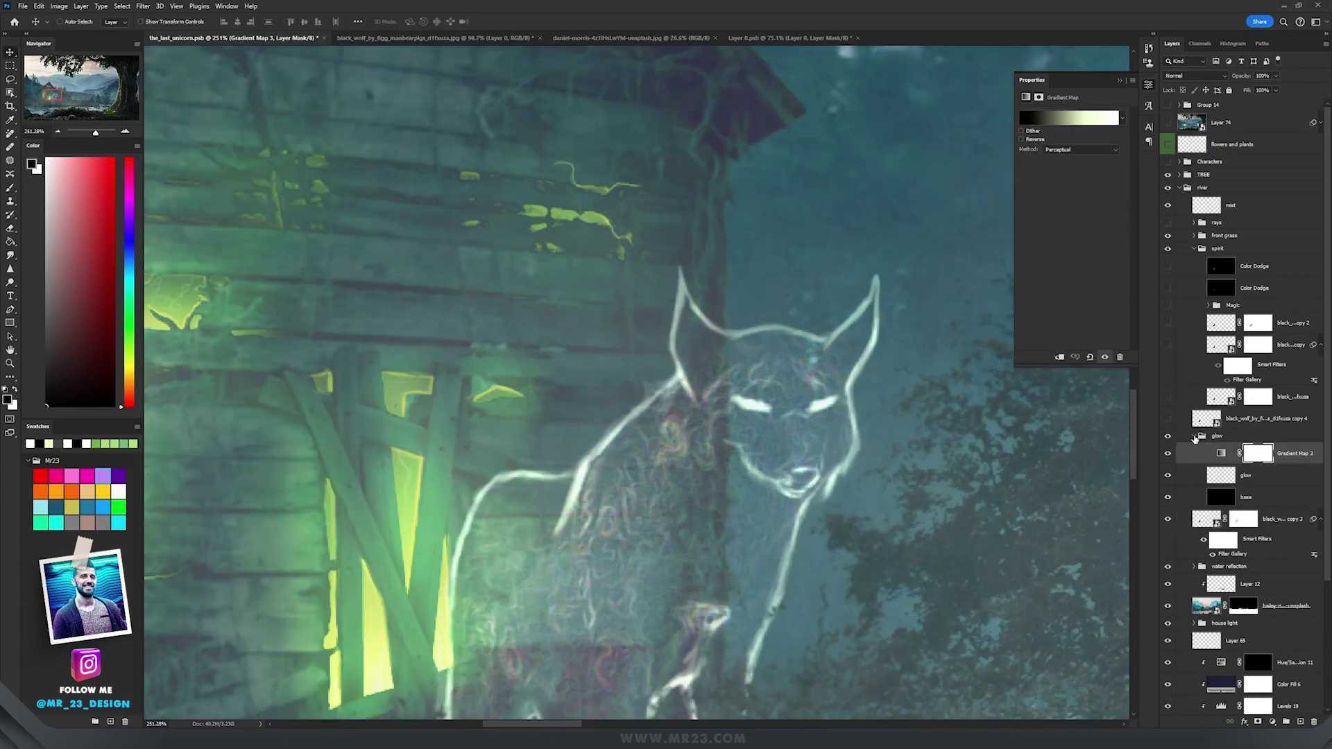
Step: Collapse the glow group, add a new layer above it, fill it with black and set its blend mode to Color Dodge
{"action": "left_click", "coordinate": [1194, 438]}
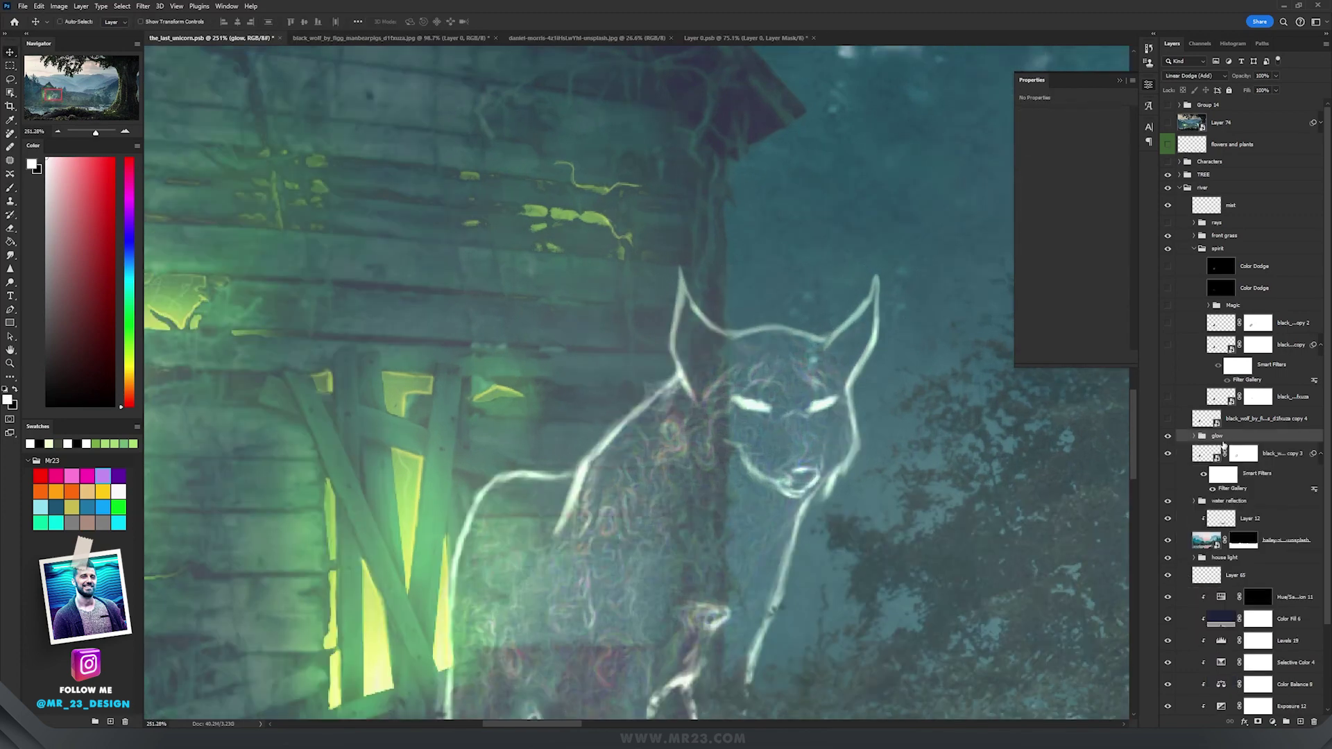
{"action": "key", "text": "ctrl+shift+alt+n"}
{"action": "key", "text": "g"}
{"action": "key", "text": "d"}
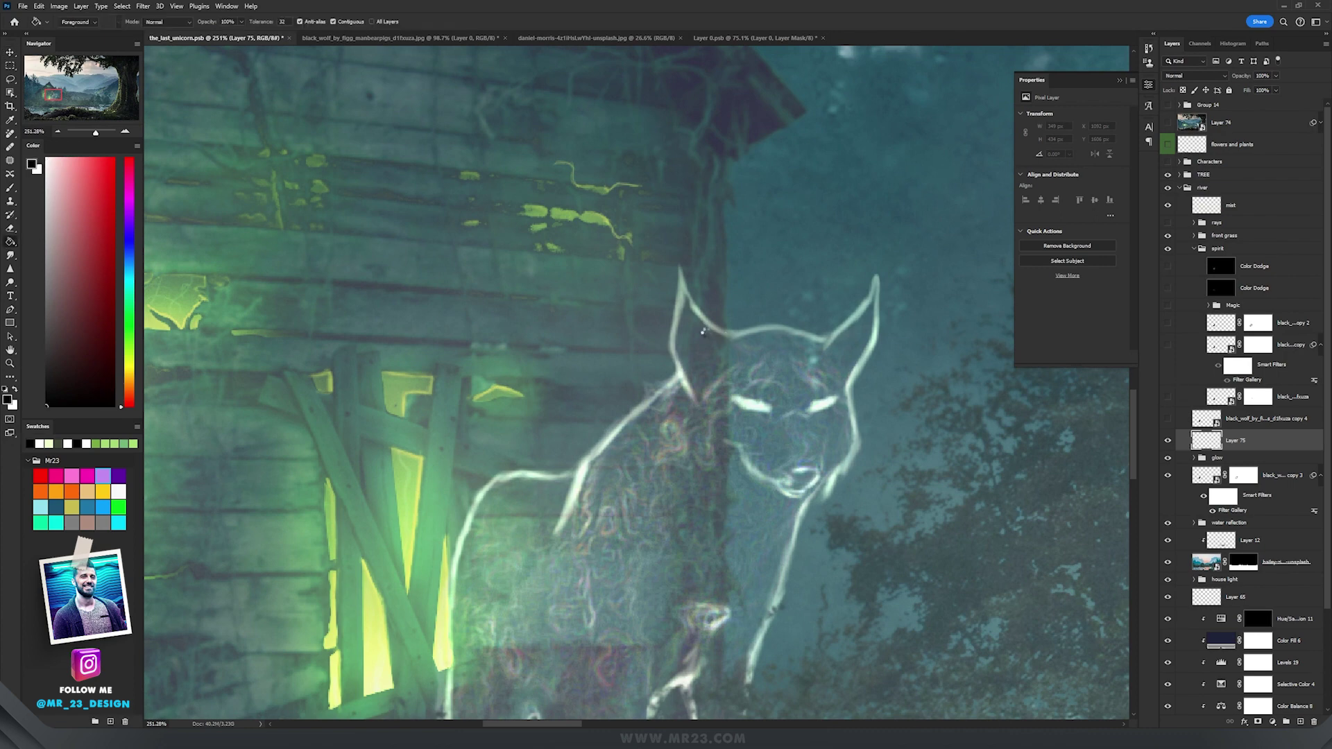
{"action": "left_click", "coordinate": [711, 338]}
{"action": "left_click", "coordinate": [1193, 75]}
{"action": "left_click", "coordinate": [1191, 173]}
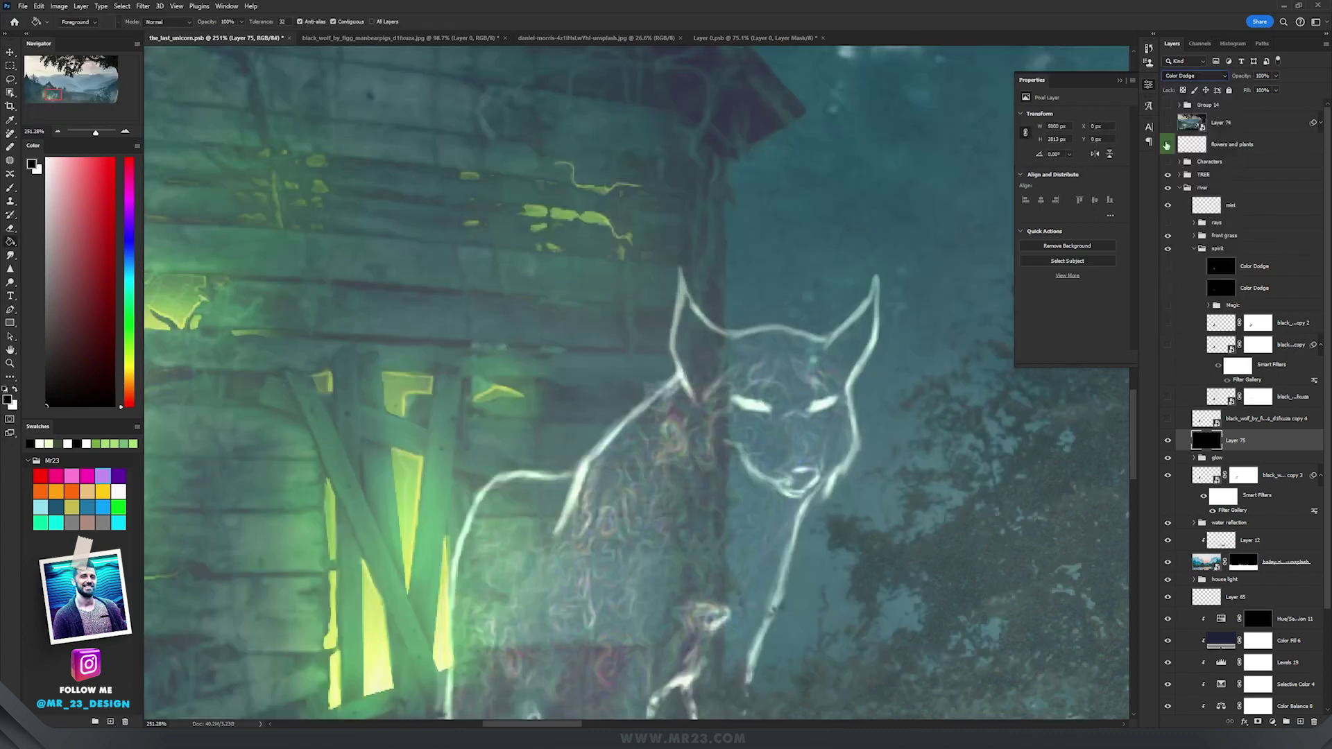
Step: Paint soft white light along the wolf's outline, face and legs on the Color Dodge layer to intensify the glow
{"action": "left_click", "coordinate": [9, 188]}
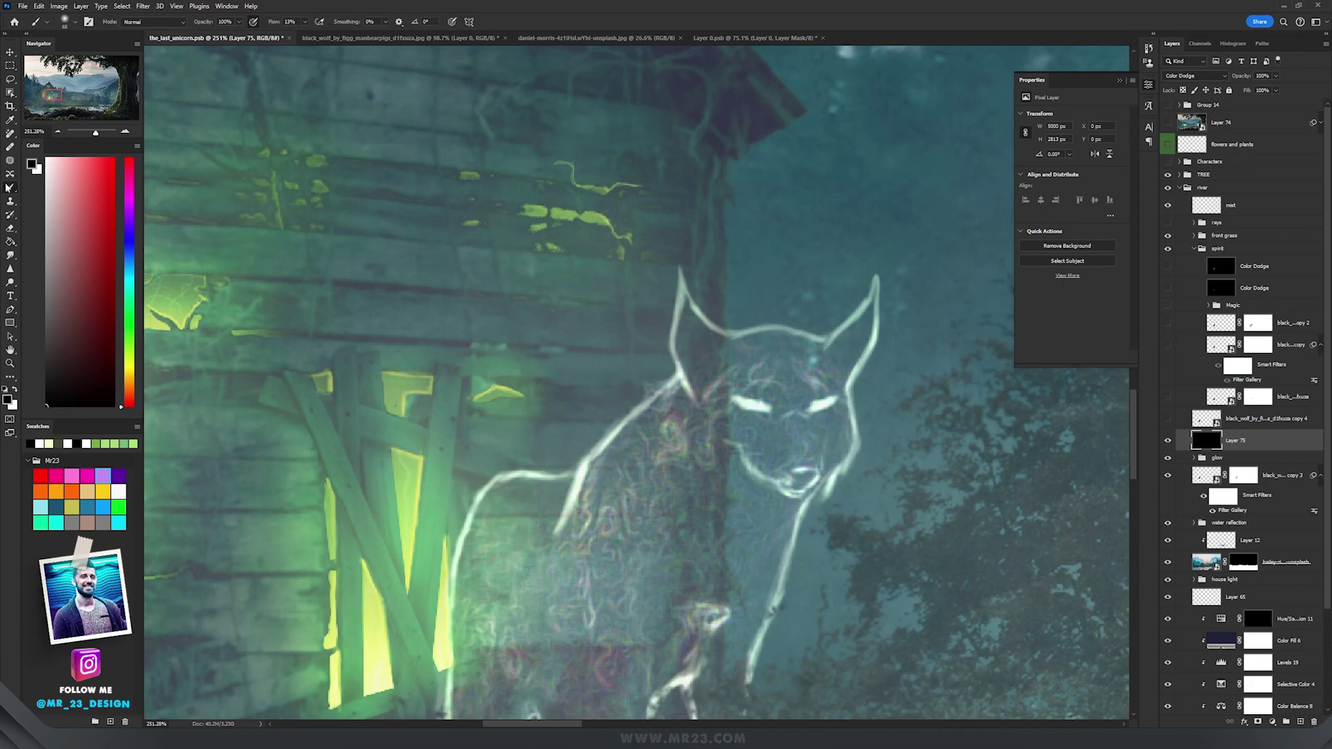
{"action": "key", "text": "x"}
{"action": "mouse_move", "coordinate": [575, 486]}
{"action": "left_mouse_down"}
{"action": "mouse_move", "coordinate": [541, 499]}
{"action": "mouse_move", "coordinate": [583, 470]}
{"action": "left_mouse_up"}
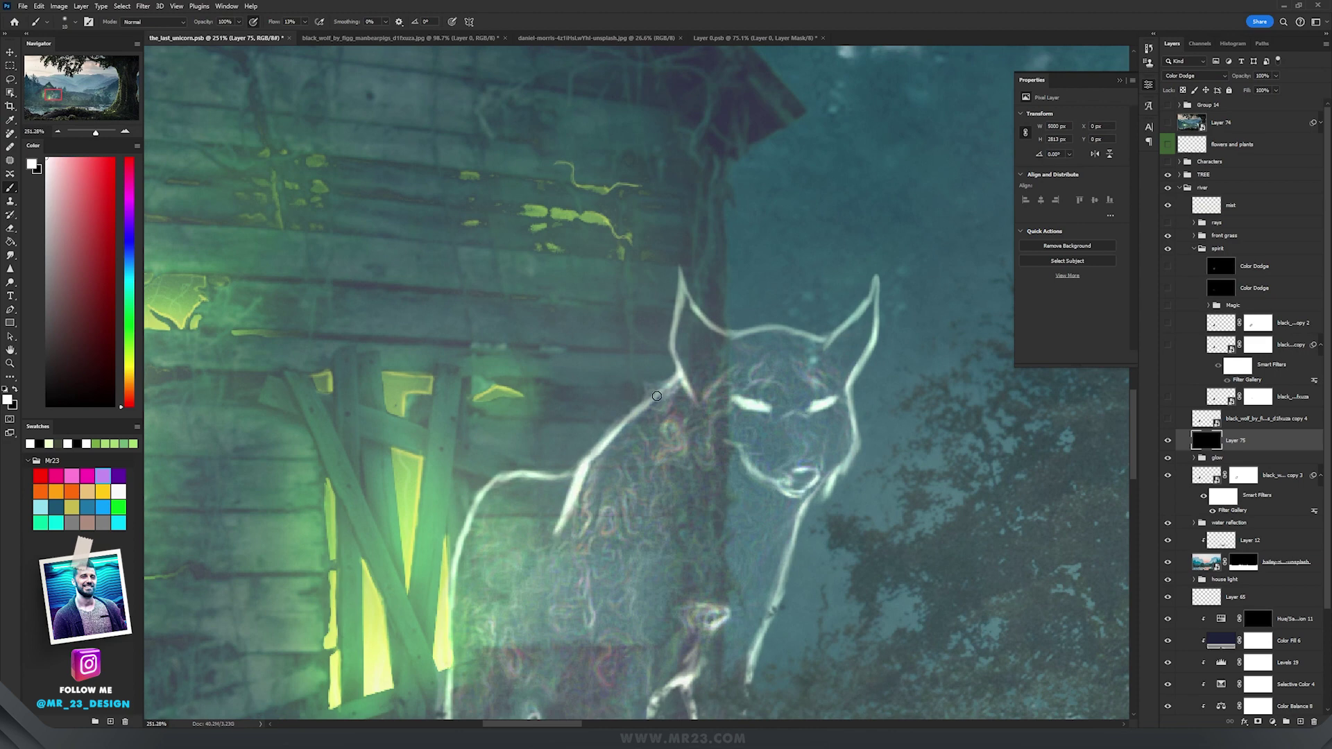
{"action": "mouse_move", "coordinate": [656, 396]}
{"action": "left_mouse_down"}
{"action": "mouse_move", "coordinate": [678, 367]}
{"action": "mouse_move", "coordinate": [679, 281]}
{"action": "mouse_move", "coordinate": [700, 311]}
{"action": "mouse_move", "coordinate": [804, 340]}
{"action": "mouse_move", "coordinate": [841, 328]}
{"action": "mouse_move", "coordinate": [872, 279]}
{"action": "mouse_move", "coordinate": [876, 317]}
{"action": "mouse_move", "coordinate": [850, 392]}
{"action": "mouse_move", "coordinate": [859, 417]}
{"action": "mouse_move", "coordinate": [820, 471]}
{"action": "mouse_move", "coordinate": [763, 392]}
{"action": "mouse_move", "coordinate": [704, 552]}
{"action": "mouse_move", "coordinate": [614, 601]}
{"action": "left_mouse_up"}
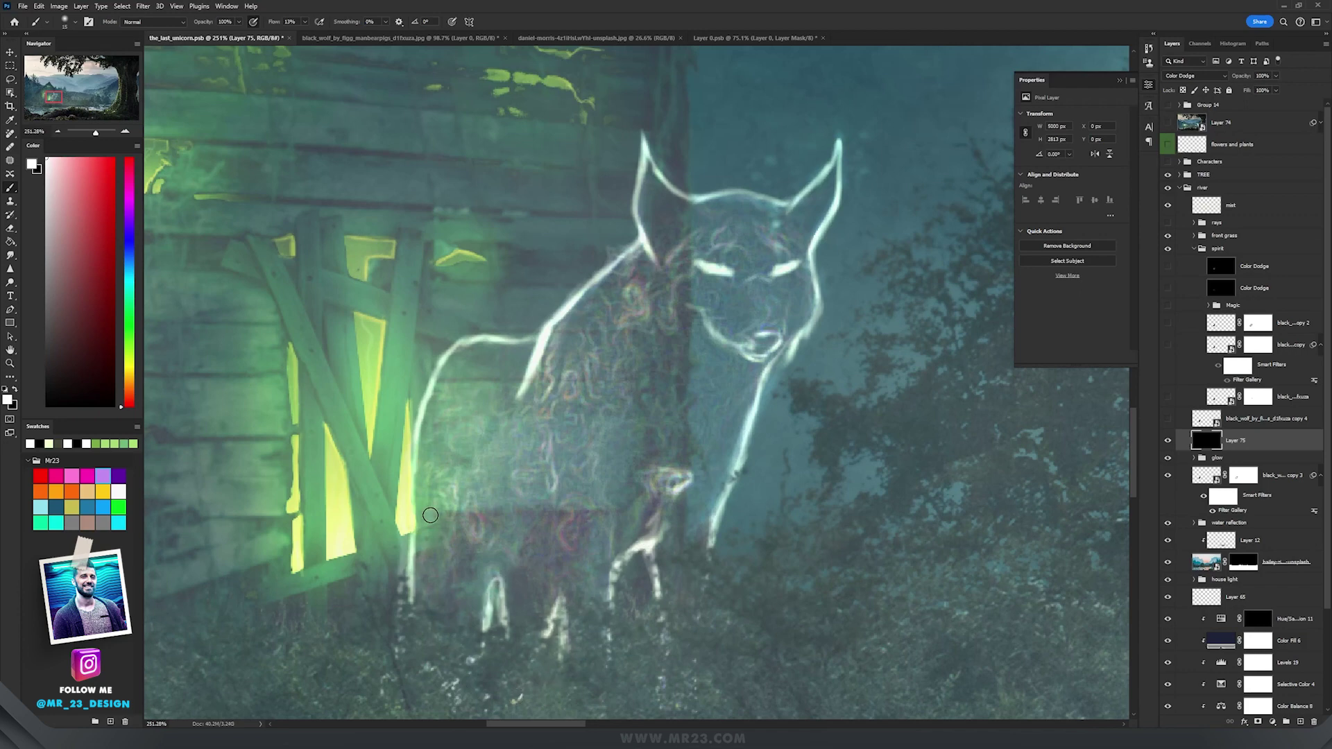
{"action": "mouse_move", "coordinate": [407, 467]}
{"action": "left_mouse_down"}
{"action": "mouse_move", "coordinate": [434, 385]}
{"action": "mouse_move", "coordinate": [535, 337]}
{"action": "mouse_move", "coordinate": [513, 413]}
{"action": "left_mouse_up"}
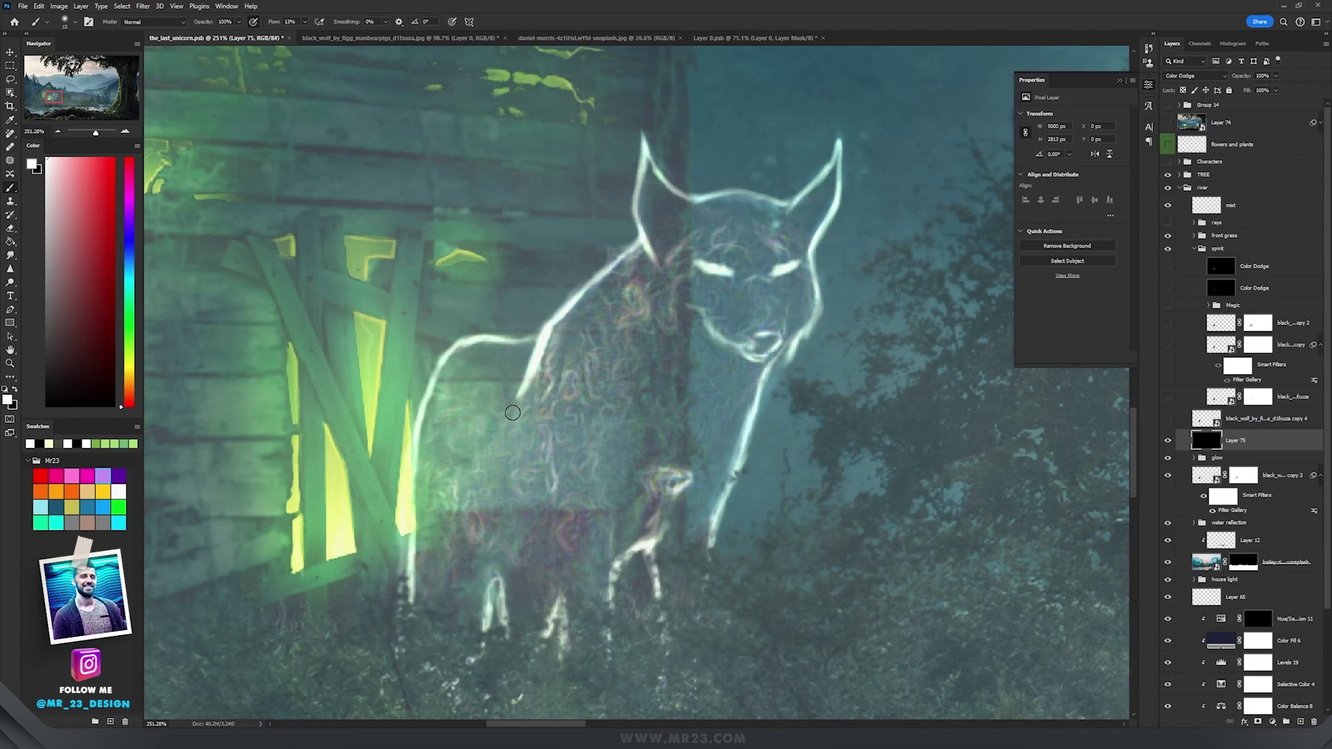
{"action": "left_click_drag", "start_coordinate": [733, 228], "coordinate": [763, 227]}
{"action": "mouse_move", "coordinate": [689, 428]}
{"action": "left_mouse_down"}
{"action": "mouse_move", "coordinate": [722, 383]}
{"action": "mouse_move", "coordinate": [642, 329]}
{"action": "mouse_move", "coordinate": [591, 438]}
{"action": "mouse_move", "coordinate": [599, 544]}
{"action": "mouse_move", "coordinate": [494, 476]}
{"action": "mouse_move", "coordinate": [452, 544]}
{"action": "mouse_move", "coordinate": [528, 368]}
{"action": "mouse_move", "coordinate": [450, 525]}
{"action": "mouse_move", "coordinate": [479, 586]}
{"action": "mouse_move", "coordinate": [628, 290]}
{"action": "mouse_move", "coordinate": [663, 258]}
{"action": "mouse_move", "coordinate": [658, 220]}
{"action": "mouse_move", "coordinate": [753, 259]}
{"action": "mouse_move", "coordinate": [820, 199]}
{"action": "mouse_move", "coordinate": [639, 568]}
{"action": "mouse_move", "coordinate": [652, 606]}
{"action": "mouse_move", "coordinate": [644, 650]}
{"action": "mouse_move", "coordinate": [560, 426]}
{"action": "mouse_move", "coordinate": [474, 369]}
{"action": "mouse_move", "coordinate": [505, 383]}
{"action": "mouse_move", "coordinate": [470, 551]}
{"action": "mouse_move", "coordinate": [434, 618]}
{"action": "left_mouse_up"}
{"action": "key", "text": "z"}
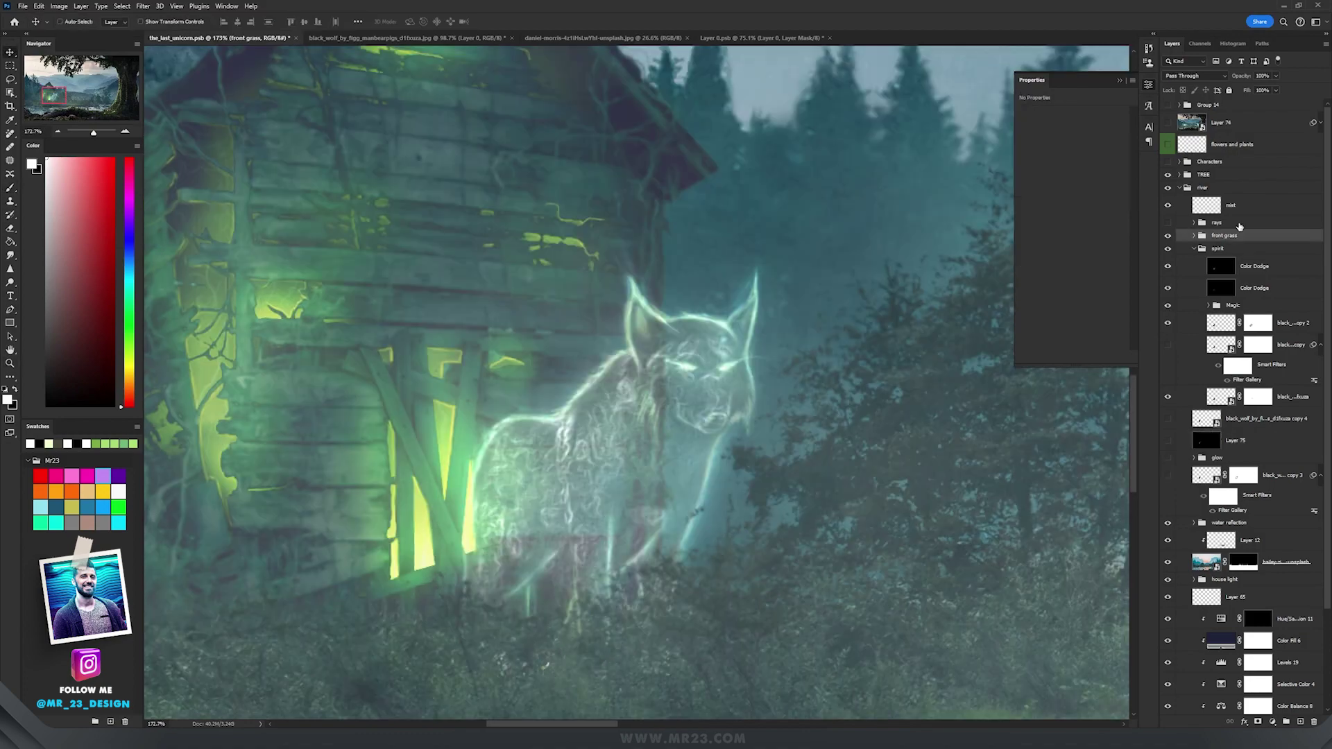
Step: Make the rays group above the spirit group visible and inspect the glow around the wolf
{"action": "left_click", "coordinate": [1168, 225]}
{"action": "left_click", "coordinate": [1167, 226]}
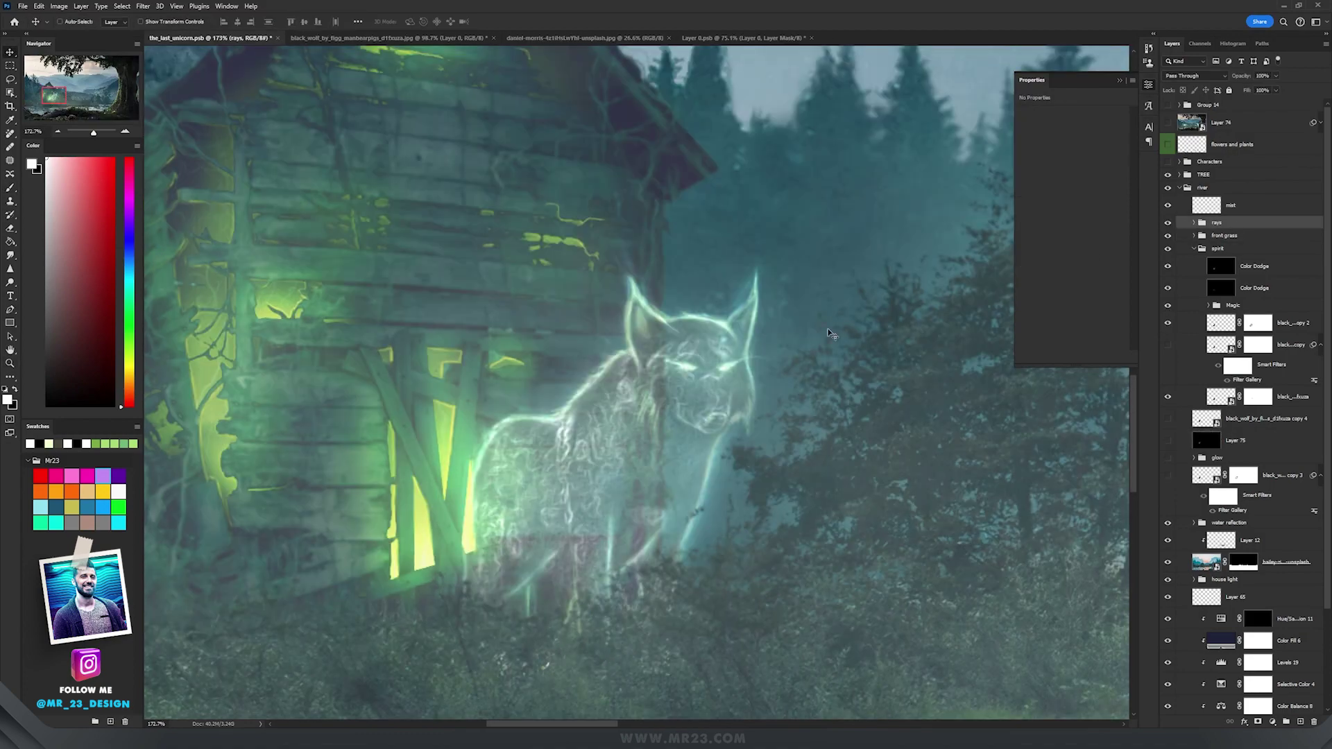
{"action": "scroll", "coordinate": [809, 341], "scroll_direction": "down", "scroll_amount": 3}
{"action": "left_click_drag", "start_coordinate": [799, 314], "coordinate": [772, 382]}
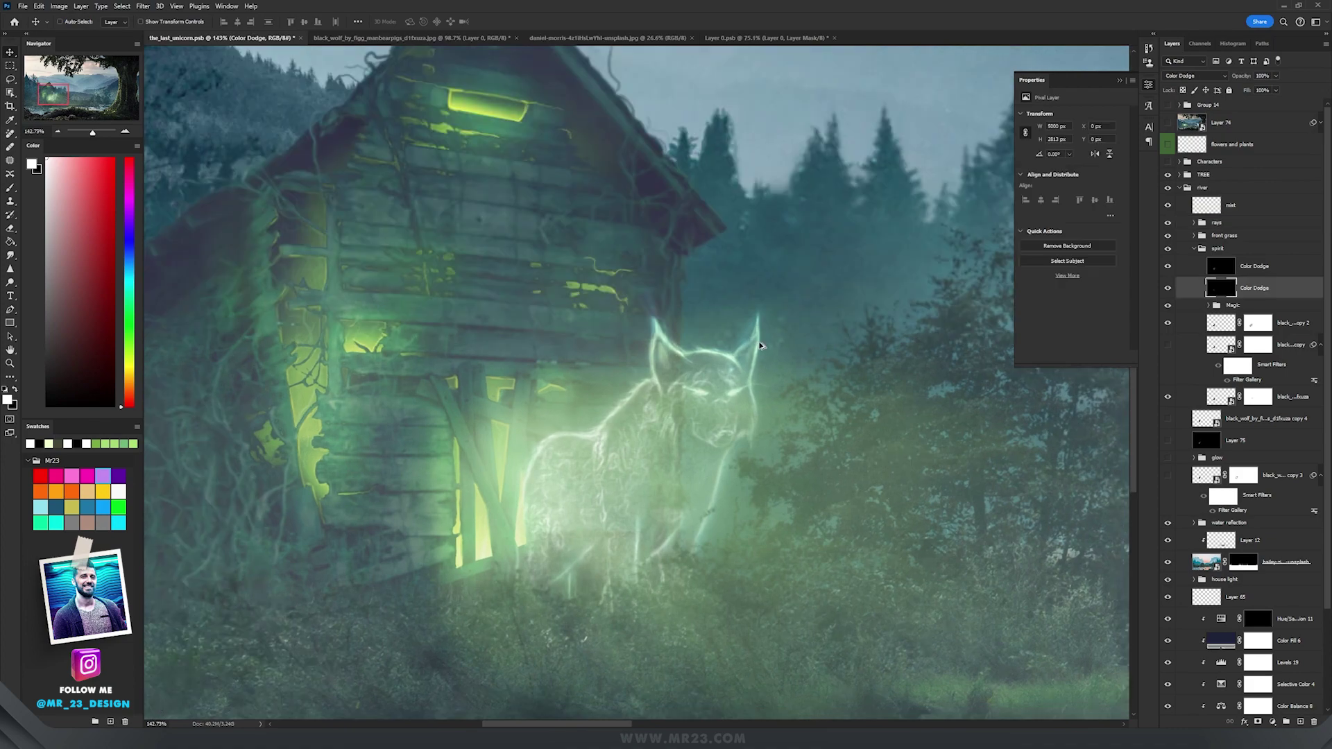
{"action": "scroll", "coordinate": [642, 409], "scroll_direction": "up", "scroll_amount": 2}
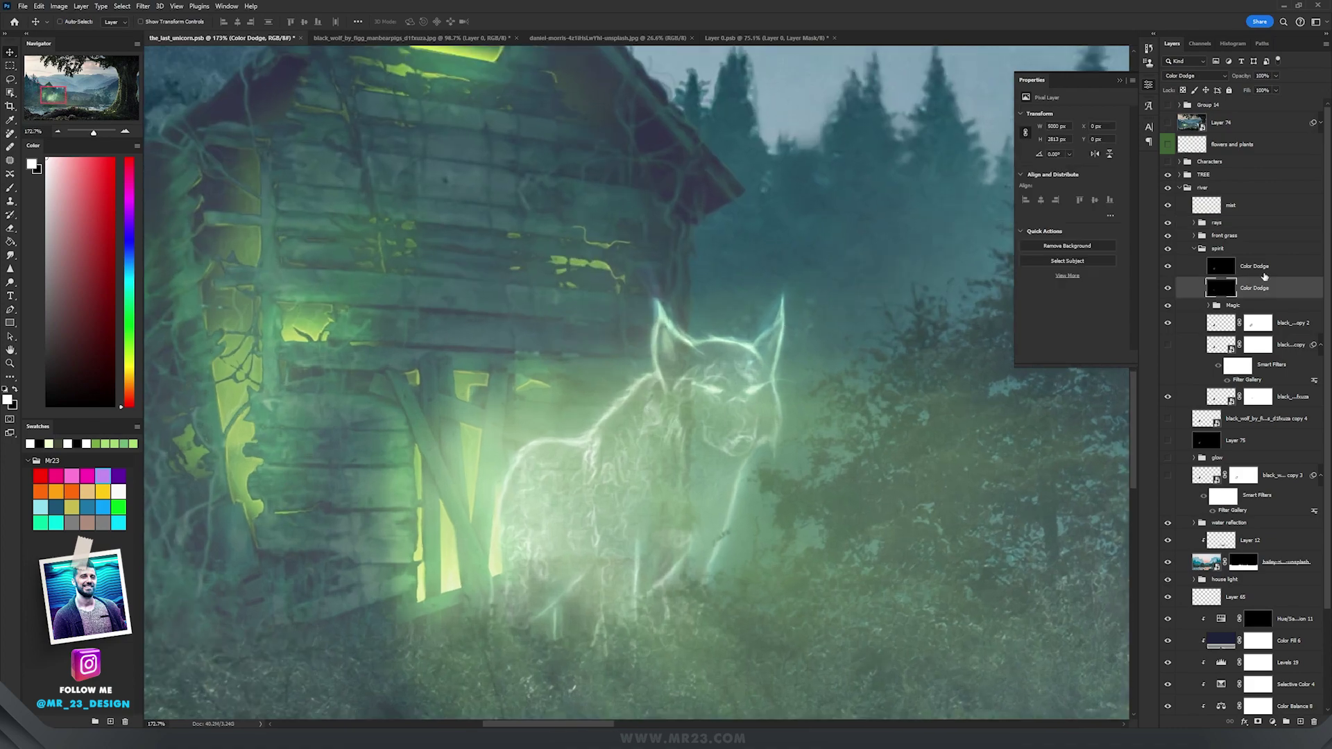
{"action": "left_click_drag", "start_coordinate": [860, 379], "coordinate": [797, 347]}
{"action": "scroll", "coordinate": [705, 406], "scroll_direction": "up", "scroll_amount": 2}
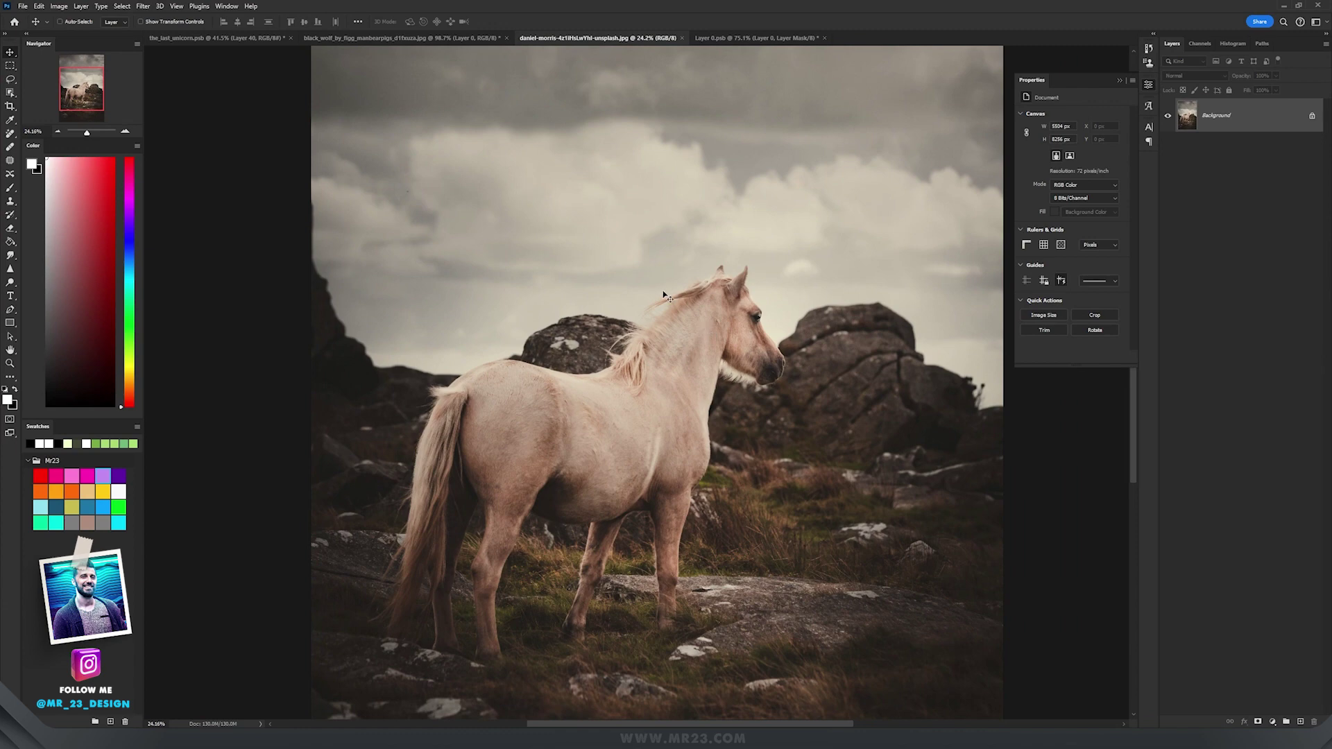
Step: Examine the horse photo and its masked cut-out, and return to the_last_unicorn.psb
{"action": "scroll", "coordinate": [660, 416], "scroll_direction": "up", "scroll_amount": 1}
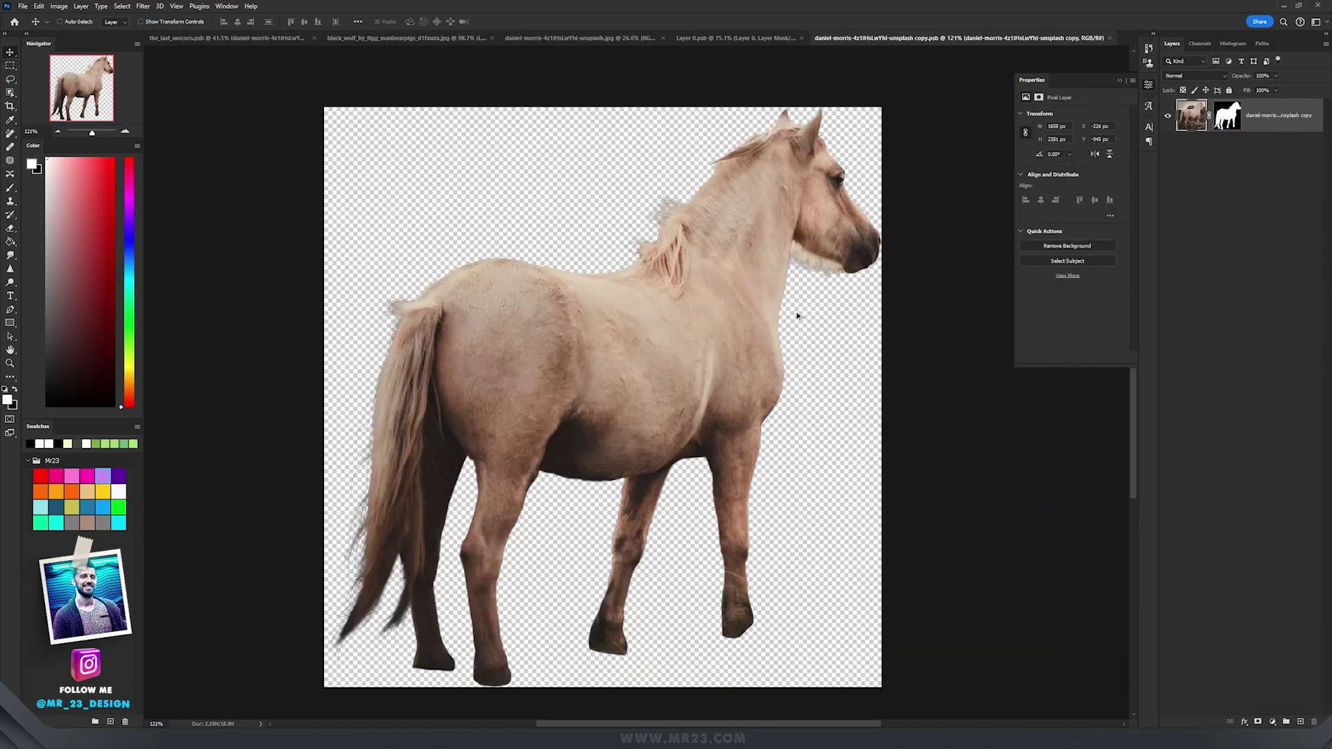
{"action": "scroll", "coordinate": [796, 312], "scroll_direction": "up", "scroll_amount": 3}
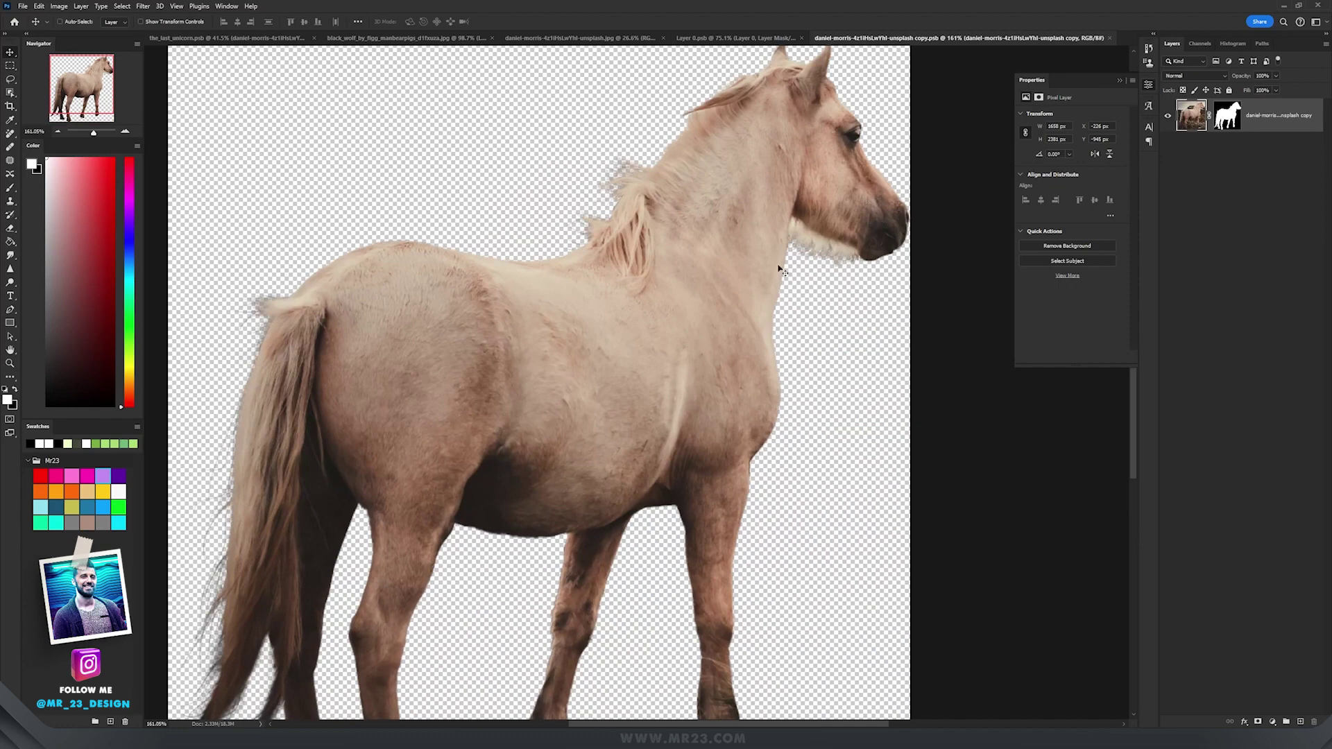
{"action": "left_click", "coordinate": [188, 39]}
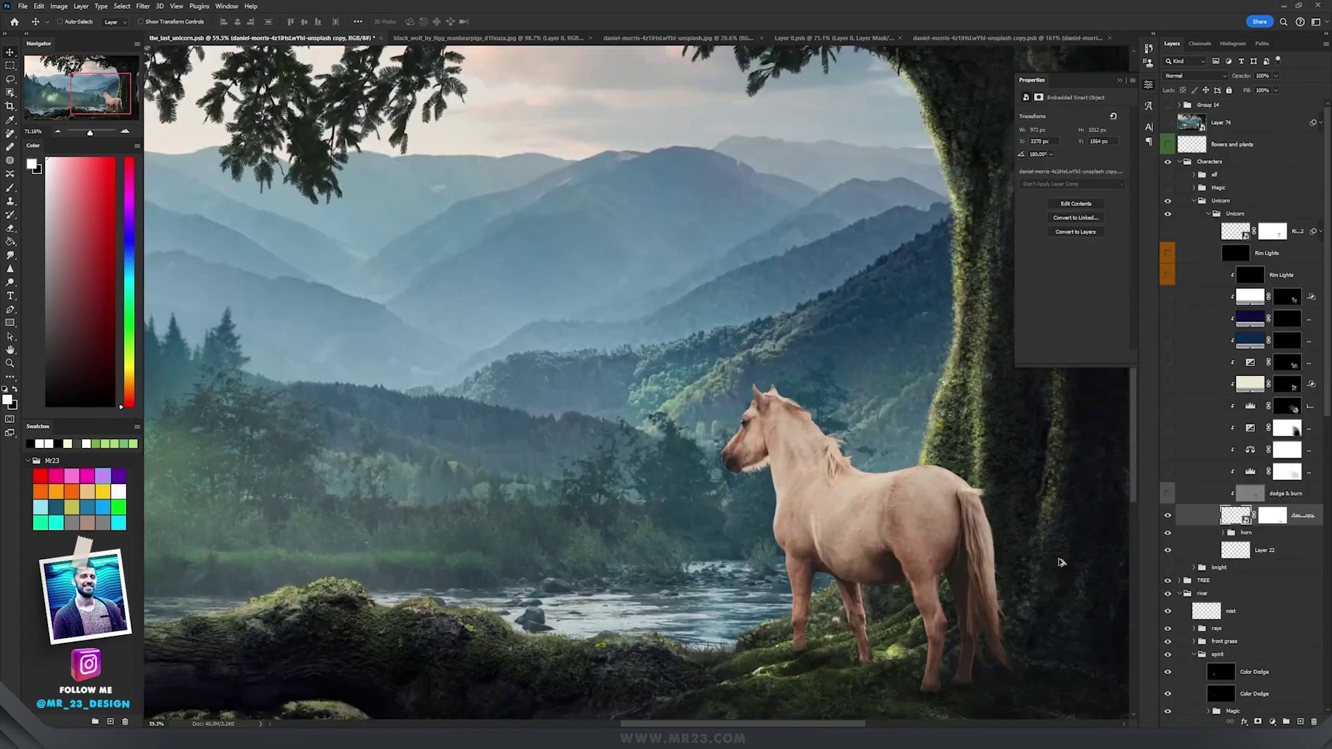
Step: Move the horn onto the horse's forehead to turn it into a unicorn
{"action": "scroll", "coordinate": [1037, 558], "scroll_direction": "up", "scroll_amount": 2}
{"action": "left_click_drag", "start_coordinate": [1010, 533], "coordinate": [905, 521]}
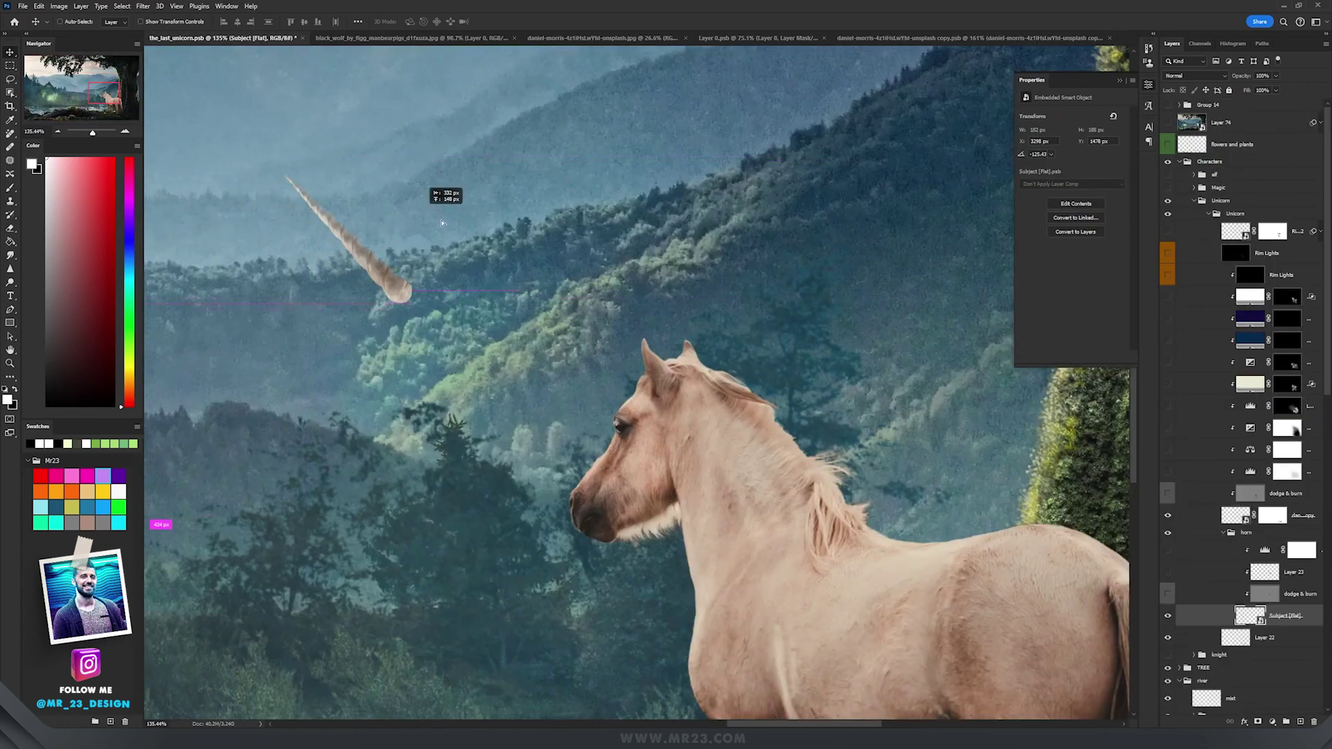
{"action": "left_click_drag", "start_coordinate": [417, 214], "coordinate": [636, 309]}
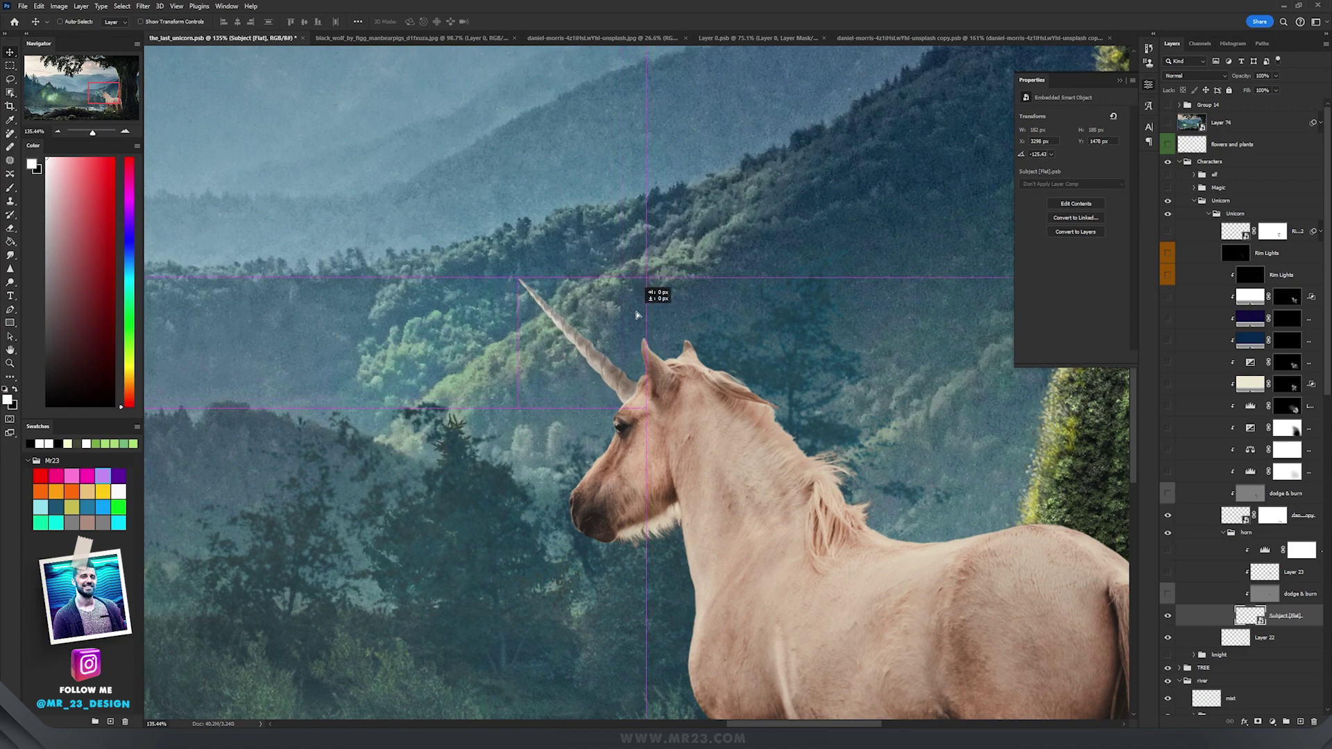
{"action": "scroll", "coordinate": [777, 370], "scroll_direction": "down", "scroll_amount": 3}
{"action": "scroll", "coordinate": [777, 370], "scroll_direction": "down", "scroll_amount": 2}
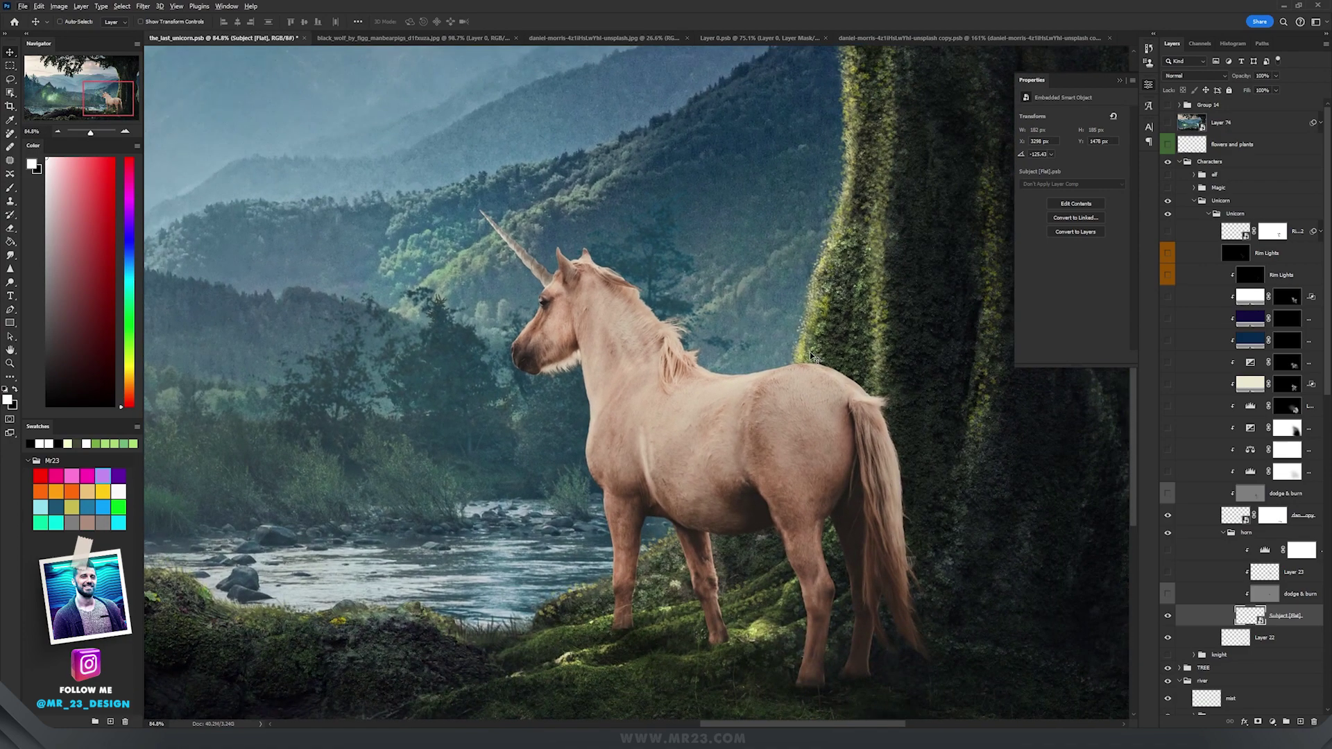
{"action": "left_click_drag", "start_coordinate": [855, 351], "coordinate": [803, 346]}
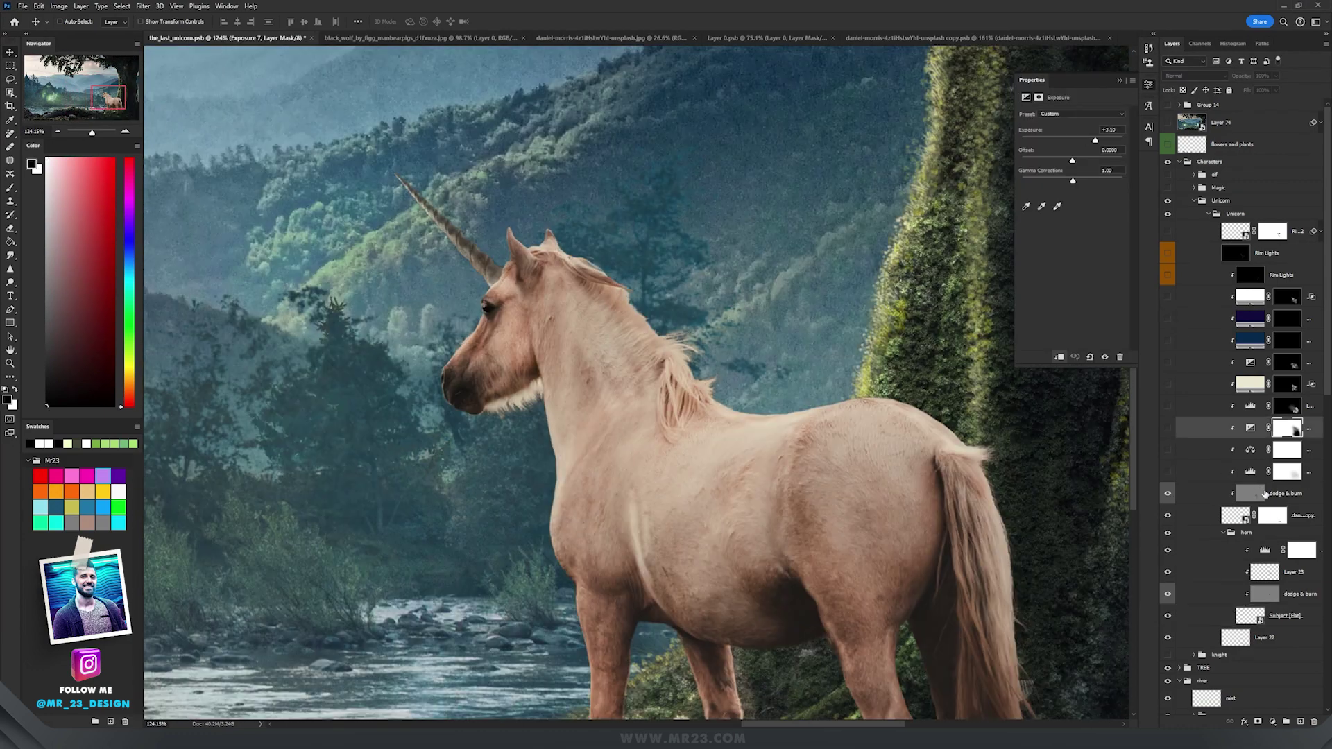
Step: Turn on the Levels, Color Balance and Exposure adjustments clipped to the unicorn to match it to the scene
{"action": "left_click", "coordinate": [1253, 473]}
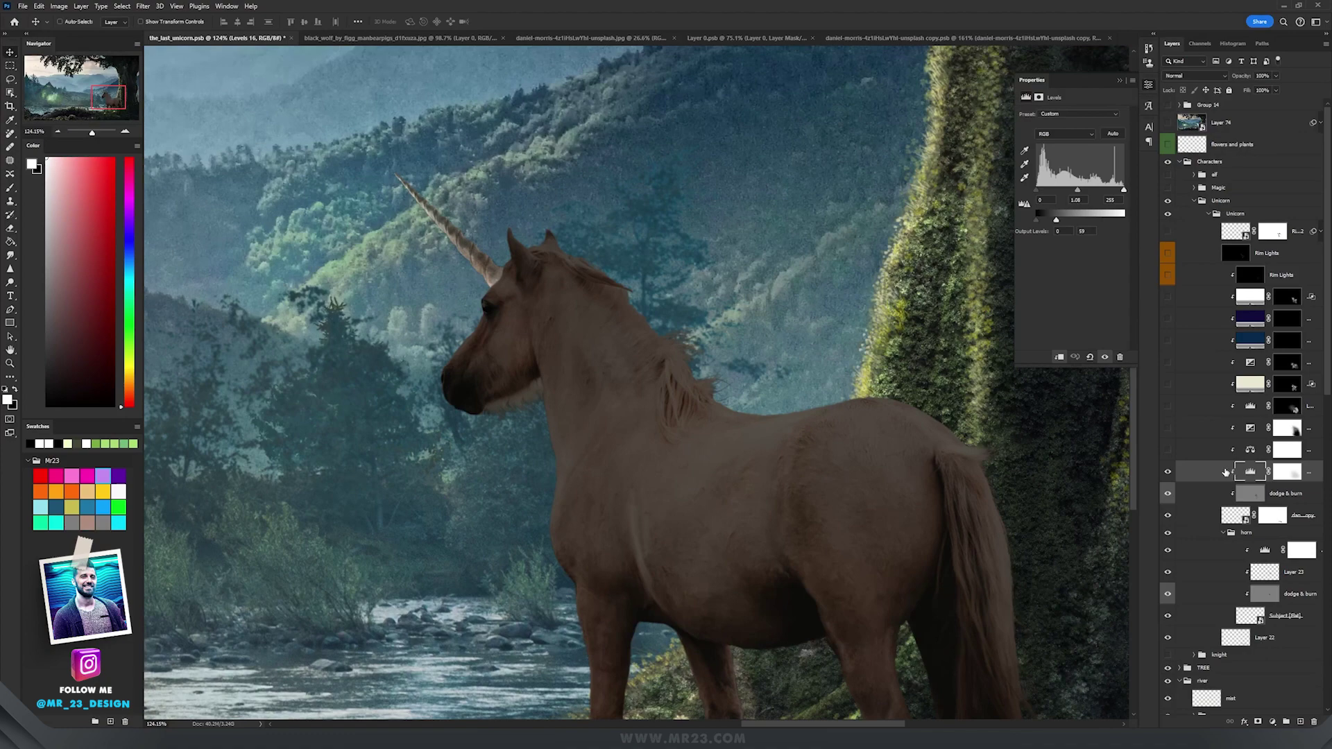
{"action": "left_click", "coordinate": [1169, 451]}
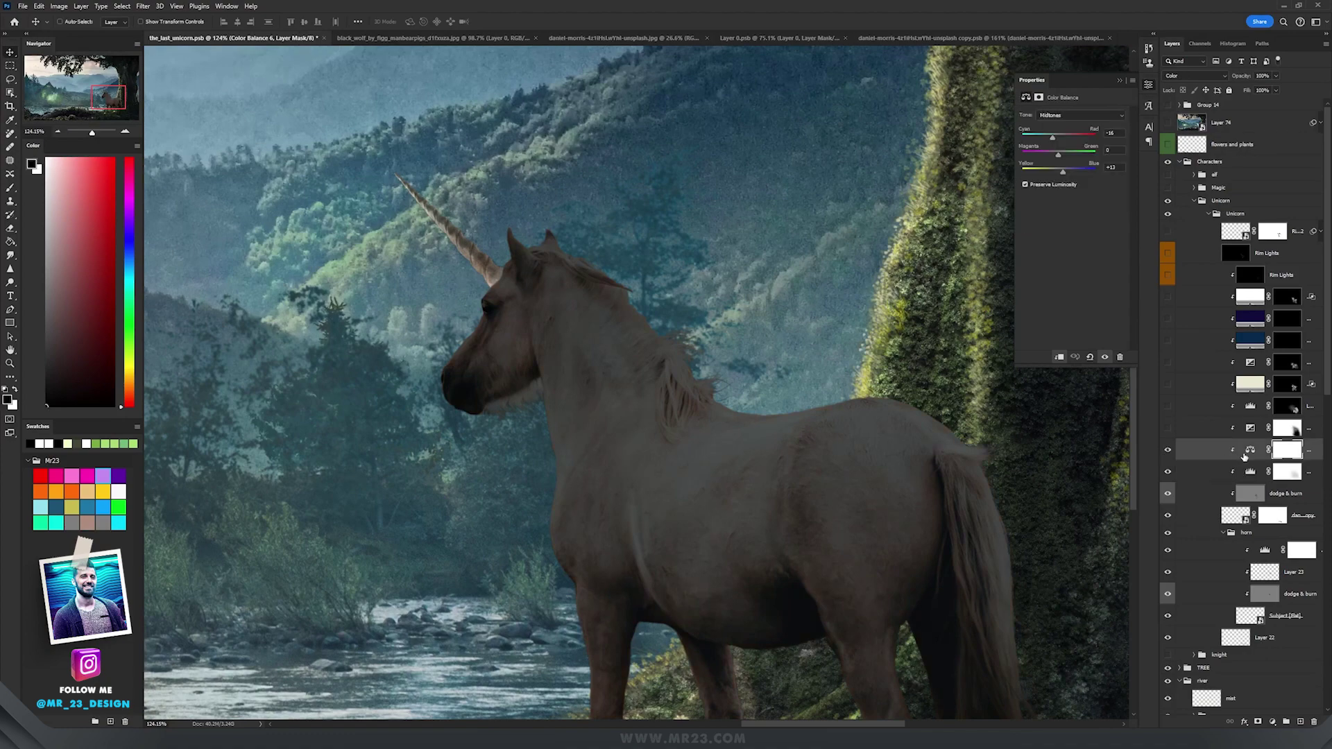
{"action": "left_click", "coordinate": [1170, 429]}
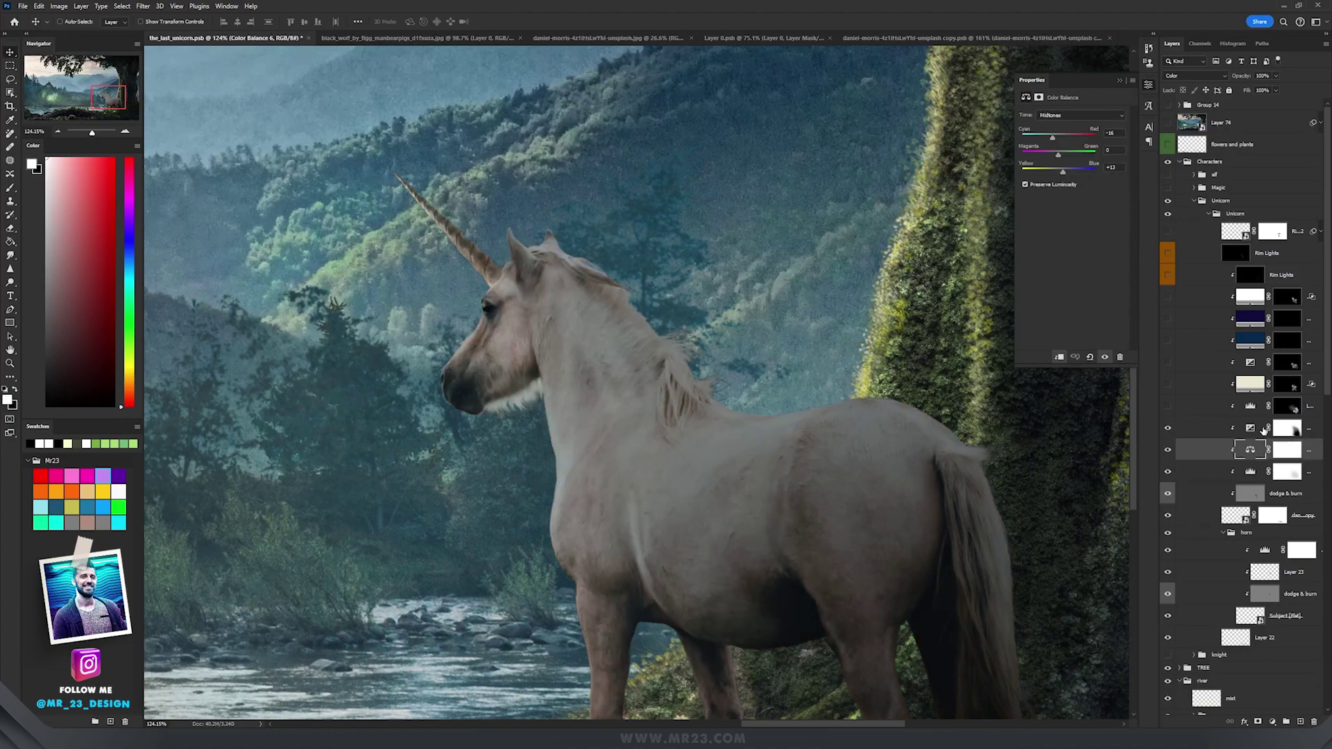
Step: Turn on the Levels adjustment above the unicorn's Exposure layer to darken its hindquarters
{"action": "left_click", "coordinate": [1251, 431]}
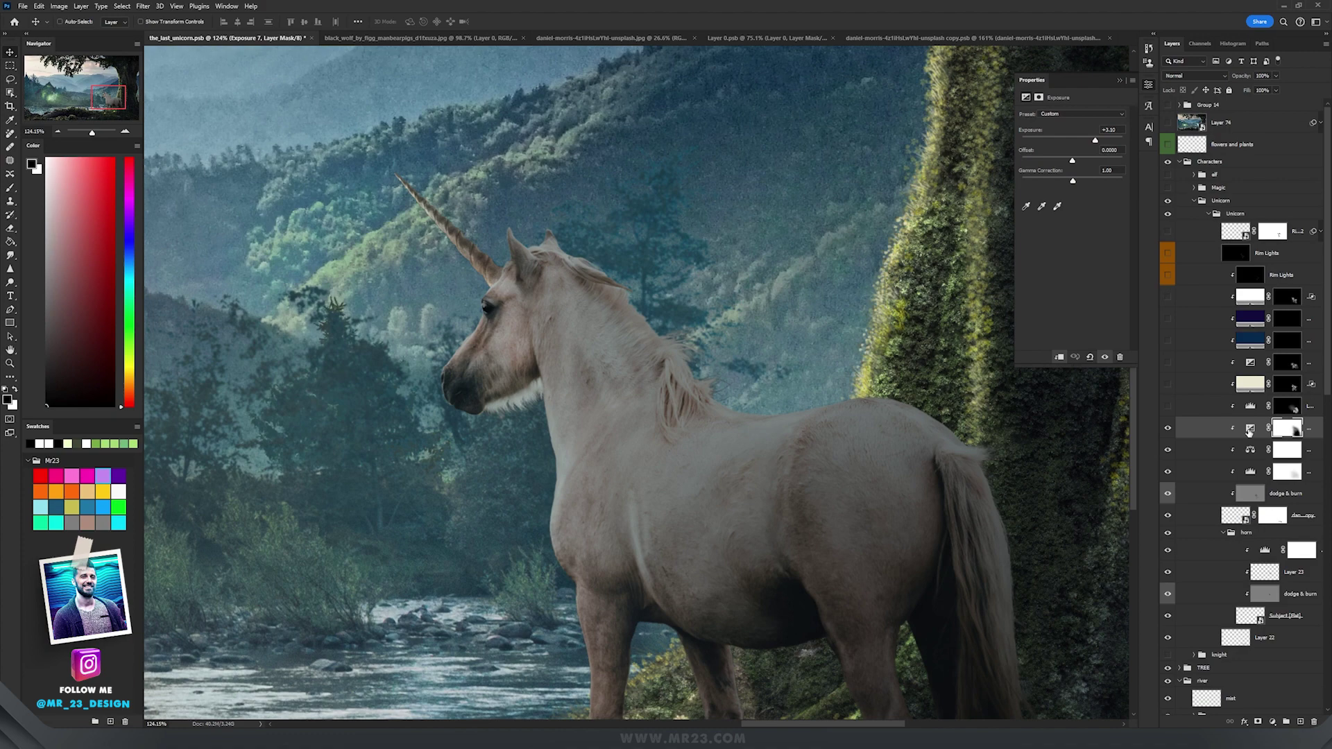
{"action": "left_click", "coordinate": [1168, 407]}
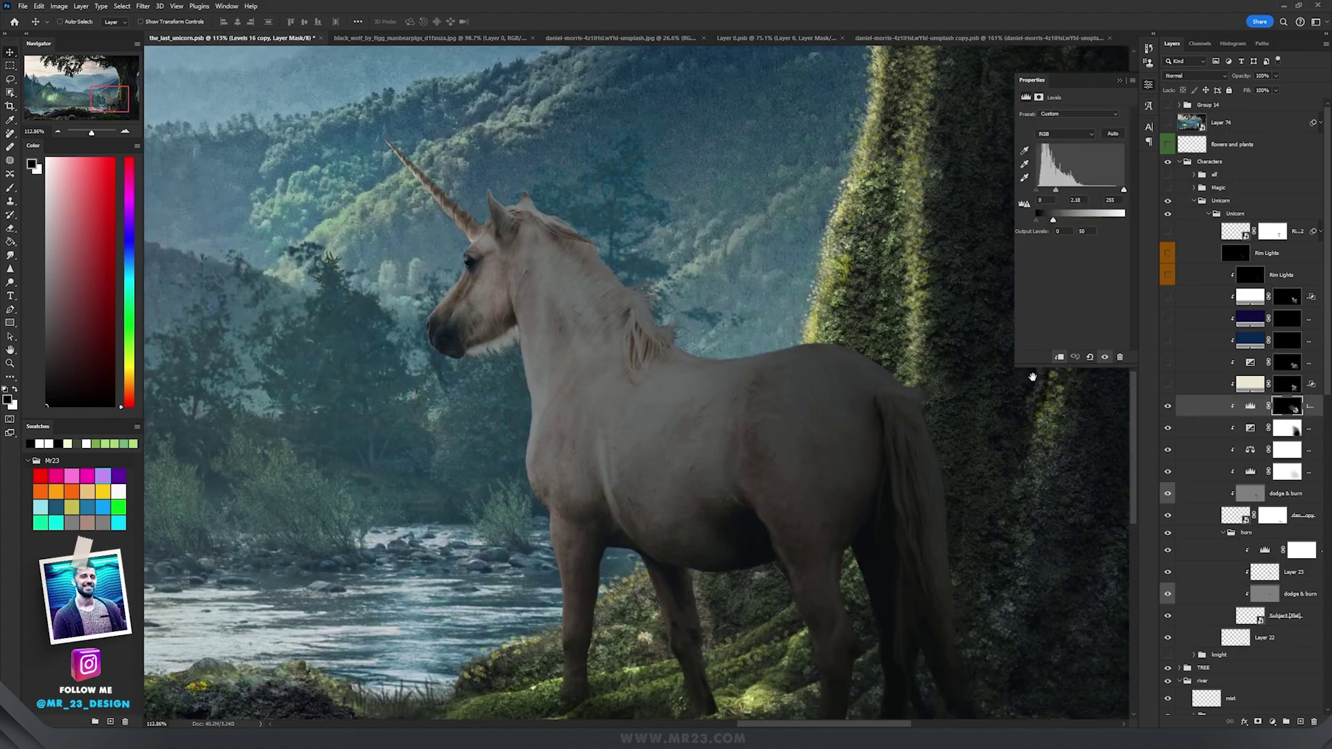
{"action": "left_click_drag", "start_coordinate": [1011, 472], "coordinate": [1004, 426]}
{"action": "left_click_drag", "start_coordinate": [790, 396], "coordinate": [763, 334]}
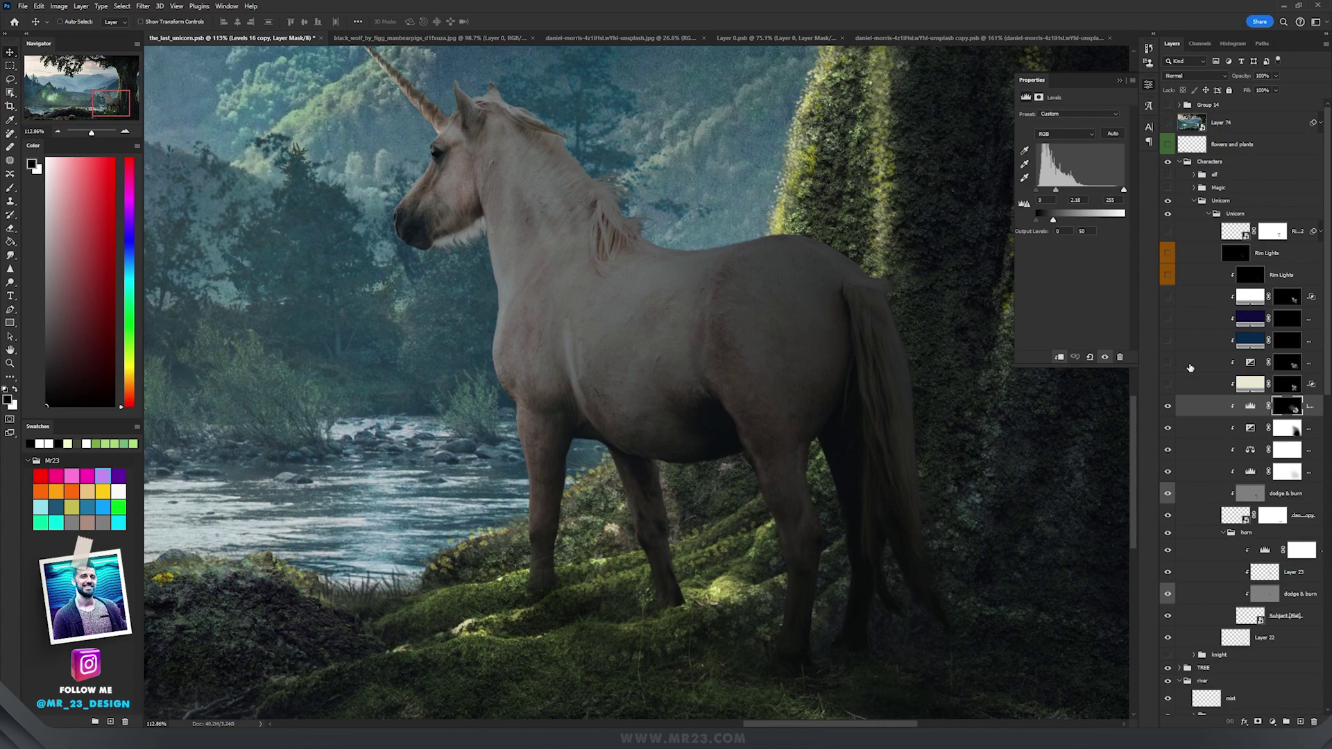
Step: Turn on the cream Overlay color fill and the Exposure adjustment above it to brighten the front of the unicorn
{"action": "left_click", "coordinate": [1168, 386]}
{"action": "left_click", "coordinate": [1252, 384]}
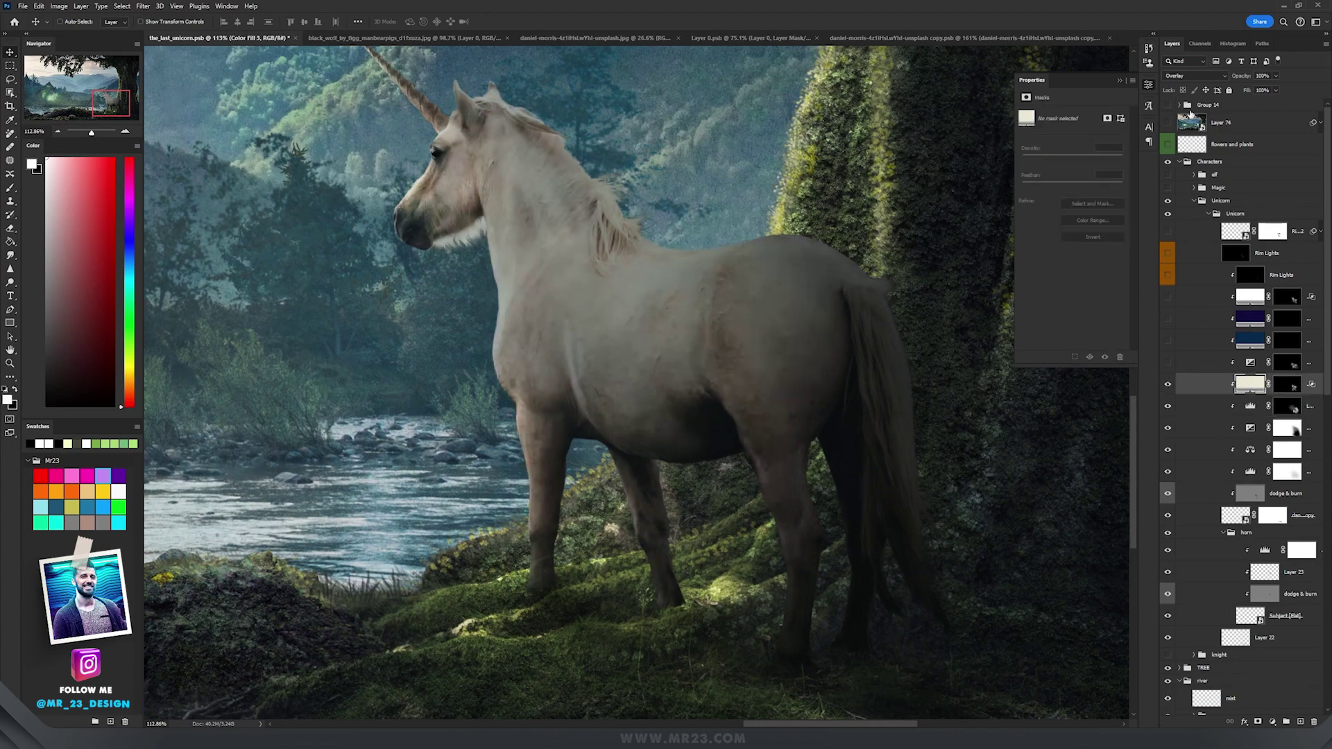
{"action": "left_click_drag", "start_coordinate": [649, 265], "coordinate": [671, 325]}
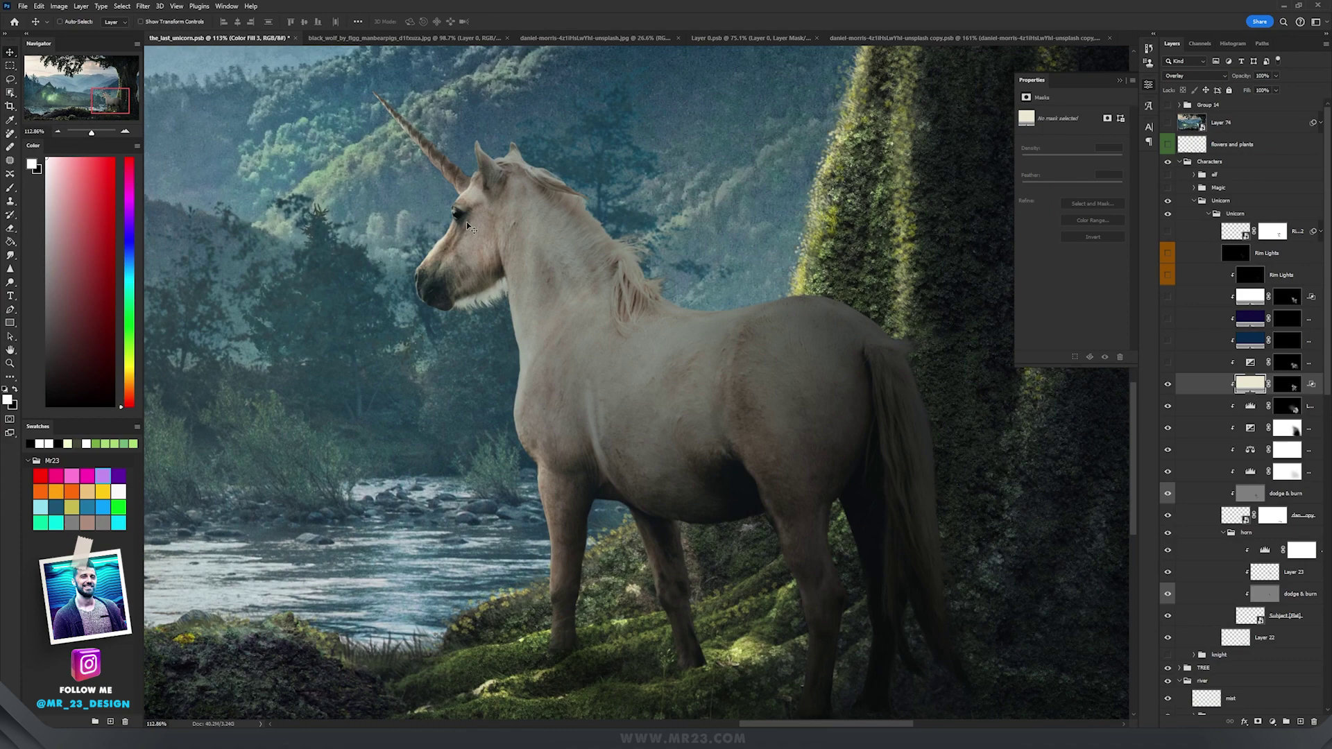
{"action": "left_click", "coordinate": [1169, 363]}
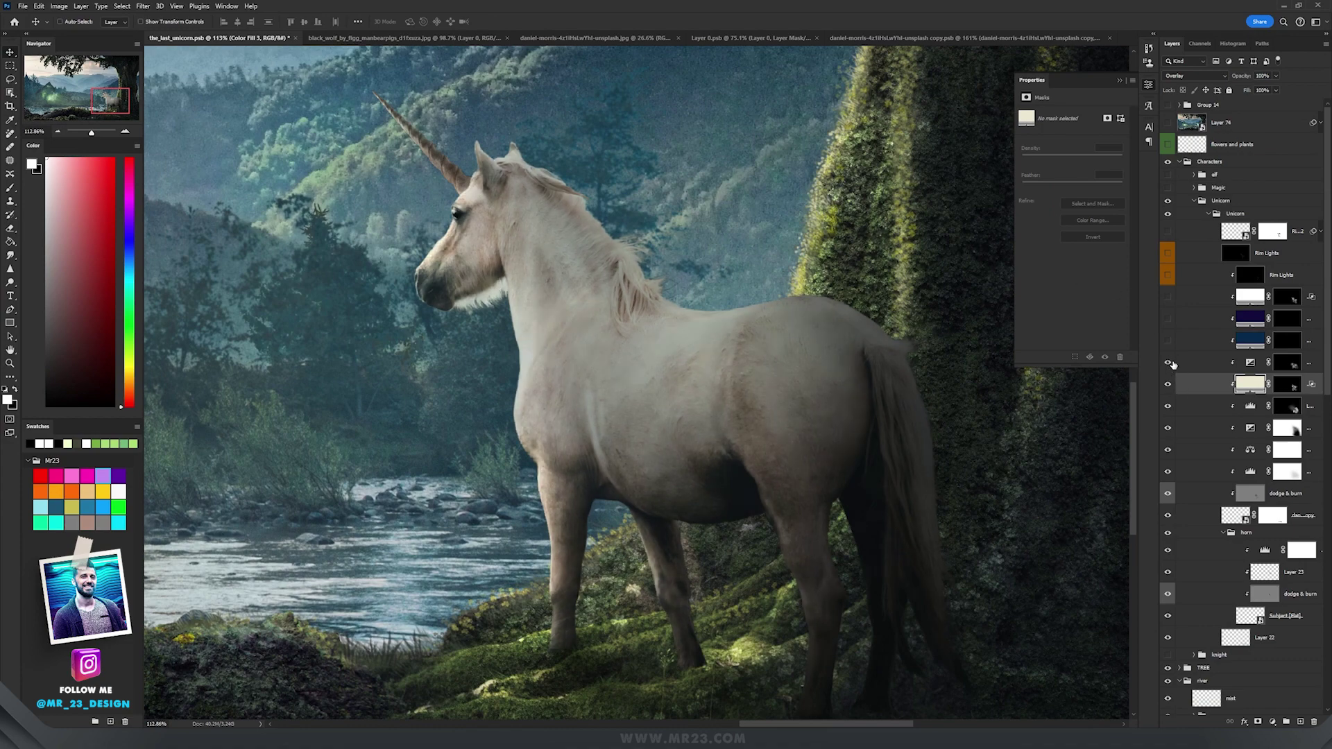
{"action": "left_click", "coordinate": [1249, 365]}
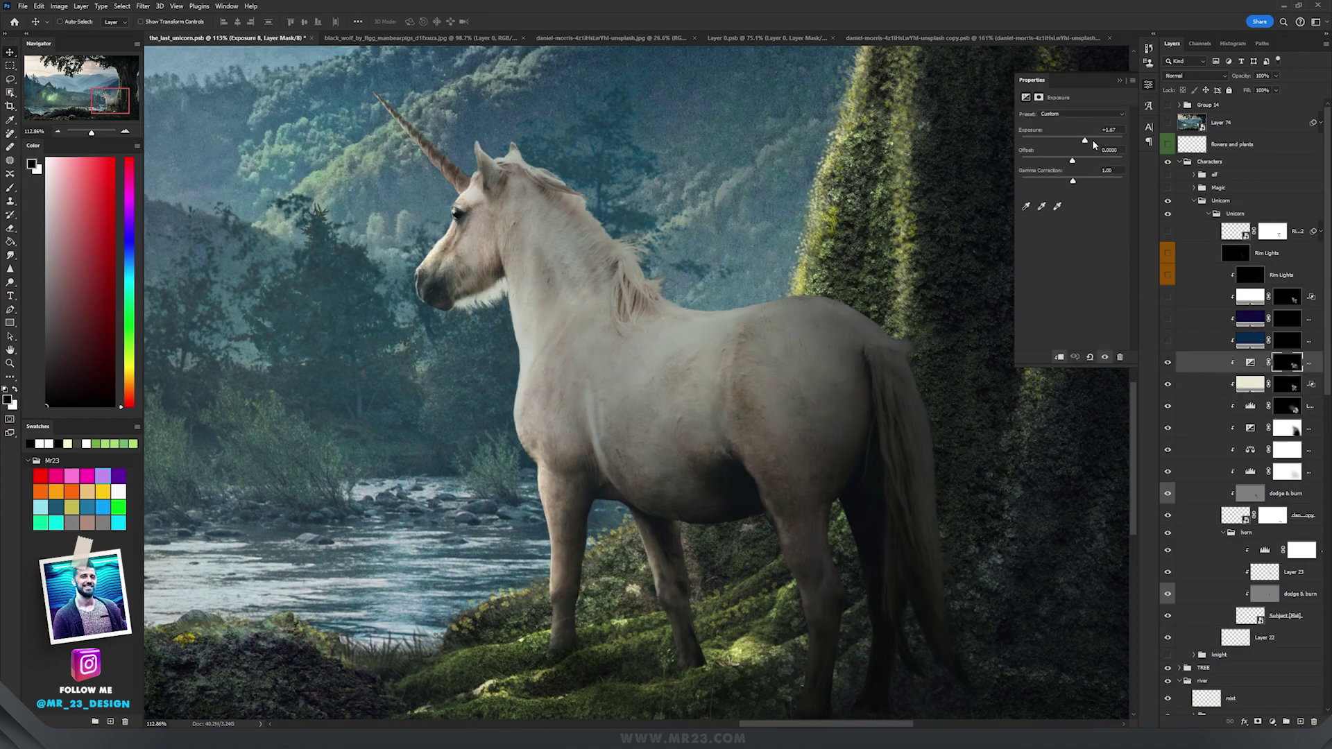
Step: Turn on the two blue color fills for the unicorn's eye and the white Linear Dodge (Add) fill for its coat
{"action": "scroll", "coordinate": [469, 205], "scroll_direction": "up", "scroll_amount": 5, "text": "alt"}
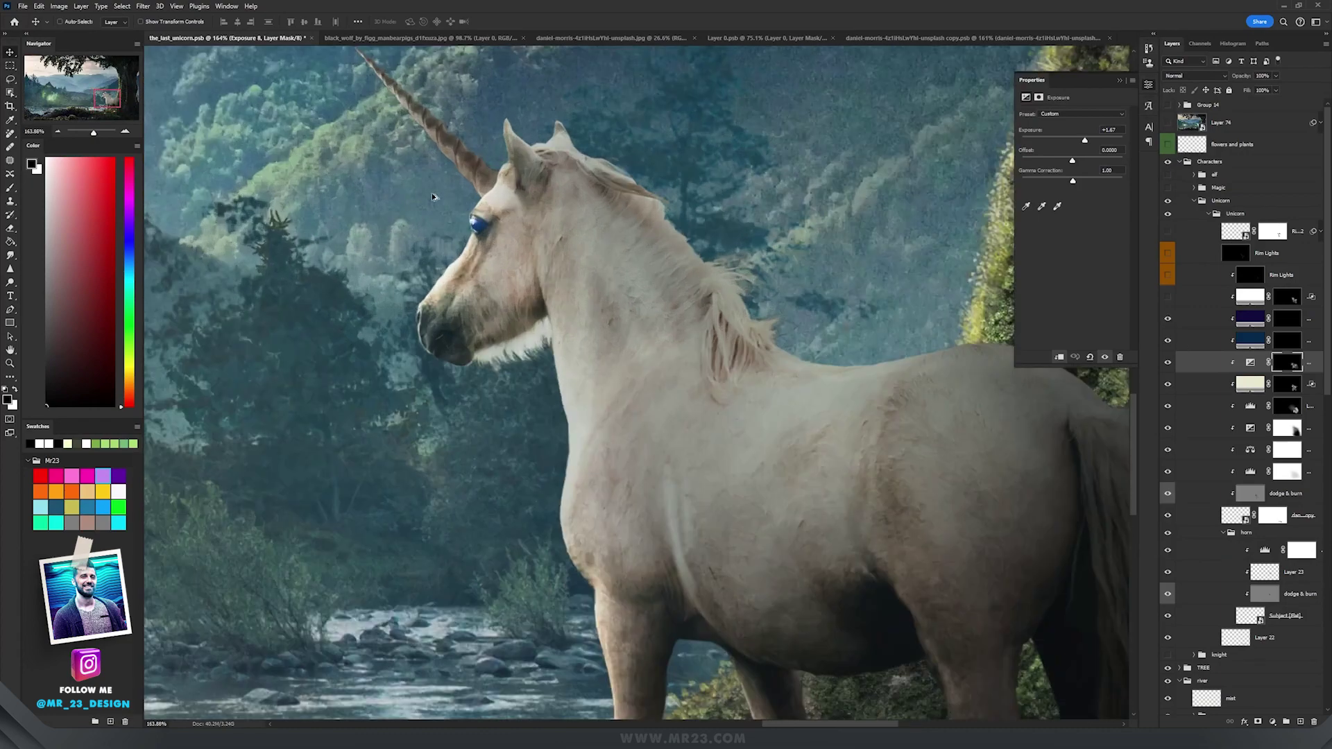
{"action": "scroll", "coordinate": [468, 205], "scroll_direction": "down", "scroll_amount": 1}
{"action": "left_click", "coordinate": [1253, 336]}
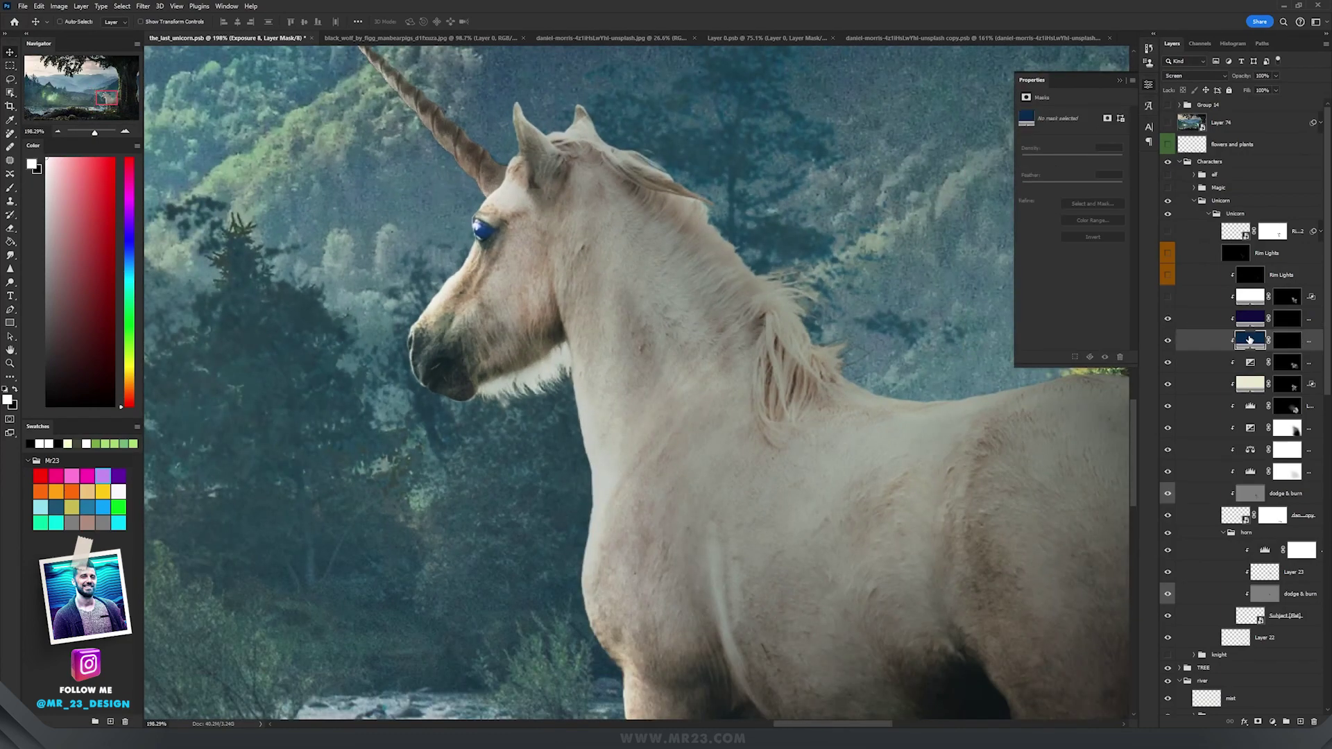
{"action": "left_click", "coordinate": [1169, 299]}
{"action": "left_click", "coordinate": [1221, 297]}
{"action": "scroll", "coordinate": [777, 286], "scroll_direction": "down", "scroll_amount": 3, "text": "alt"}
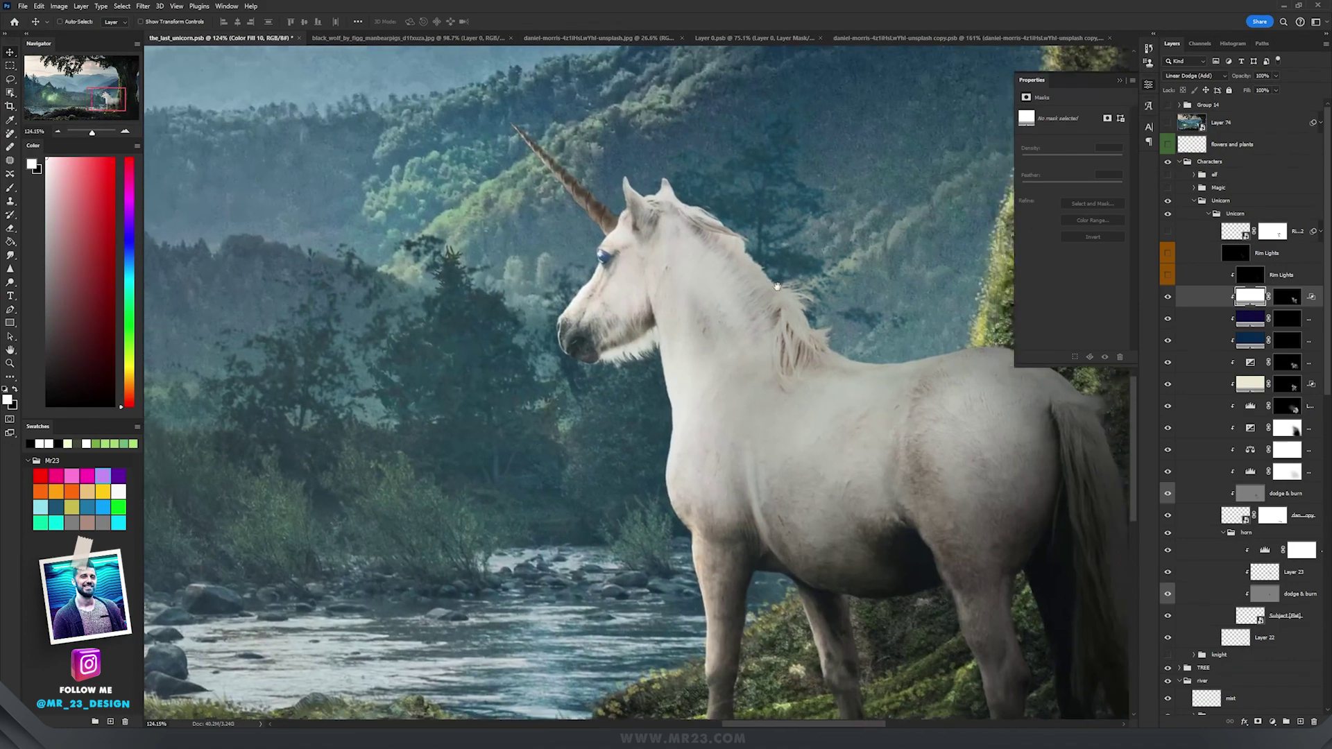
{"action": "scroll", "coordinate": [777, 286], "scroll_direction": "down", "scroll_amount": 2}
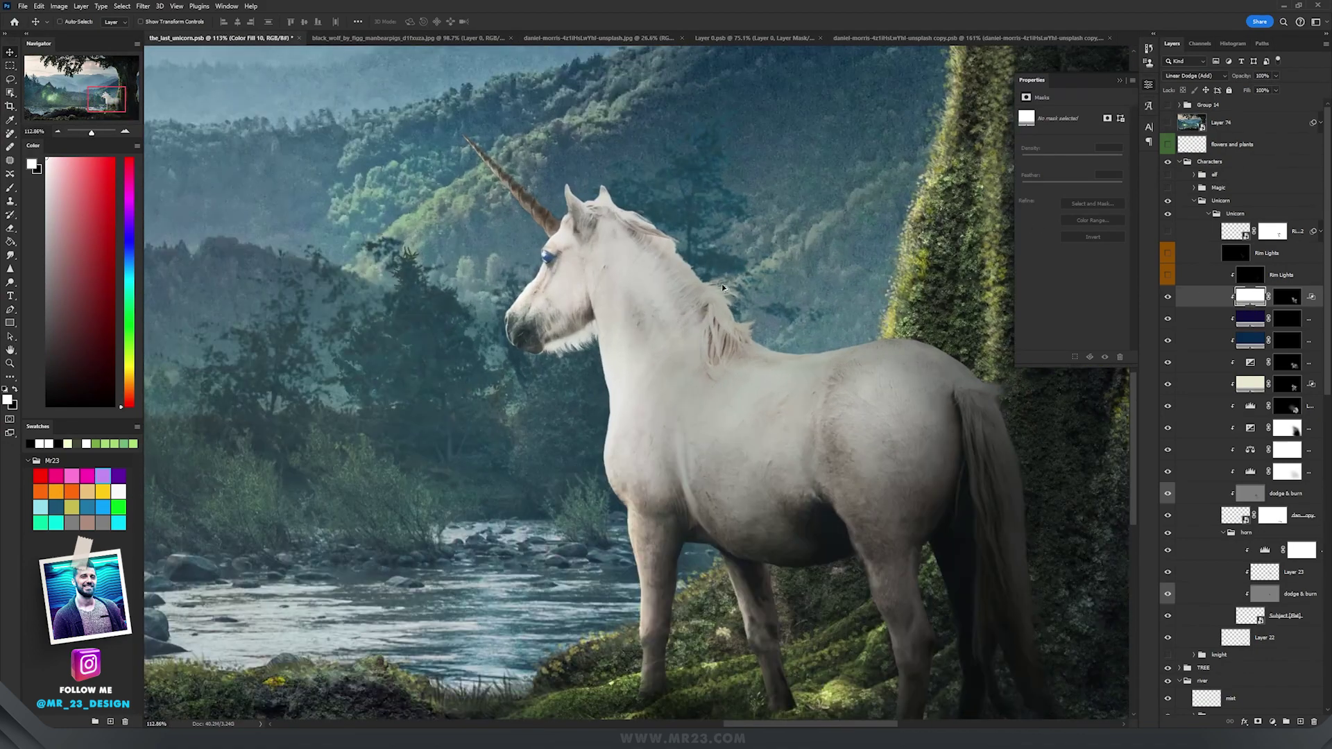
Step: Turn on both Rim Lights layers and inspect the light strokes painted on the upper one, keeping it in place
{"action": "scroll", "coordinate": [722, 285], "scroll_direction": "up", "scroll_amount": 2}
{"action": "left_click", "coordinate": [1168, 275]}
{"action": "left_click", "coordinate": [1167, 254]}
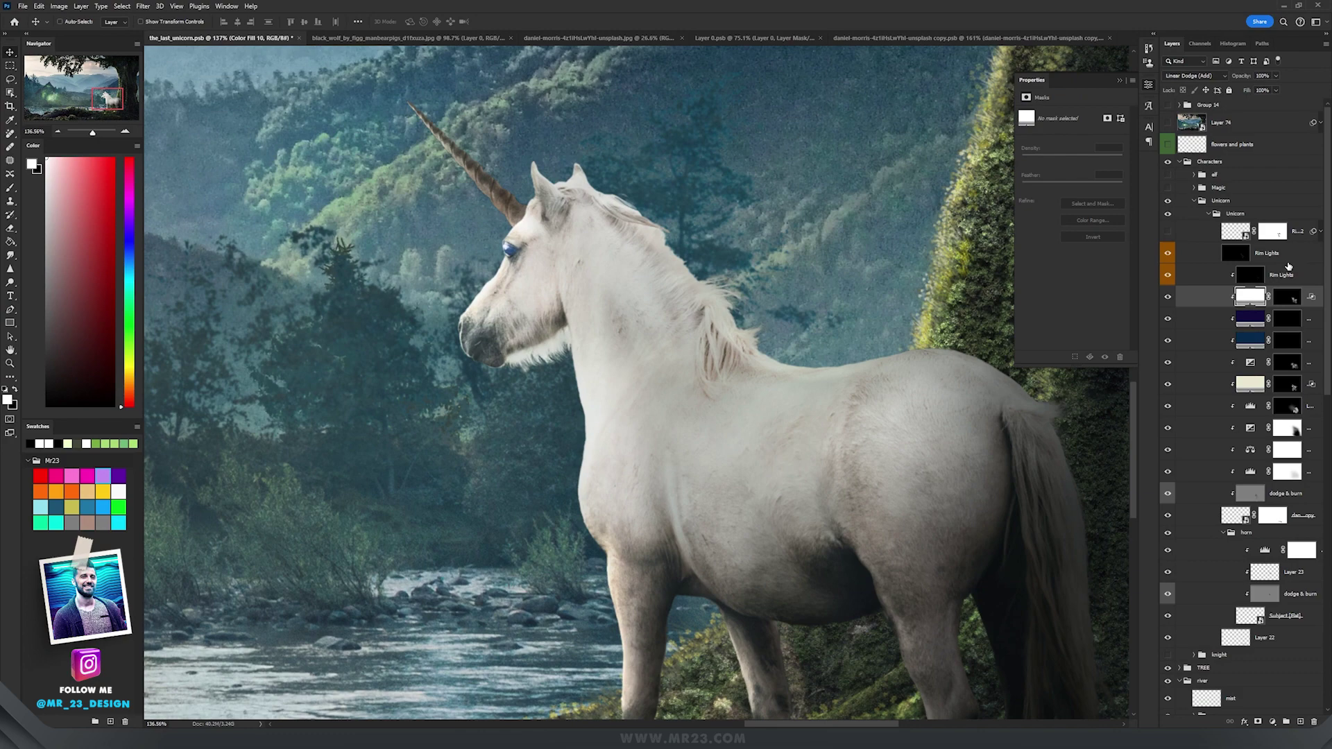
{"action": "left_click", "coordinate": [1209, 255]}
{"action": "left_click_drag", "start_coordinate": [717, 386], "coordinate": [470, 355]}
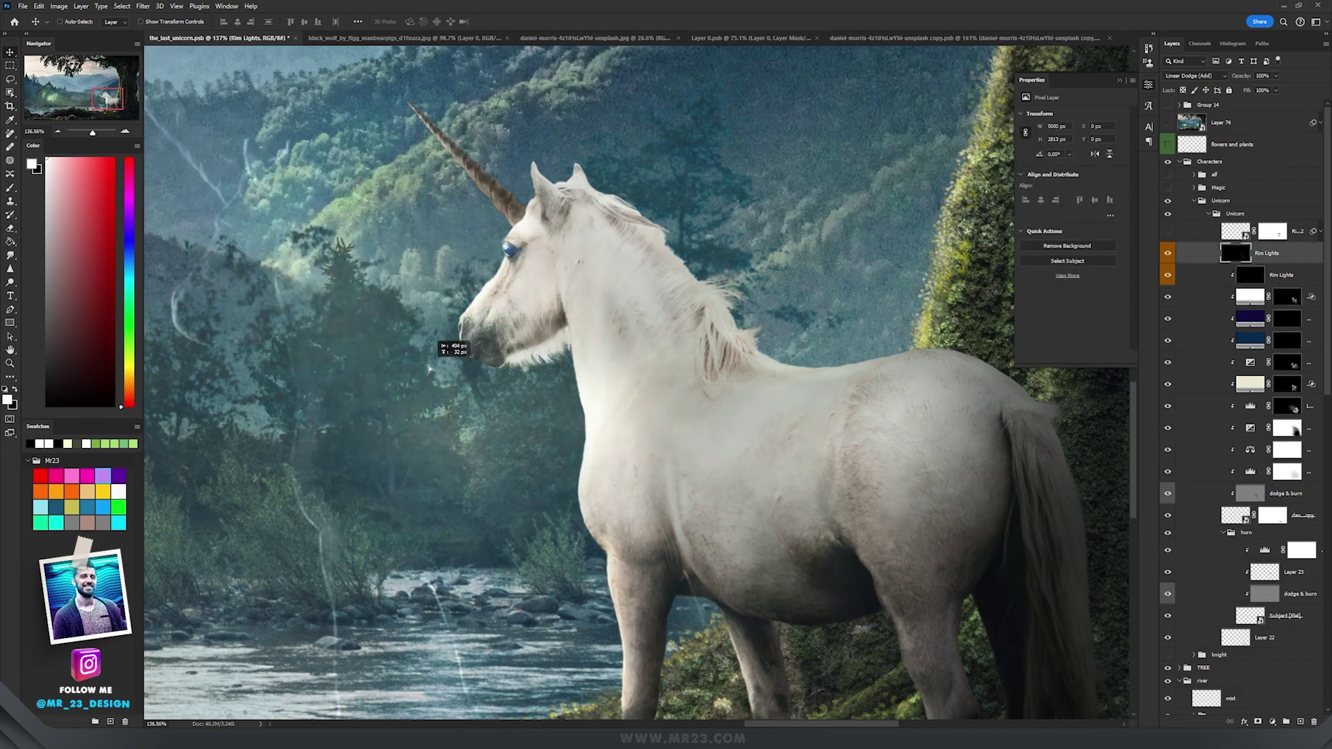
{"action": "key", "text": "ctrl+z"}
Step: Group the unicorn's layers from Rim Lights down to horn and duplicate the group, hiding the original
{"action": "scroll", "coordinate": [531, 248], "scroll_direction": "up", "scroll_amount": 4}
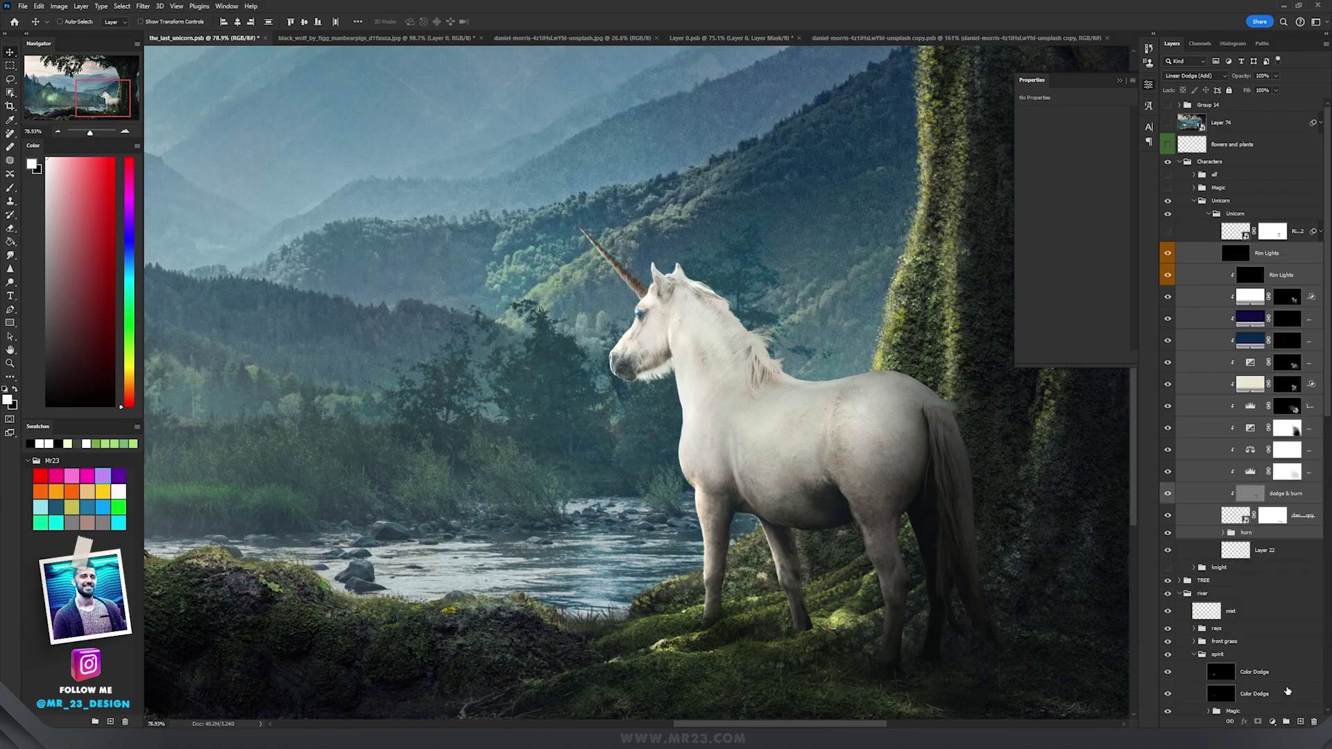
{"action": "left_click", "coordinate": [1287, 722]}
{"action": "left_click_drag", "start_coordinate": [1278, 249], "coordinate": [1277, 263]}
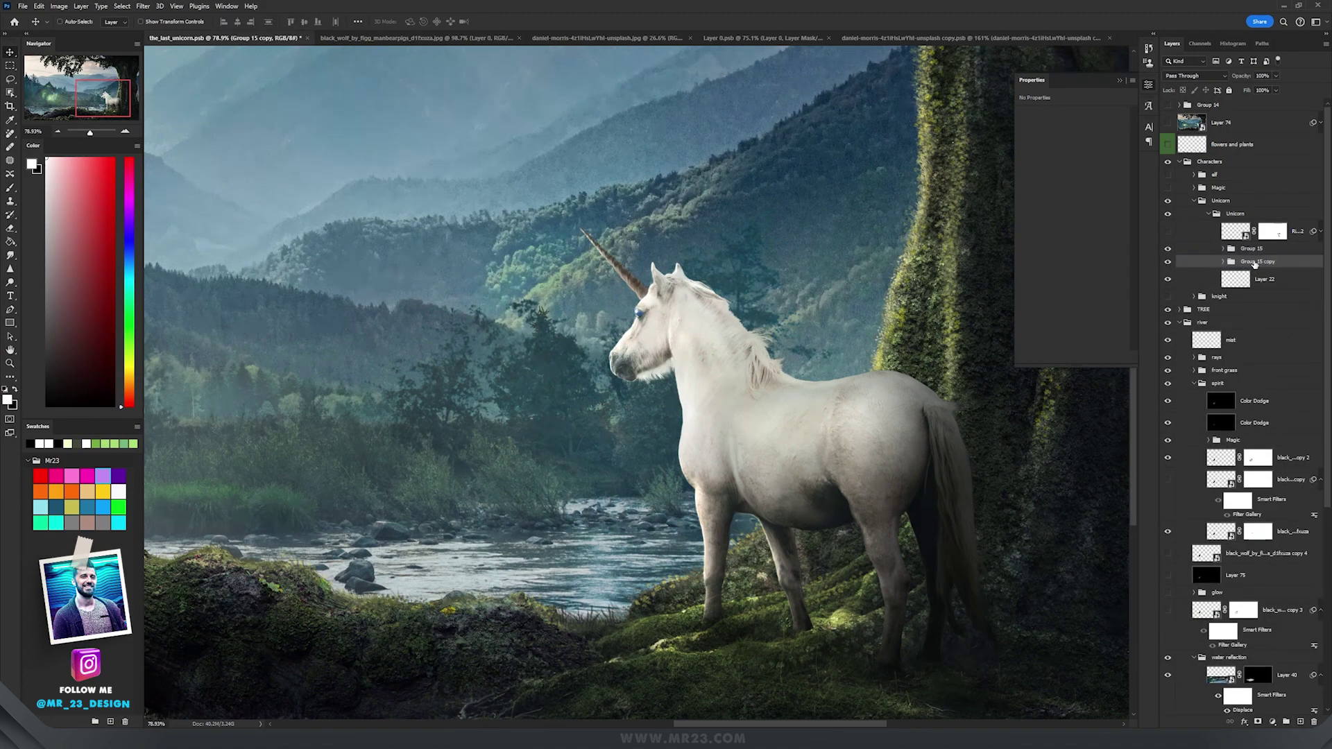
{"action": "key", "text": "ctrl+e"}
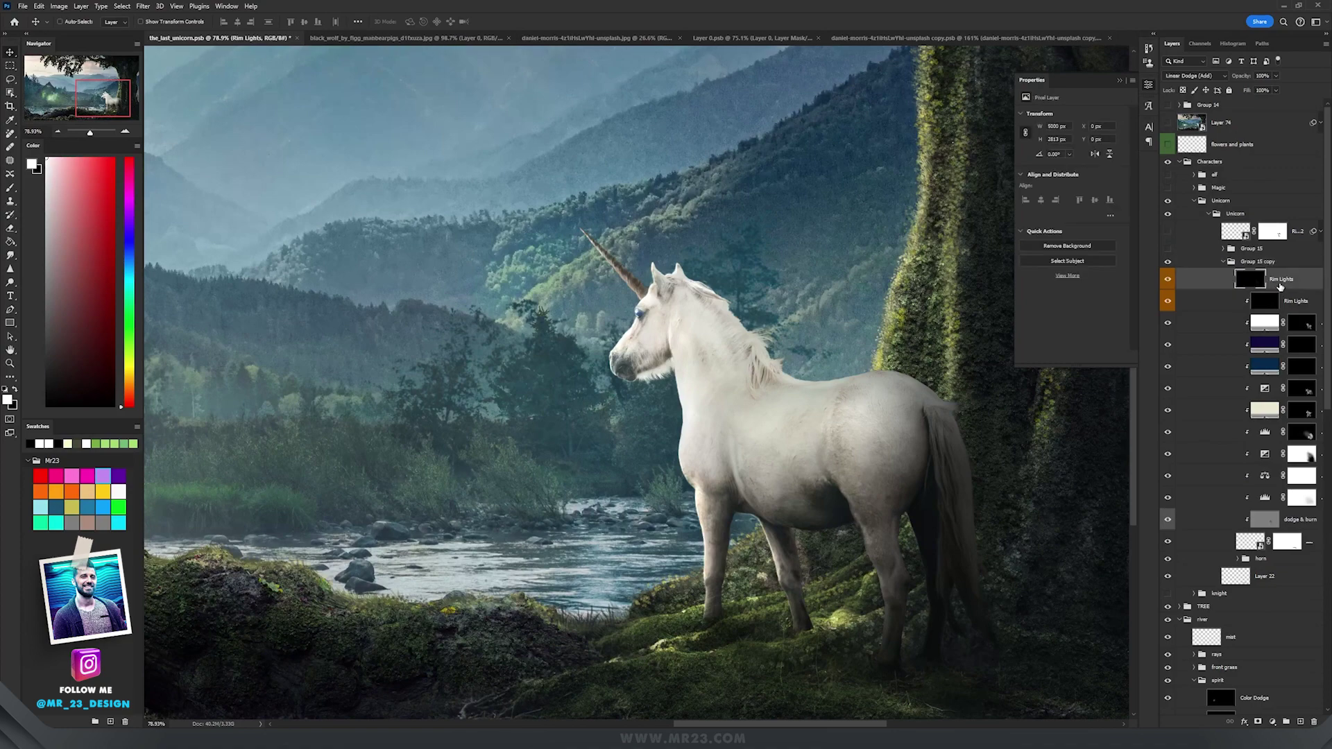
Step: Delete the unclipped Rim Lights layer from the copied unicorn group and convert the group to a smart object
{"action": "left_click", "coordinate": [1166, 280]}
{"action": "left_click", "coordinate": [1166, 280]}
{"action": "key", "text": "ctrl+e"}
{"action": "left_click", "coordinate": [1276, 267]}
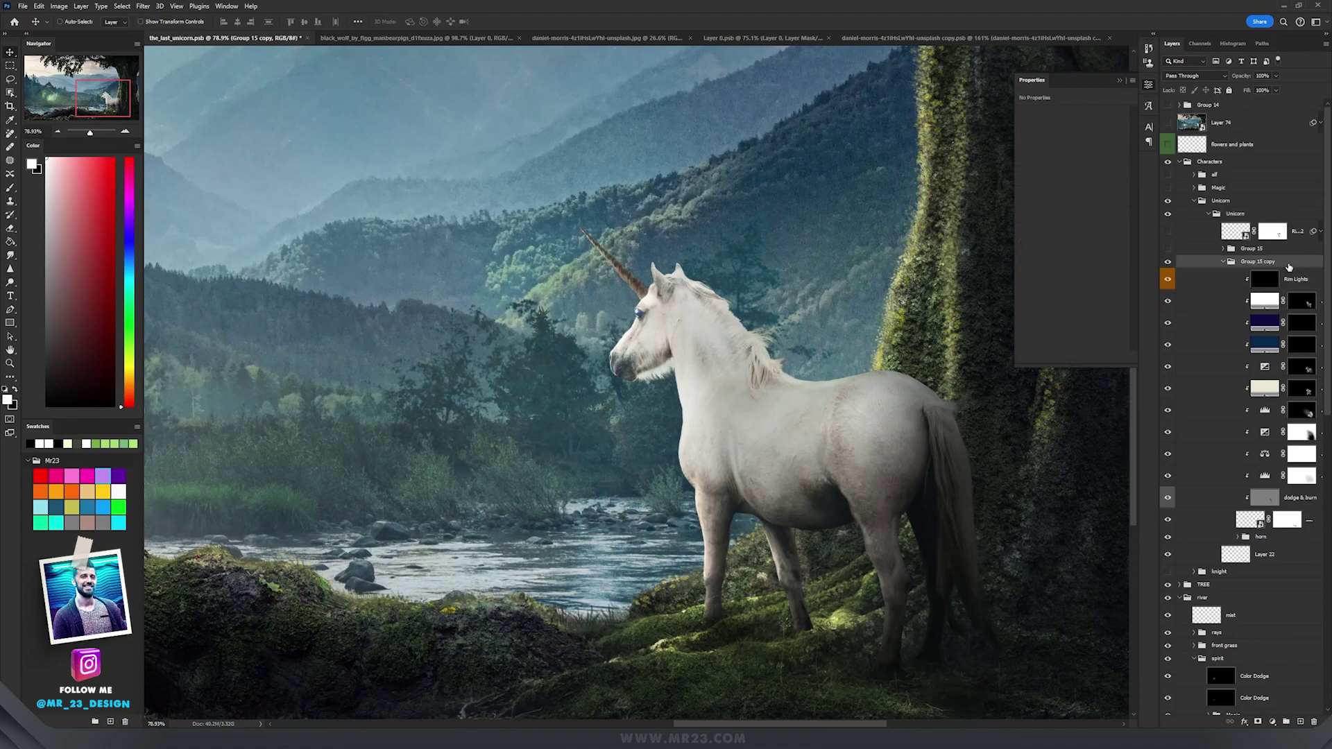
{"action": "right_click", "coordinate": [1280, 269]}
{"action": "left_click", "coordinate": [1279, 401]}
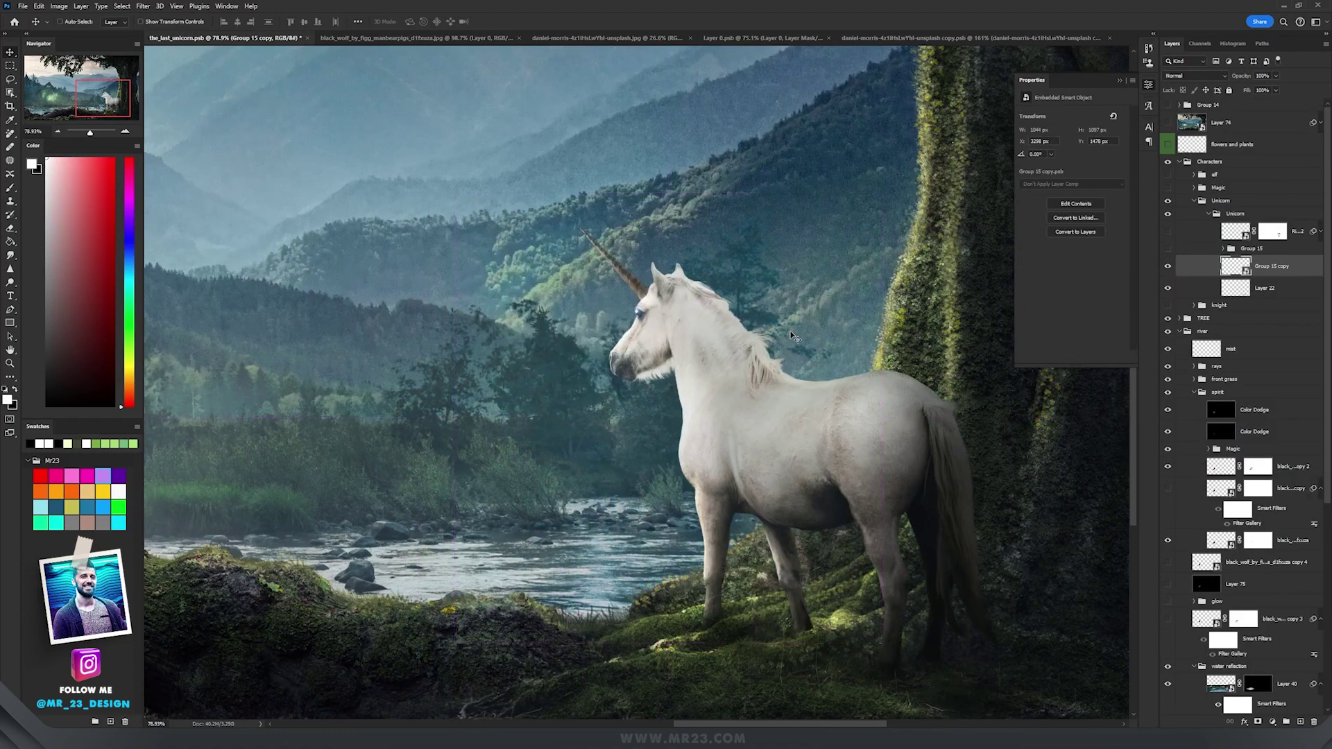
Step: Apply the Glowing Edges filter to the unicorn smart object with edge width 2, edge brightness 12 and smoothness 6
{"action": "scroll", "coordinate": [197, 346], "scroll_direction": "down", "scroll_amount": 4}
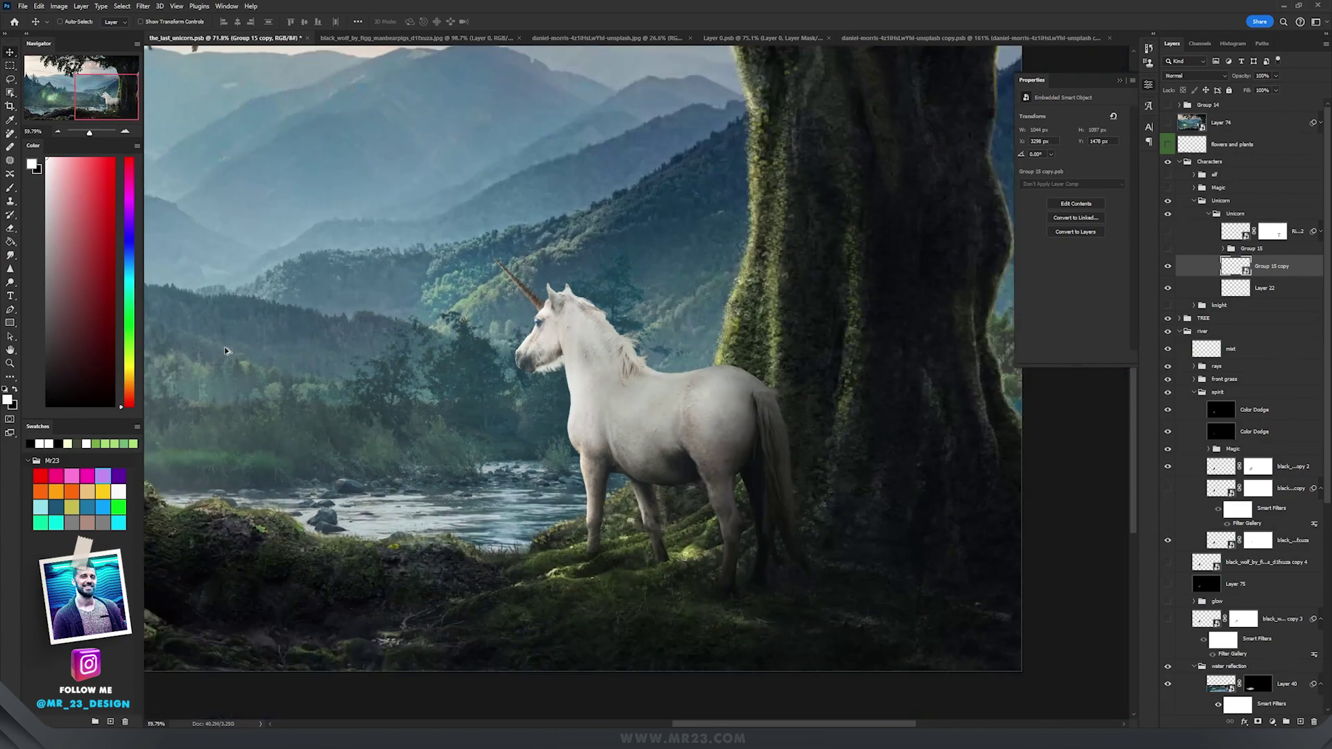
{"action": "left_click_drag", "start_coordinate": [215, 345], "coordinate": [337, 398]}
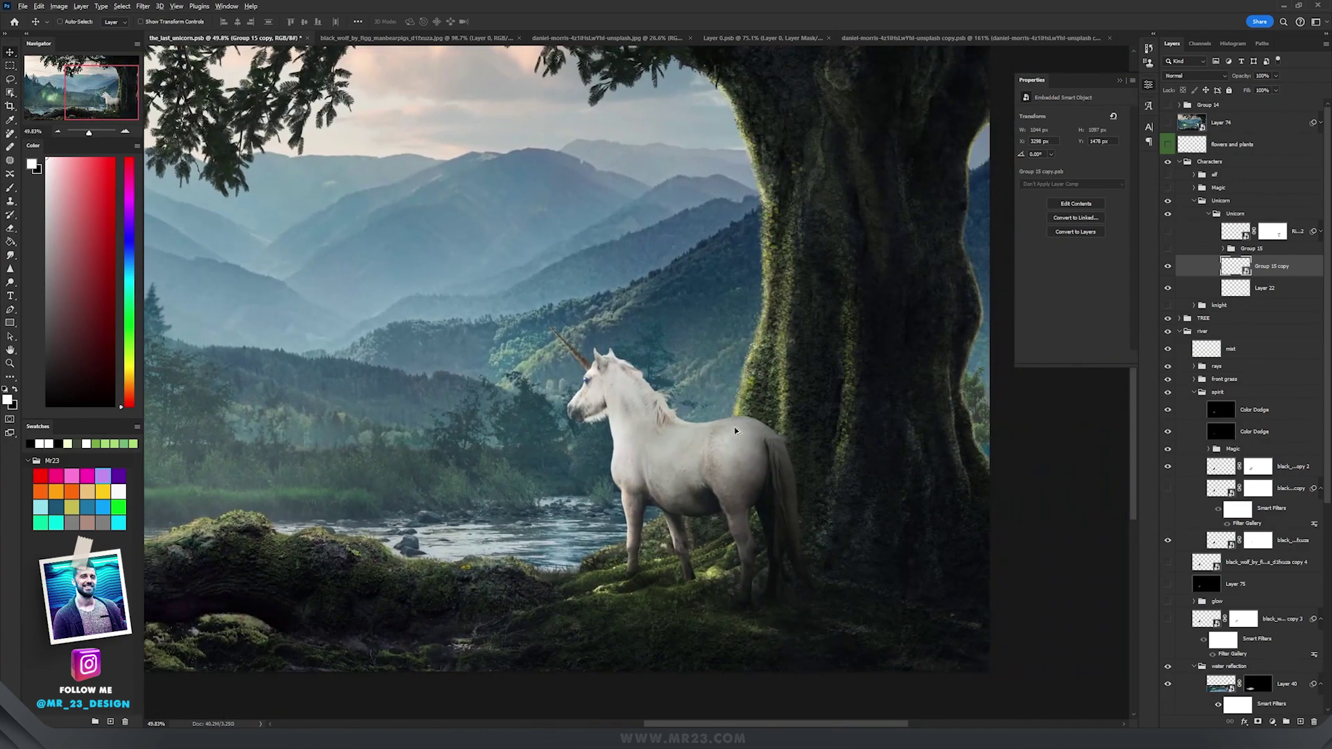
{"action": "scroll", "coordinate": [738, 431], "scroll_direction": "up", "scroll_amount": 4}
{"action": "left_click_drag", "start_coordinate": [663, 326], "coordinate": [701, 292]}
{"action": "scroll", "coordinate": [702, 291], "scroll_direction": "up", "scroll_amount": 2}
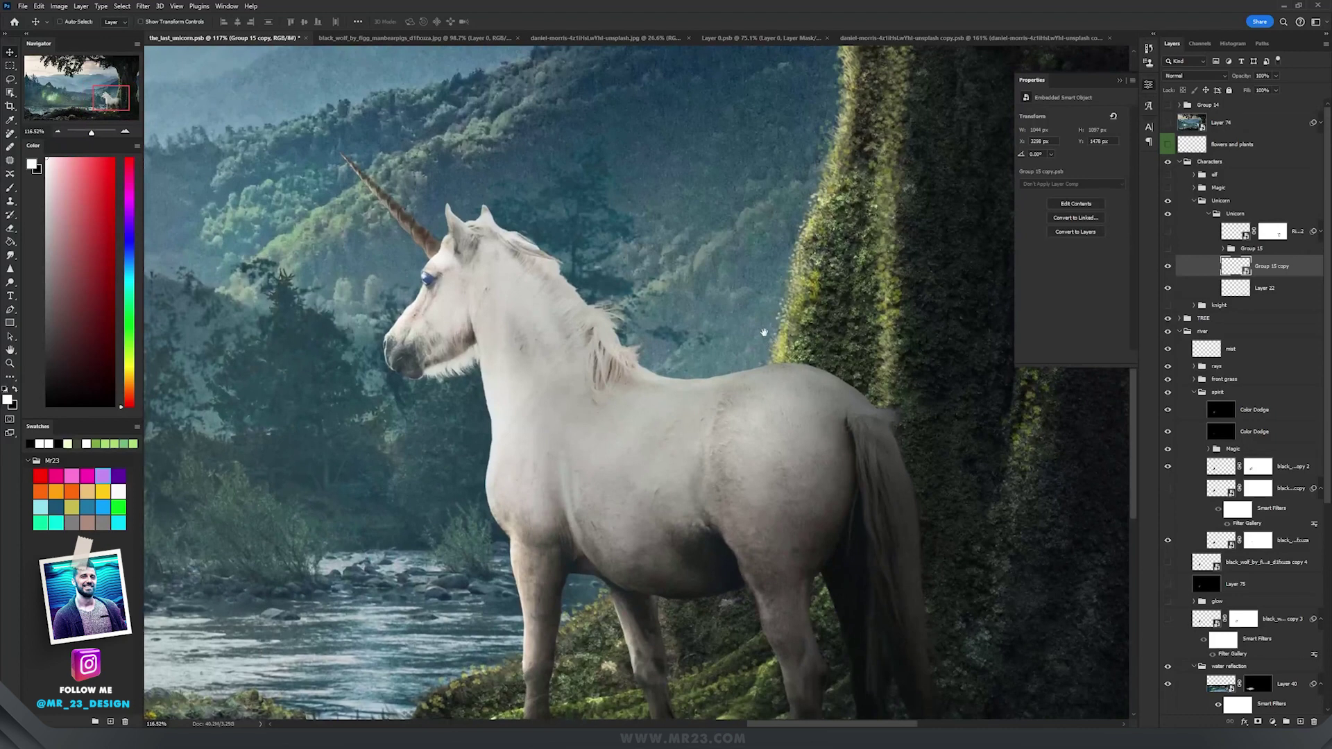
{"action": "left_click_drag", "start_coordinate": [743, 358], "coordinate": [762, 264]}
{"action": "left_click", "coordinate": [141, 7]}
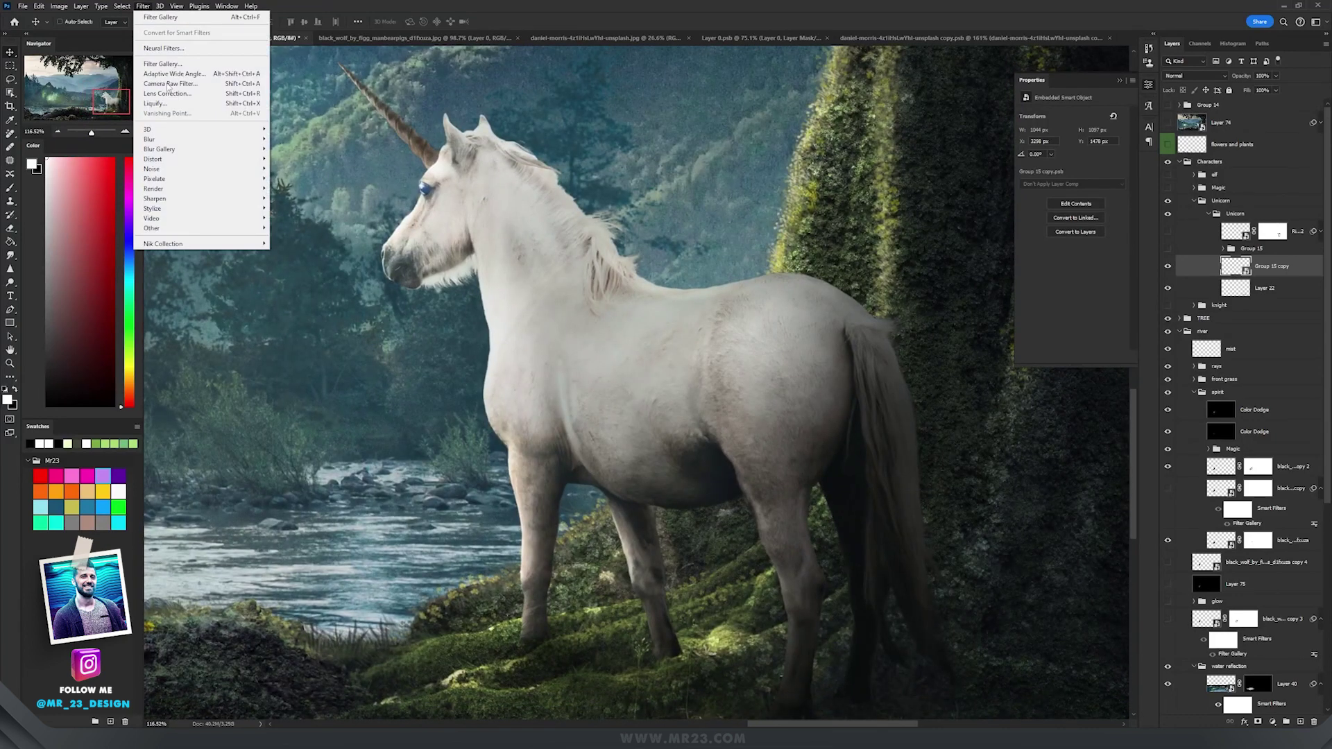
{"action": "left_click", "coordinate": [171, 64]}
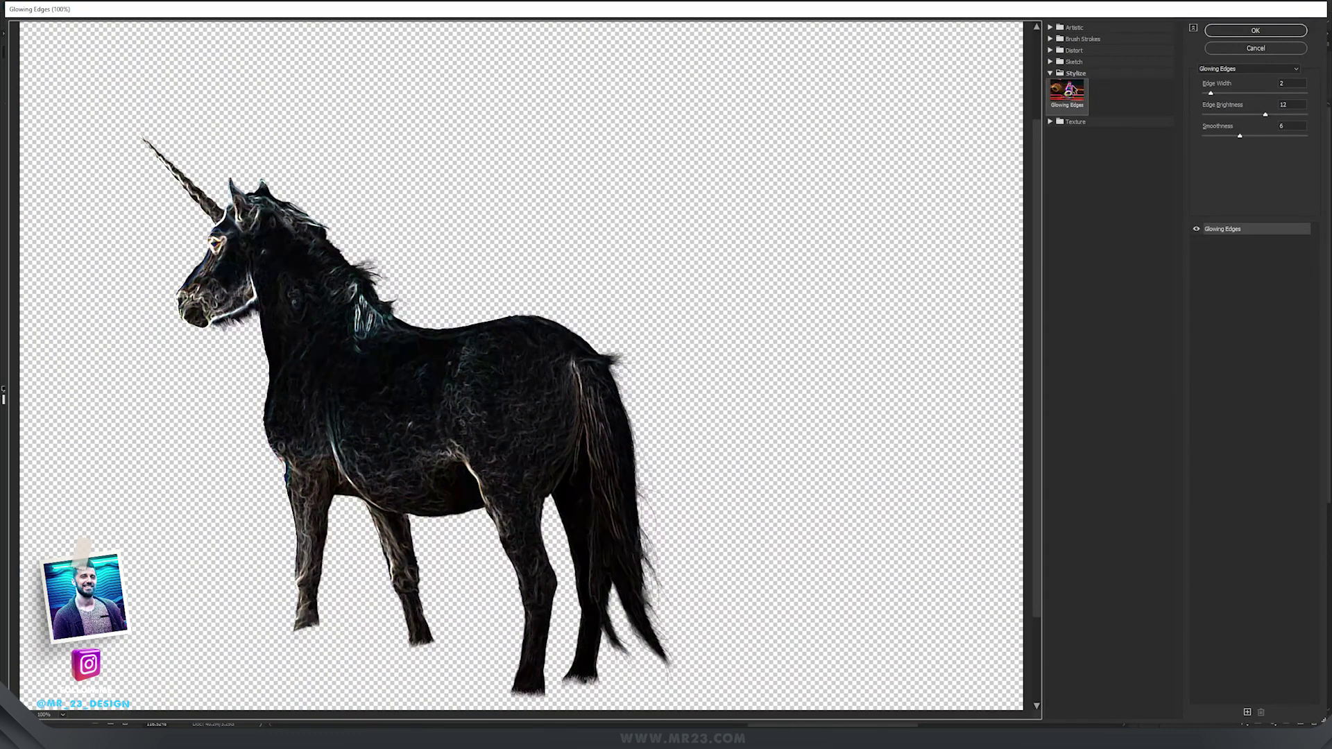
{"action": "left_click", "coordinate": [1072, 95]}
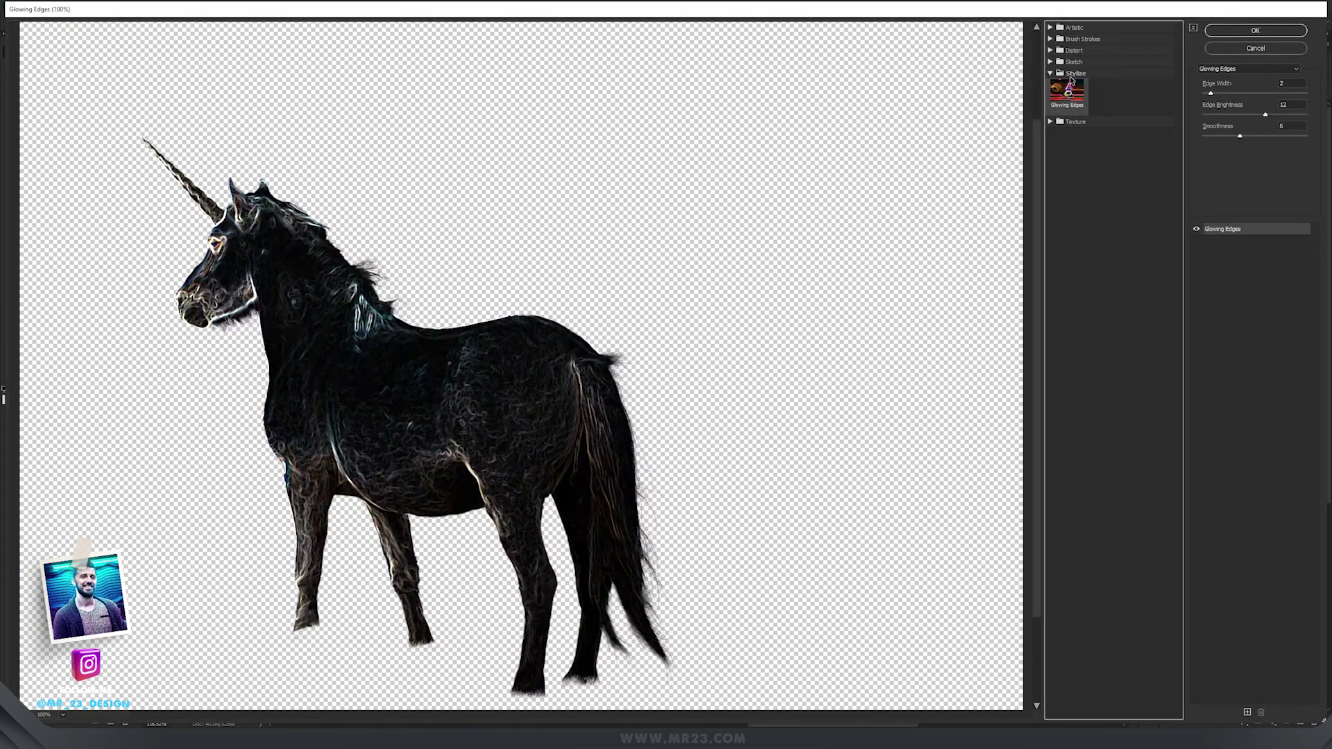
{"action": "left_click", "coordinate": [1268, 33]}
Step: Set the filtered unicorn's blend mode to Linear Dodge (Add) so only its glowing outline shows
{"action": "left_click", "coordinate": [1188, 76]}
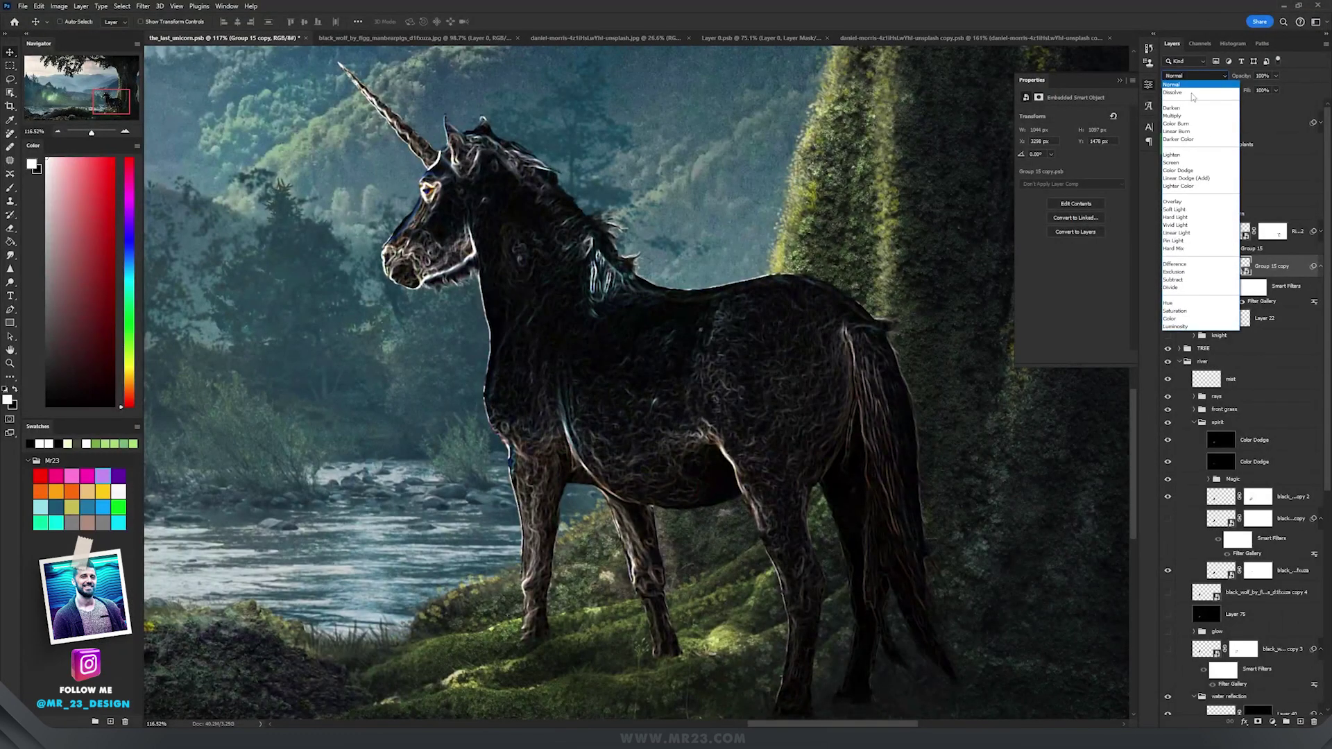
{"action": "left_click", "coordinate": [1187, 179]}
{"action": "scroll", "coordinate": [805, 323], "scroll_direction": "down", "scroll_amount": 3}
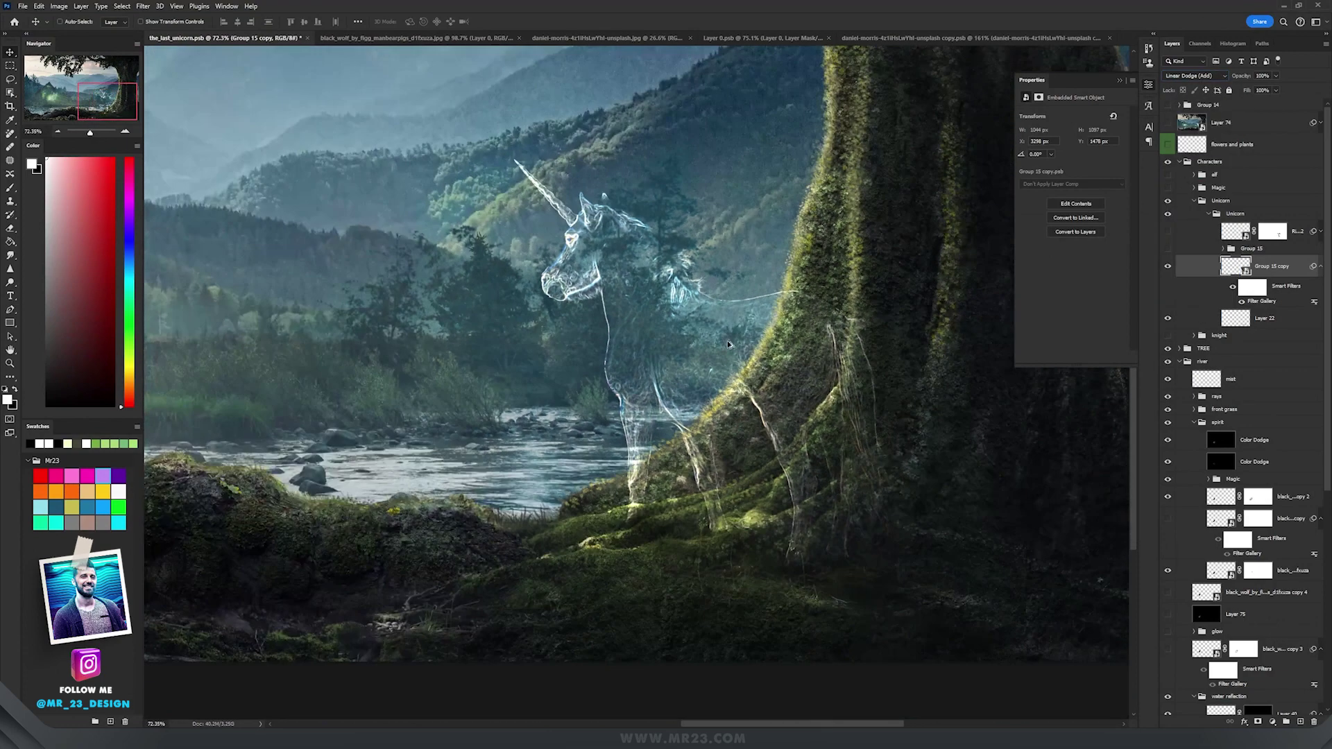
Step: Paint soft white glowing strokes on a new layer along the unicorn's neck, chest and head outline
{"action": "scroll", "coordinate": [728, 345], "scroll_direction": "up", "scroll_amount": 3}
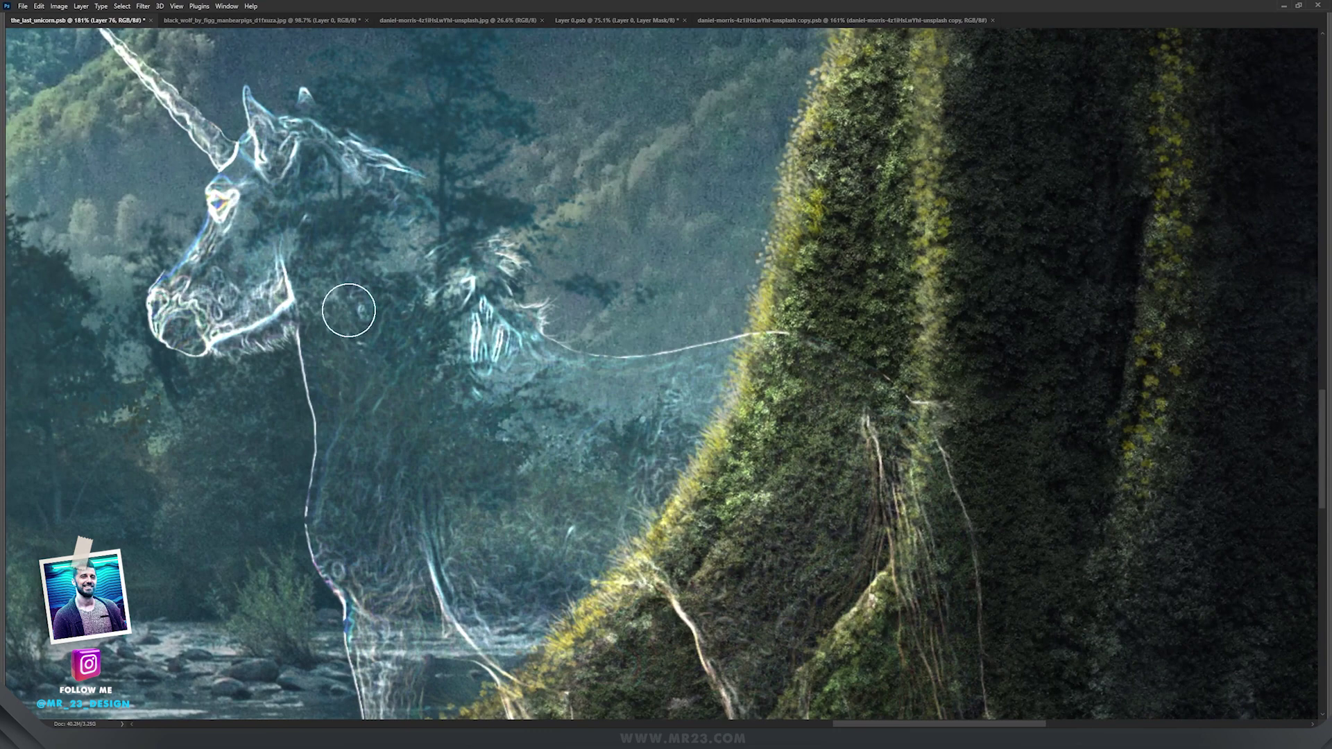
{"action": "right_click", "coordinate": [334, 324], "text": "alt"}
{"action": "mouse_move", "coordinate": [329, 330]}
{"action": "left_mouse_down"}
{"action": "mouse_move", "coordinate": [296, 336]}
{"action": "mouse_move", "coordinate": [387, 333]}
{"action": "mouse_move", "coordinate": [388, 421]}
{"action": "left_mouse_up"}
{"action": "left_click_drag", "start_coordinate": [370, 339], "coordinate": [385, 435]}
{"action": "left_click_drag", "start_coordinate": [375, 365], "coordinate": [388, 476]}
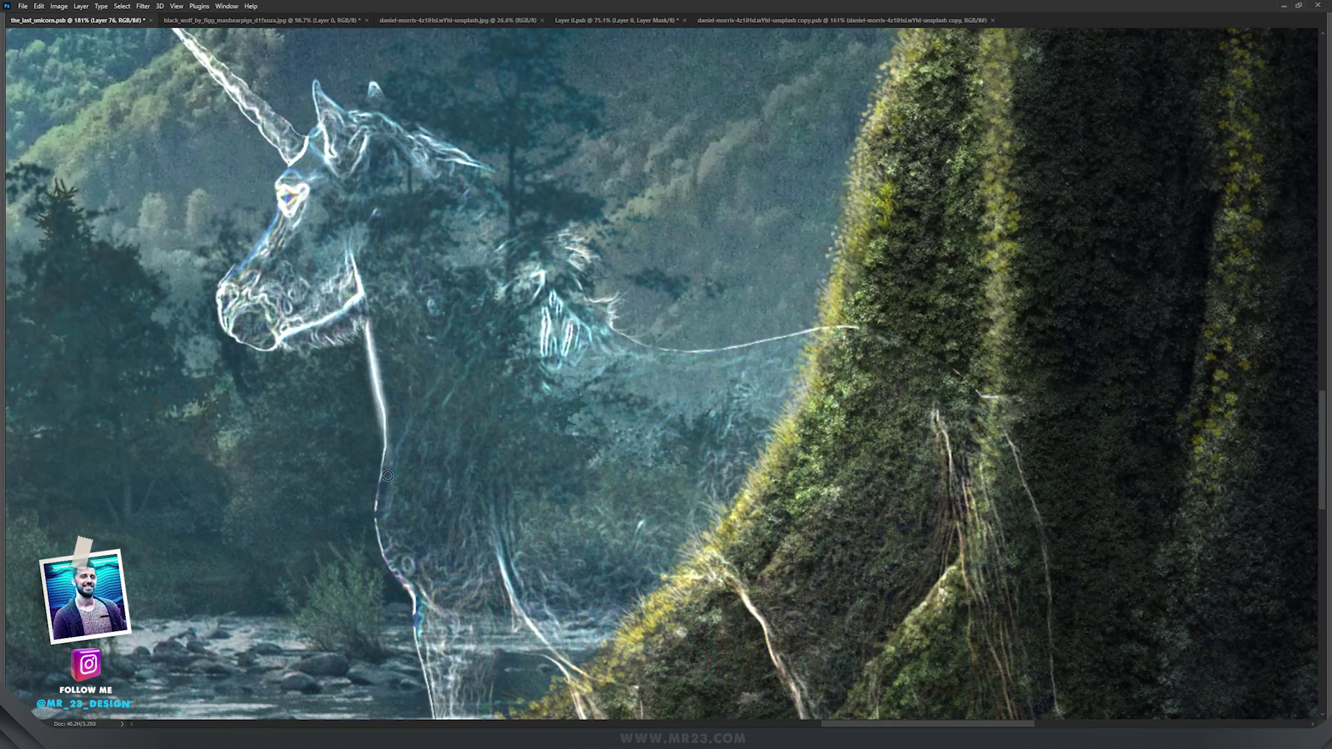
{"action": "left_click_drag", "start_coordinate": [389, 414], "coordinate": [379, 528]}
{"action": "left_click_drag", "start_coordinate": [385, 452], "coordinate": [383, 542]}
{"action": "left_click_drag", "start_coordinate": [381, 477], "coordinate": [391, 567]}
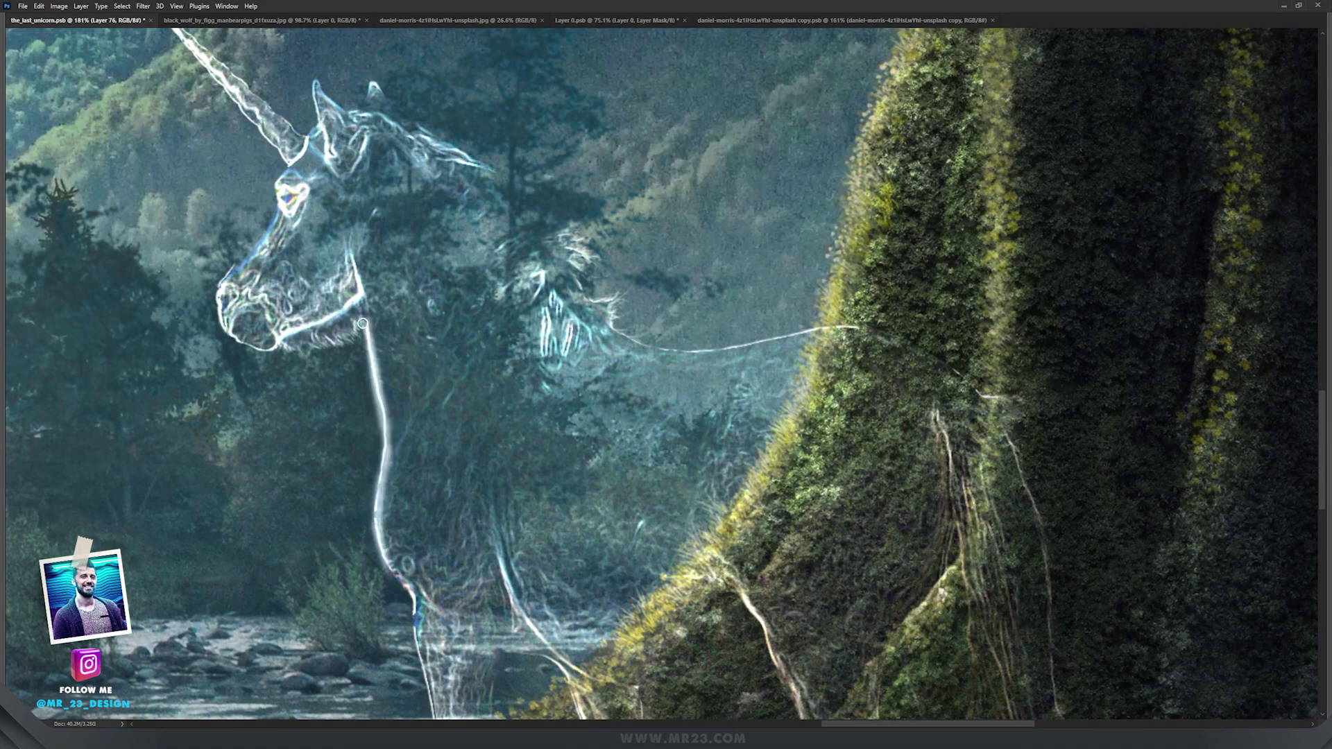
{"action": "mouse_move", "coordinate": [360, 299]}
{"action": "left_mouse_down"}
{"action": "mouse_move", "coordinate": [282, 337]}
{"action": "mouse_move", "coordinate": [230, 335]}
{"action": "mouse_move", "coordinate": [222, 300]}
{"action": "mouse_move", "coordinate": [278, 219]}
{"action": "mouse_move", "coordinate": [308, 136]}
{"action": "left_mouse_up"}
{"action": "left_click_drag", "start_coordinate": [305, 118], "coordinate": [333, 223]}
{"action": "left_click_drag", "start_coordinate": [310, 267], "coordinate": [285, 228]}
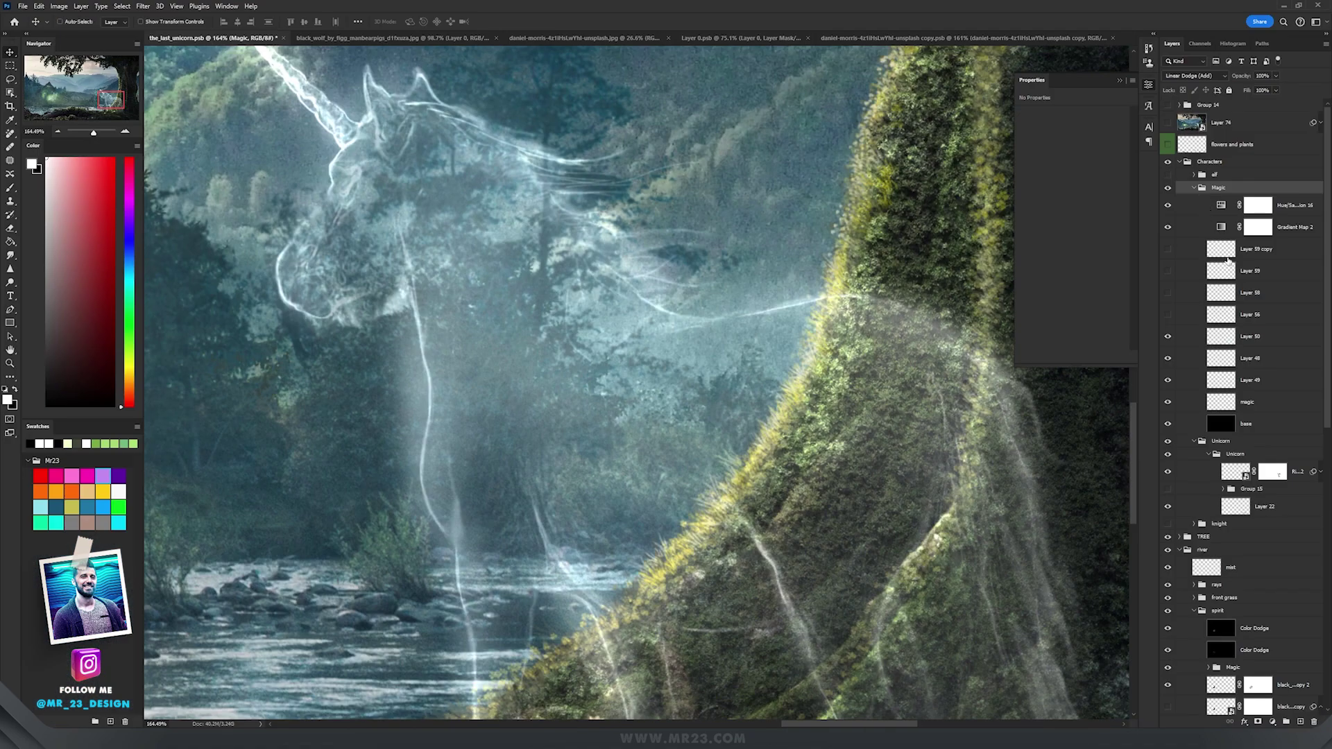
Step: Examine the unicorn glow in the Magic group, checking its painted layers, Gradient Map and base layer
{"action": "left_click", "coordinate": [1249, 337]}
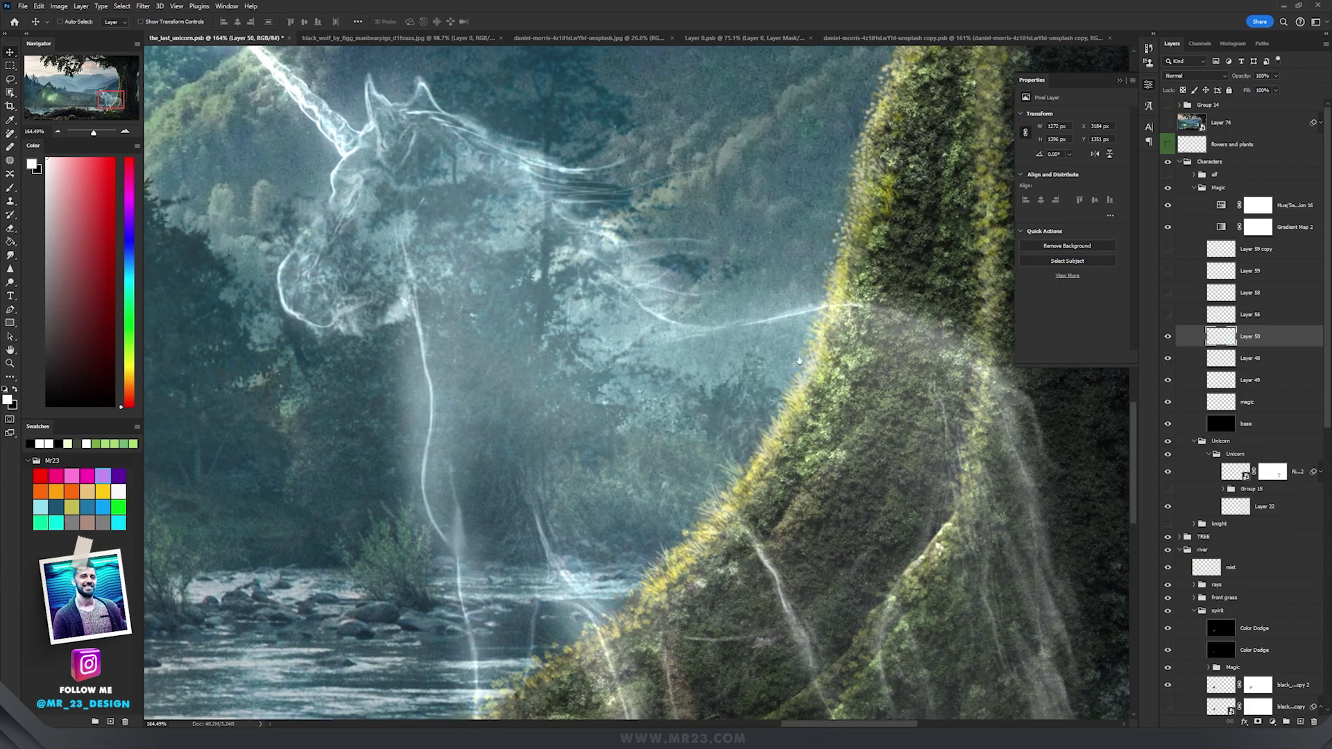
{"action": "left_click_drag", "start_coordinate": [697, 208], "coordinate": [838, 378]}
{"action": "left_click", "coordinate": [1252, 186]}
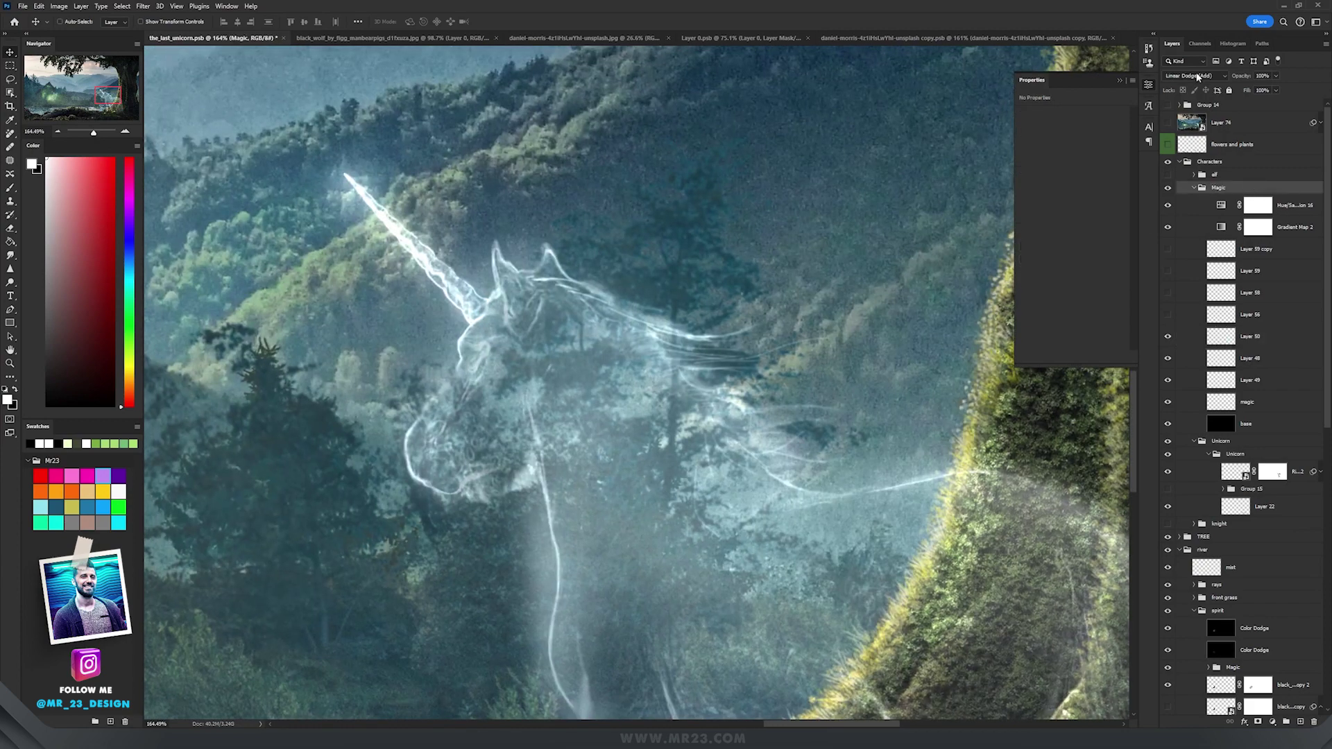
{"action": "left_click", "coordinate": [1308, 231]}
{"action": "left_click_drag", "start_coordinate": [819, 272], "coordinate": [650, 342]}
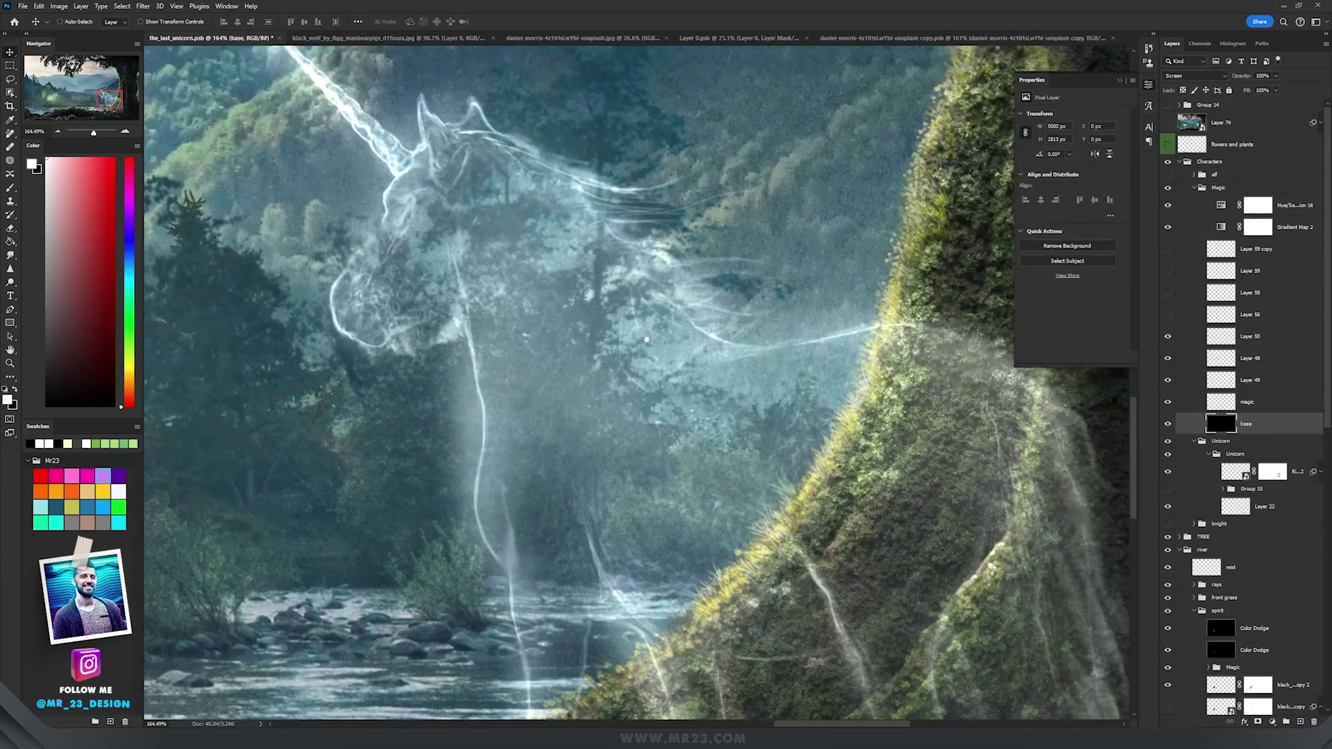
{"action": "scroll", "coordinate": [652, 341], "scroll_direction": "down", "scroll_amount": 3}
{"action": "left_click_drag", "start_coordinate": [779, 351], "coordinate": [803, 357]}
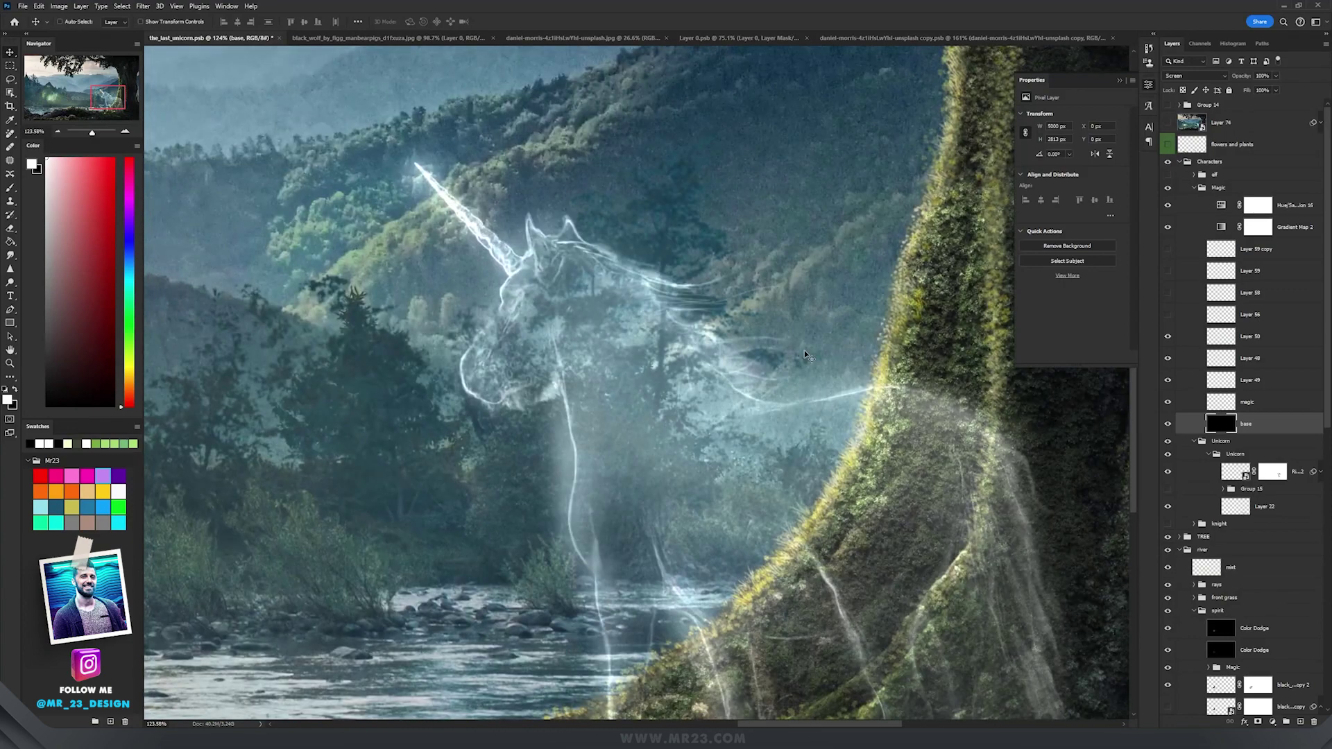
{"action": "left_click", "coordinate": [1257, 491]}
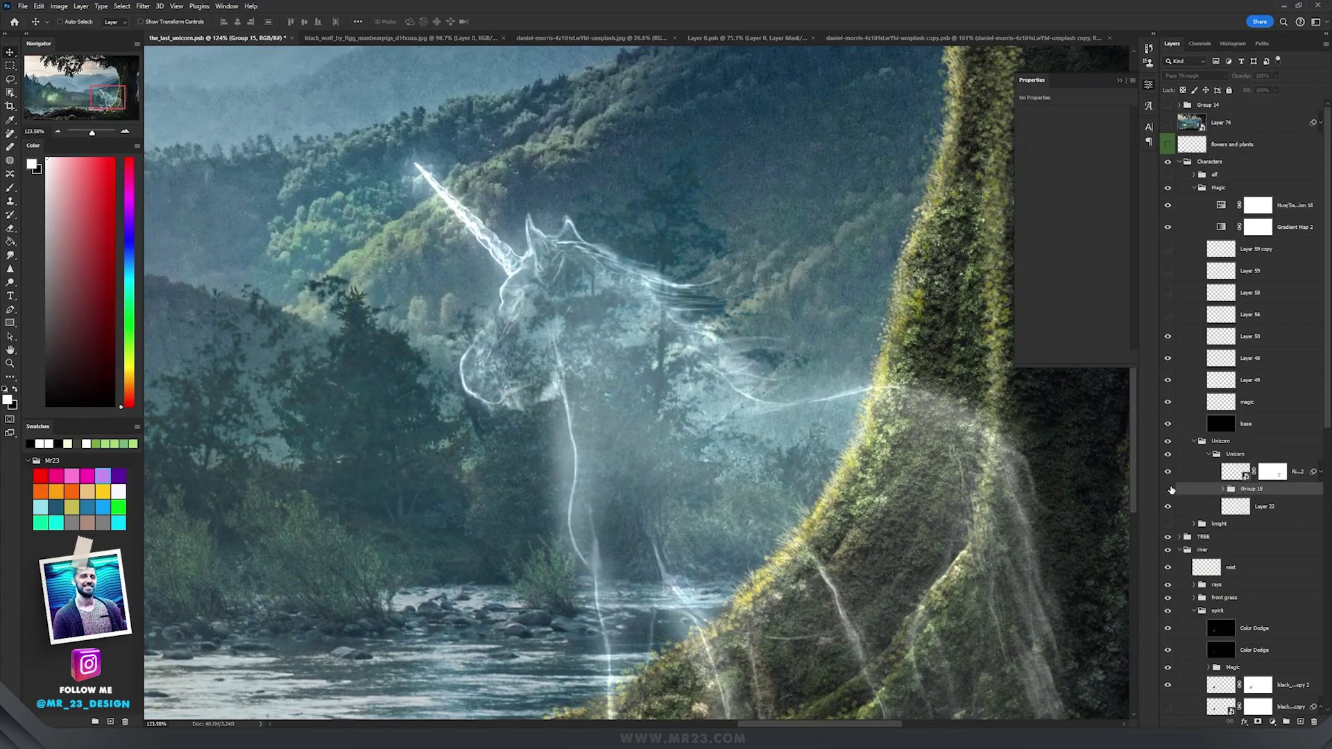
Step: Show the white unicorn's Group 15 with its glowing outline, and undo a trial move of the group to the side
{"action": "scroll", "coordinate": [702, 426], "scroll_direction": "down", "scroll_amount": 2}
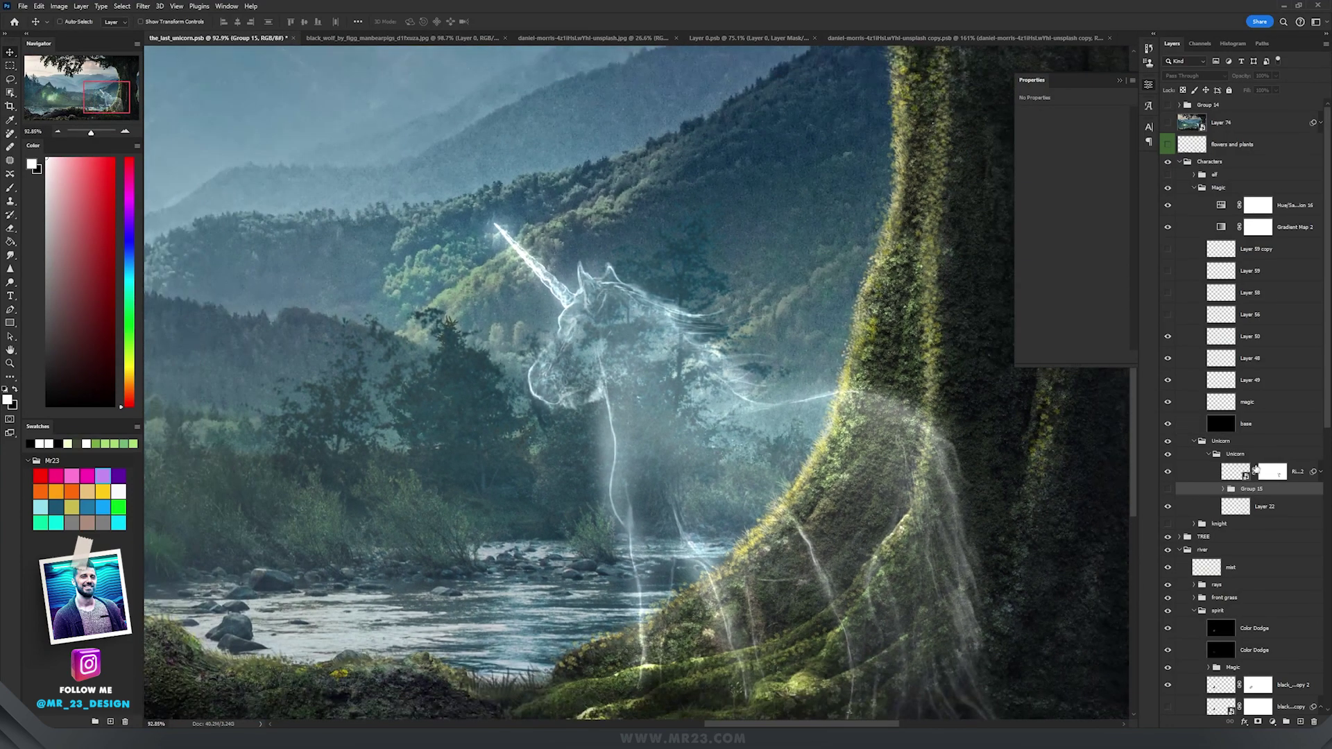
{"action": "left_click", "coordinate": [1169, 490]}
{"action": "left_click_drag", "start_coordinate": [770, 454], "coordinate": [616, 451]}
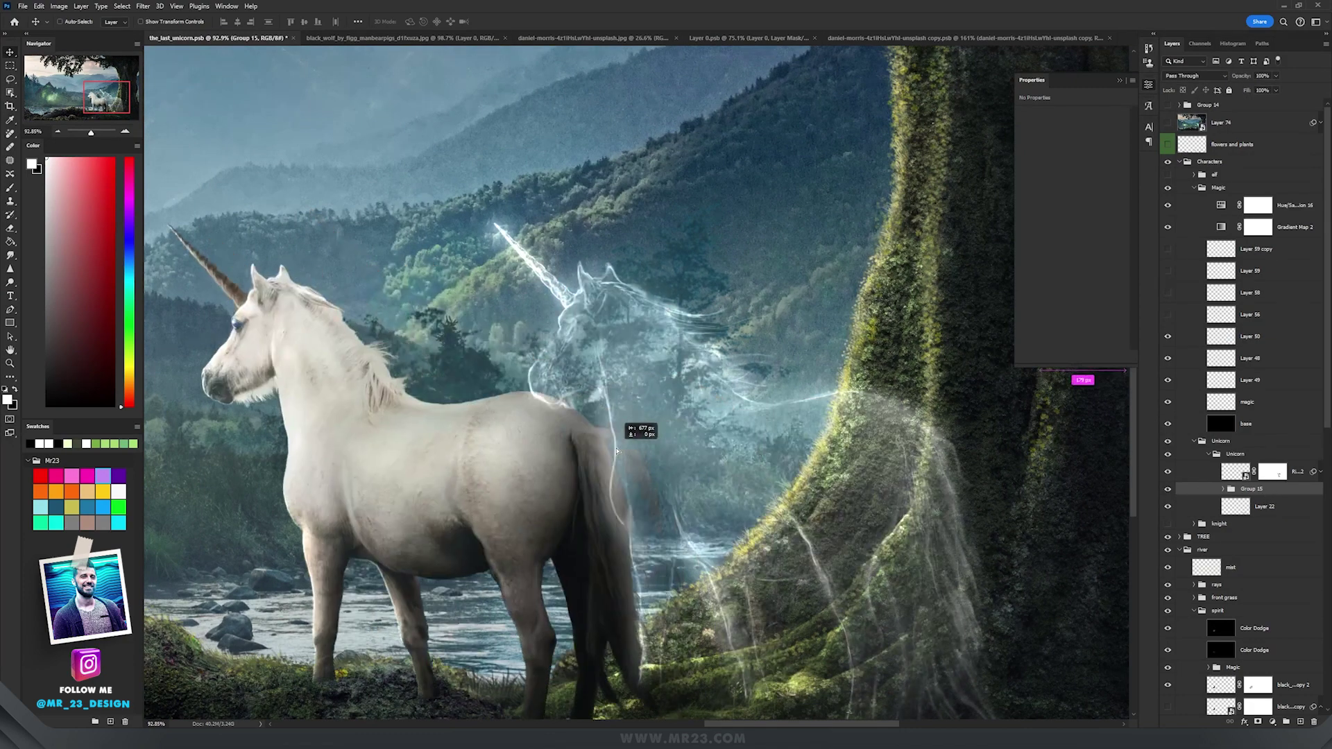
{"action": "key", "text": "ctrl+z"}
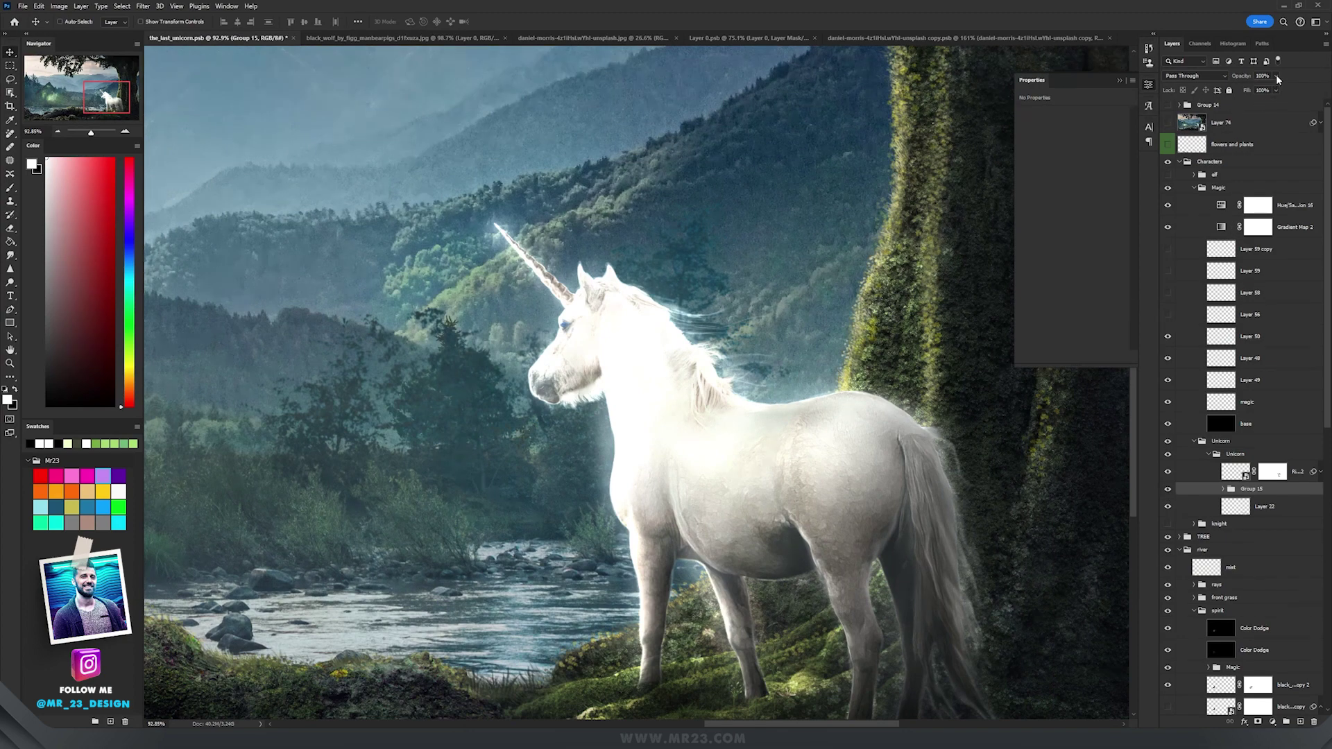
Step: Lower the opacity of the unicorn's Group 15 to 40% to make its body translucent
{"action": "left_click_drag", "start_coordinate": [1276, 74], "coordinate": [1247, 90]}
{"action": "scroll", "coordinate": [730, 387], "scroll_direction": "down", "scroll_amount": 1}
{"action": "scroll", "coordinate": [736, 392], "scroll_direction": "down", "scroll_amount": 1}
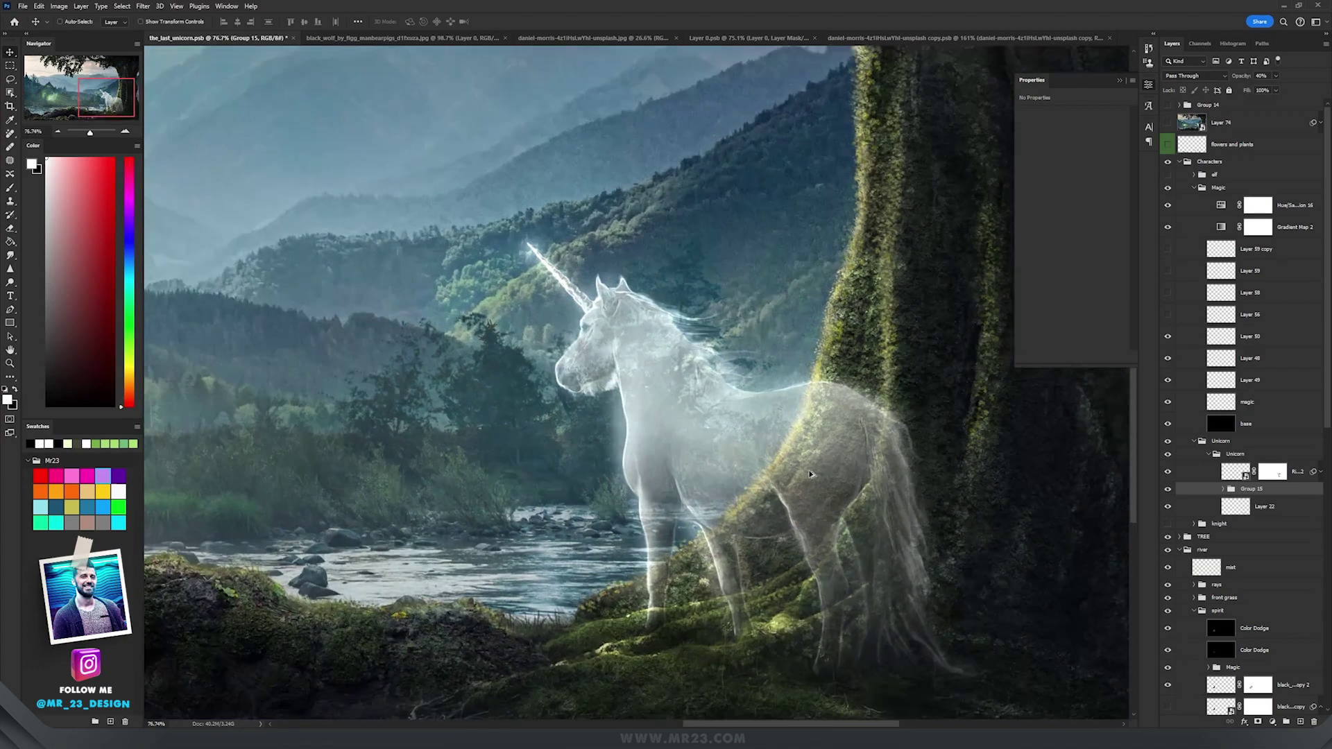
{"action": "scroll", "coordinate": [812, 473], "scroll_direction": "up", "scroll_amount": 4}
{"action": "scroll", "coordinate": [829, 409], "scroll_direction": "down", "scroll_amount": 2}
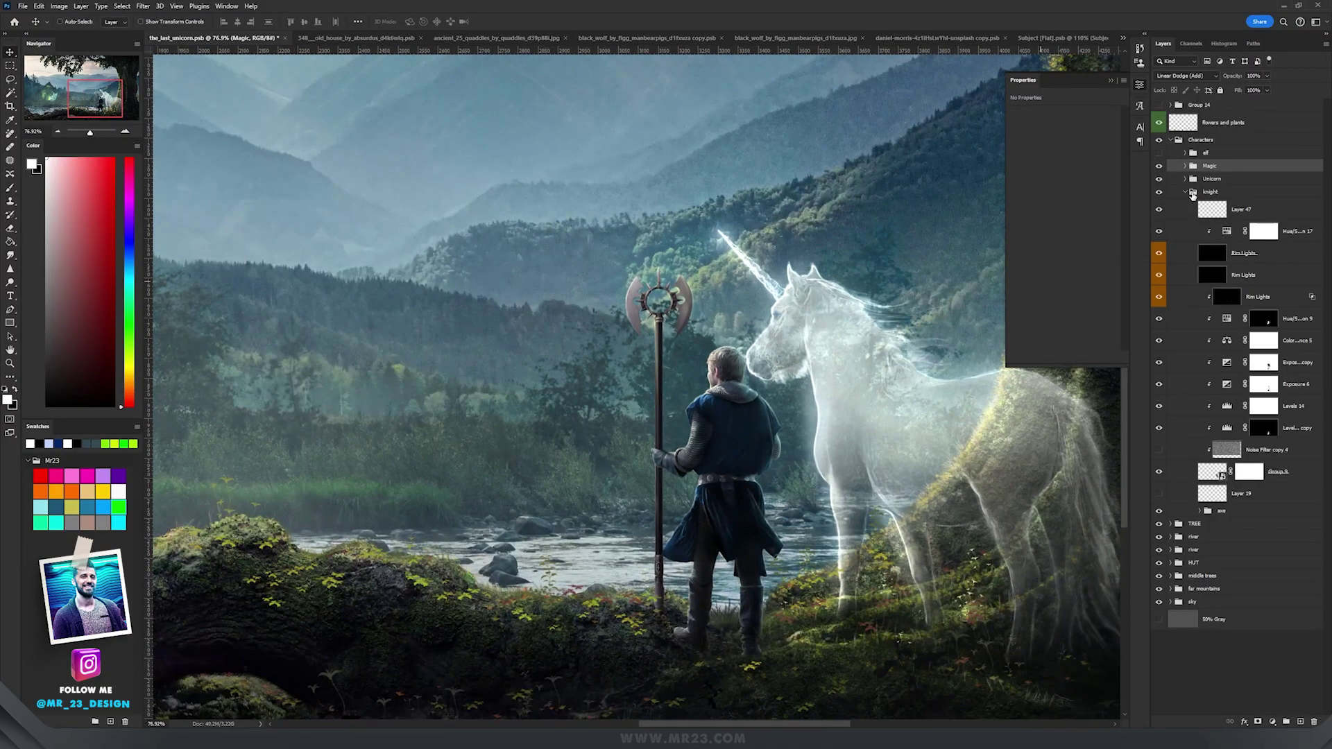
Step: Collapse the knight group and show the elf group inside the Characters group
{"action": "left_click", "coordinate": [1189, 193]}
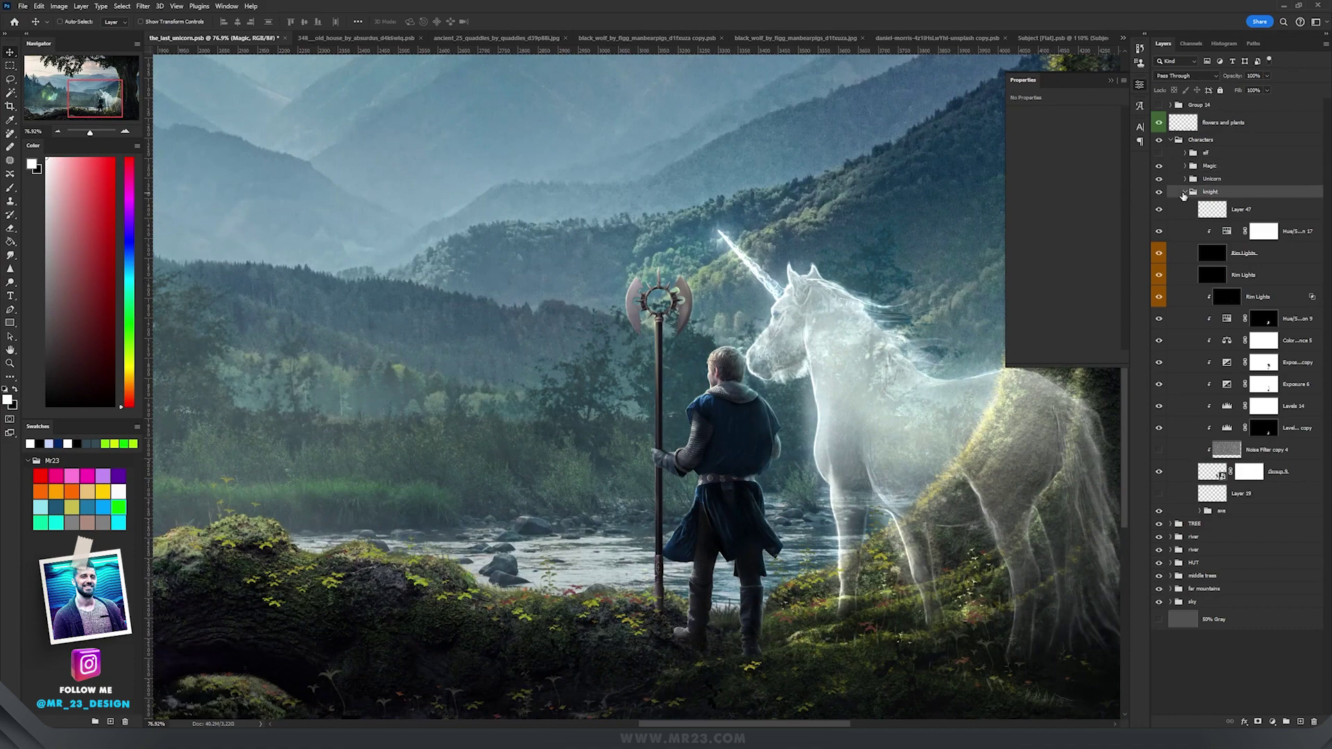
{"action": "left_click", "coordinate": [1185, 191]}
{"action": "left_click", "coordinate": [1159, 153]}
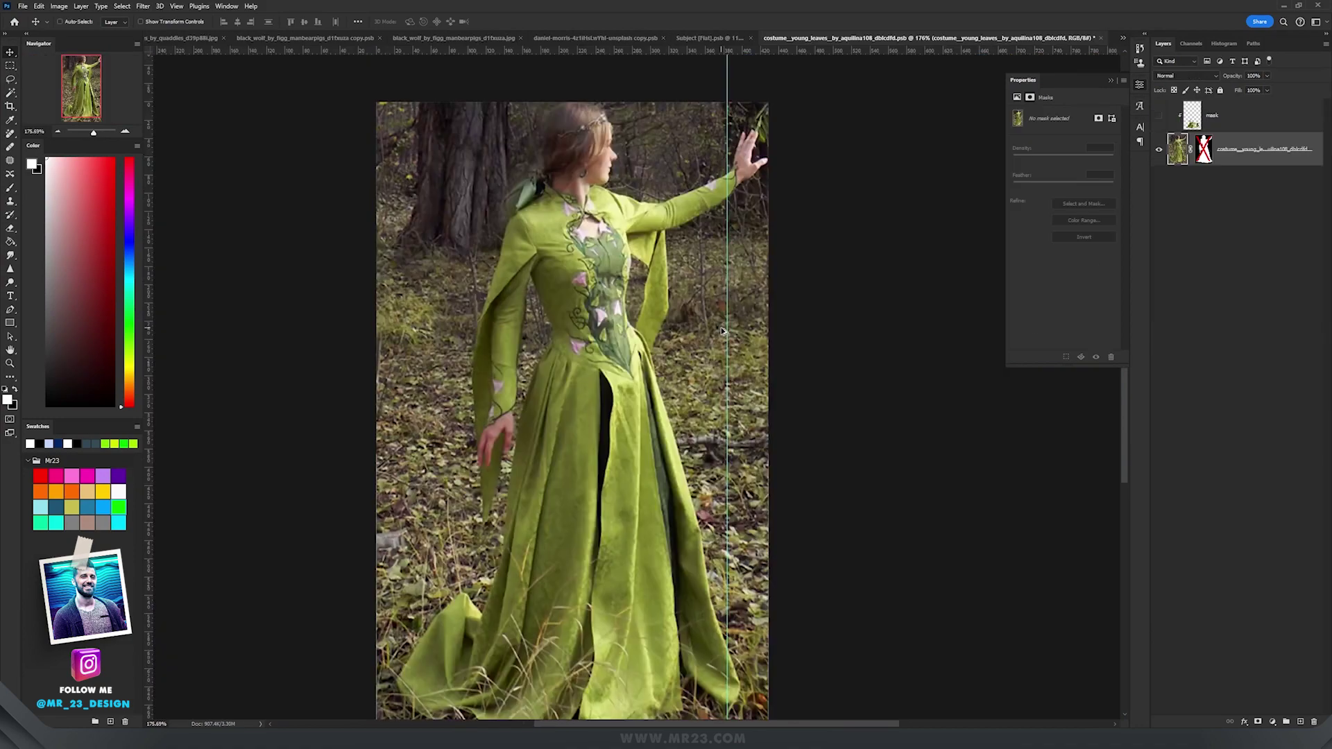
Step: Enable the layer mask on the costume photo so the woman in the green dress is cut out from the forest
{"action": "scroll", "coordinate": [716, 319], "scroll_direction": "up", "scroll_amount": 3}
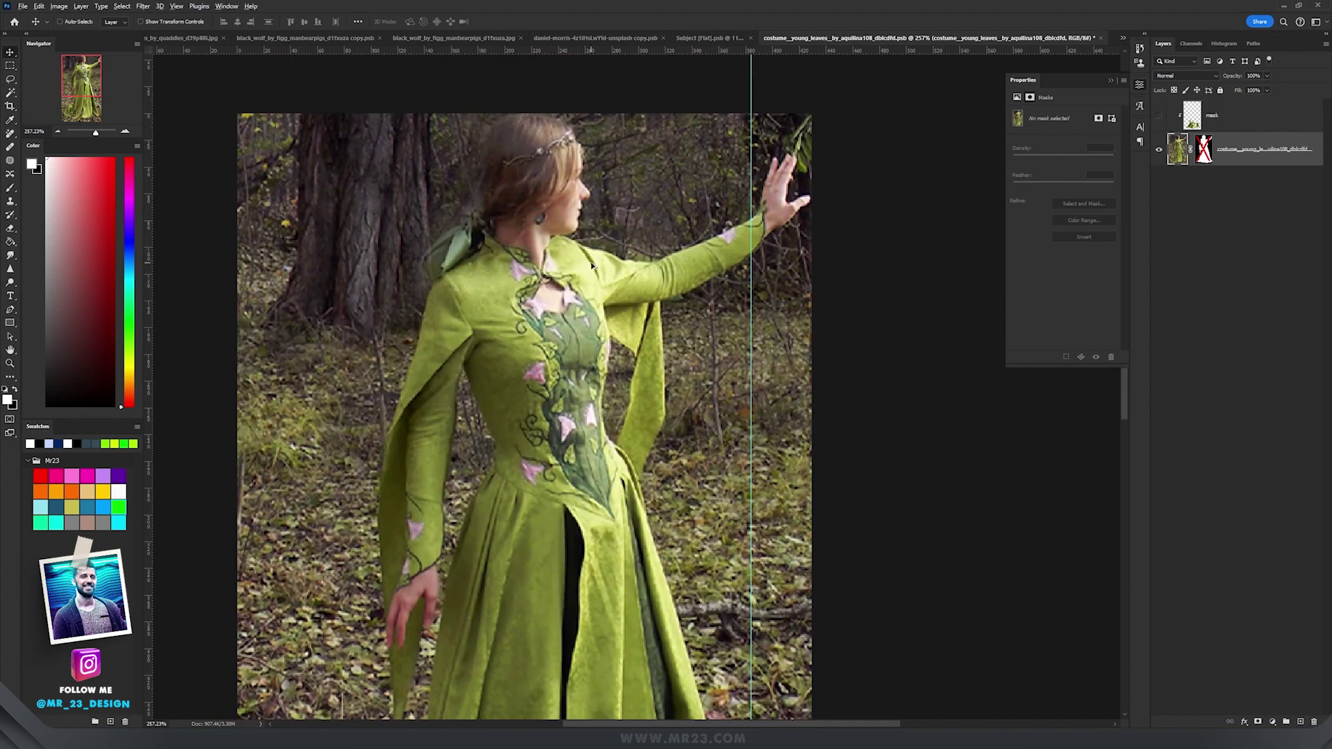
{"action": "scroll", "coordinate": [598, 269], "scroll_direction": "down", "scroll_amount": 2}
{"action": "left_click", "coordinate": [1191, 151], "text": "shift"}
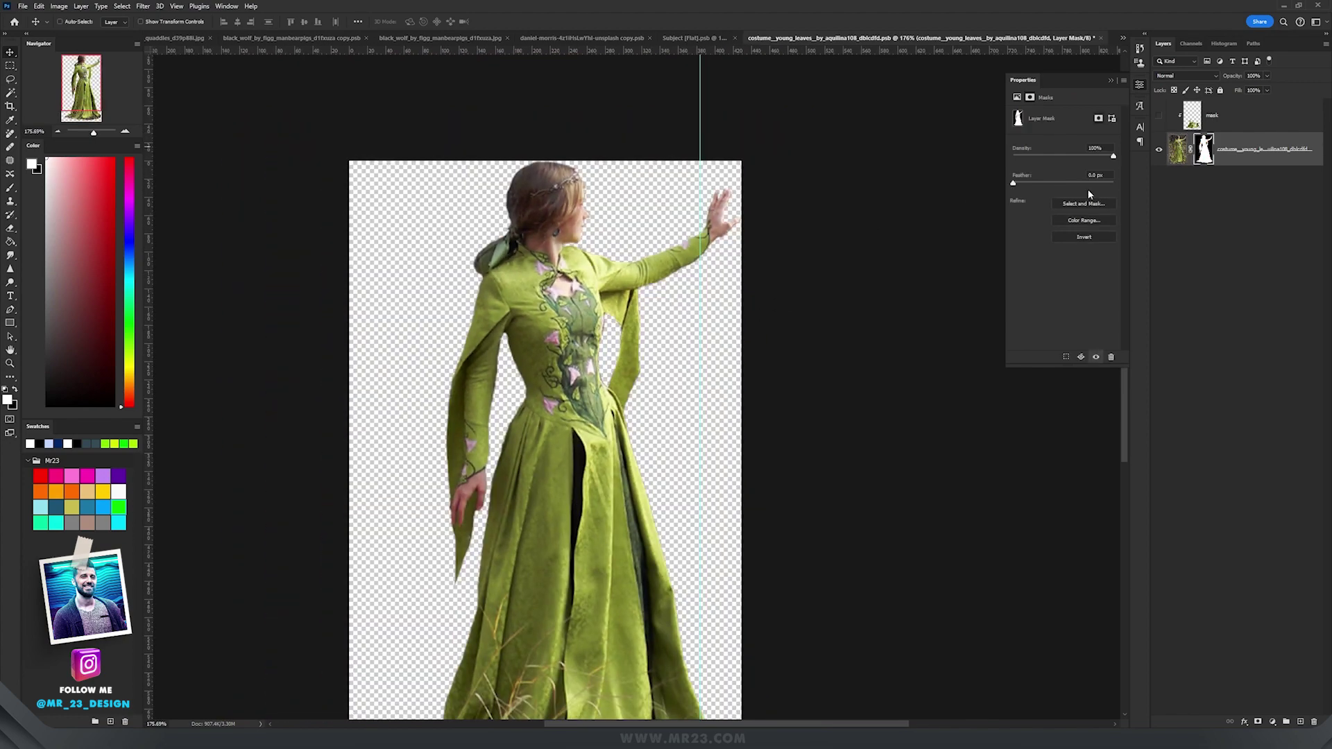
{"action": "left_click_drag", "start_coordinate": [575, 437], "coordinate": [648, 211]}
{"action": "scroll", "coordinate": [588, 488], "scroll_direction": "up", "scroll_amount": 3}
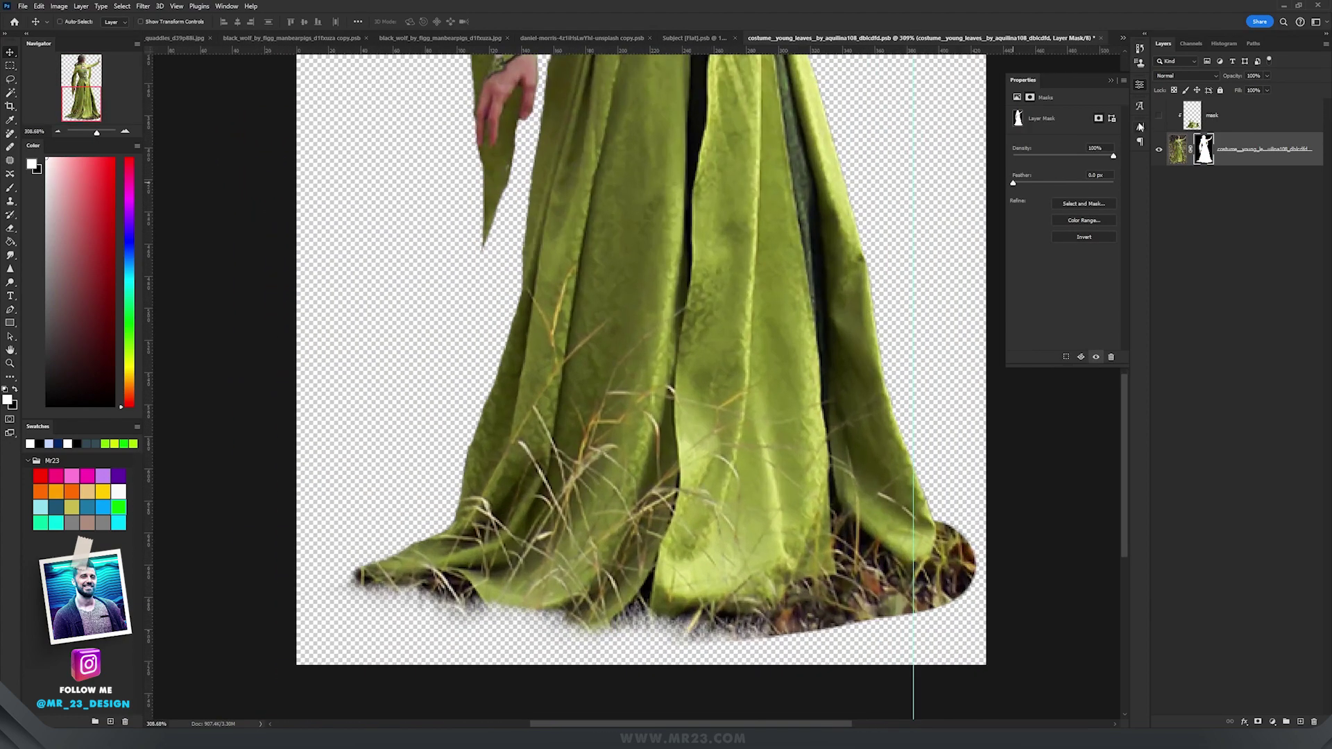
Step: Show the clipped retouching layer that covers the grass blades over the lower part of the green dress
{"action": "left_click", "coordinate": [1160, 116]}
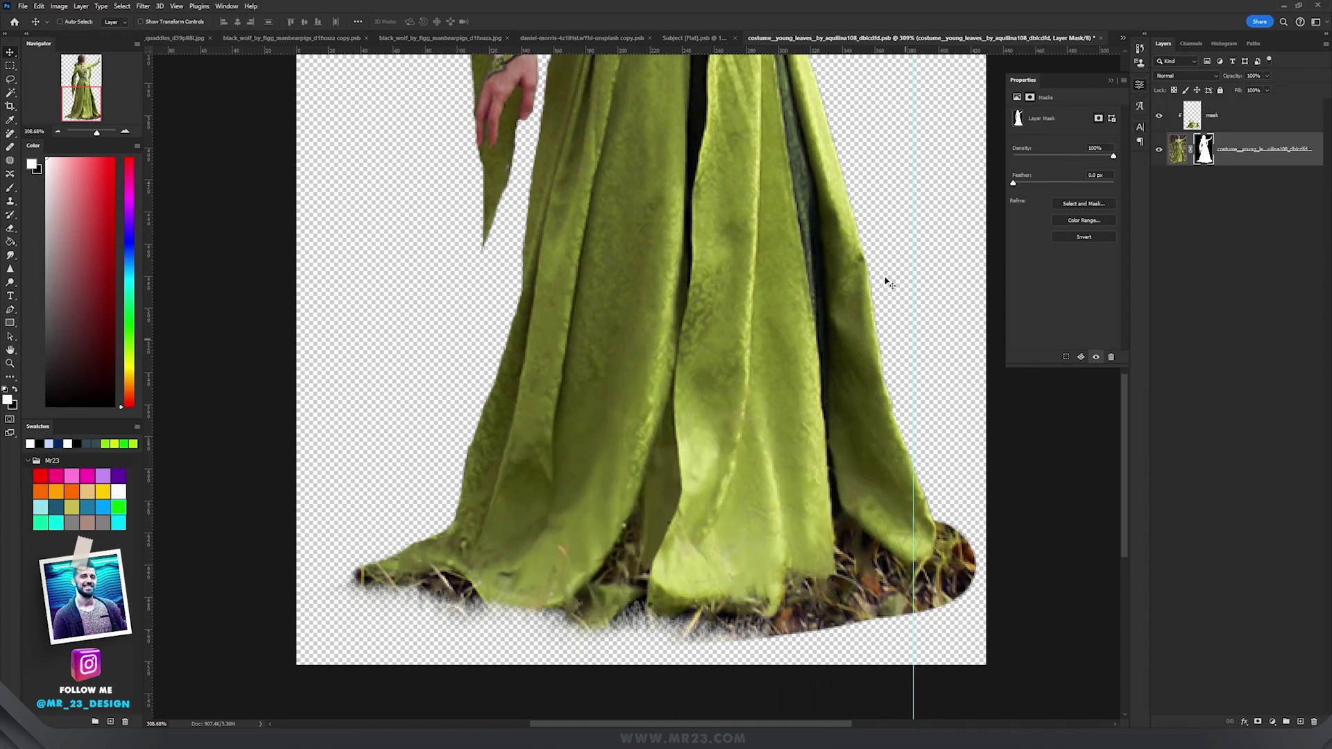
{"action": "scroll", "coordinate": [886, 282], "scroll_direction": "down", "scroll_amount": 3}
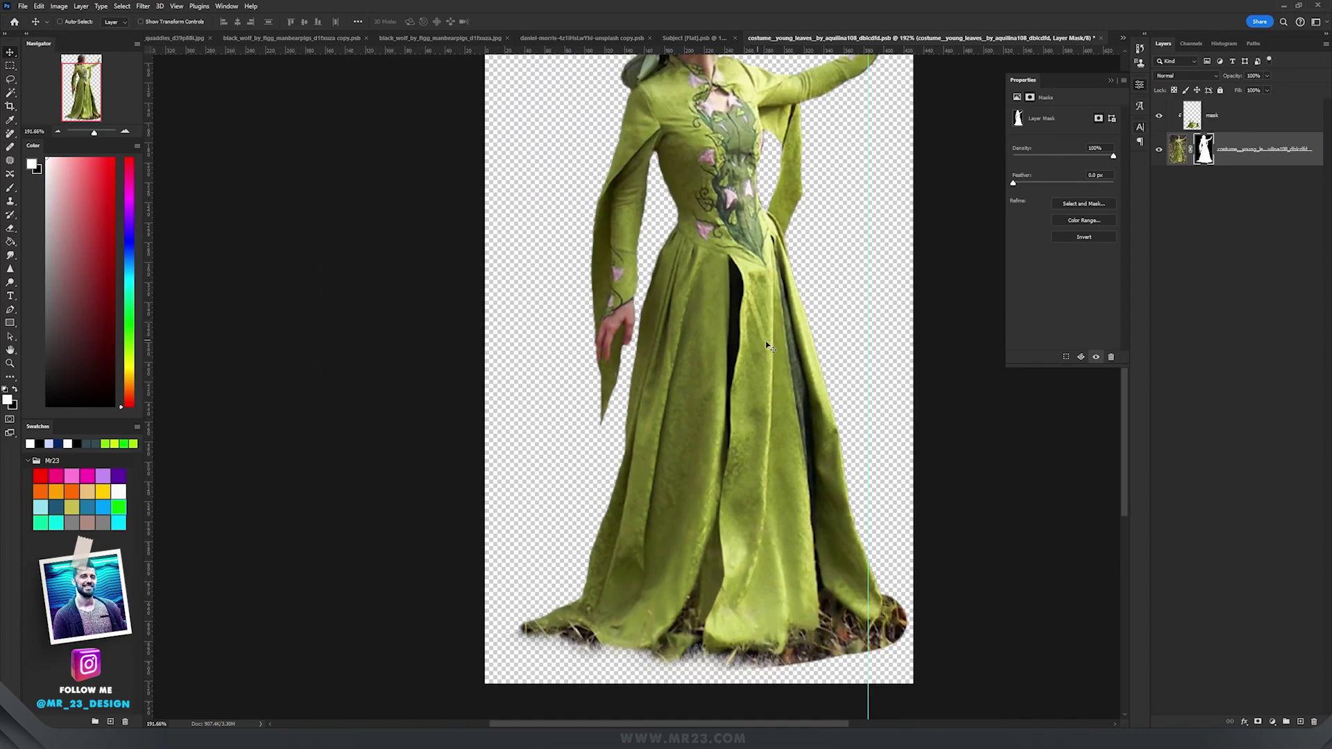
{"action": "scroll", "coordinate": [761, 523], "scroll_direction": "up", "scroll_amount": 2}
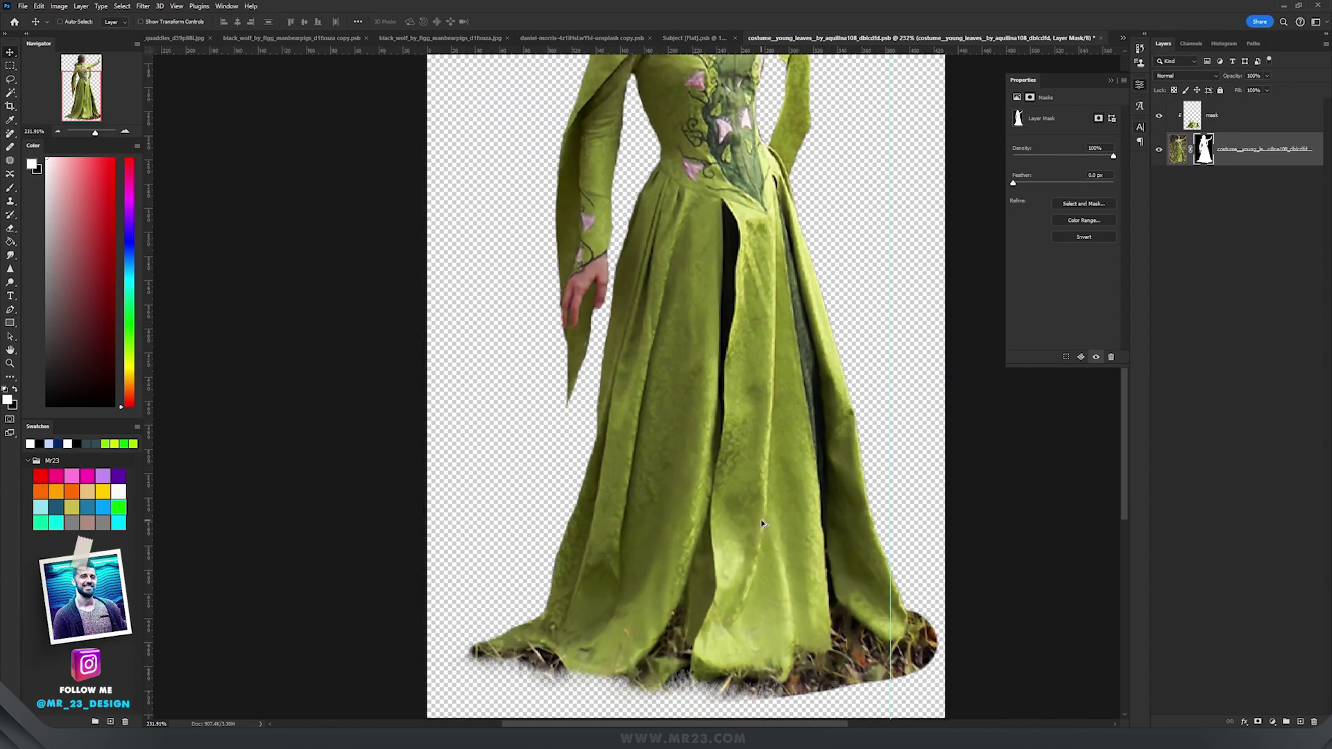
Step: Return to the unicorn composite and compare the elf's dress hem with its layer mask disabled and enabled
{"action": "left_click", "coordinate": [175, 39]}
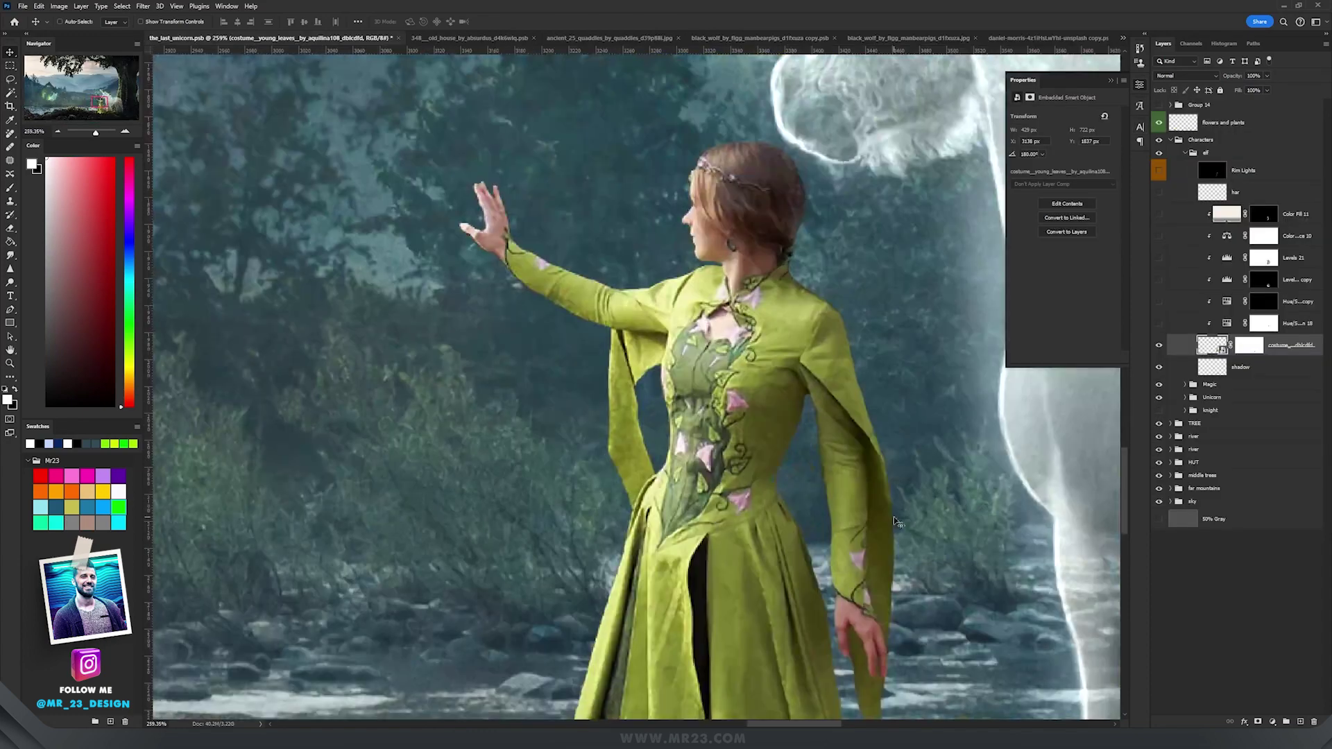
{"action": "left_click_drag", "start_coordinate": [896, 519], "coordinate": [850, 254]}
{"action": "scroll", "coordinate": [851, 254], "scroll_direction": "down", "scroll_amount": 2}
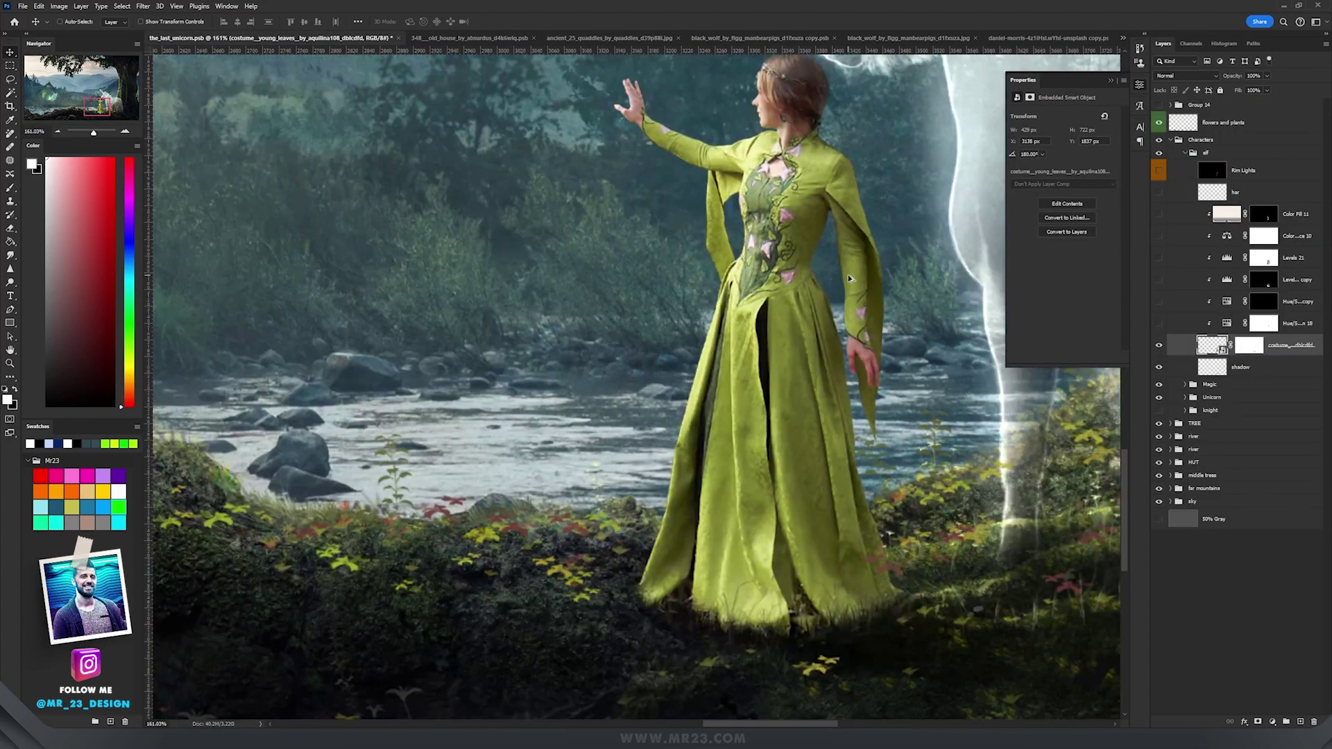
{"action": "left_click", "coordinate": [1252, 346]}
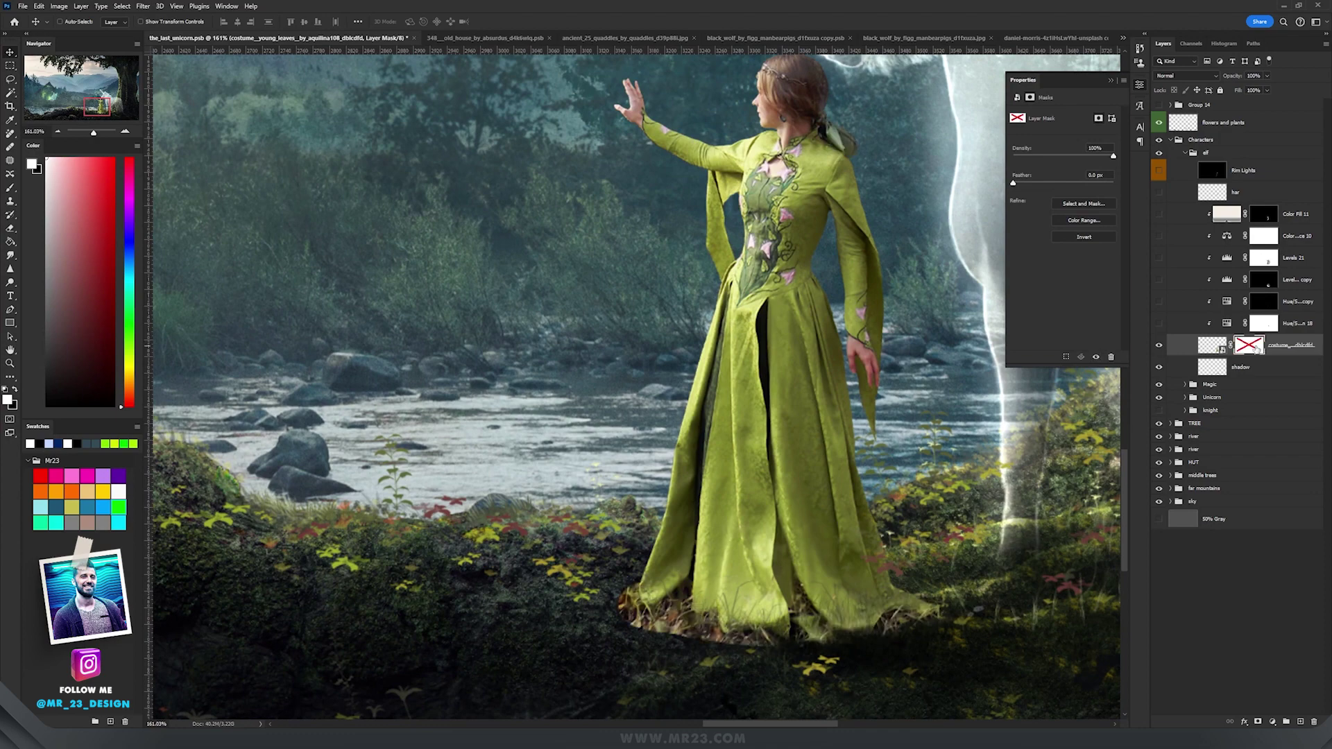
{"action": "scroll", "coordinate": [836, 633], "scroll_direction": "up", "scroll_amount": 4}
{"action": "scroll", "coordinate": [836, 632], "scroll_direction": "up", "scroll_amount": 2}
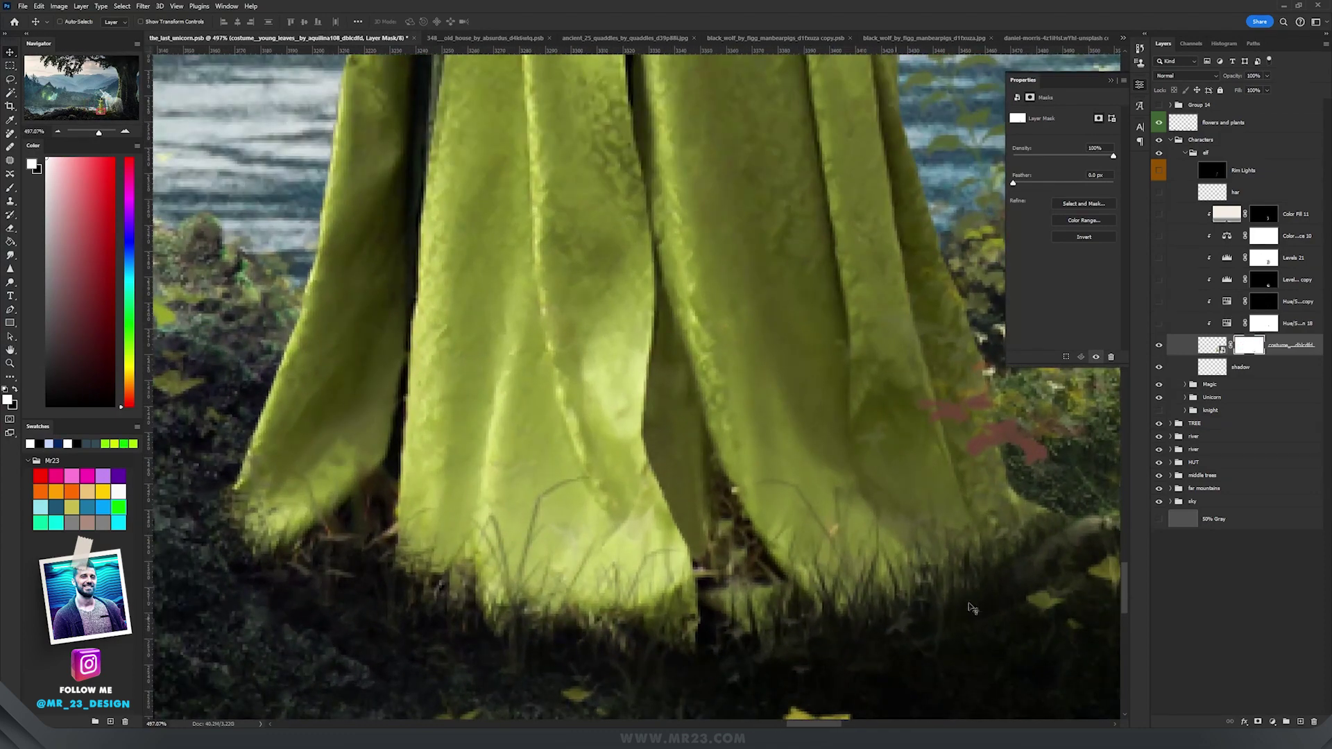
{"action": "scroll", "coordinate": [779, 523], "scroll_direction": "down", "scroll_amount": 2}
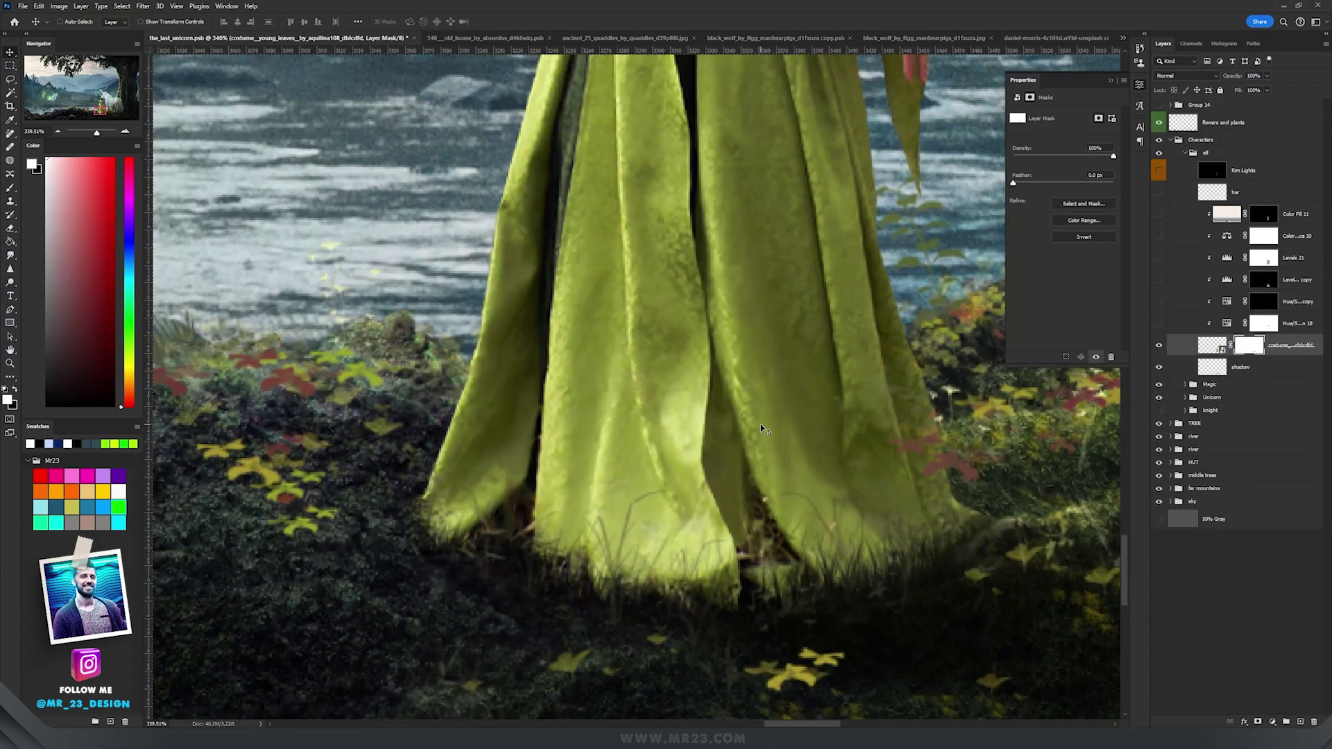
{"action": "scroll", "coordinate": [812, 528], "scroll_direction": "down", "scroll_amount": 2}
{"action": "left_click_drag", "start_coordinate": [810, 283], "coordinate": [804, 461]}
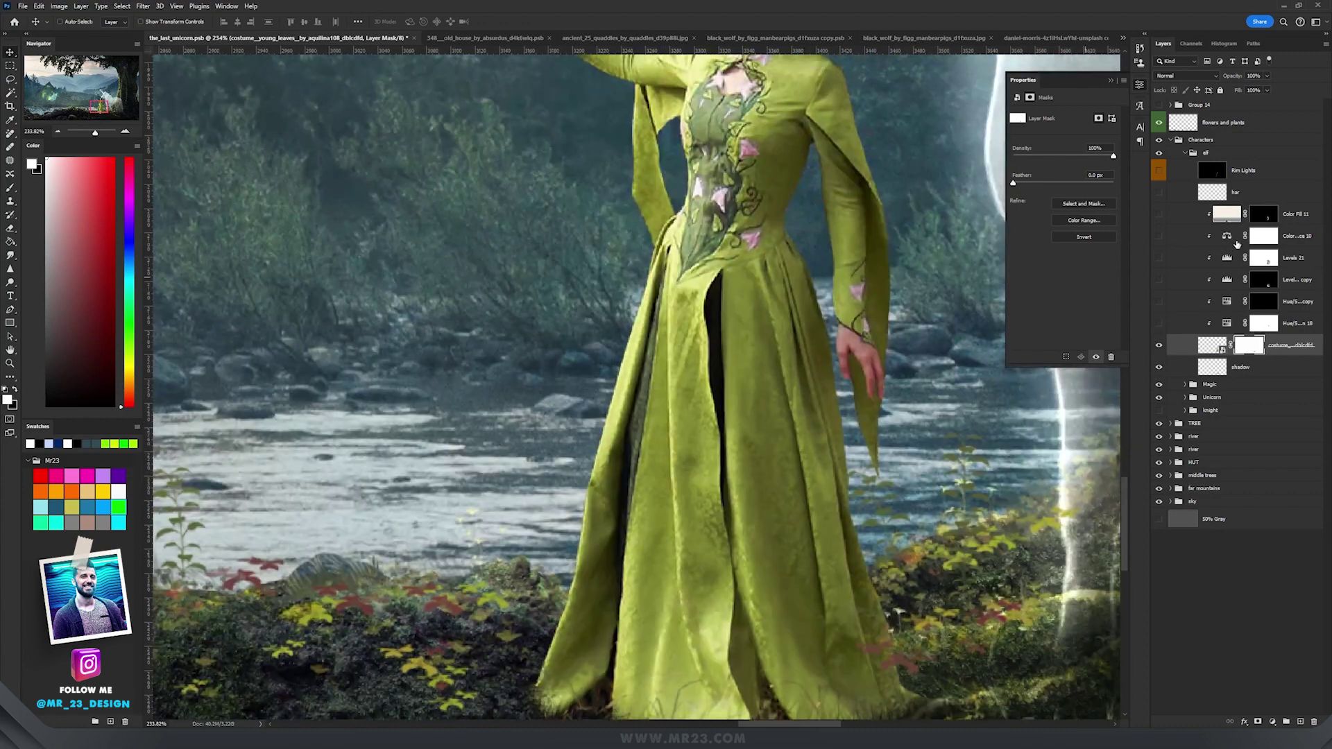
Step: Turn on the clipped Levels 21 adjustment above the elf to darken her figure
{"action": "left_click", "coordinate": [1298, 260]}
{"action": "left_click", "coordinate": [1157, 259]}
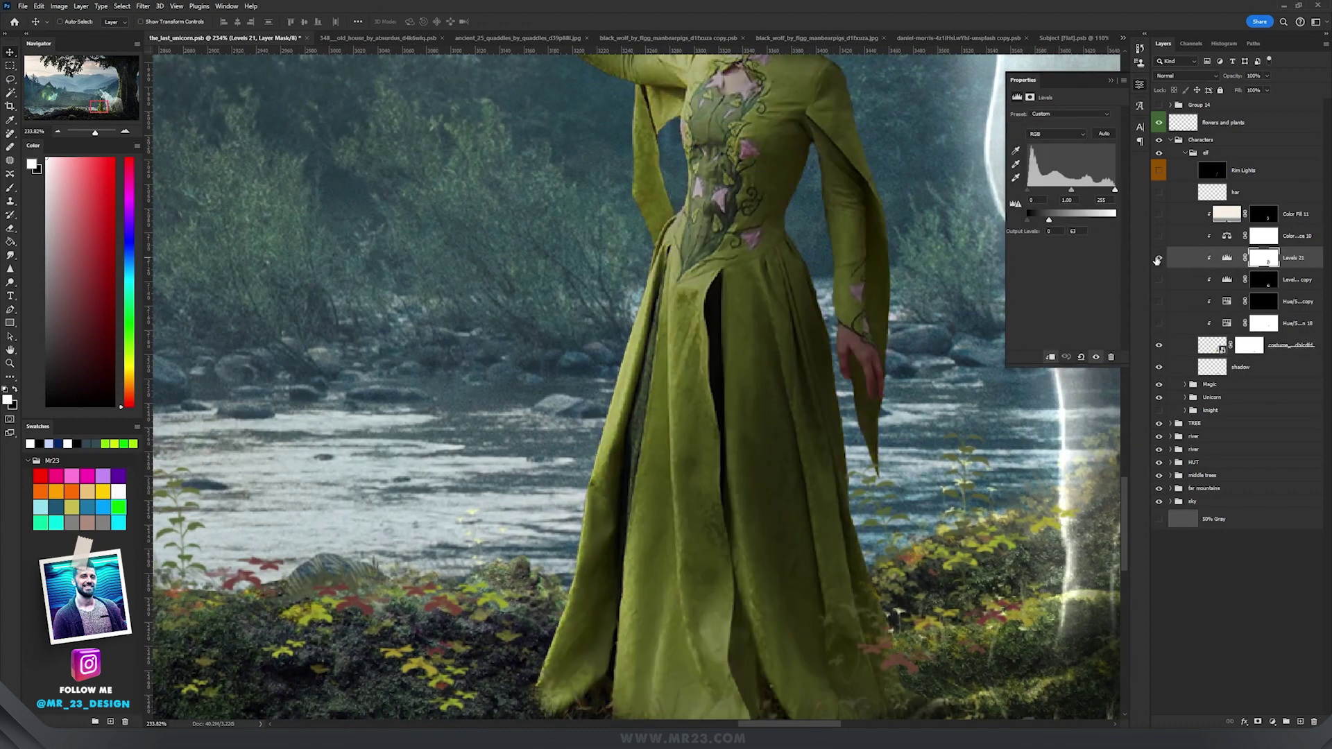
{"action": "scroll", "coordinate": [831, 226], "scroll_direction": "down", "scroll_amount": 1}
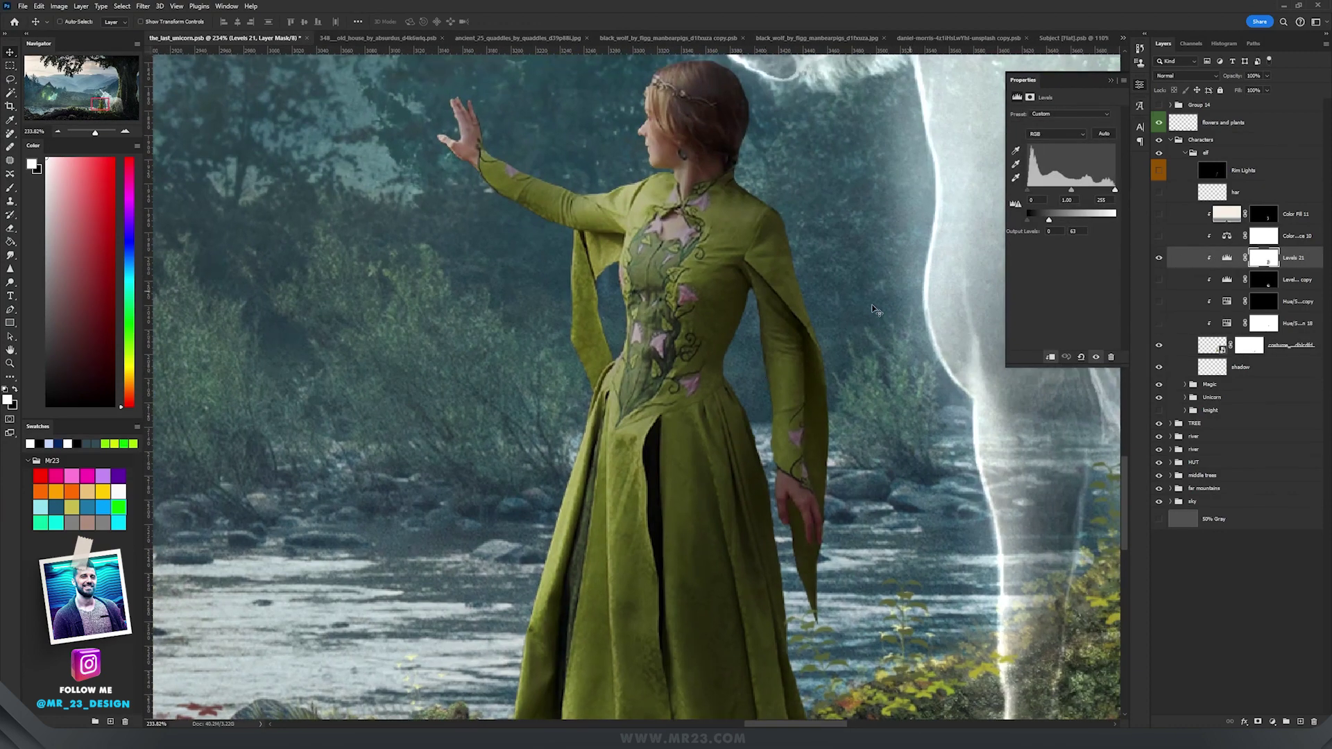
{"action": "scroll", "coordinate": [787, 321], "scroll_direction": "down", "scroll_amount": 1}
{"action": "scroll", "coordinate": [783, 290], "scroll_direction": "down", "scroll_amount": 4}
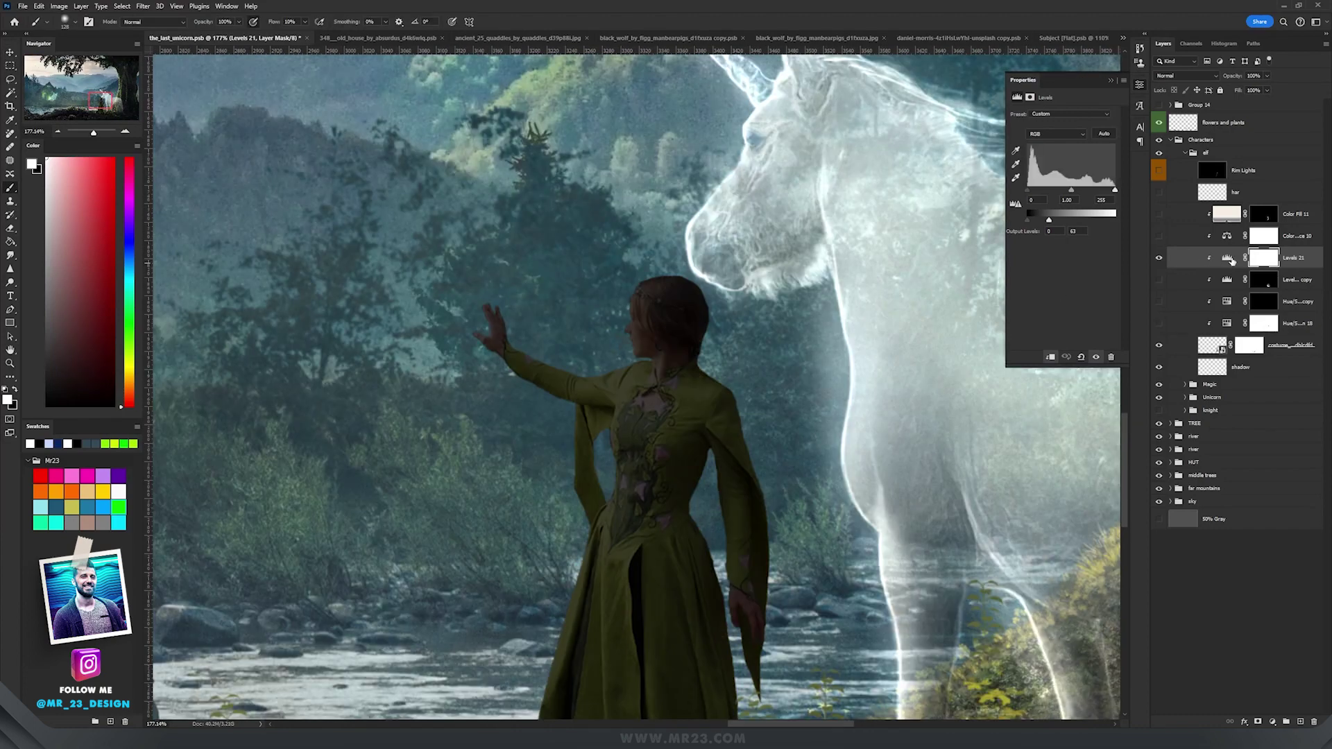
Step: Darken the elf's entire figure with Levels 21, keeping its white output level at about 62
{"action": "left_click", "coordinate": [1227, 258]}
{"action": "mouse_move", "coordinate": [1050, 220]}
{"action": "left_mouse_down"}
{"action": "mouse_move", "coordinate": [1118, 220]}
{"action": "mouse_move", "coordinate": [1050, 221]}
{"action": "left_mouse_up"}
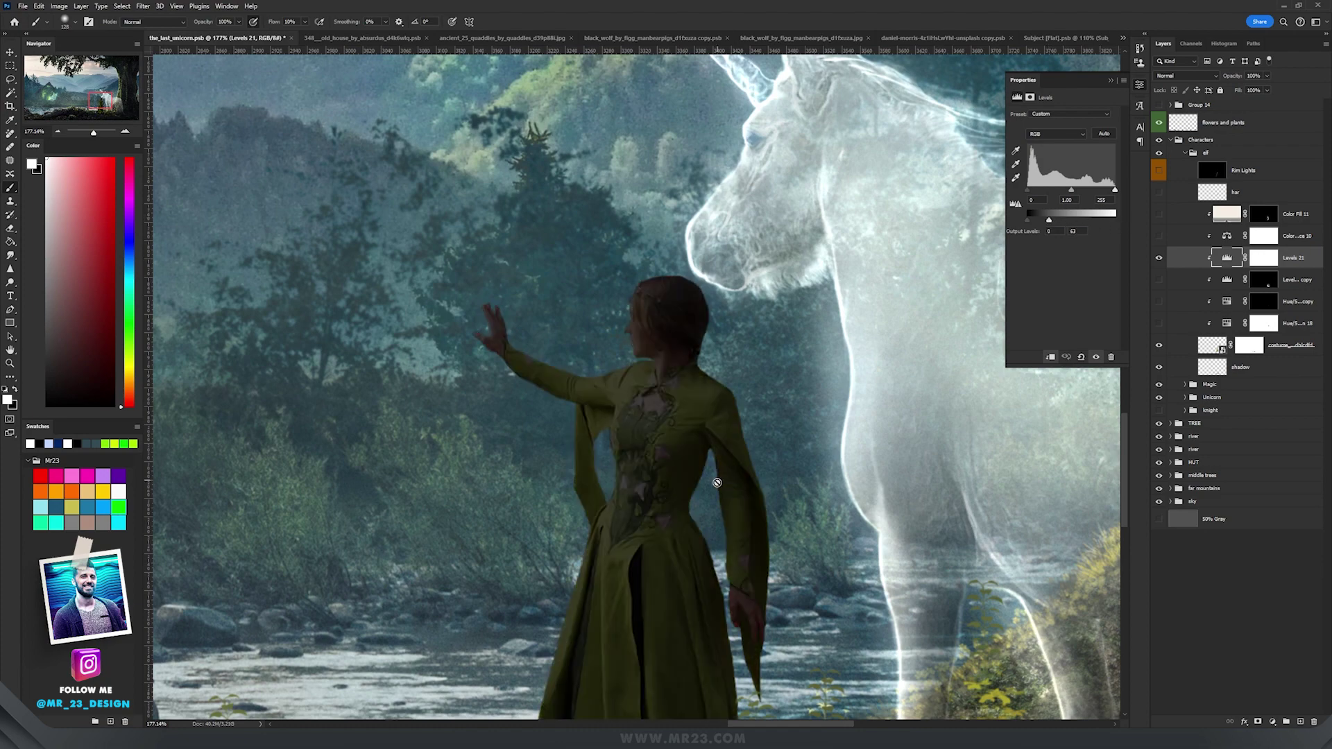
{"action": "scroll", "coordinate": [718, 482], "scroll_direction": "down", "scroll_amount": 3}
{"action": "mouse_move", "coordinate": [719, 484]}
{"action": "left_mouse_down"}
{"action": "mouse_move", "coordinate": [737, 282]}
{"action": "mouse_move", "coordinate": [746, 366]}
{"action": "left_mouse_up"}
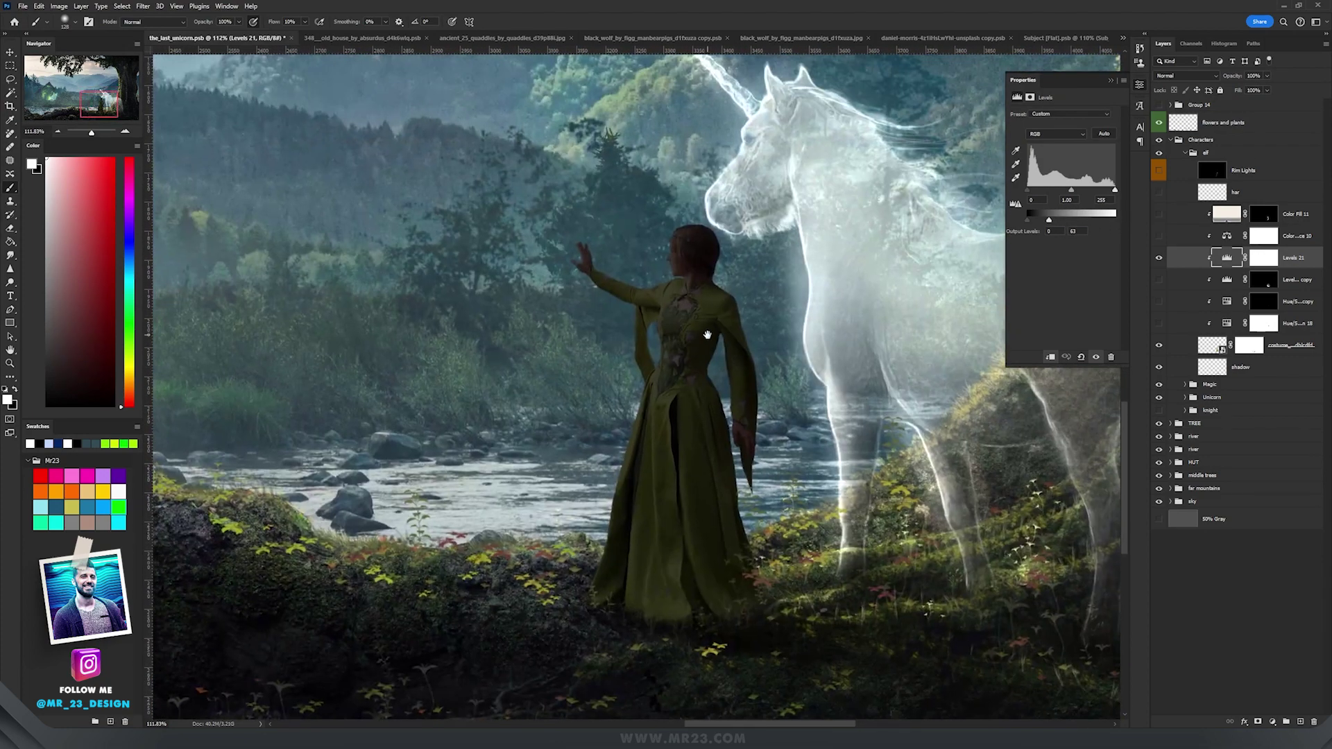
{"action": "mouse_move", "coordinate": [702, 325]}
{"action": "left_mouse_down"}
{"action": "mouse_move", "coordinate": [747, 338]}
{"action": "mouse_move", "coordinate": [1252, 262]}
{"action": "mouse_move", "coordinate": [791, 305]}
{"action": "left_mouse_up"}
Step: Paint black with a large soft brush on the Levels 21 mask to restore light along the elf's river-facing side
{"action": "left_click", "coordinate": [1263, 258]}
{"action": "left_click_drag", "start_coordinate": [639, 290], "coordinate": [660, 288]}
{"action": "key", "text": "x"}
{"action": "mouse_move", "coordinate": [588, 265]}
{"action": "left_mouse_down"}
{"action": "mouse_move", "coordinate": [647, 270]}
{"action": "mouse_move", "coordinate": [637, 318]}
{"action": "mouse_move", "coordinate": [656, 246]}
{"action": "mouse_move", "coordinate": [592, 556]}
{"action": "left_mouse_up"}
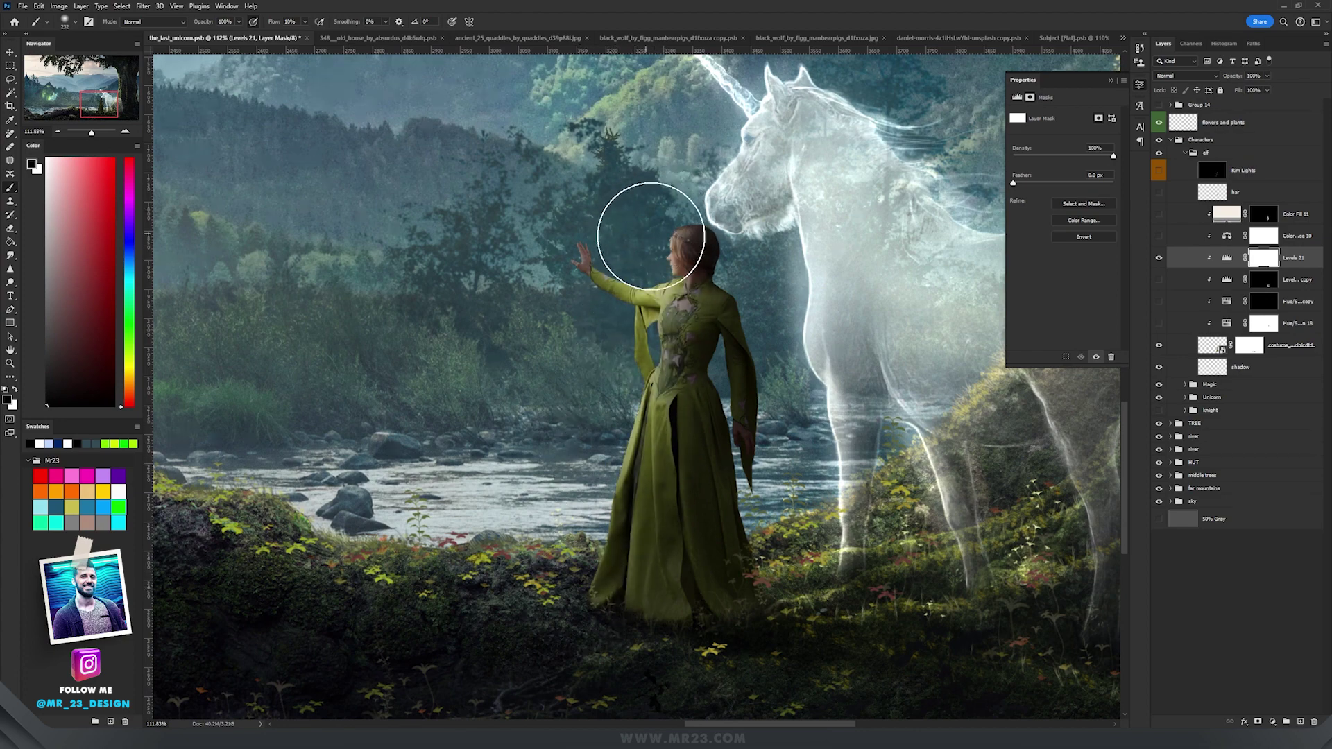
{"action": "scroll", "coordinate": [644, 211], "scroll_direction": "up", "scroll_amount": 2}
{"action": "scroll", "coordinate": [672, 212], "scroll_direction": "up", "scroll_amount": 1}
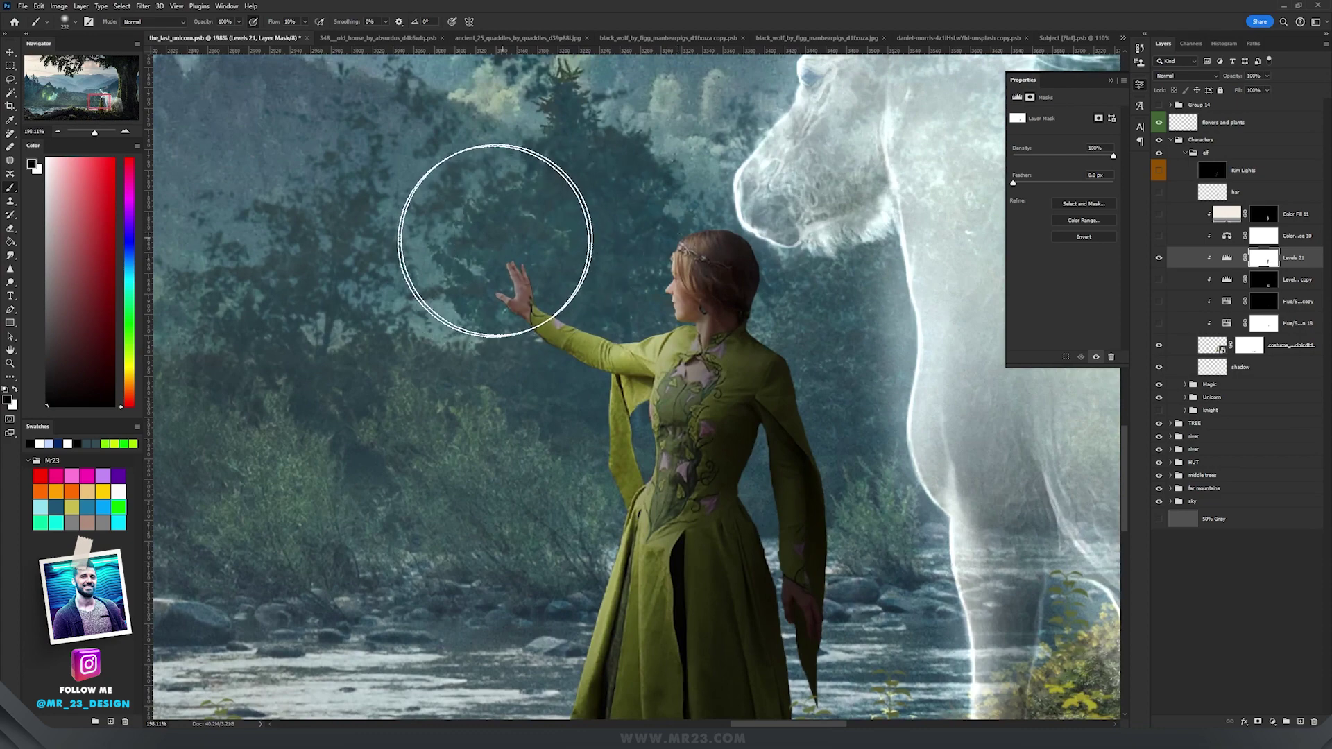
{"action": "key", "text": "ctrl+0"}
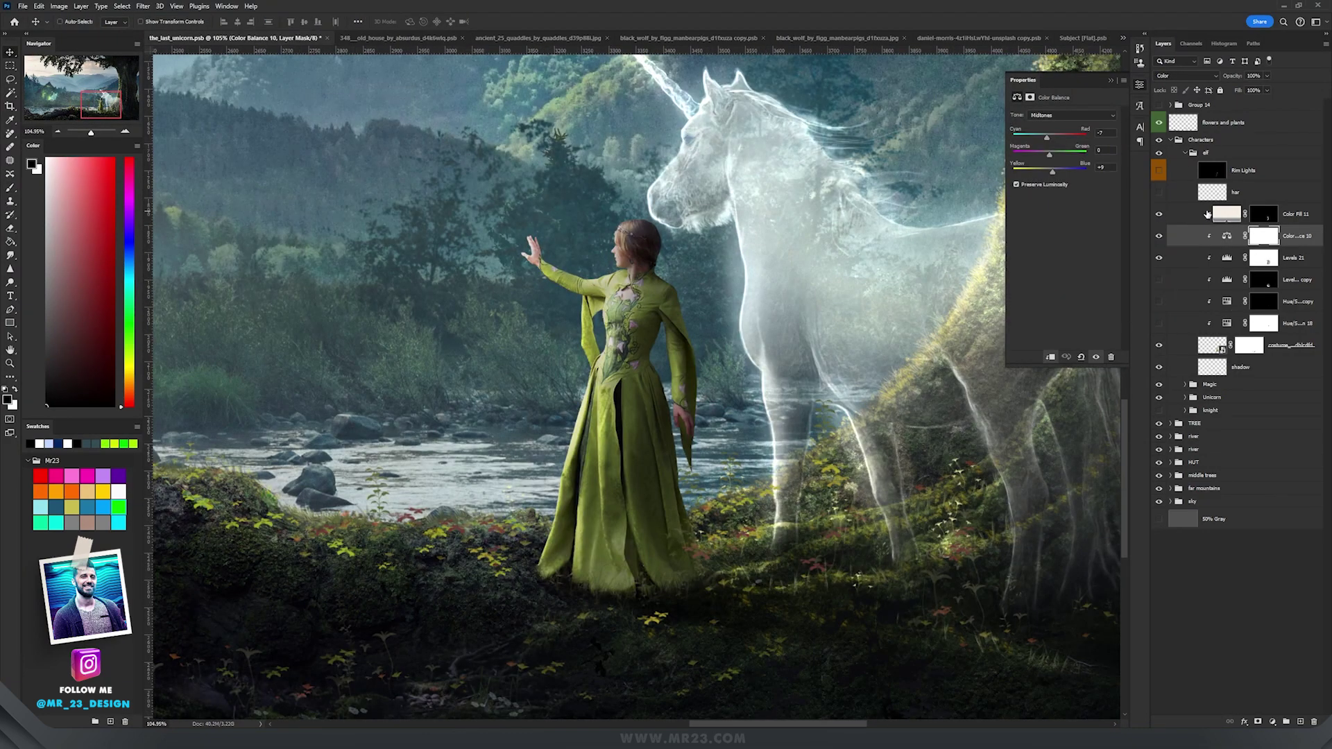
Step: Examine the Color Fill 11 layer over the elf, checking its masked area and fill color
{"action": "left_click", "coordinate": [1220, 215]}
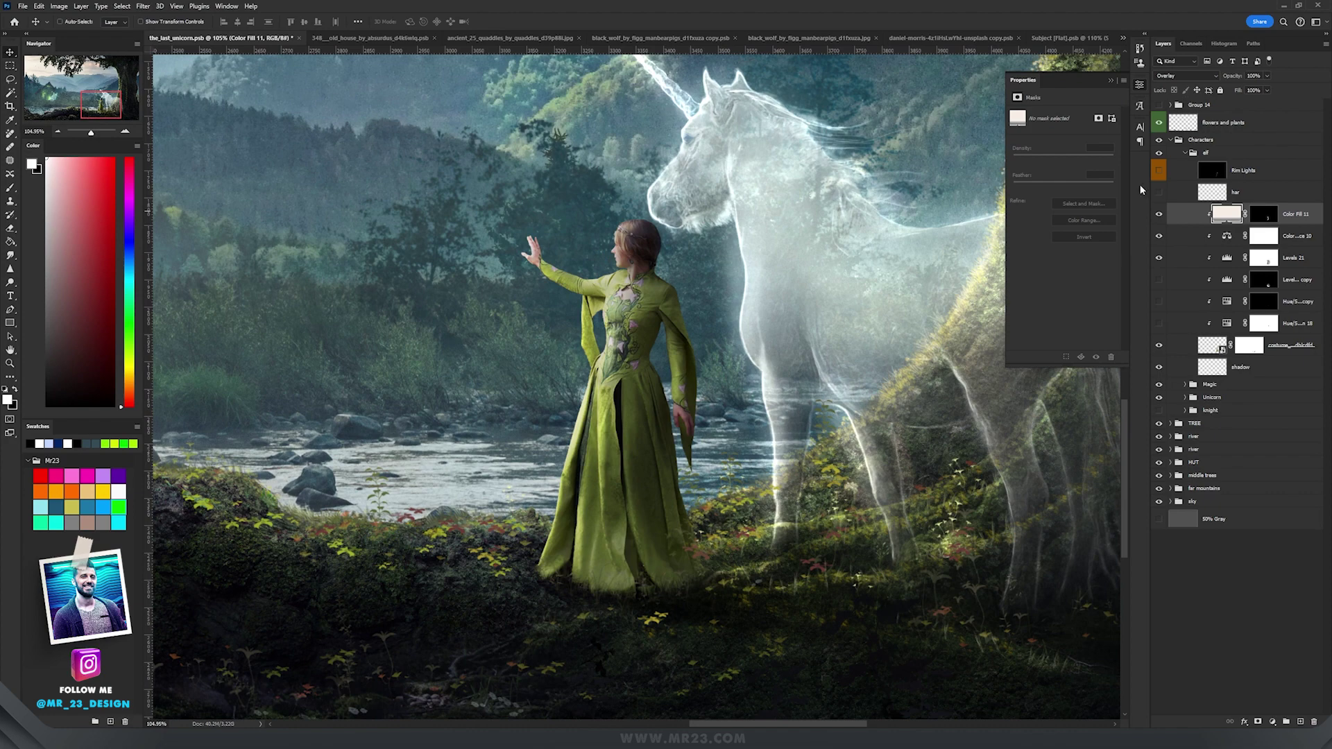
{"action": "left_click", "coordinate": [1265, 216]}
{"action": "left_click", "coordinate": [1265, 215], "text": "ctrl"}
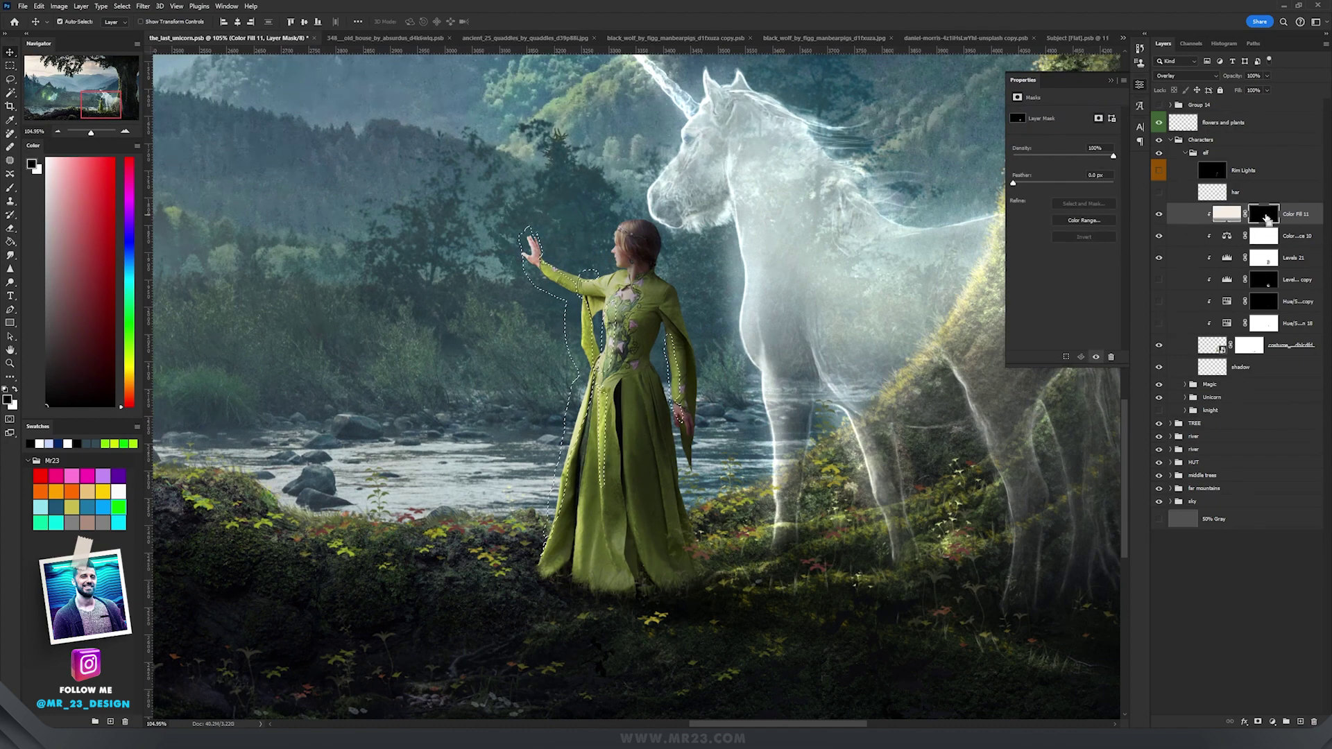
{"action": "key", "text": "ctrl+d"}
{"action": "left_click", "coordinate": [1228, 214]}
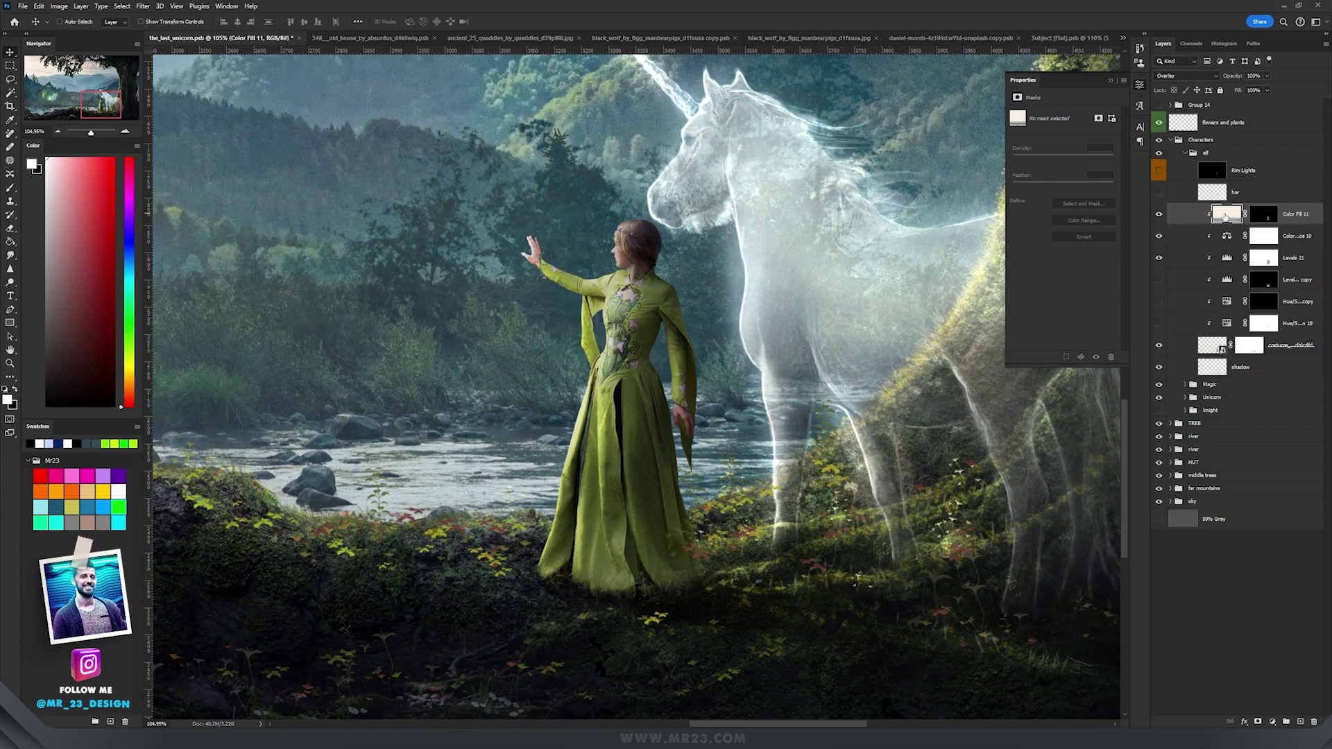
{"action": "double_click", "coordinate": [1225, 216]}
{"action": "key", "text": "Return"}
Step: Turn on the clipped Hue/Saturation 18 adjustment to recolor the elf's green dress dark blue
{"action": "scroll", "coordinate": [527, 248], "scroll_direction": "up", "scroll_amount": 3}
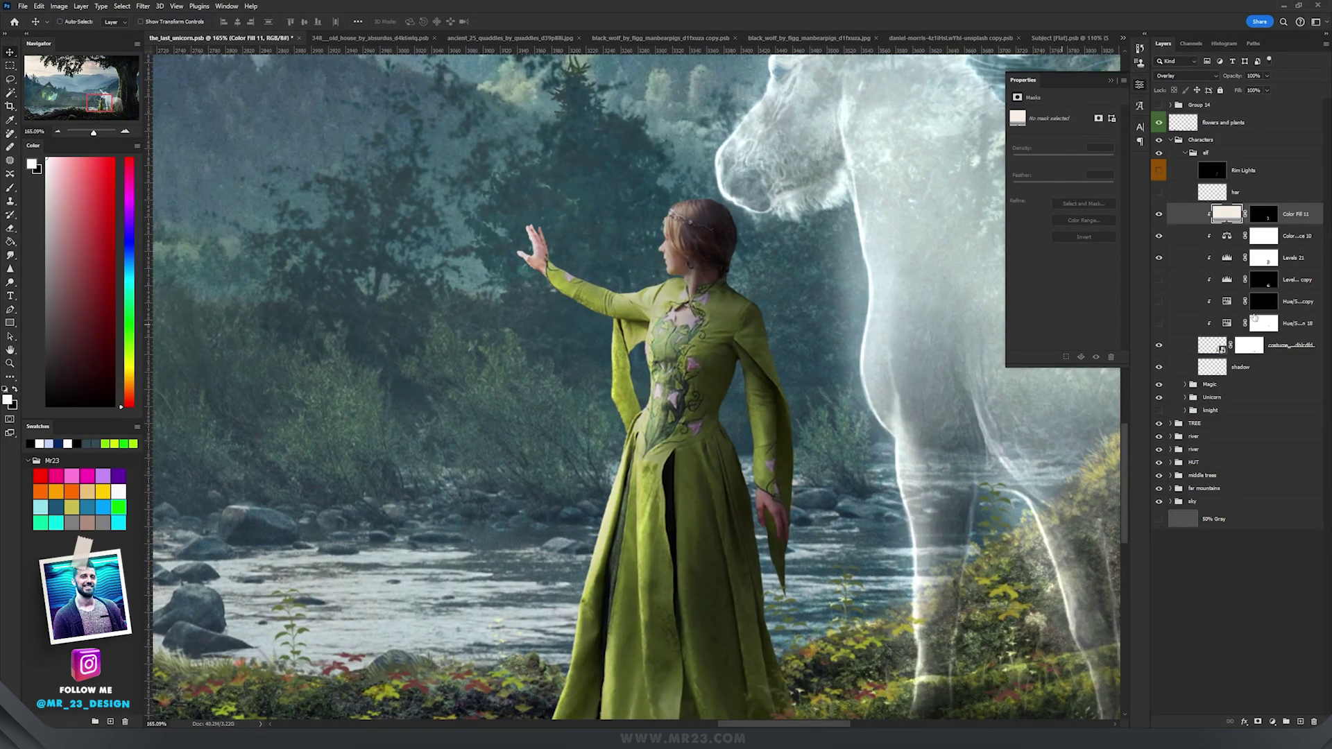
{"action": "scroll", "coordinate": [930, 389], "scroll_direction": "down", "scroll_amount": 3}
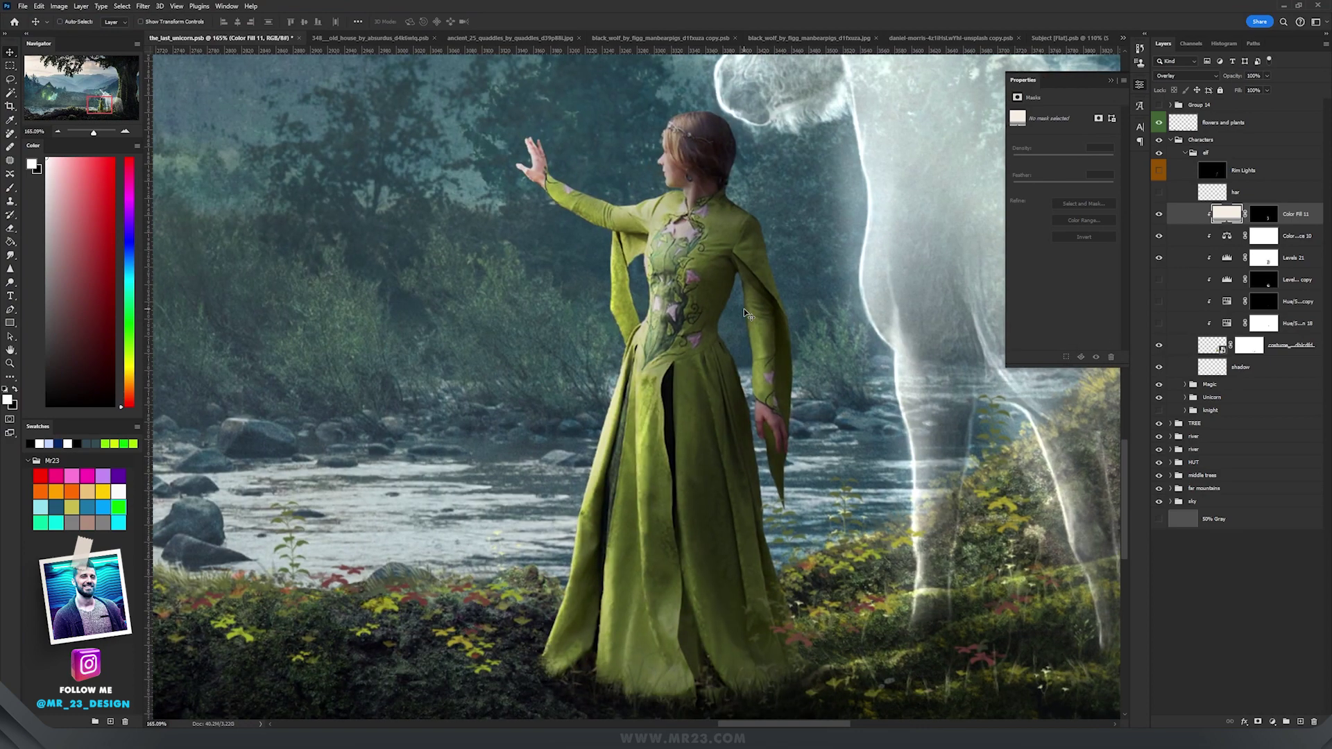
{"action": "left_click_drag", "start_coordinate": [769, 295], "coordinate": [784, 350]}
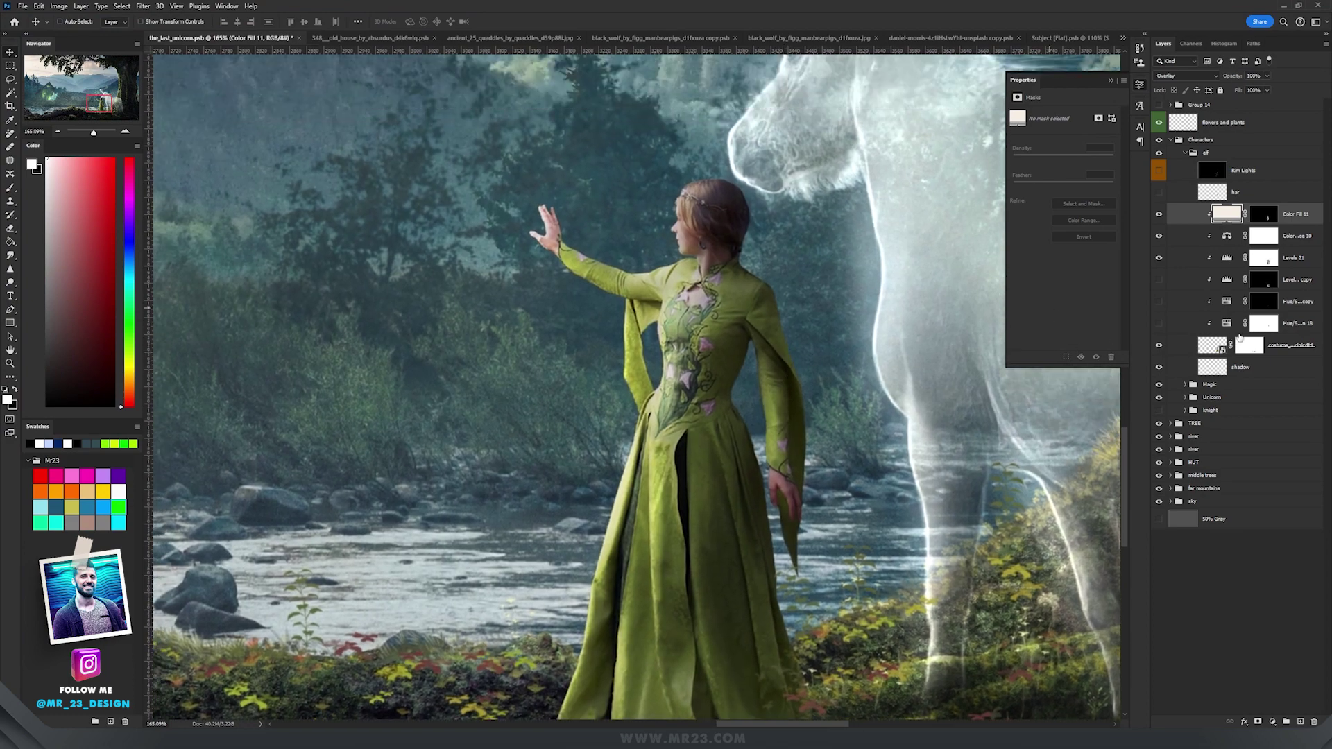
{"action": "left_click", "coordinate": [1269, 328]}
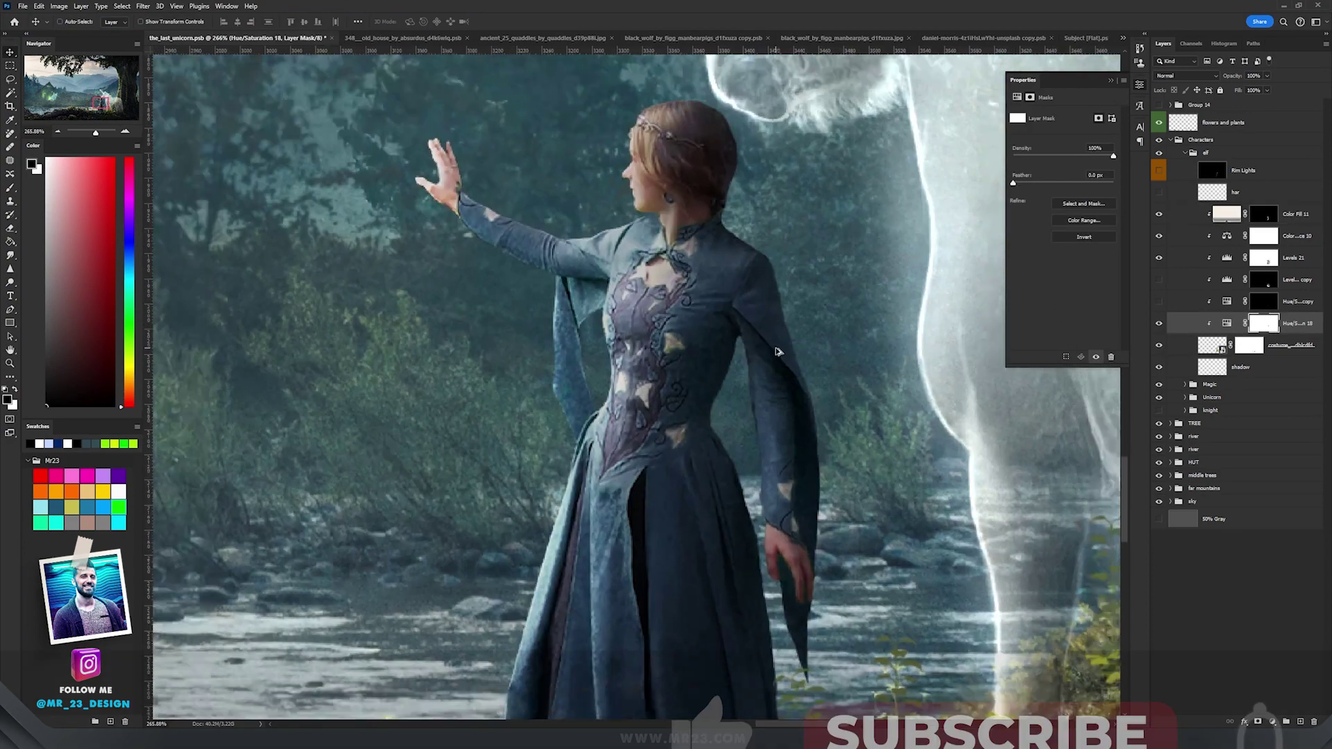
{"action": "scroll", "coordinate": [777, 347], "scroll_direction": "down", "scroll_amount": 6}
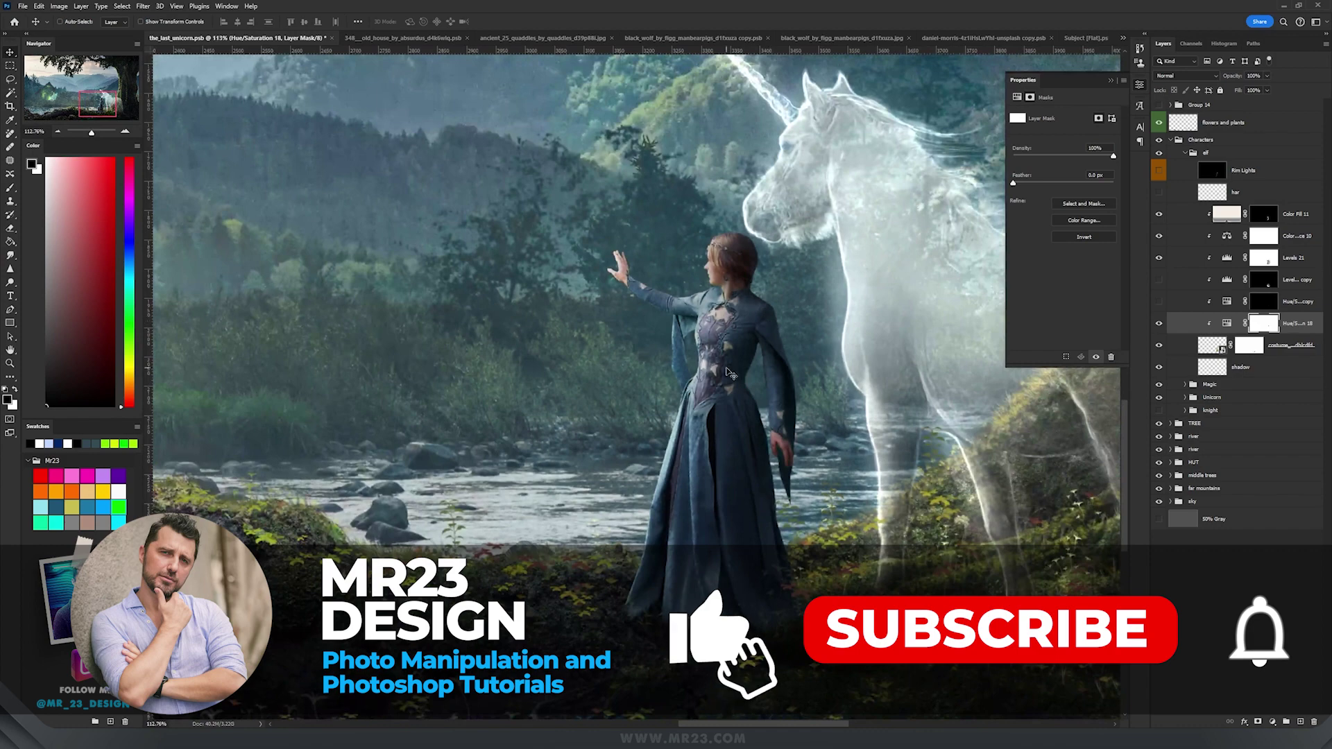
Step: Examine the Greens range of Hue/Saturation 18, checking the hue, saturation and lightness shifts that recolor the elf's dress
{"action": "scroll", "coordinate": [730, 373], "scroll_direction": "up", "scroll_amount": 3}
{"action": "left_click", "coordinate": [1226, 324]}
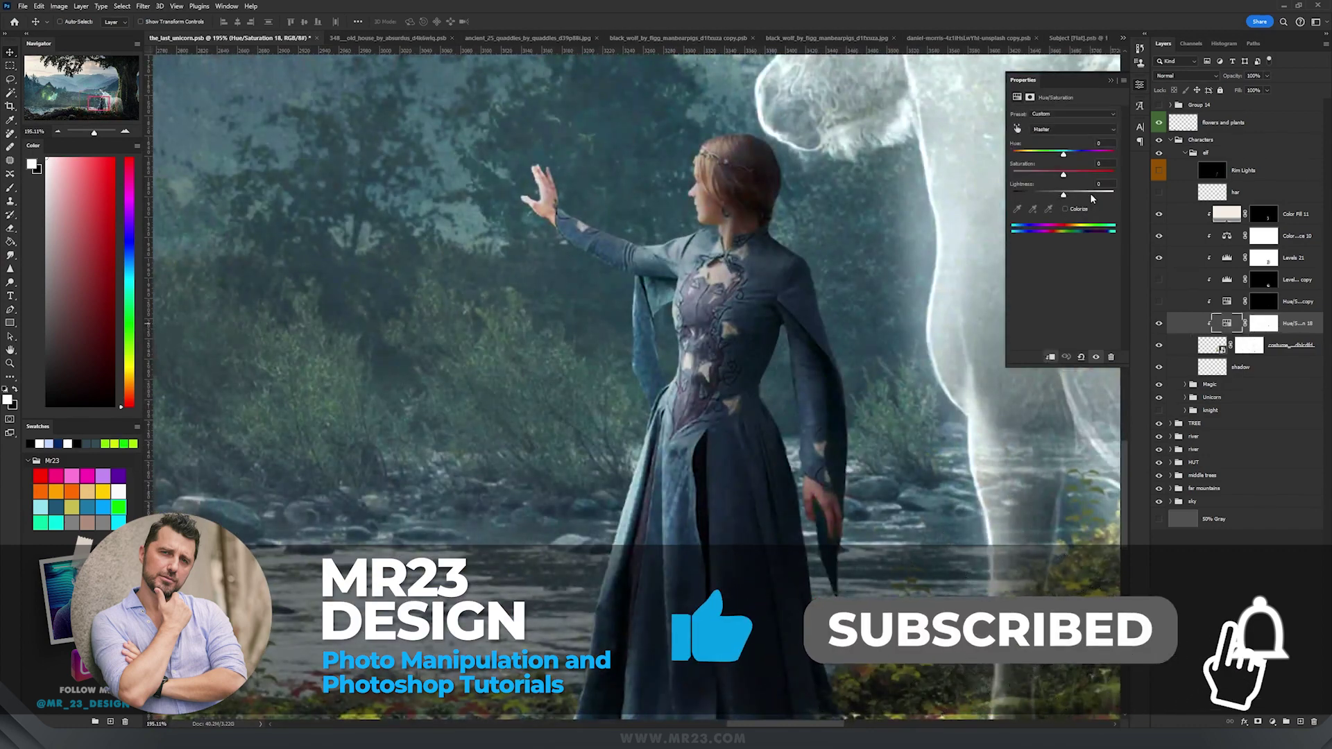
{"action": "left_click", "coordinate": [1072, 129]}
{"action": "left_click", "coordinate": [1053, 165]}
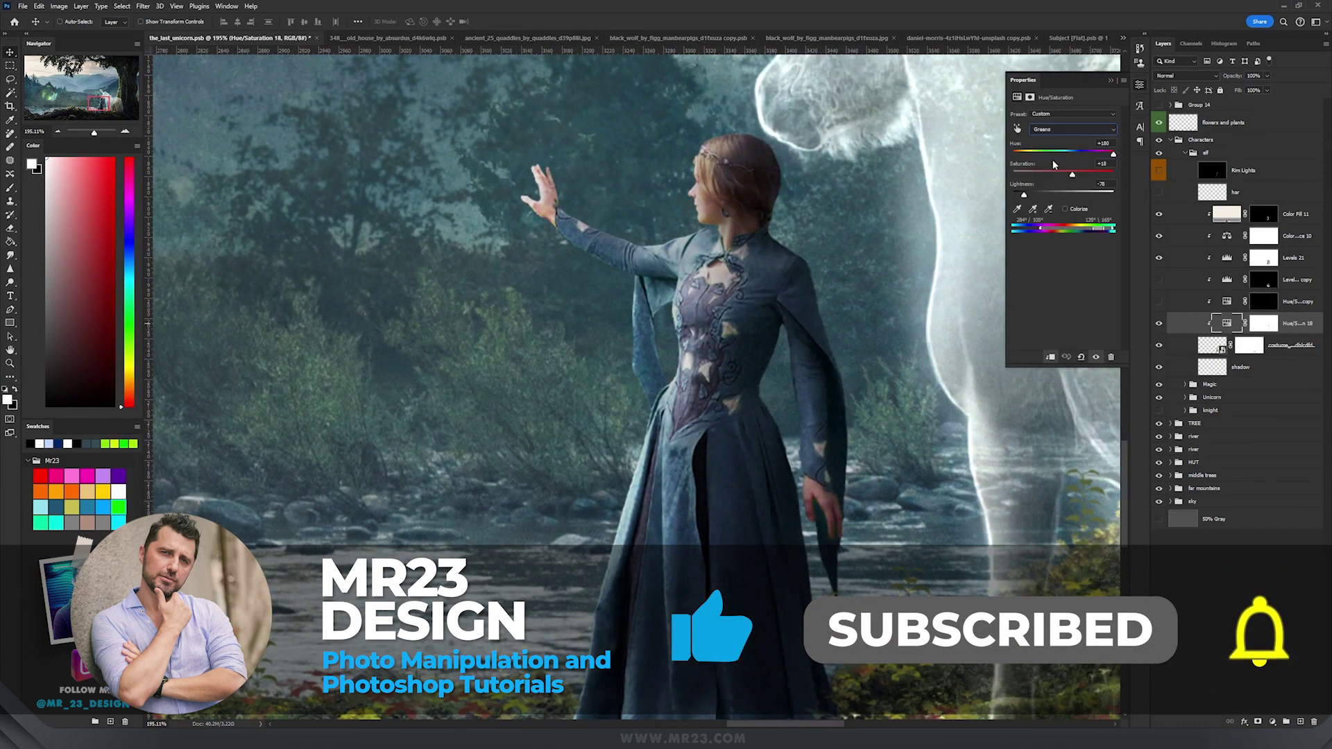
{"action": "mouse_move", "coordinate": [1114, 154]}
{"action": "left_mouse_down"}
{"action": "mouse_move", "coordinate": [1060, 153]}
{"action": "mouse_move", "coordinate": [1121, 154]}
{"action": "left_mouse_up"}
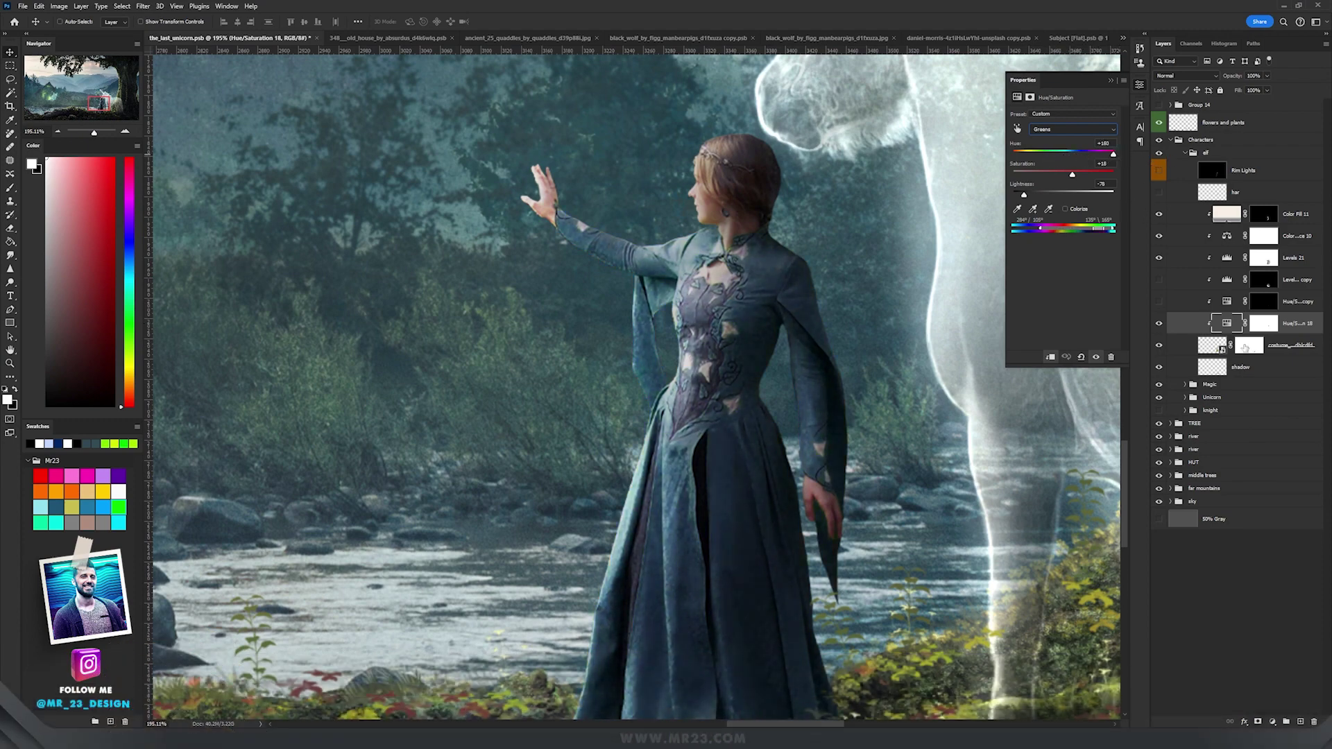
Step: Turn on the masked Hue/Saturation copy layer to recolor the elf's bodice panel golden orange, comparing it on and off
{"action": "left_click", "coordinate": [1159, 302]}
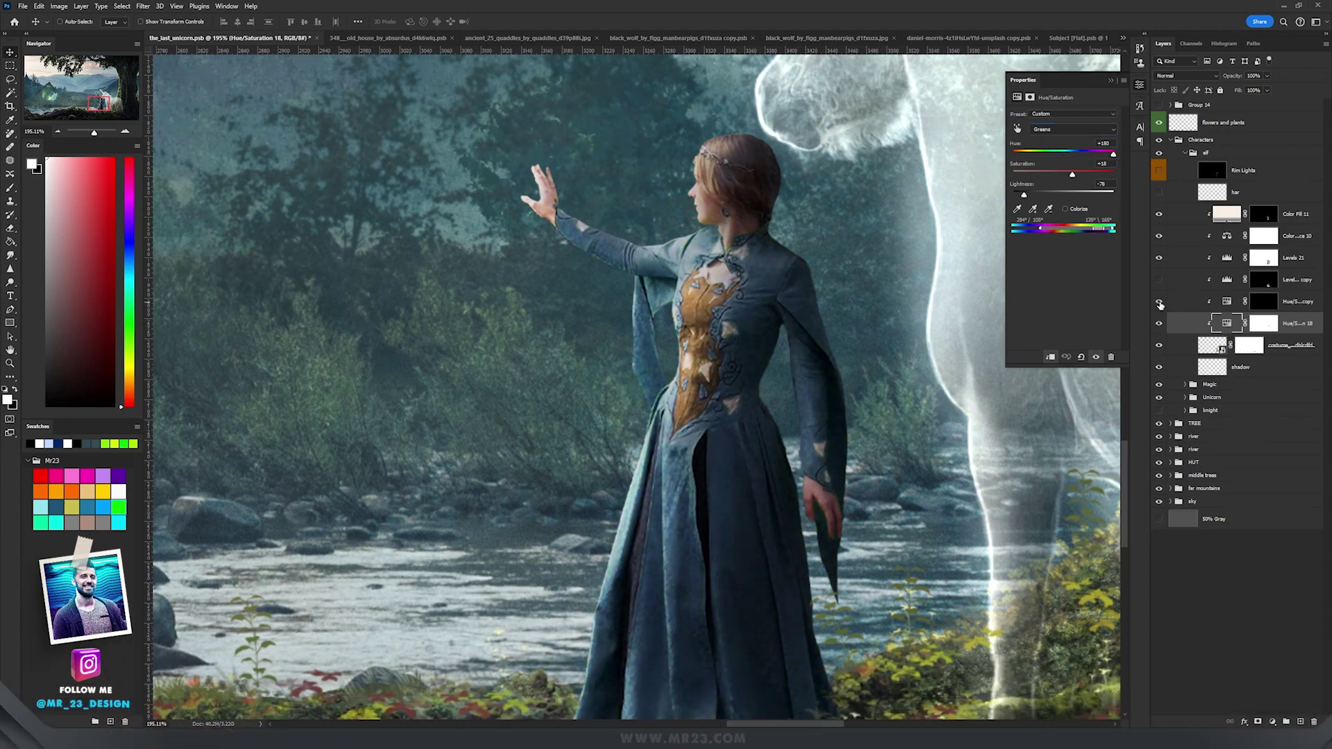
{"action": "scroll", "coordinate": [696, 338], "scroll_direction": "up", "scroll_amount": 5}
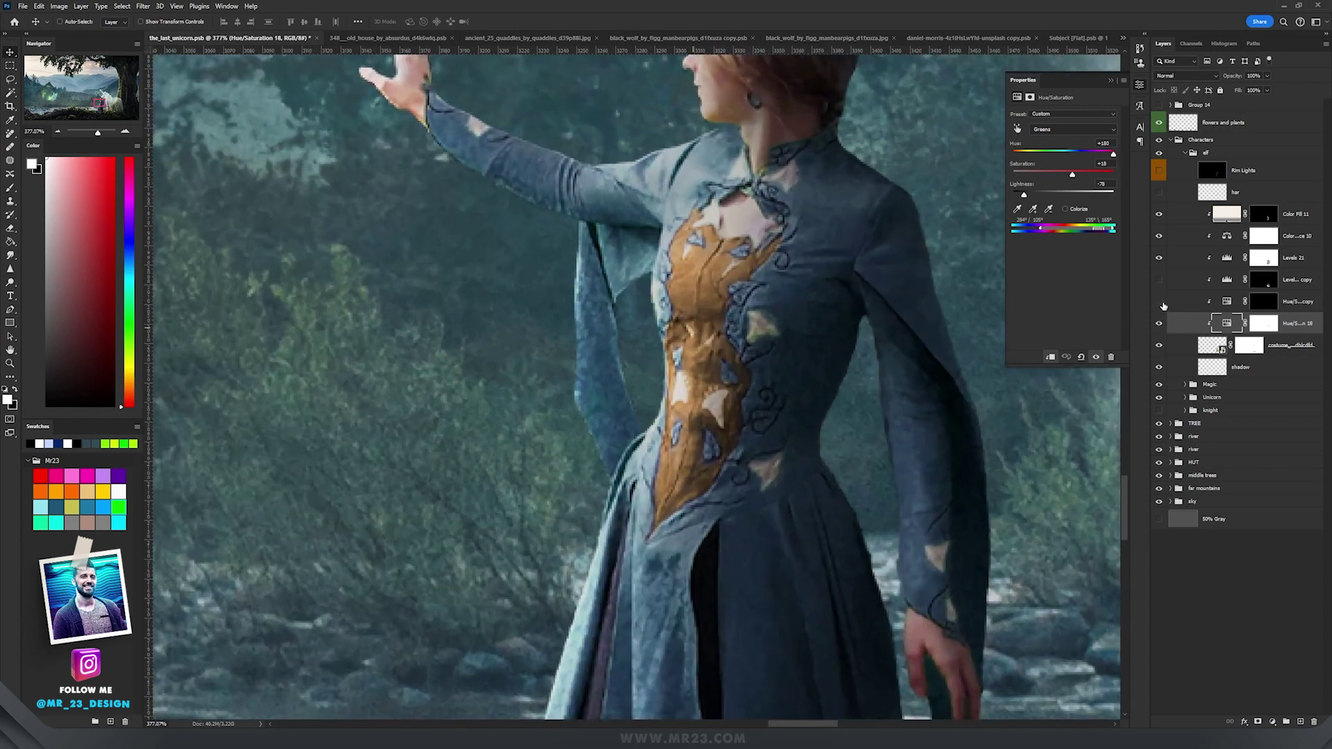
{"action": "left_click", "coordinate": [1158, 301]}
{"action": "left_click", "coordinate": [1159, 301]}
Step: Turn on the clipped Levels 21 copy adjustment over the elf and select its mask
{"action": "left_click", "coordinate": [1159, 279]}
{"action": "left_click", "coordinate": [1263, 279]}
{"action": "scroll", "coordinate": [976, 204], "scroll_direction": "down", "scroll_amount": 3}
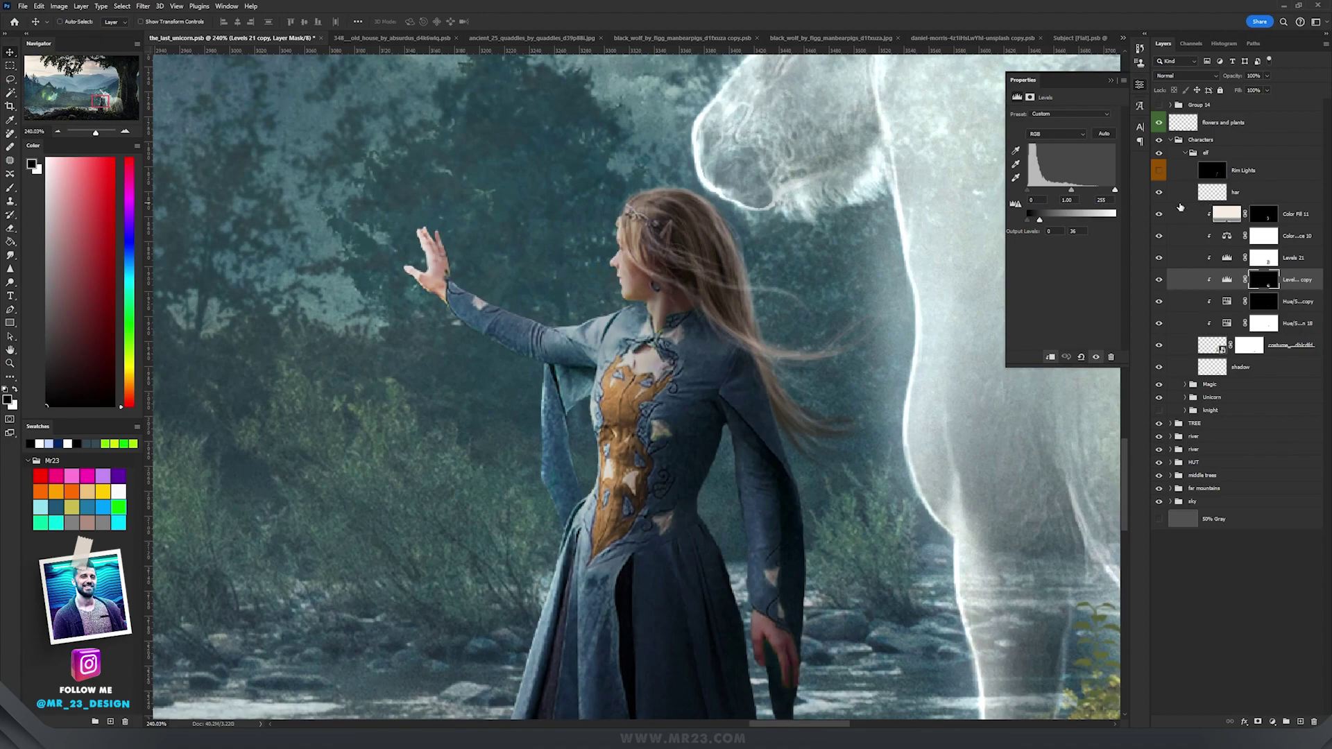
Step: Show the painted hair layer to give the elf long flowing hair, comparing her head with and without it
{"action": "left_click", "coordinate": [1158, 194]}
{"action": "scroll", "coordinate": [698, 247], "scroll_direction": "up", "scroll_amount": 4}
{"action": "scroll", "coordinate": [698, 247], "scroll_direction": "up", "scroll_amount": 2}
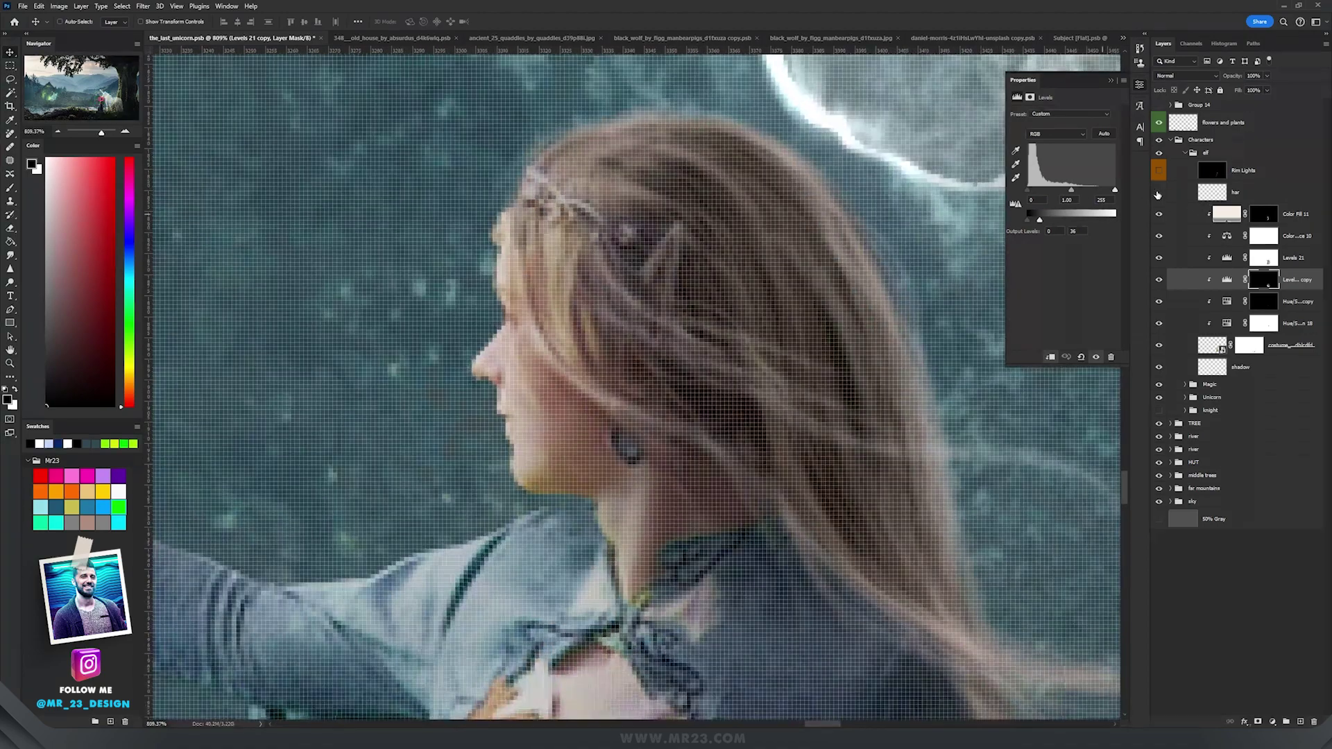
{"action": "left_click", "coordinate": [1158, 194]}
{"action": "left_click", "coordinate": [1159, 193]}
{"action": "scroll", "coordinate": [680, 336], "scroll_direction": "down", "scroll_amount": 8}
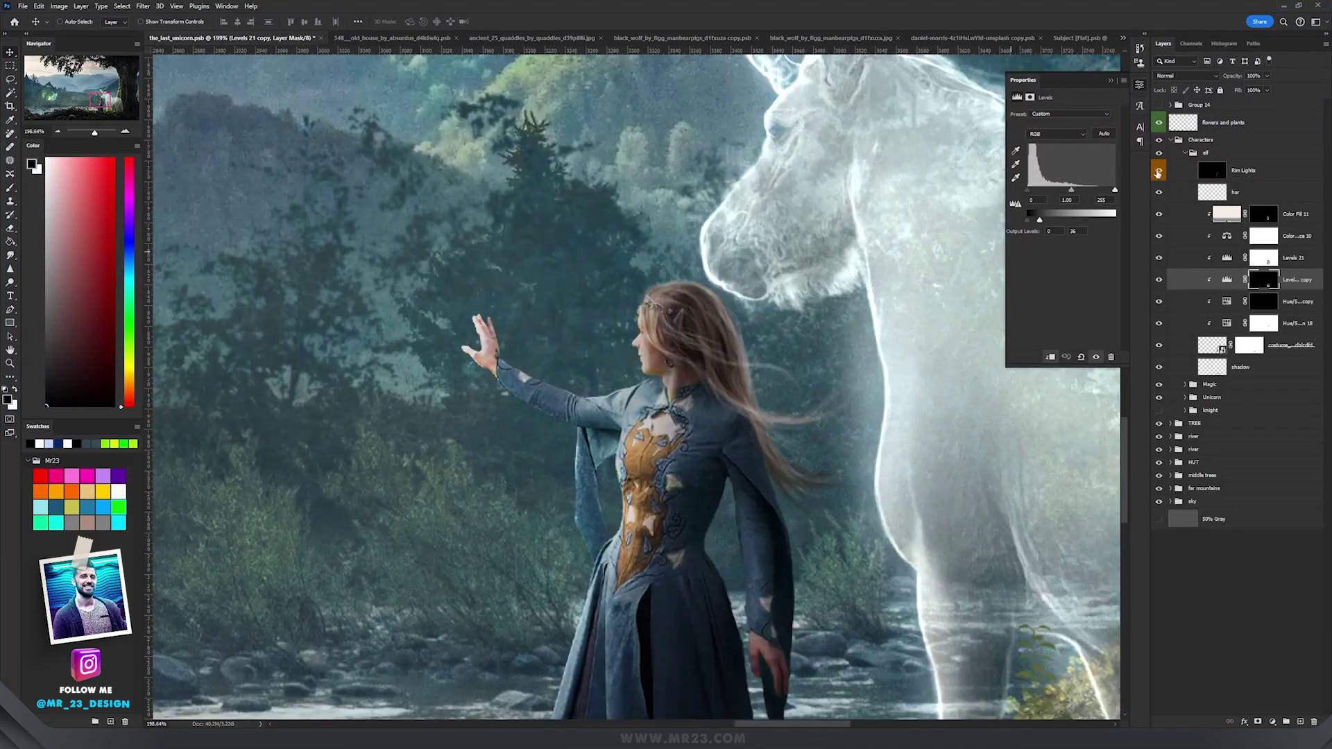
Step: Turn on the Rim Lights layer to highlight the edges of the elf's hair and dress, comparing them with and without it
{"action": "left_click", "coordinate": [1159, 171]}
{"action": "scroll", "coordinate": [600, 361], "scroll_direction": "up", "scroll_amount": 2}
{"action": "scroll", "coordinate": [601, 361], "scroll_direction": "up", "scroll_amount": 1}
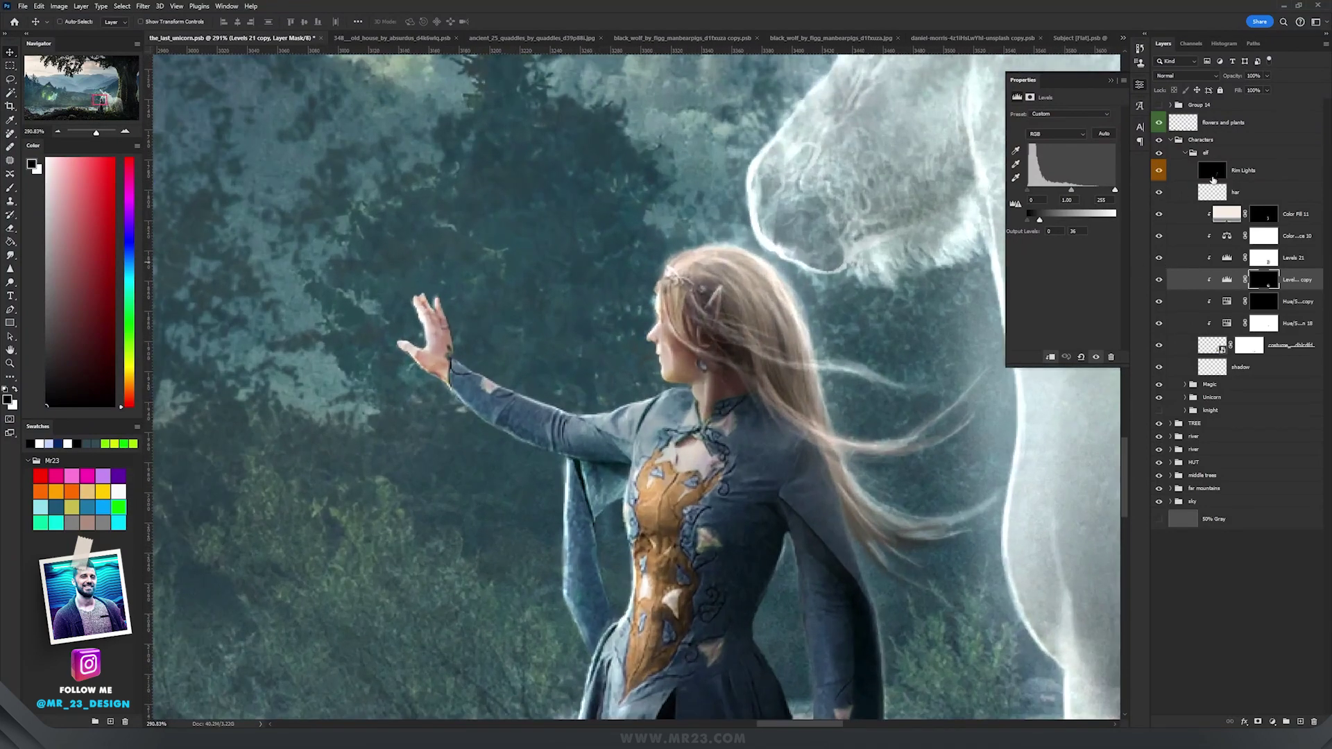
{"action": "left_click", "coordinate": [1178, 173]}
{"action": "left_click", "coordinate": [1158, 171]}
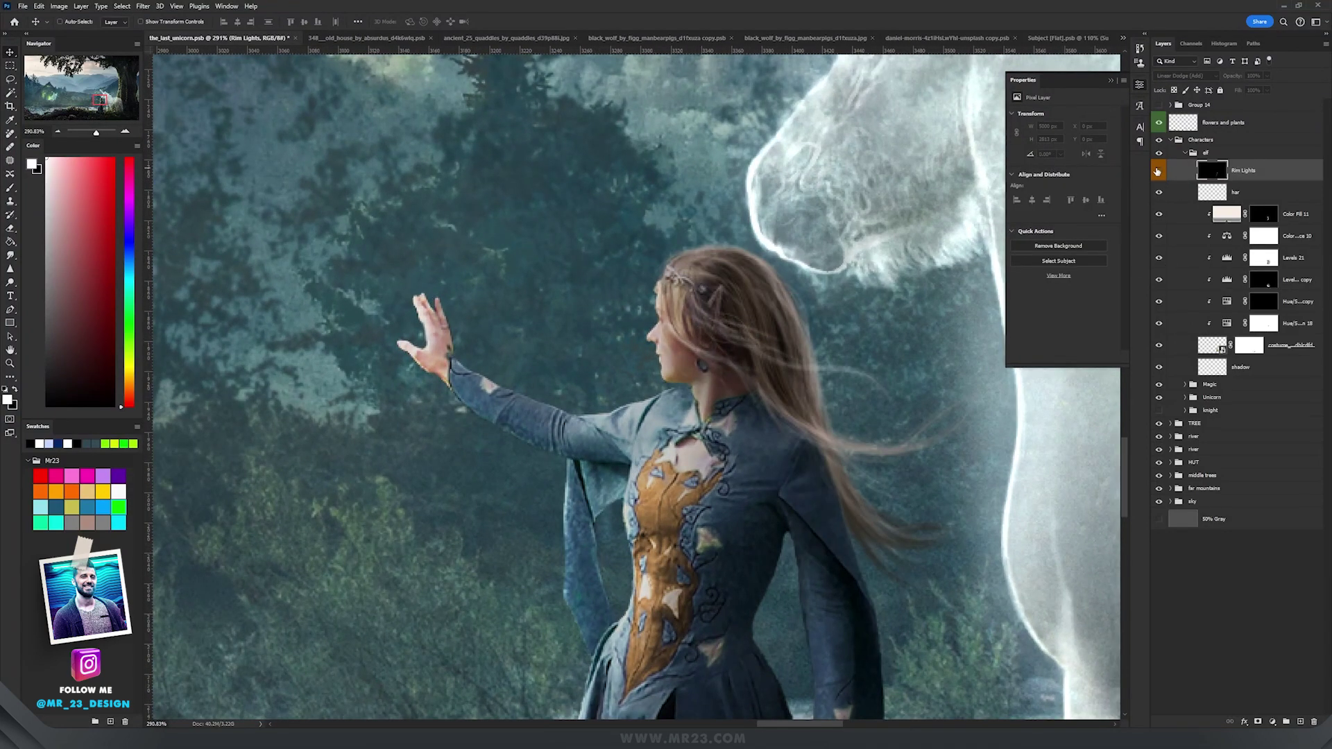
{"action": "left_click", "coordinate": [1158, 171]}
{"action": "left_click_drag", "start_coordinate": [776, 489], "coordinate": [844, 214]}
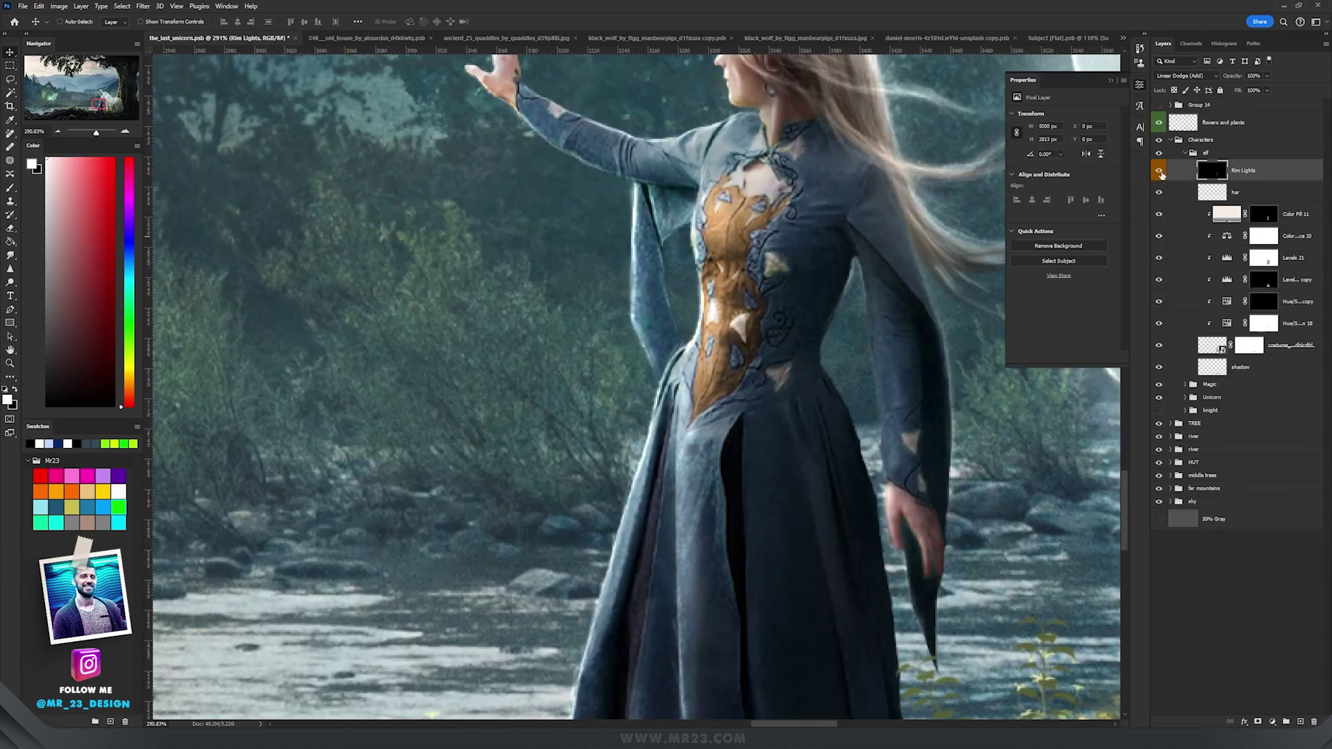
{"action": "left_click", "coordinate": [1159, 172]}
{"action": "left_click", "coordinate": [1160, 172]}
{"action": "scroll", "coordinate": [861, 373], "scroll_direction": "down", "scroll_amount": 5}
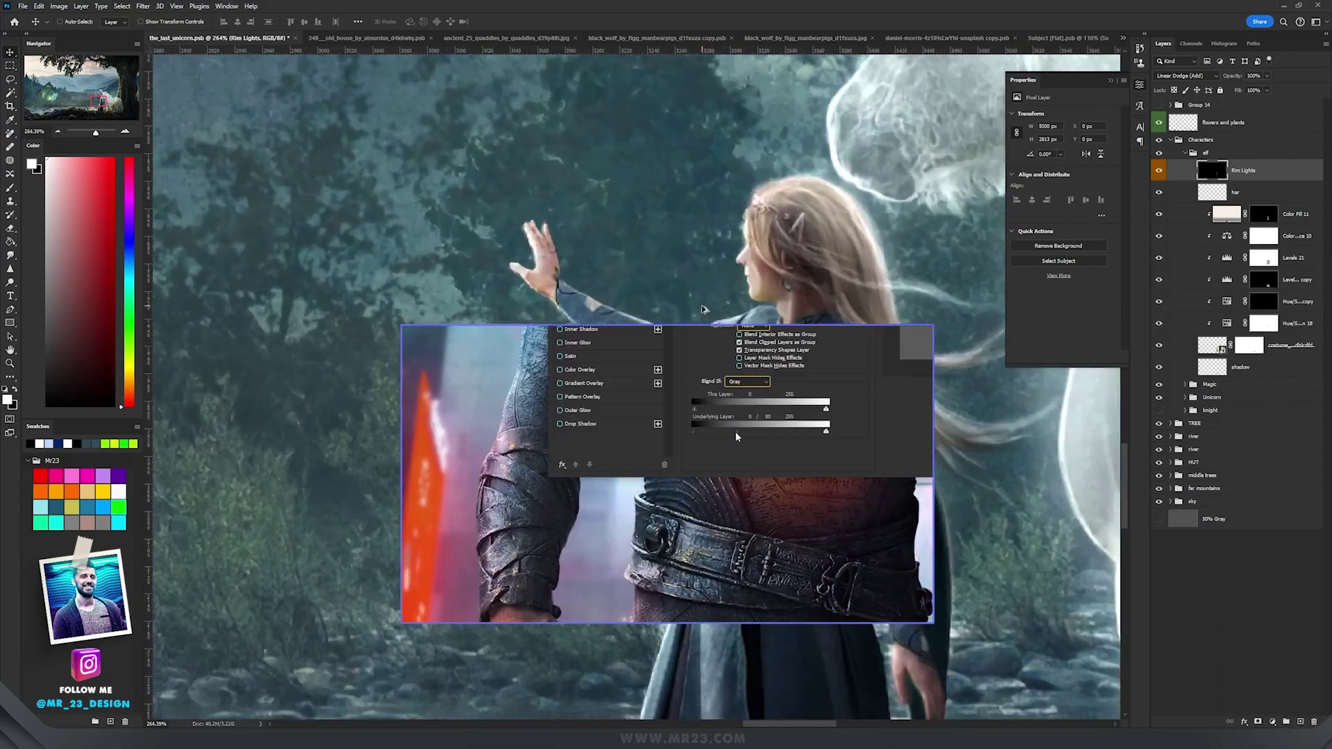
Step: Examine the Magic group's Linear Dodge (Add) blending and its Gradient Map 2 adjustment around the glowing unicorn
{"action": "scroll", "coordinate": [702, 310], "scroll_direction": "up", "scroll_amount": 2}
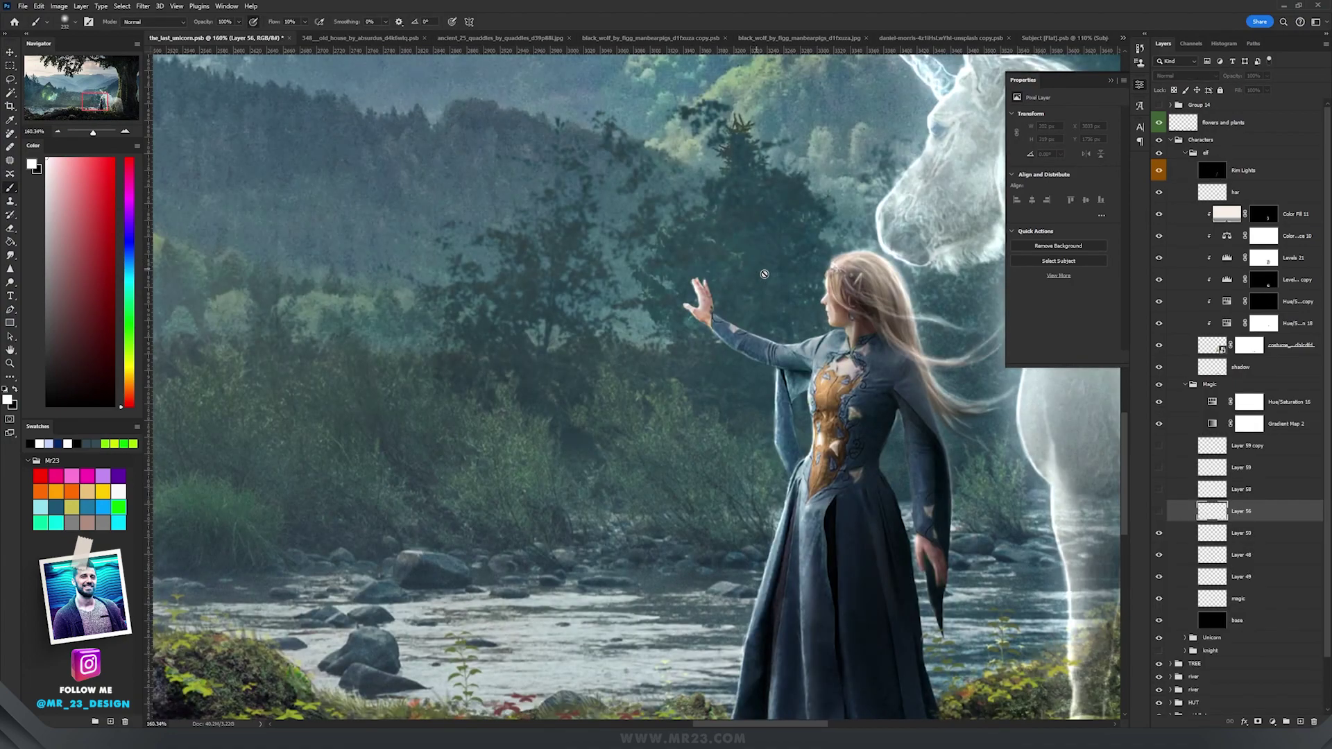
{"action": "scroll", "coordinate": [675, 361], "scroll_direction": "down", "scroll_amount": 3}
{"action": "left_click", "coordinate": [1228, 386]}
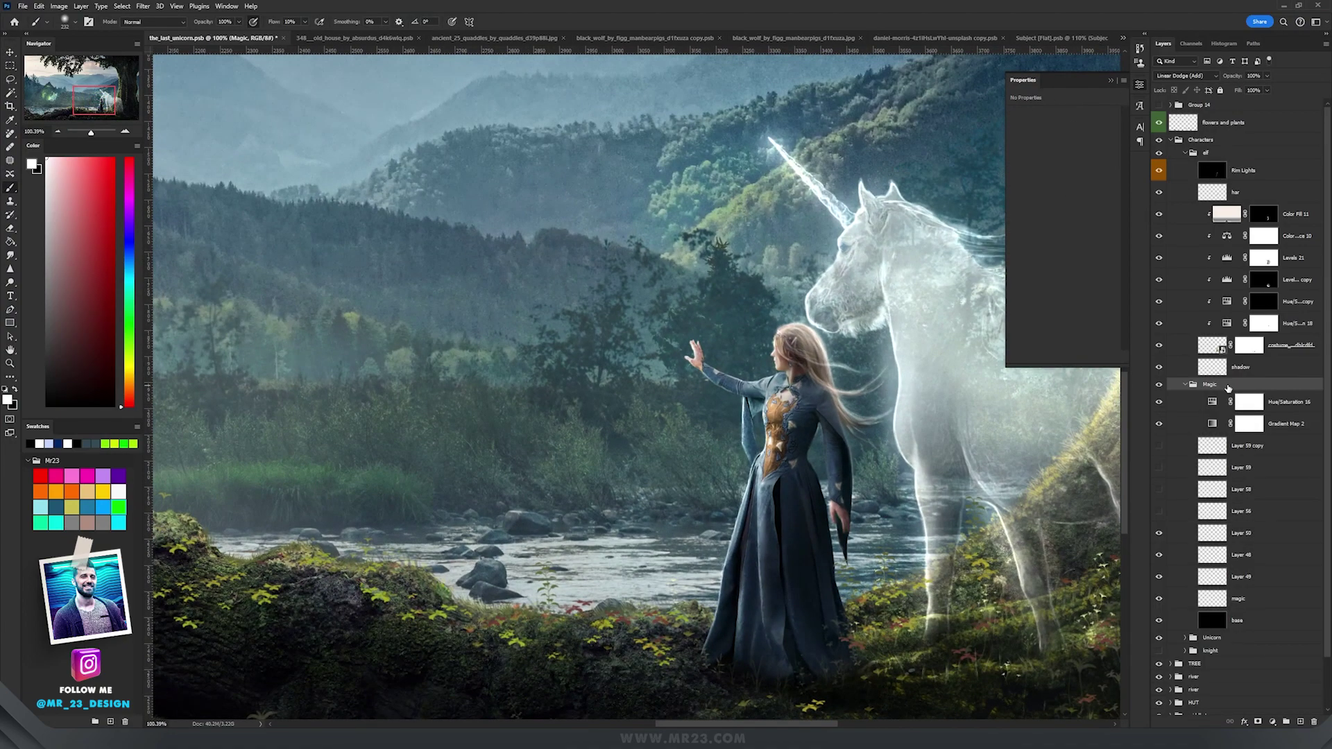
{"action": "key", "text": "v"}
{"action": "left_click", "coordinate": [1250, 422]}
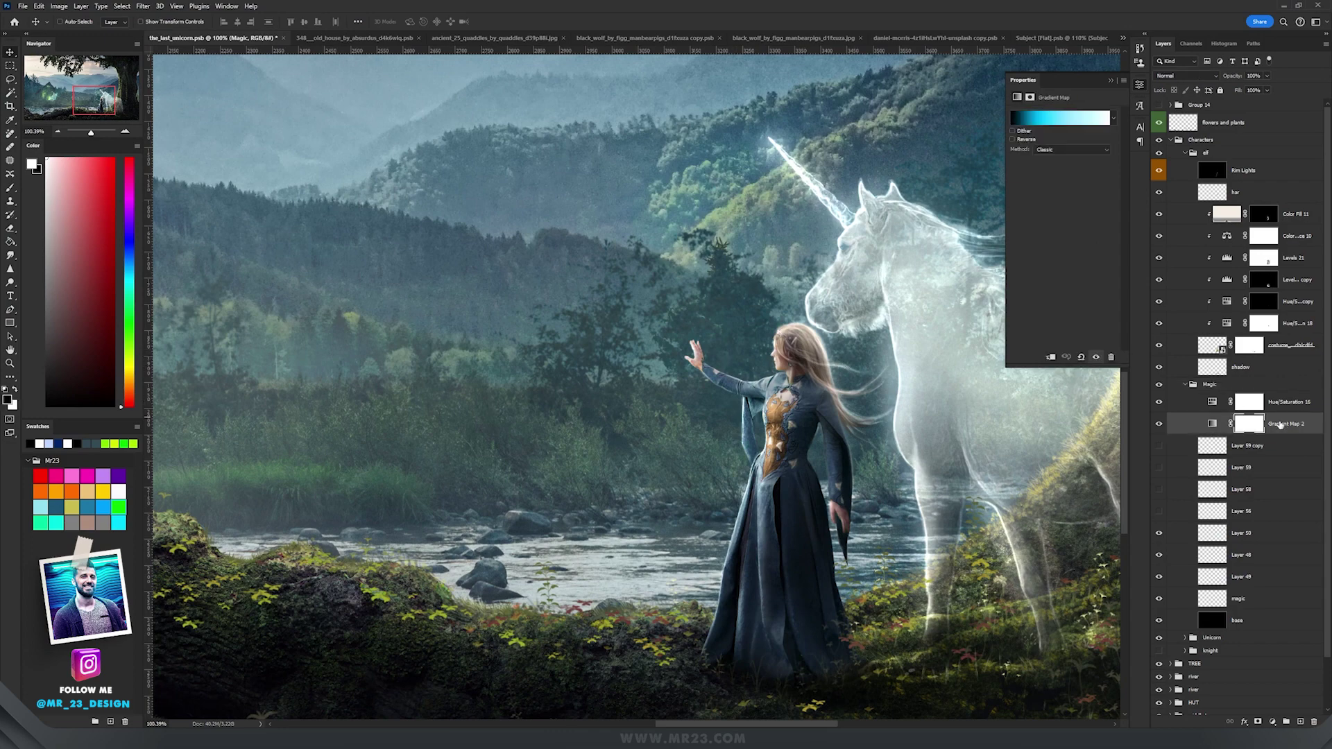
{"action": "left_click_drag", "start_coordinate": [906, 389], "coordinate": [692, 431]}
{"action": "scroll", "coordinate": [855, 370], "scroll_direction": "up", "scroll_amount": 6}
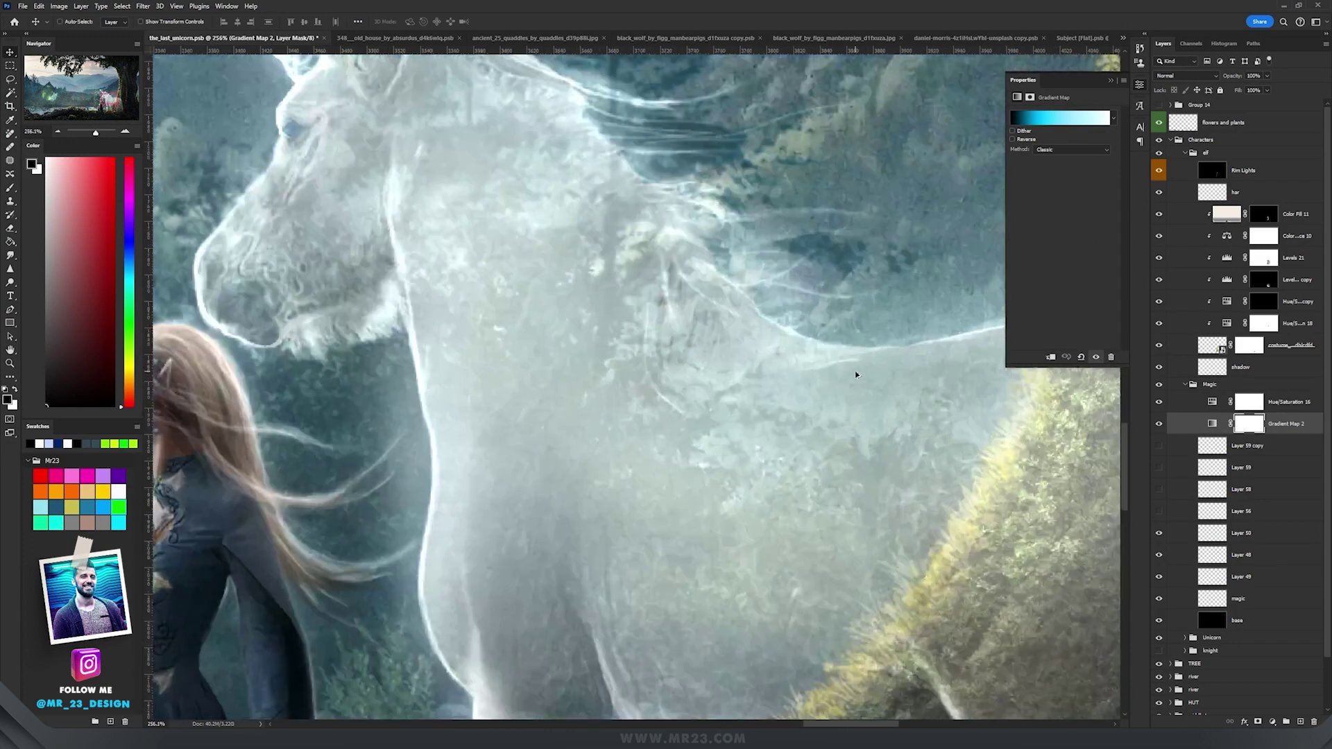
{"action": "scroll", "coordinate": [855, 371], "scroll_direction": "down", "scroll_amount": 5}
{"action": "left_click_drag", "start_coordinate": [867, 381], "coordinate": [803, 375]}
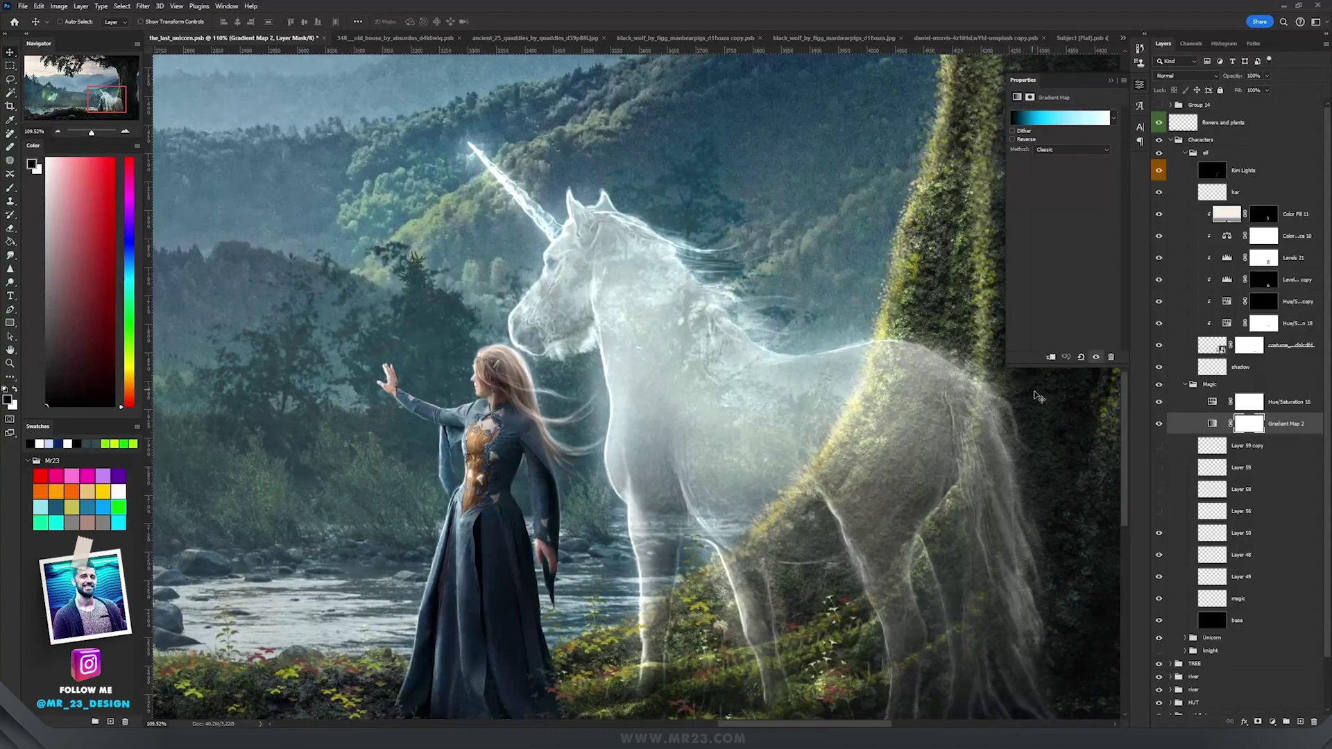
Step: Add a new layer in the Magic group and browse the SS-arcane-circles brushes for a rune circle
{"action": "left_click", "coordinate": [1299, 530]}
{"action": "left_click", "coordinate": [1300, 721]}
{"action": "key", "text": "b"}
{"action": "right_click", "coordinate": [584, 369]}
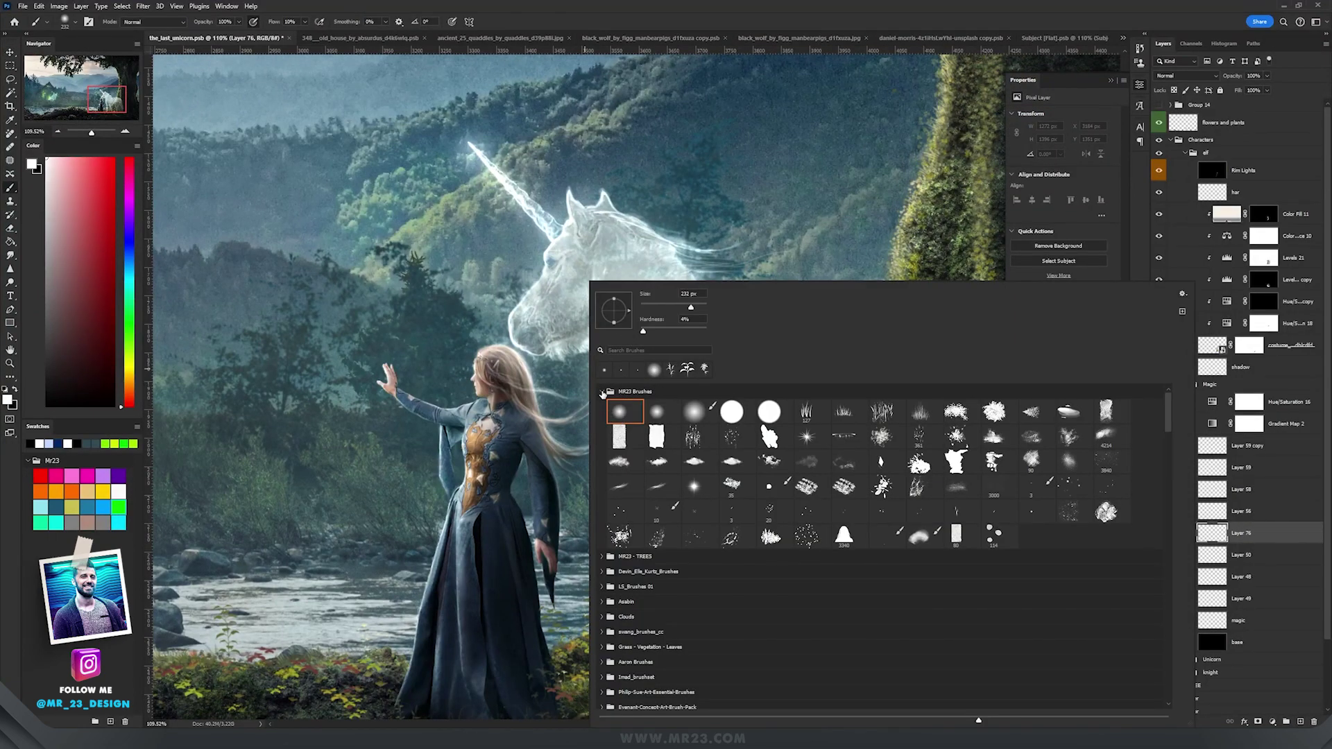
{"action": "left_click", "coordinate": [602, 393]}
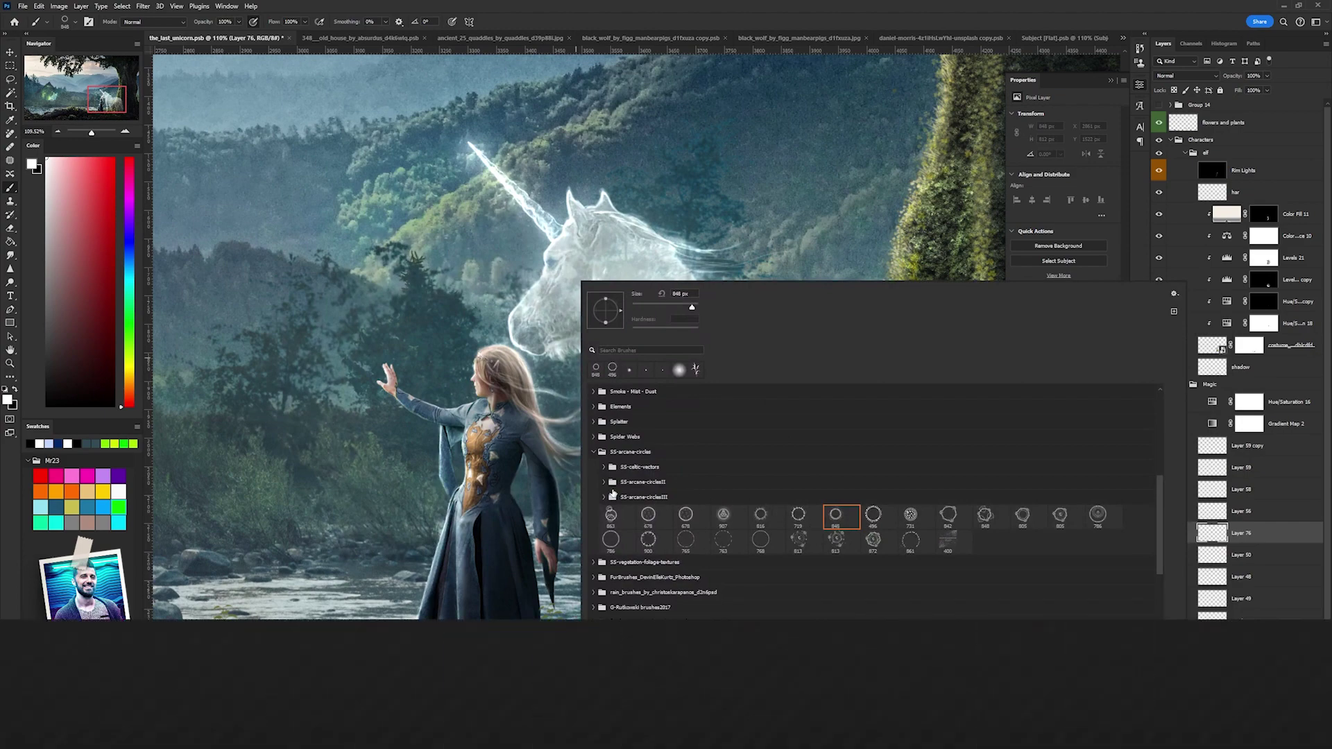
{"action": "left_click", "coordinate": [603, 482]}
{"action": "left_click", "coordinate": [603, 483]}
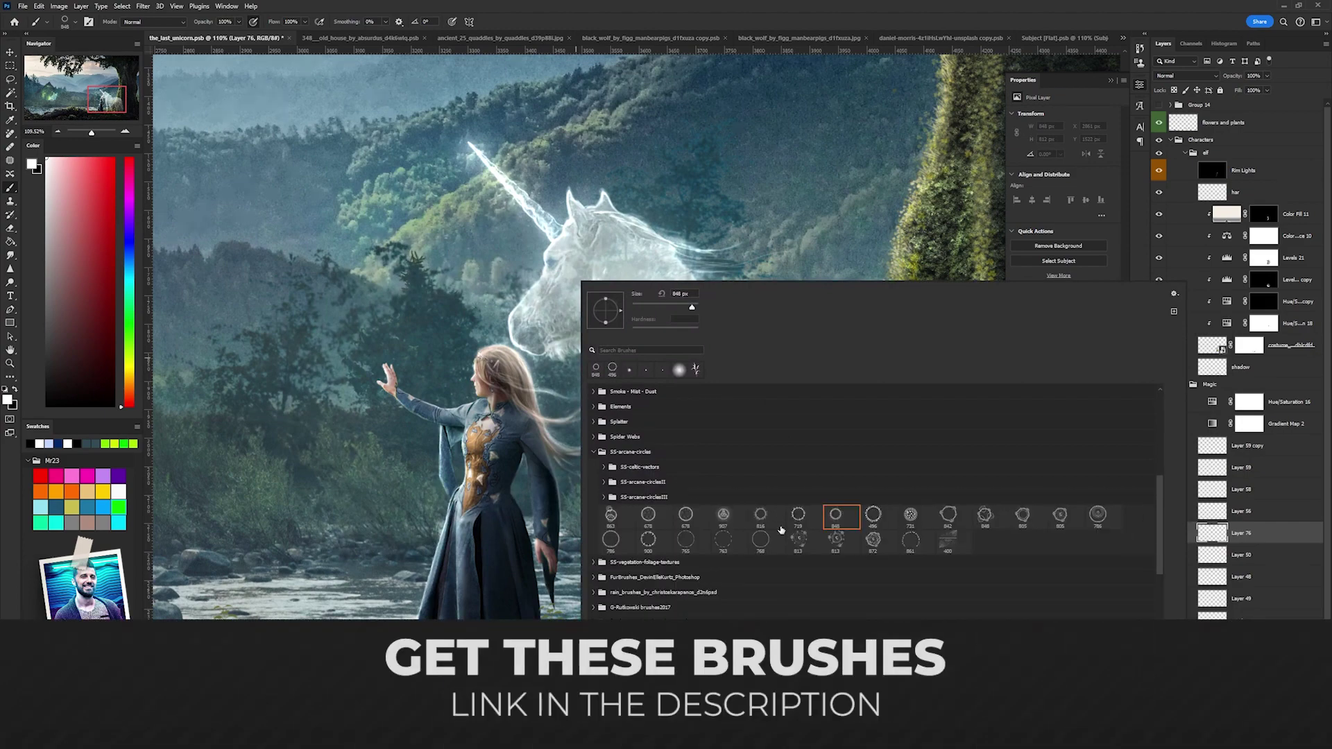
Step: Stamp a white glowing rune circle around the elf's raised hand and nudge it slightly into position
{"action": "right_click", "coordinate": [382, 368], "text": "alt"}
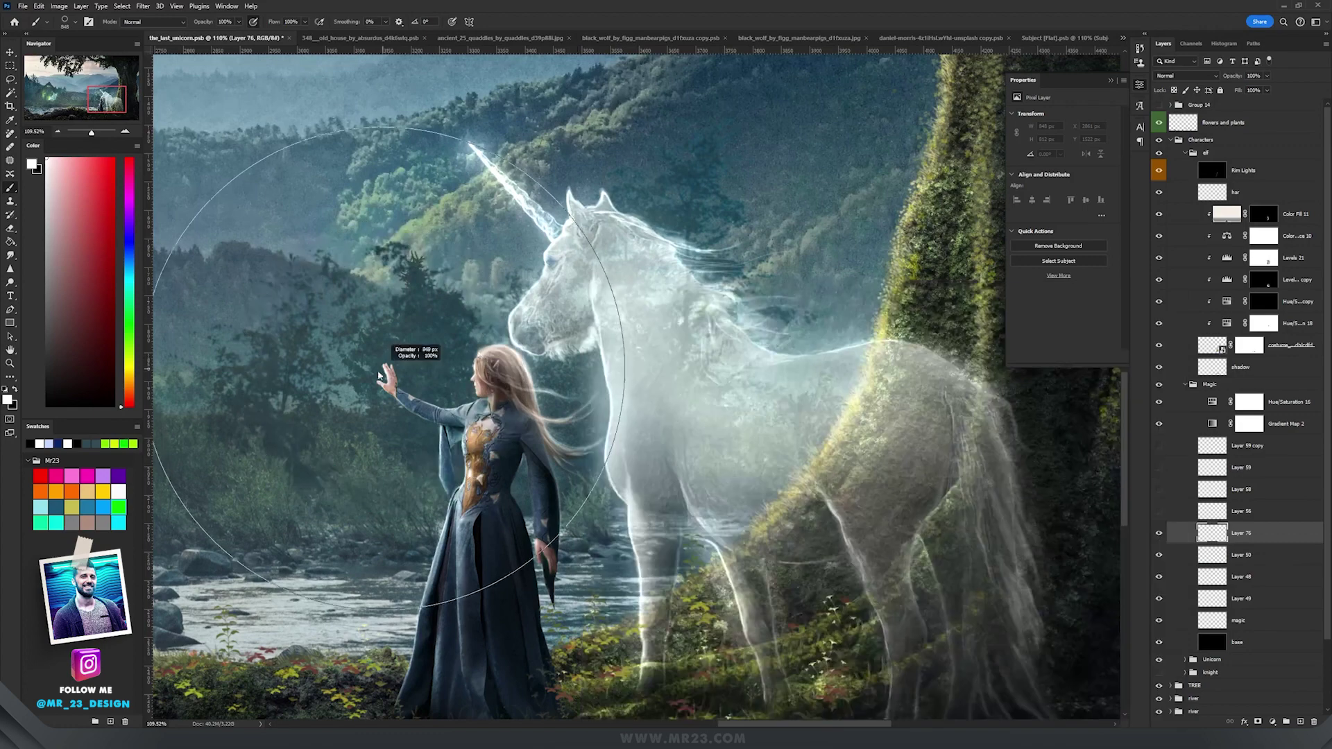
{"action": "left_click", "coordinate": [381, 378]}
{"action": "key", "text": "v"}
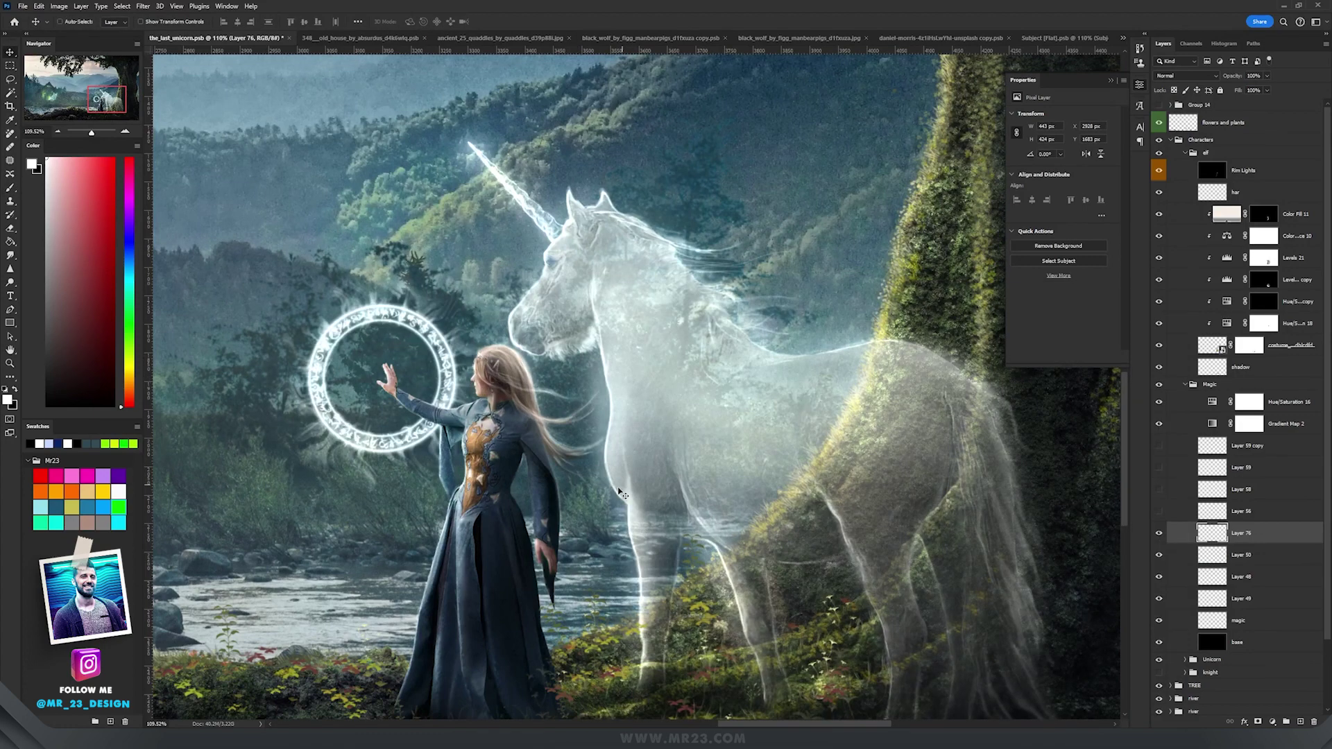
{"action": "mouse_move", "coordinate": [480, 392]}
{"action": "left_mouse_down"}
{"action": "mouse_move", "coordinate": [467, 385]}
{"action": "mouse_move", "coordinate": [485, 387]}
{"action": "left_mouse_up"}
Step: Distort the rune circle into a narrower oval in perspective, positioned around the elf's raised hand
{"action": "key", "text": "ctrl+t"}
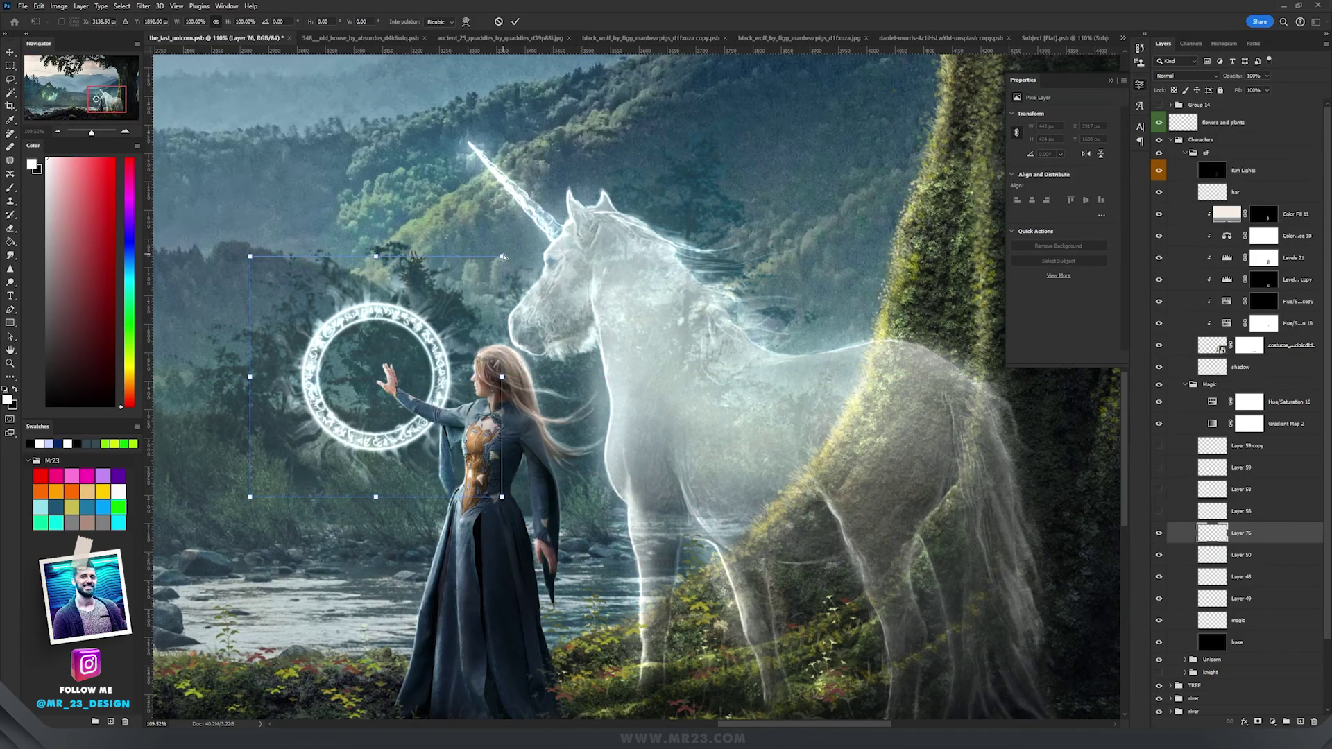
{"action": "left_click_drag", "start_coordinate": [503, 257], "coordinate": [456, 267]}
{"action": "left_click_drag", "start_coordinate": [504, 498], "coordinate": [442, 467]}
{"action": "left_click_drag", "start_coordinate": [250, 260], "coordinate": [274, 219]}
{"action": "left_click_drag", "start_coordinate": [263, 505], "coordinate": [273, 521]}
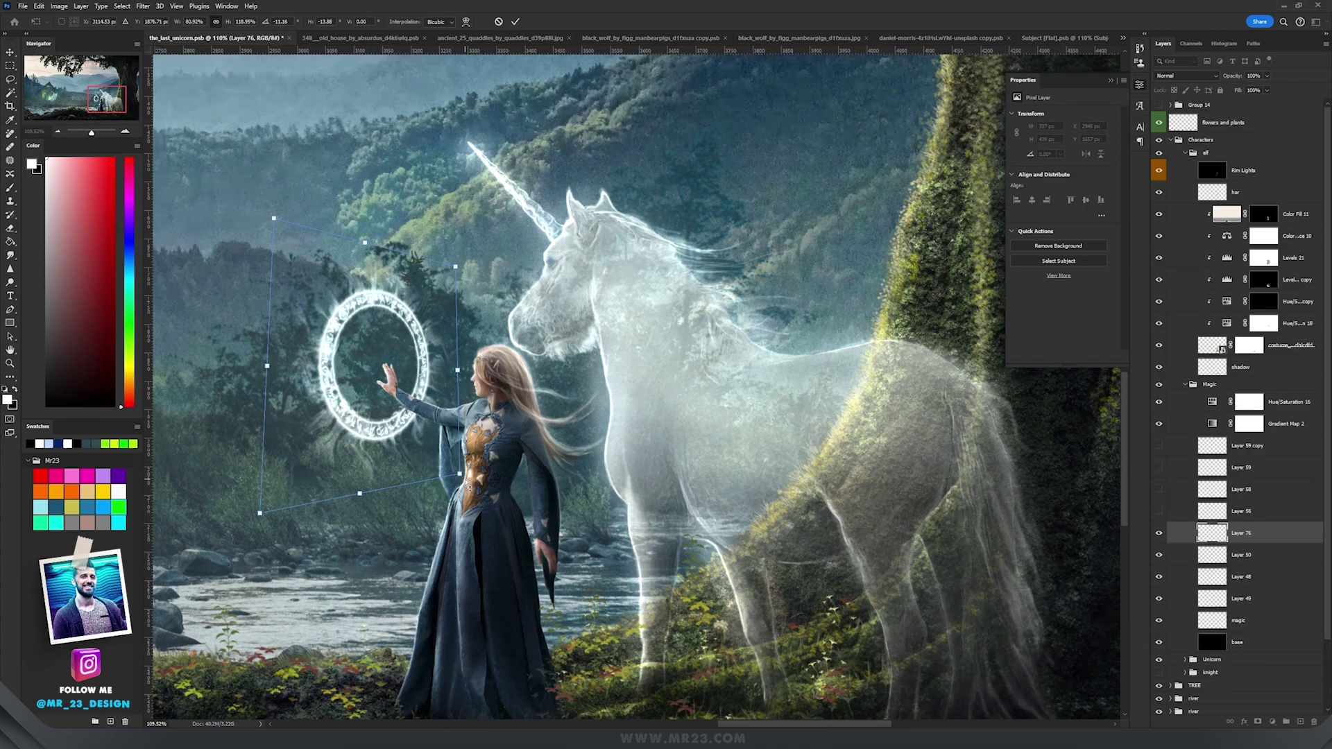
{"action": "left_click_drag", "start_coordinate": [459, 474], "coordinate": [461, 478]}
{"action": "left_click_drag", "start_coordinate": [274, 219], "coordinate": [277, 197]}
{"action": "left_click_drag", "start_coordinate": [358, 339], "coordinate": [344, 343]}
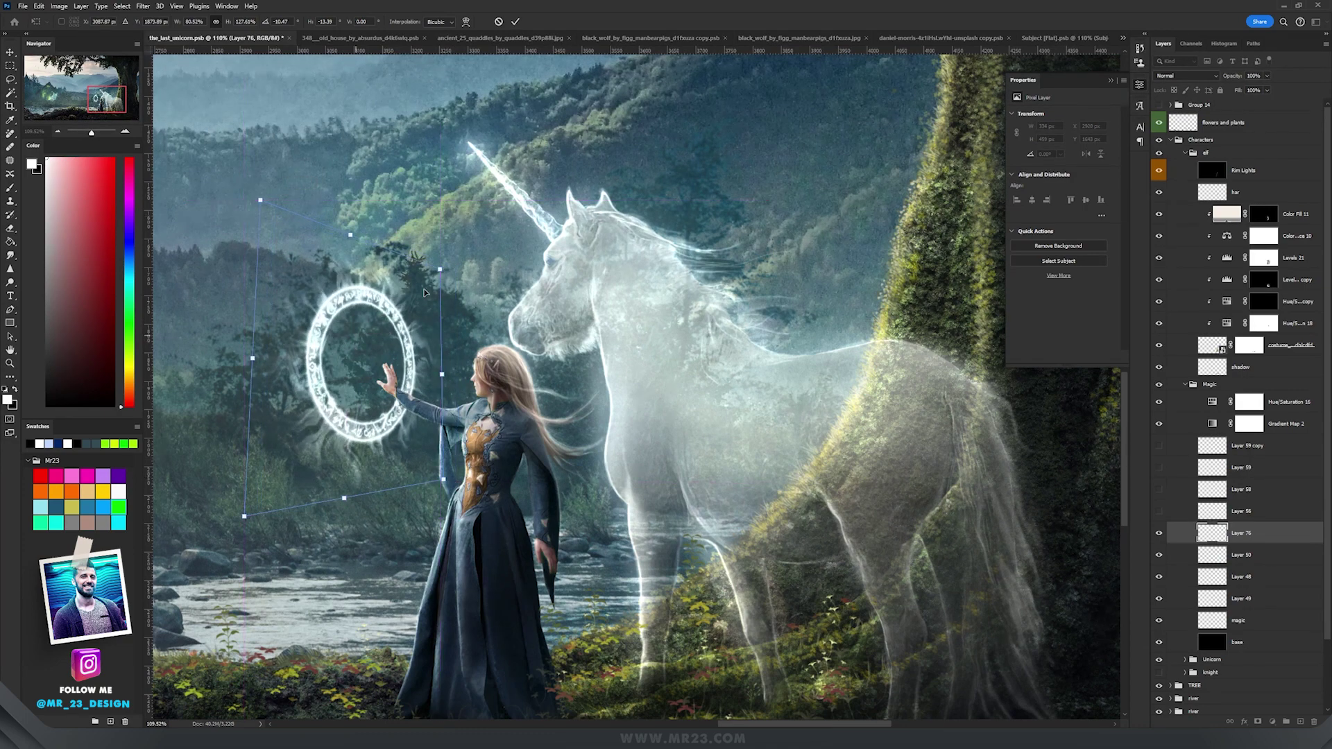
{"action": "left_click_drag", "start_coordinate": [441, 272], "coordinate": [437, 271]}
{"action": "left_click_drag", "start_coordinate": [444, 479], "coordinate": [438, 478]}
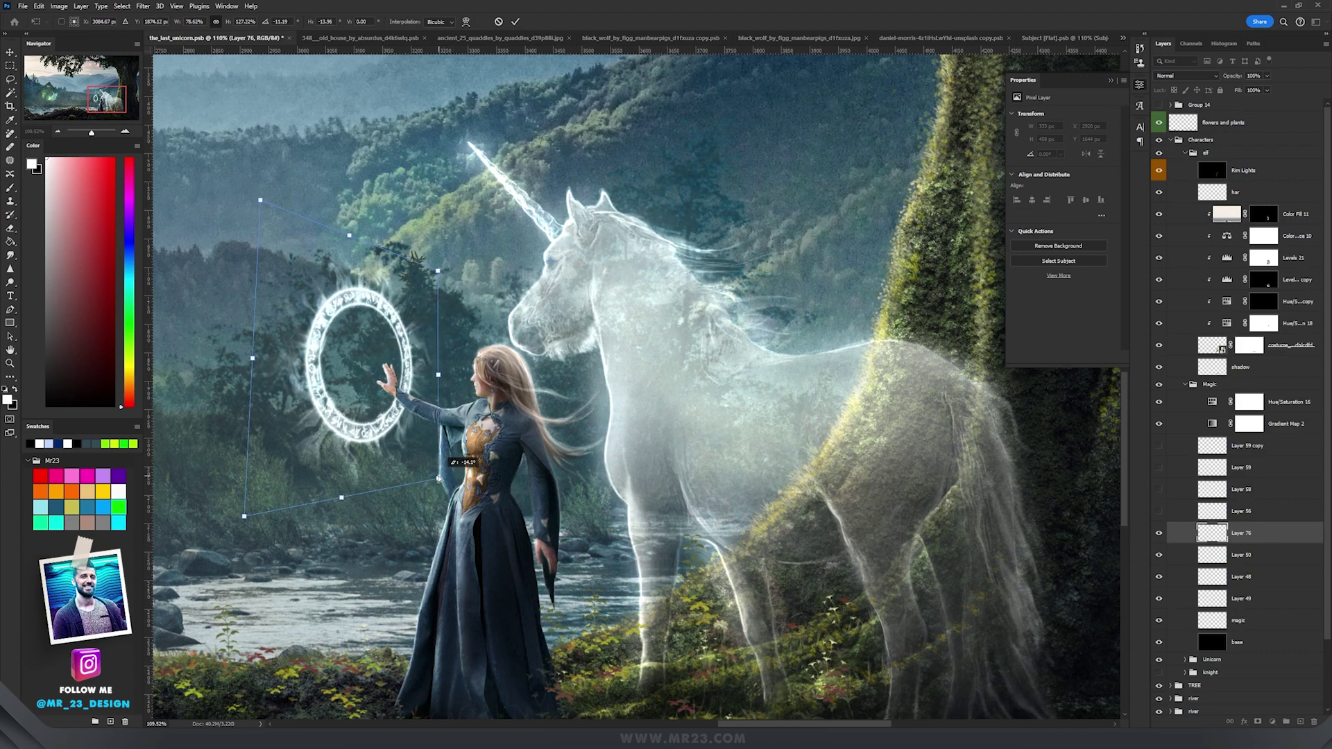
{"action": "left_click_drag", "start_coordinate": [345, 417], "coordinate": [665, 410]}
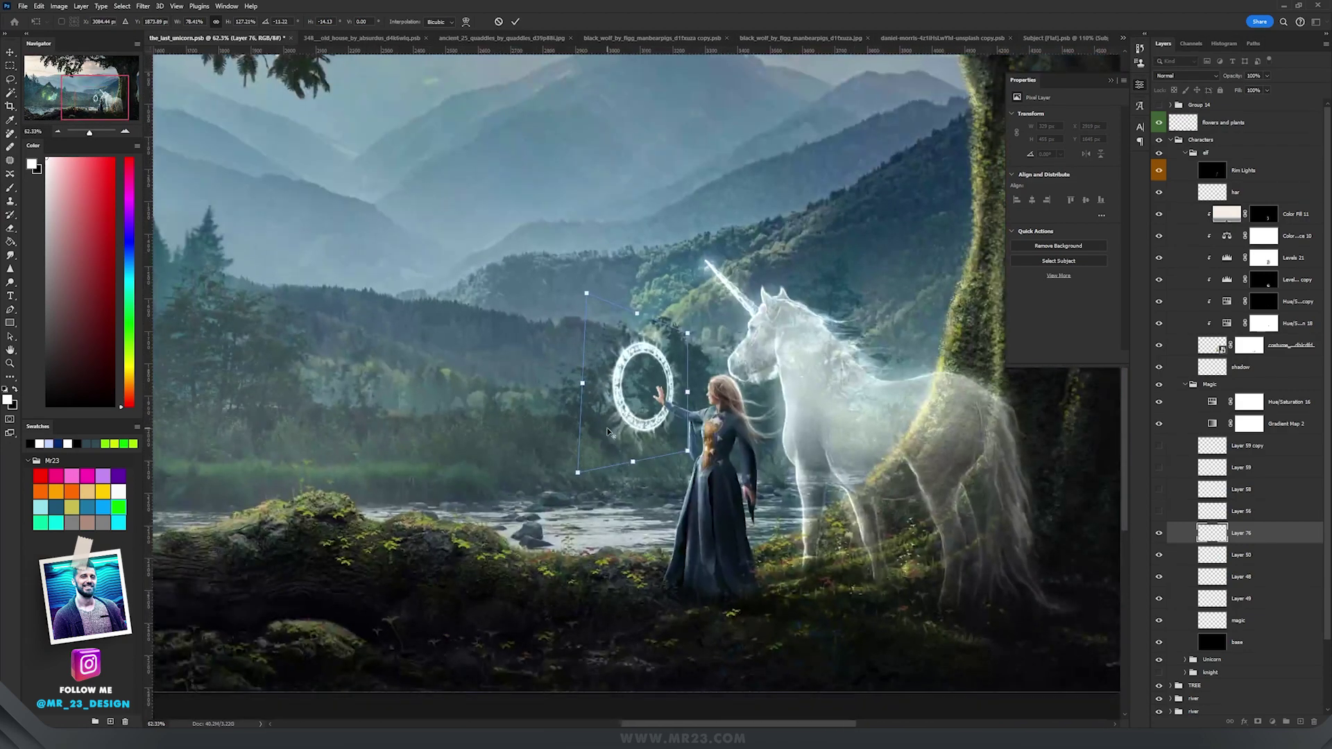
Step: Show the larger rune circle on Layer 58, try it at full opacity, and set its opacity to 20%
{"action": "left_click", "coordinate": [1158, 489]}
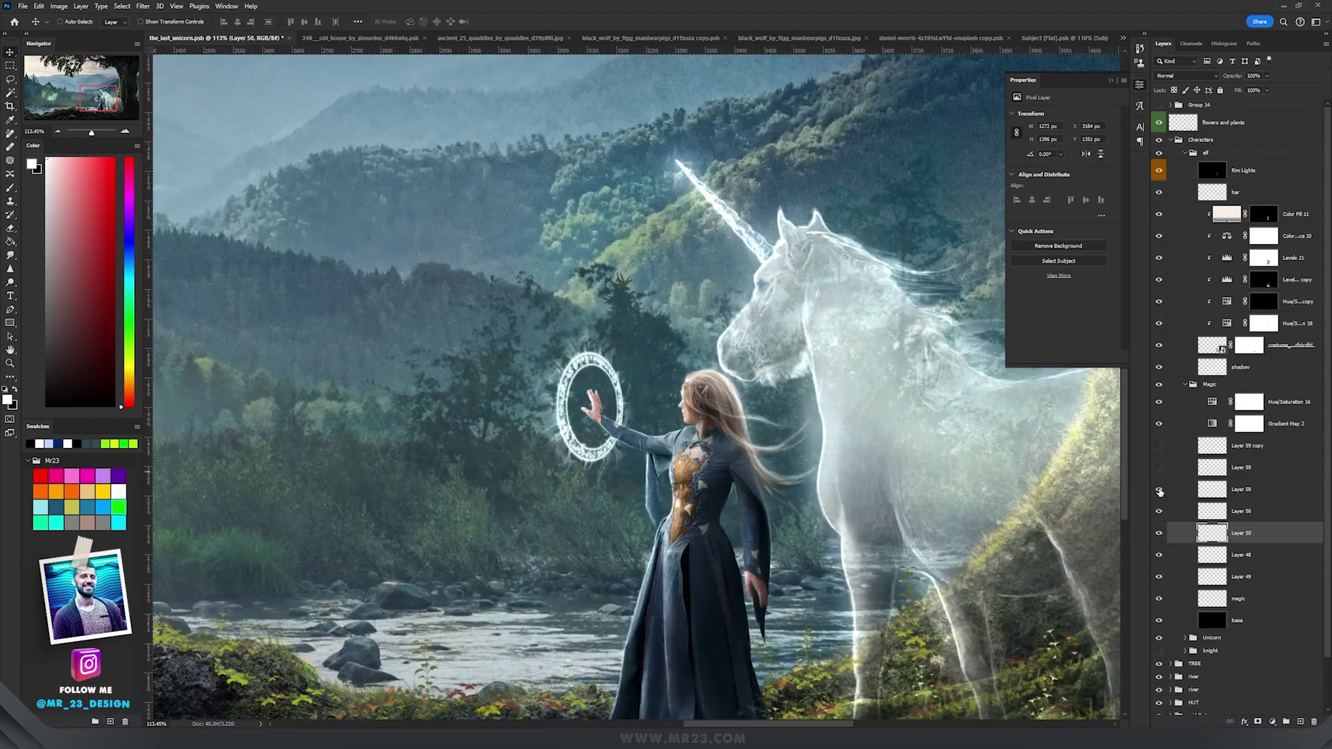
{"action": "left_click", "coordinate": [1205, 486]}
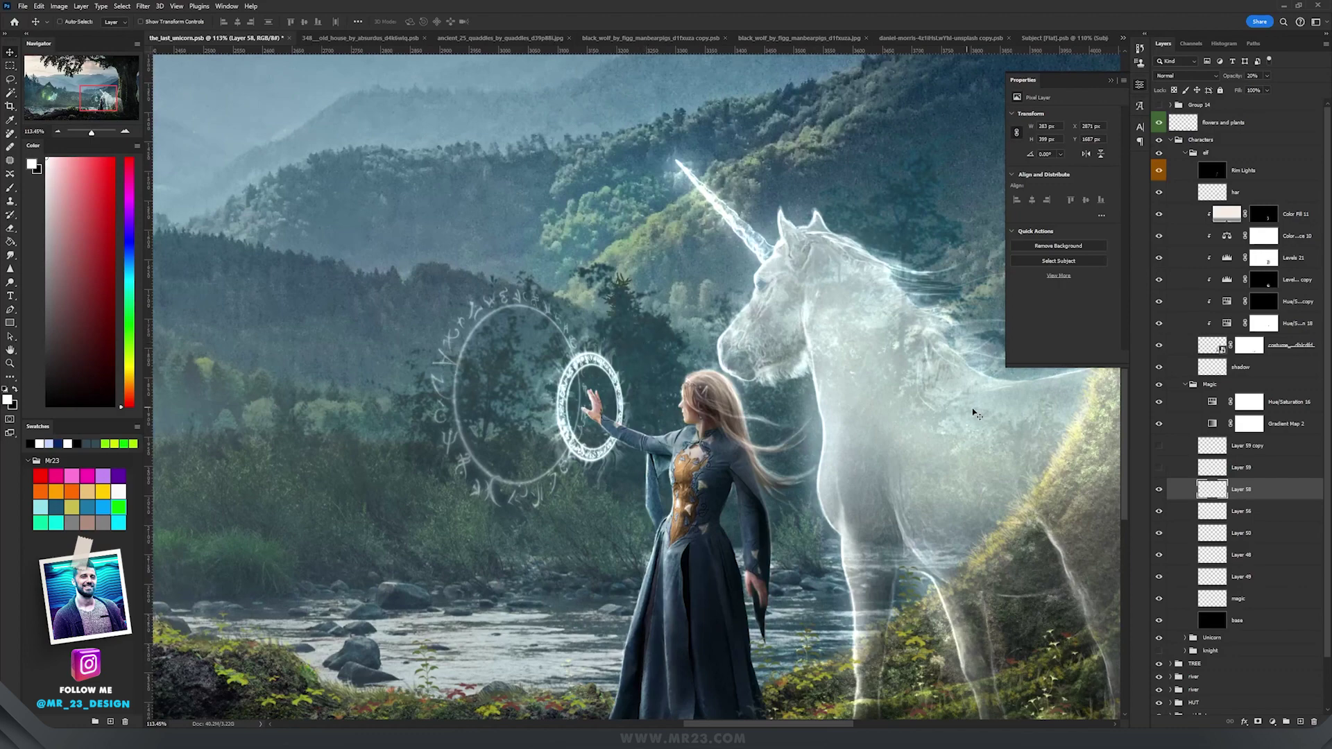
{"action": "left_click", "coordinate": [1267, 76]}
{"action": "left_click", "coordinate": [693, 275]}
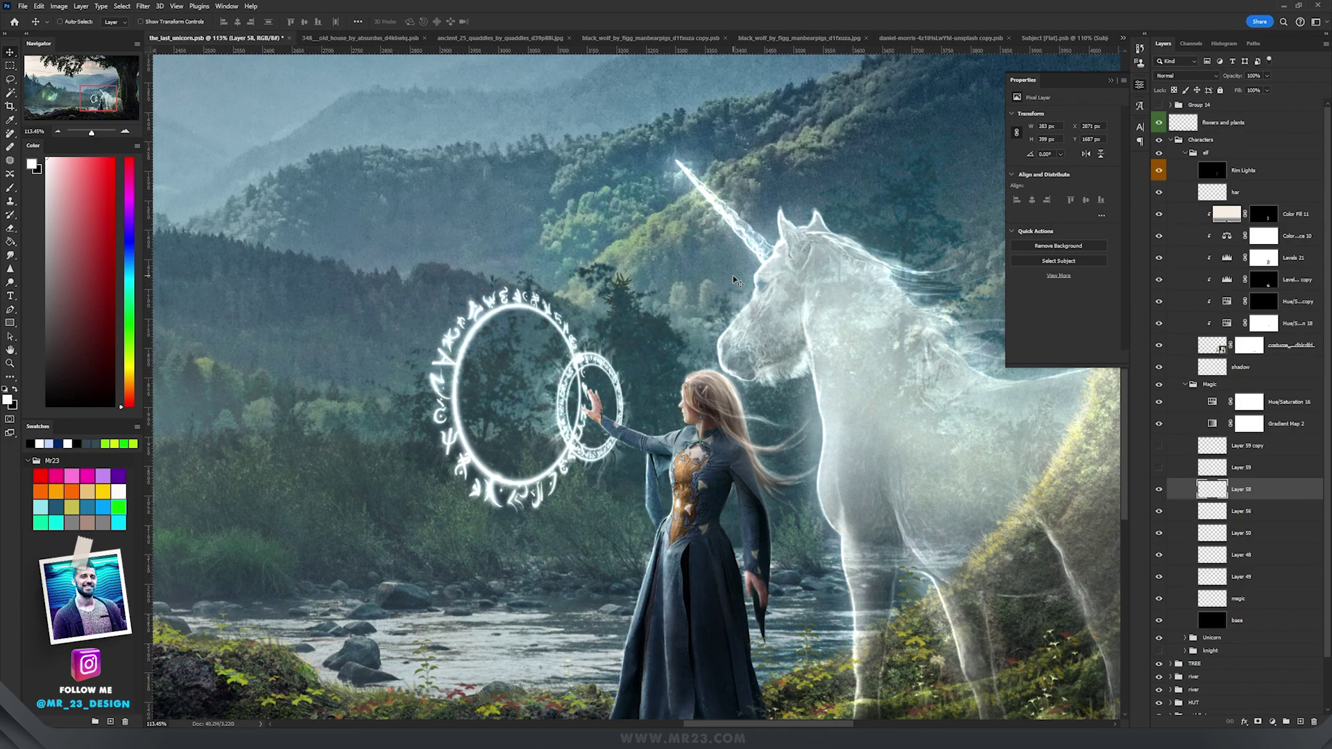
{"action": "key", "text": "2"}
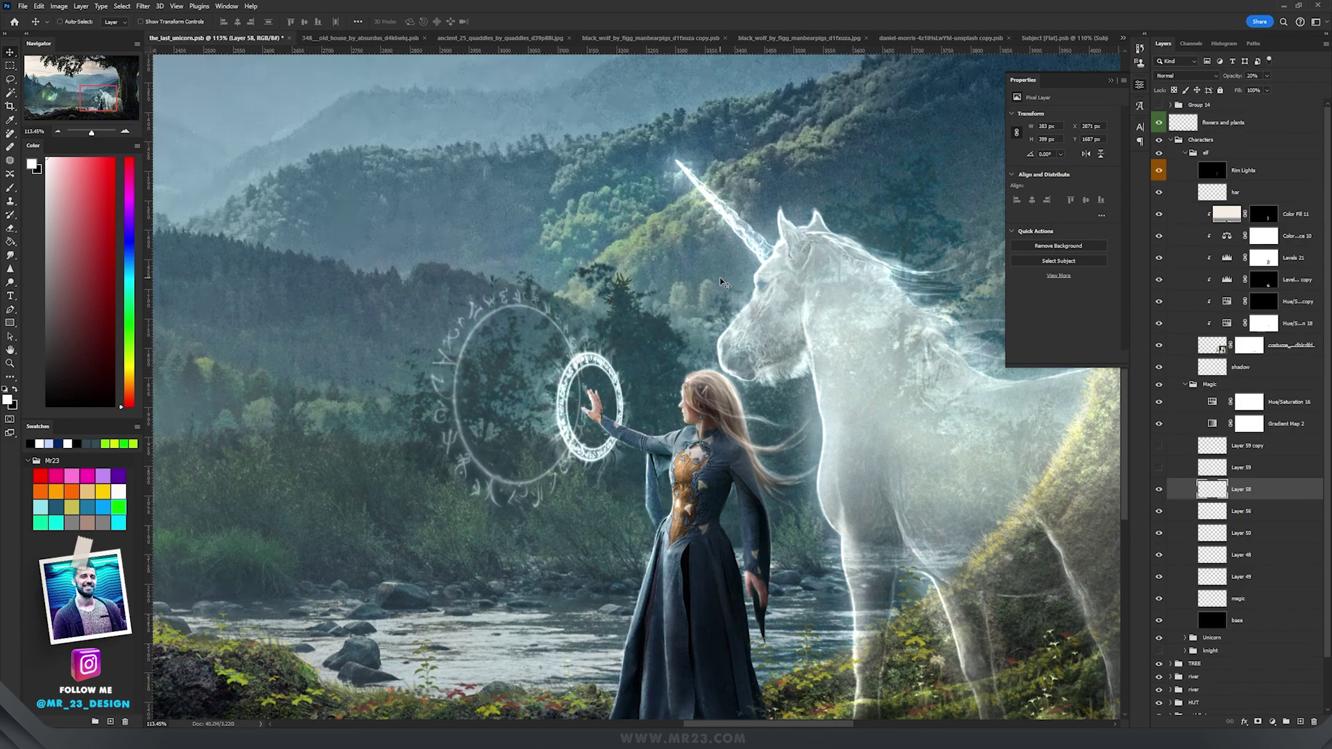
{"action": "left_click_drag", "start_coordinate": [639, 322], "coordinate": [784, 346]}
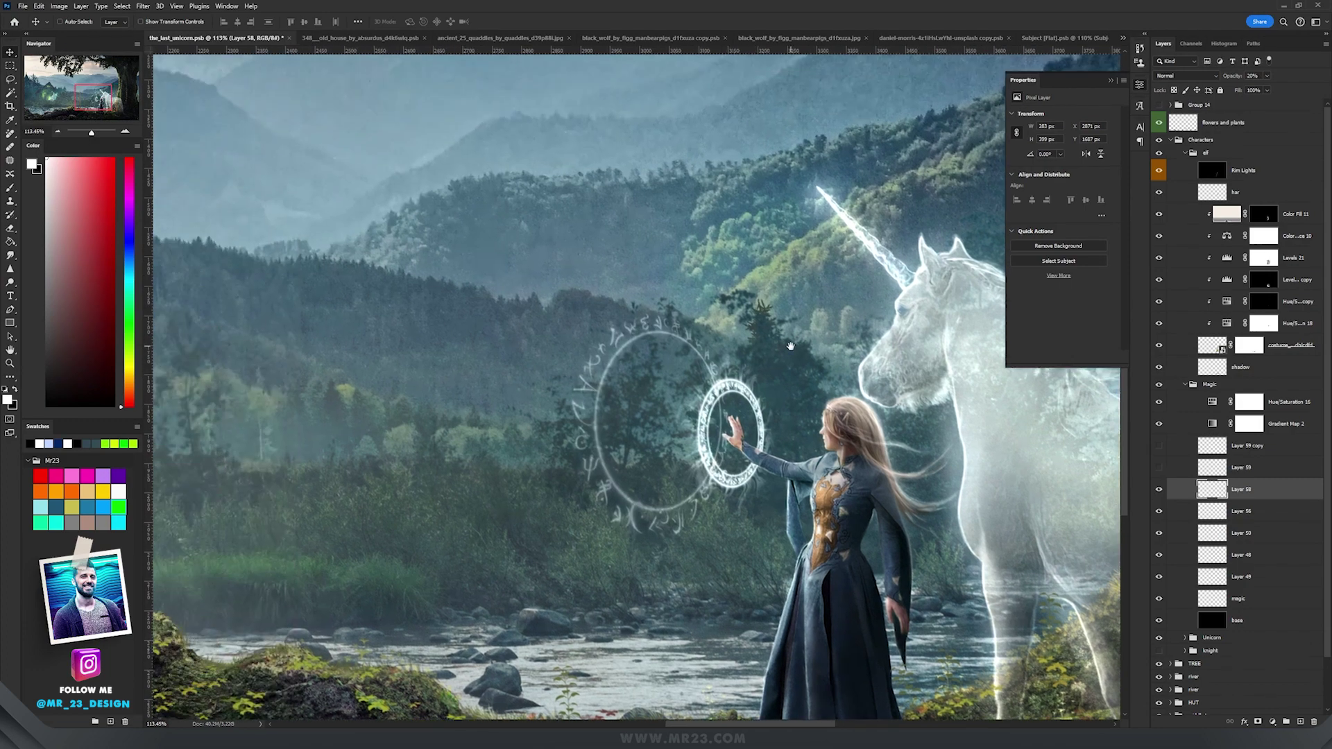
Step: Show the faint outer rune circles on Layer 59 and Layer 59 copy, and select the flowers and plants layer
{"action": "left_click", "coordinate": [1159, 466]}
{"action": "left_click", "coordinate": [1183, 468]}
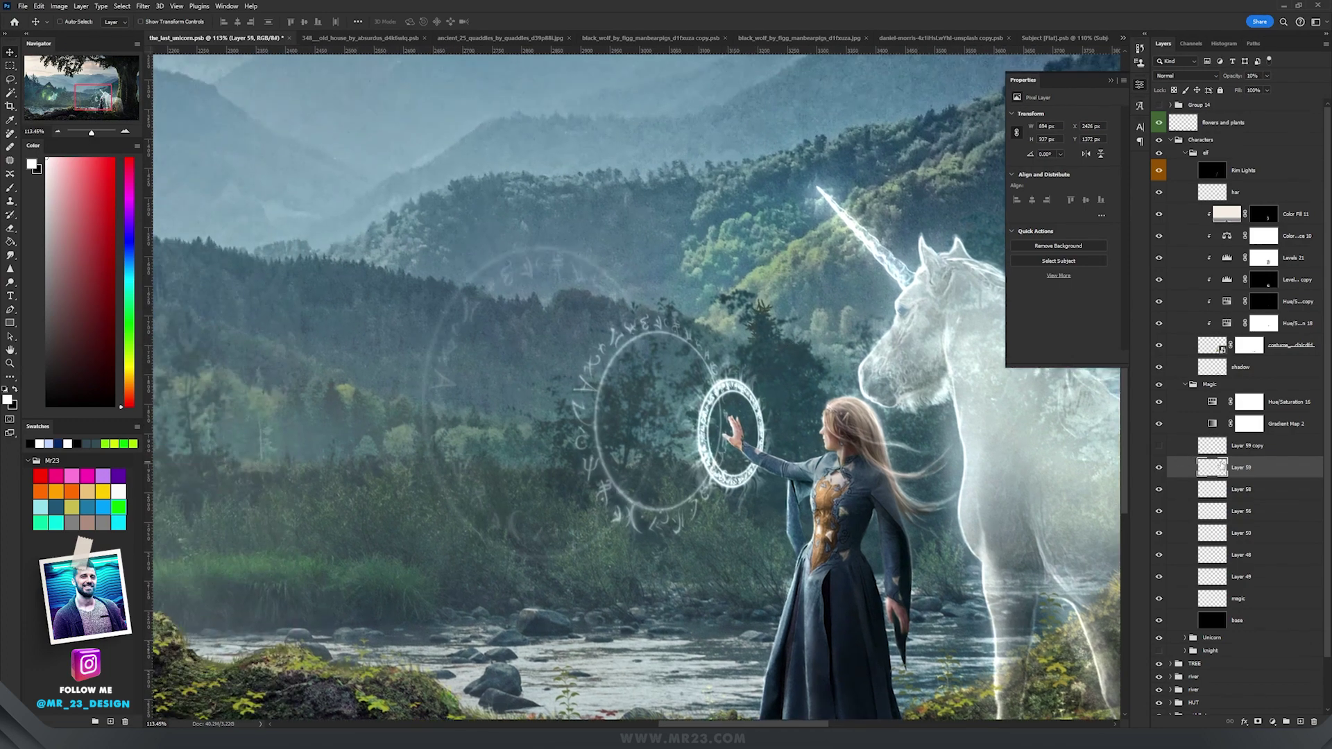
{"action": "left_click", "coordinate": [1158, 446]}
{"action": "left_click_drag", "start_coordinate": [553, 320], "coordinate": [909, 369]}
{"action": "left_click", "coordinate": [1294, 452]}
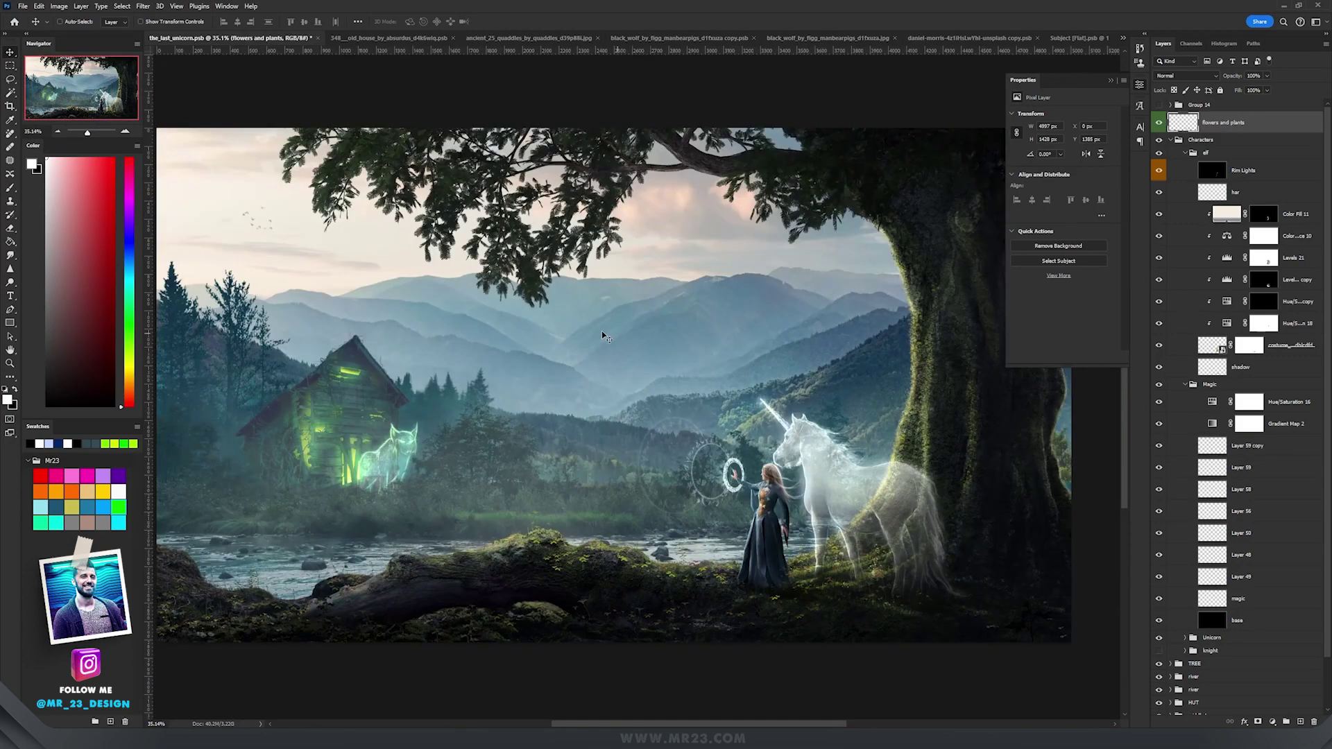
{"action": "left_click_drag", "start_coordinate": [602, 336], "coordinate": [643, 384]}
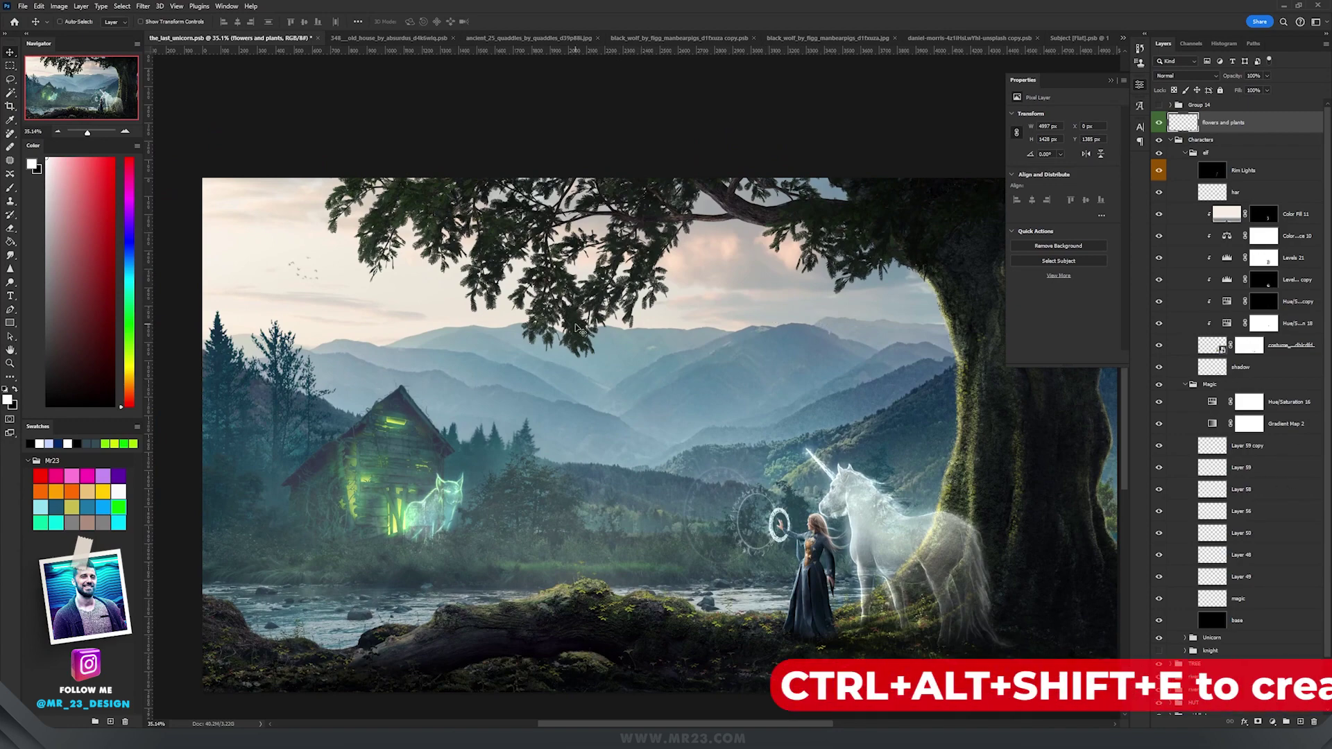
Step: Stamp all visible layers into a new layer above the flowers and plants layer and convert it to a smart object
{"action": "key", "text": "ctrl+alt+shift+e"}
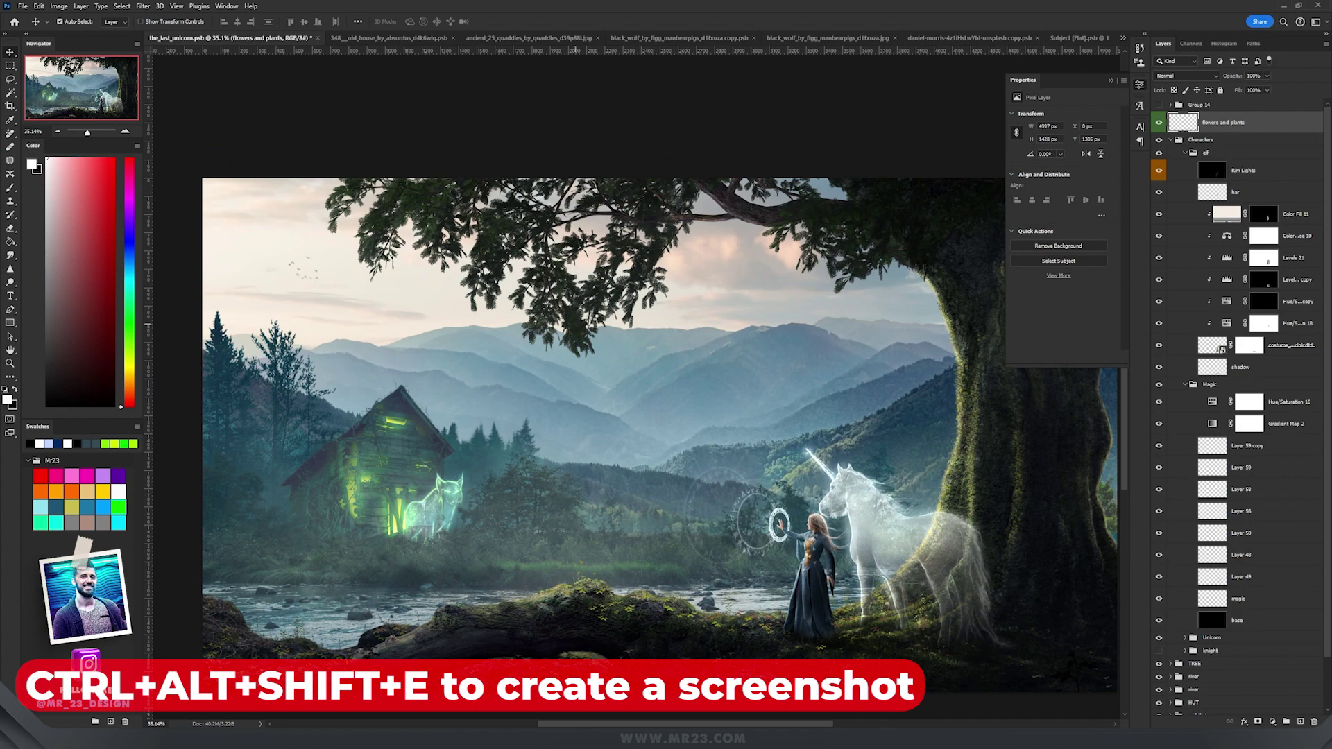
{"action": "key", "text": "ctrl+alt+shift+e"}
{"action": "right_click", "coordinate": [1298, 126]}
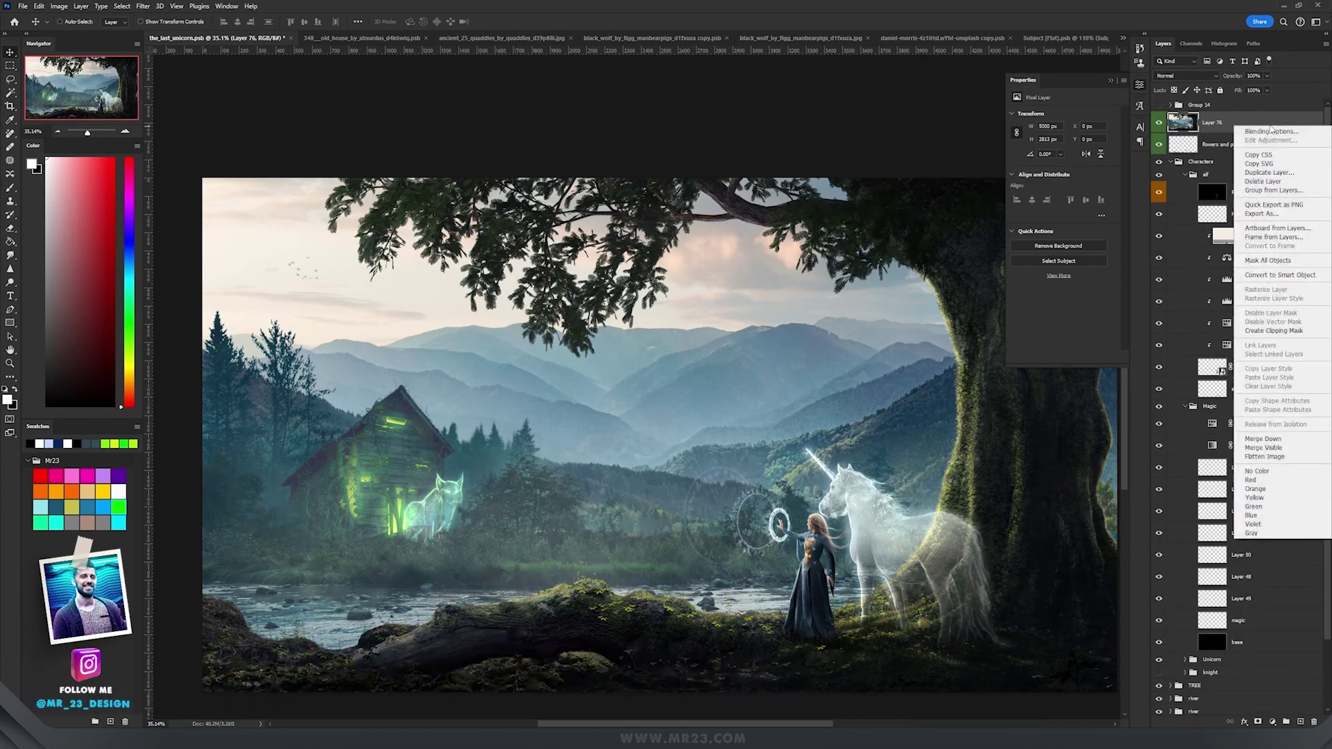
{"action": "left_click", "coordinate": [1286, 276]}
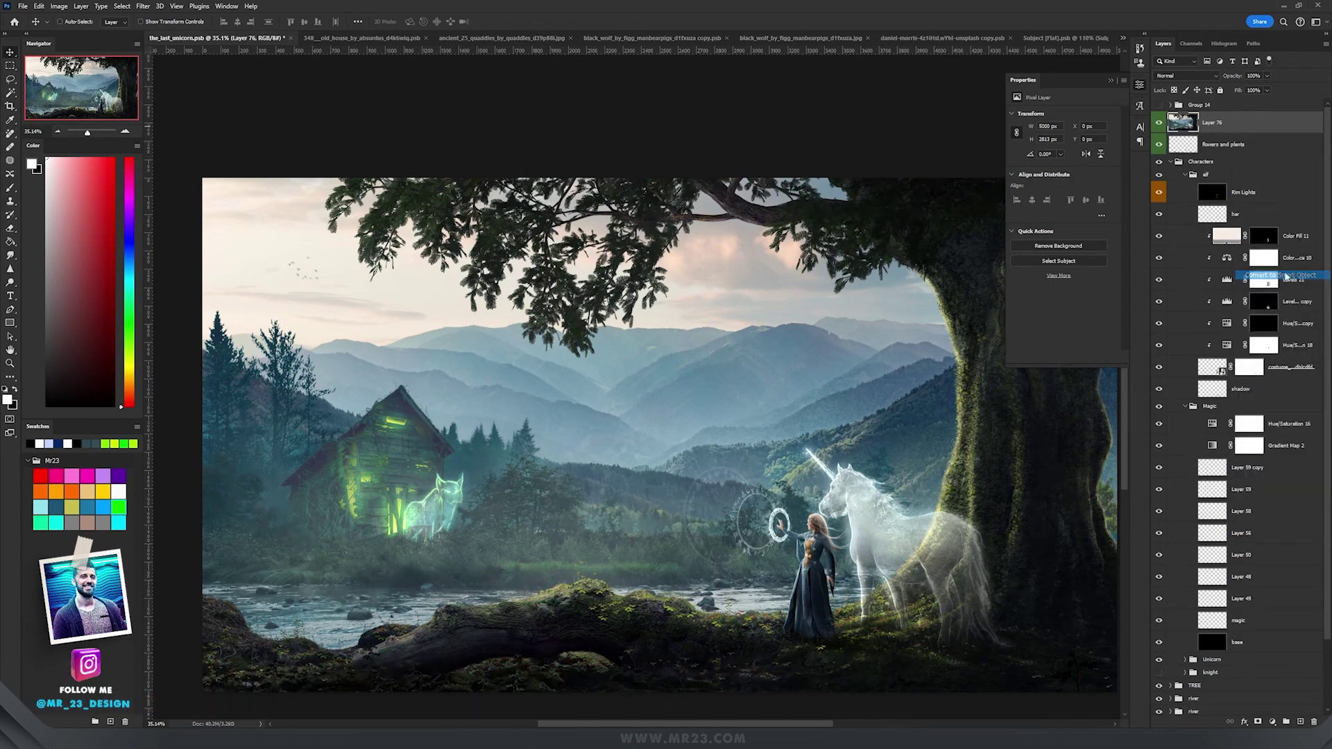
Step: Open the Camera Raw Filter on the stamped smart object and expand its Detail settings, followed by its Effects settings
{"action": "left_click", "coordinate": [143, 6]}
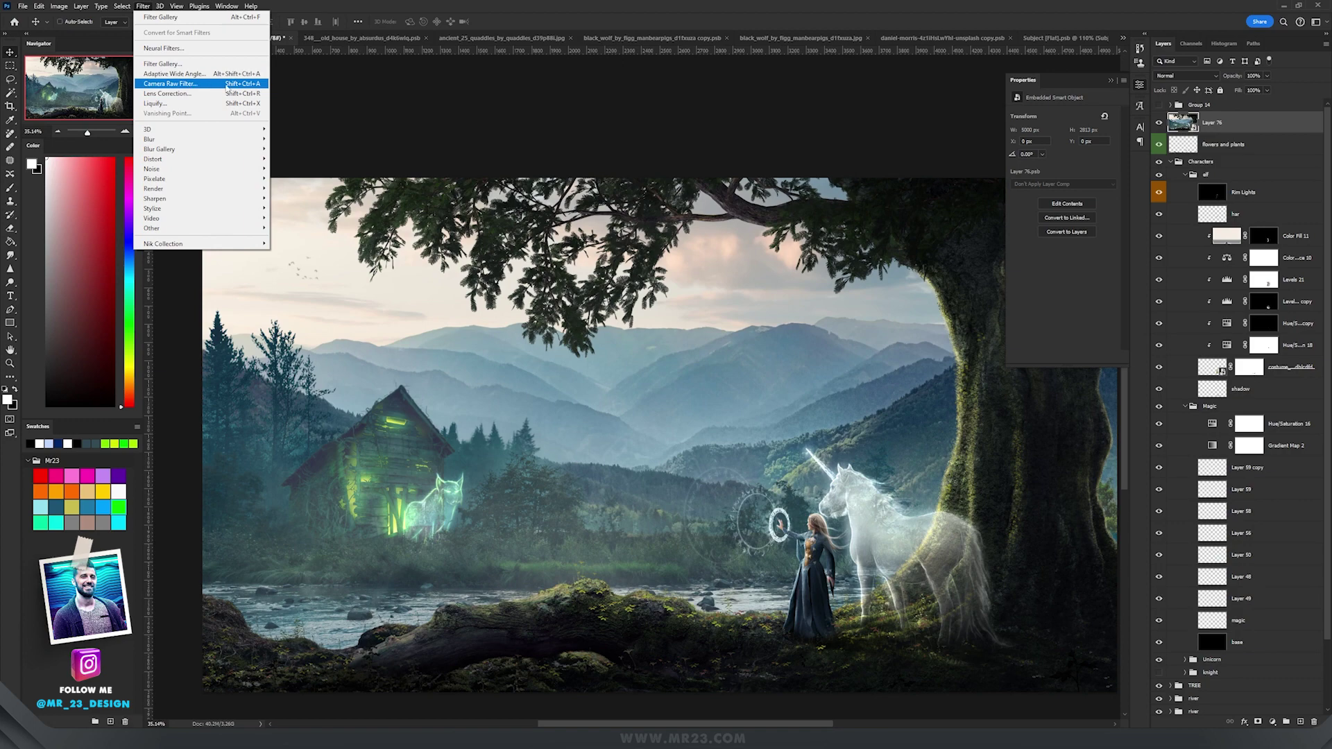
{"action": "left_click", "coordinate": [226, 87]}
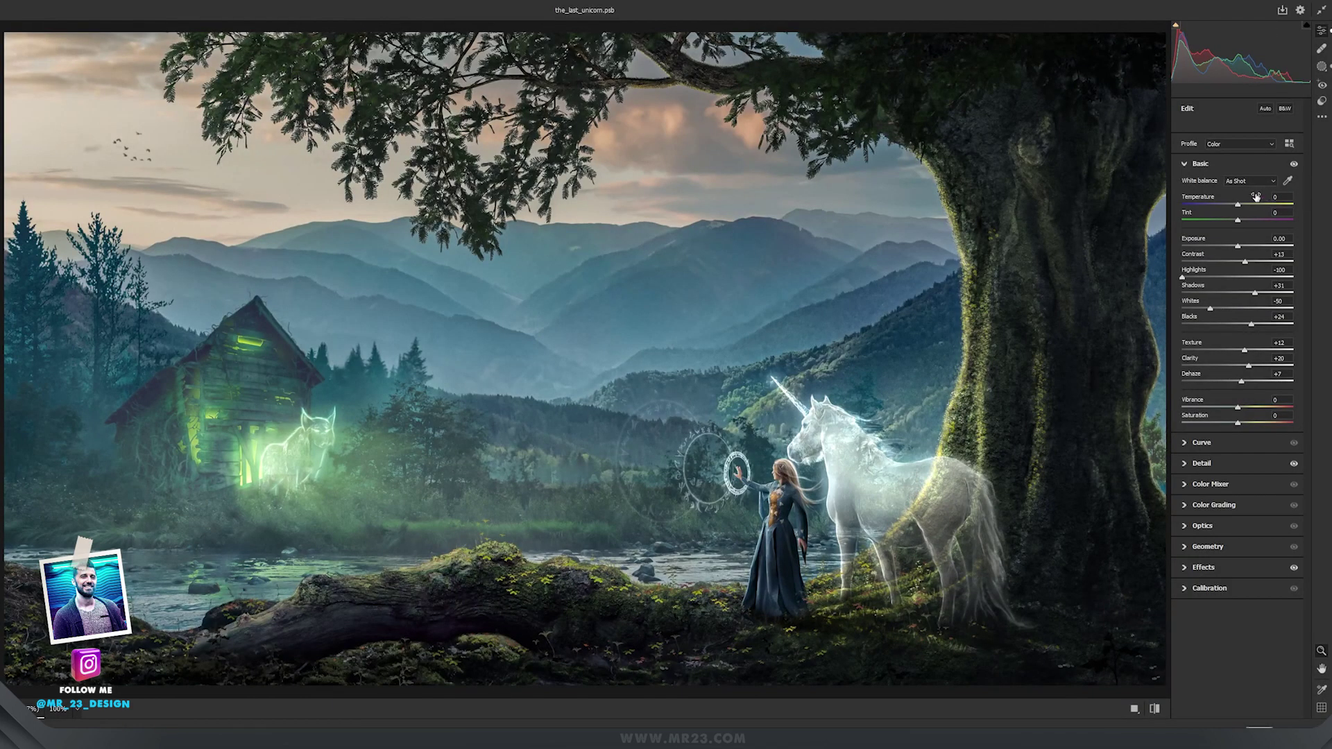
{"action": "left_click", "coordinate": [1236, 465]}
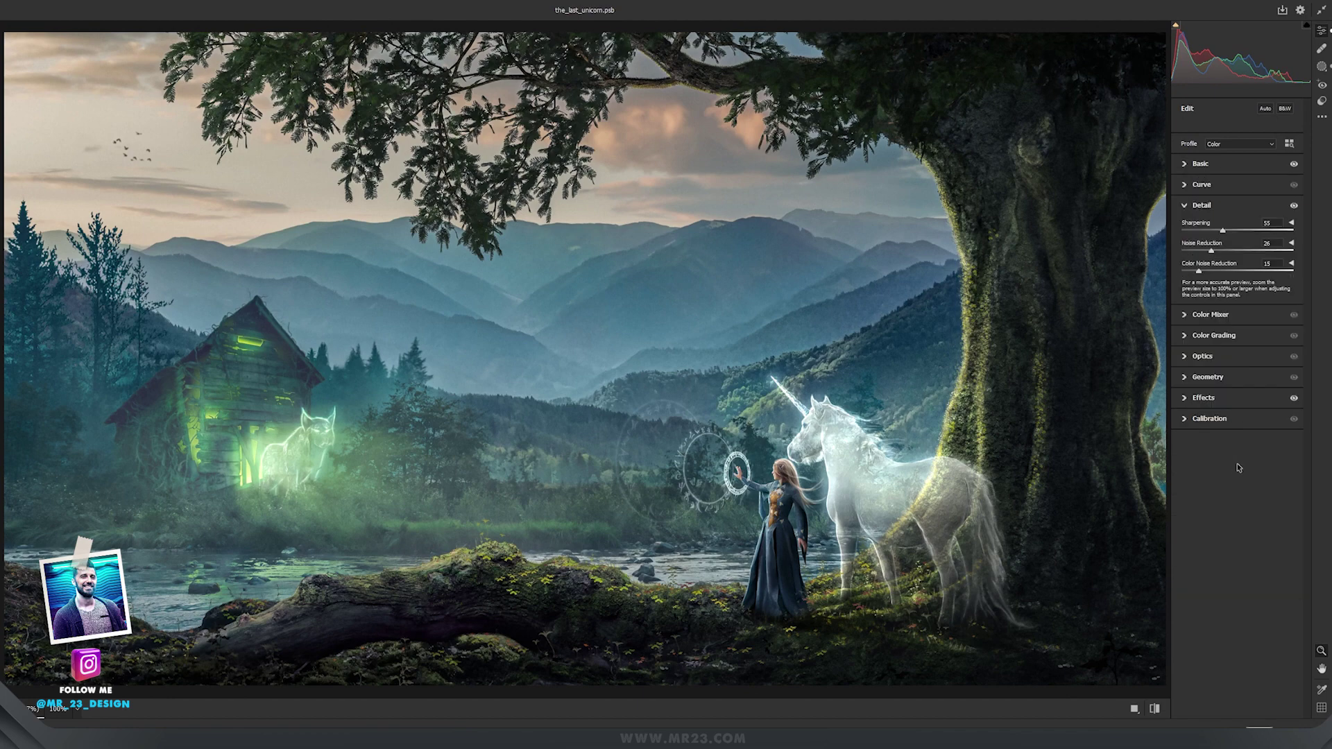
{"action": "left_click", "coordinate": [1231, 398]}
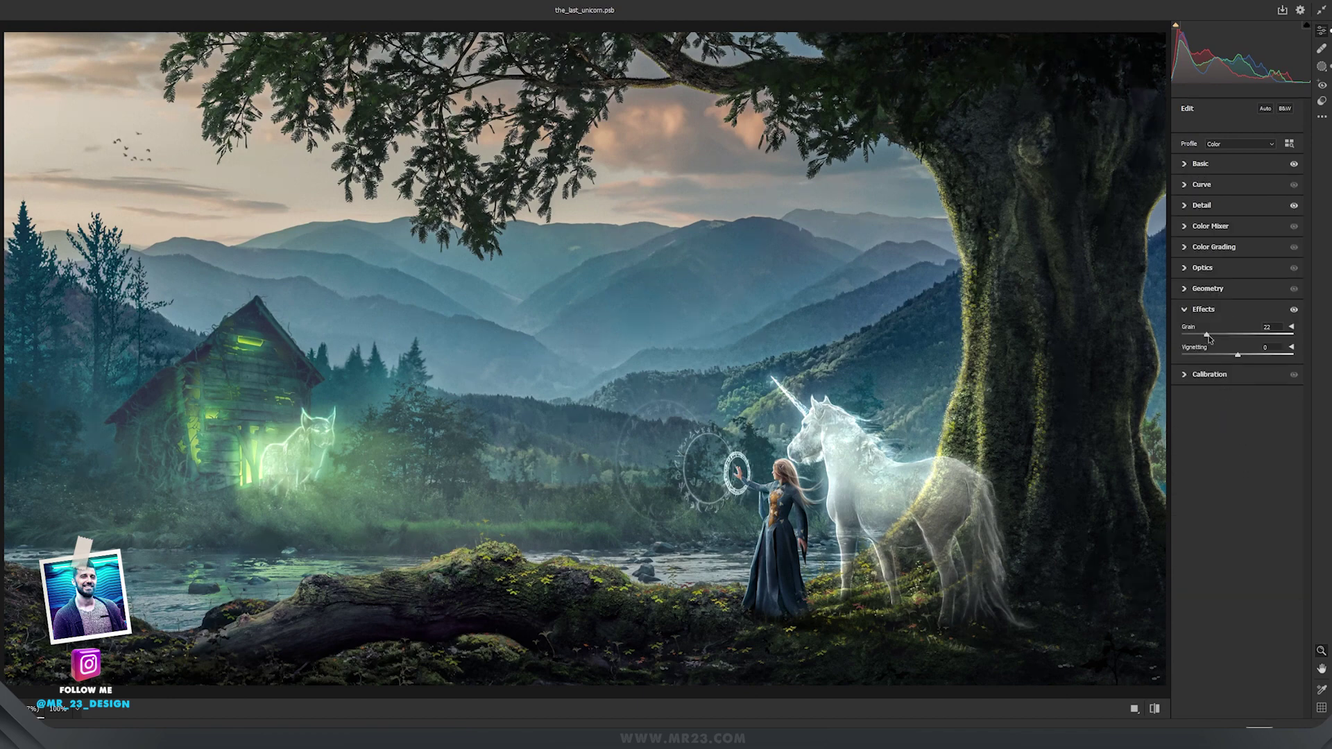